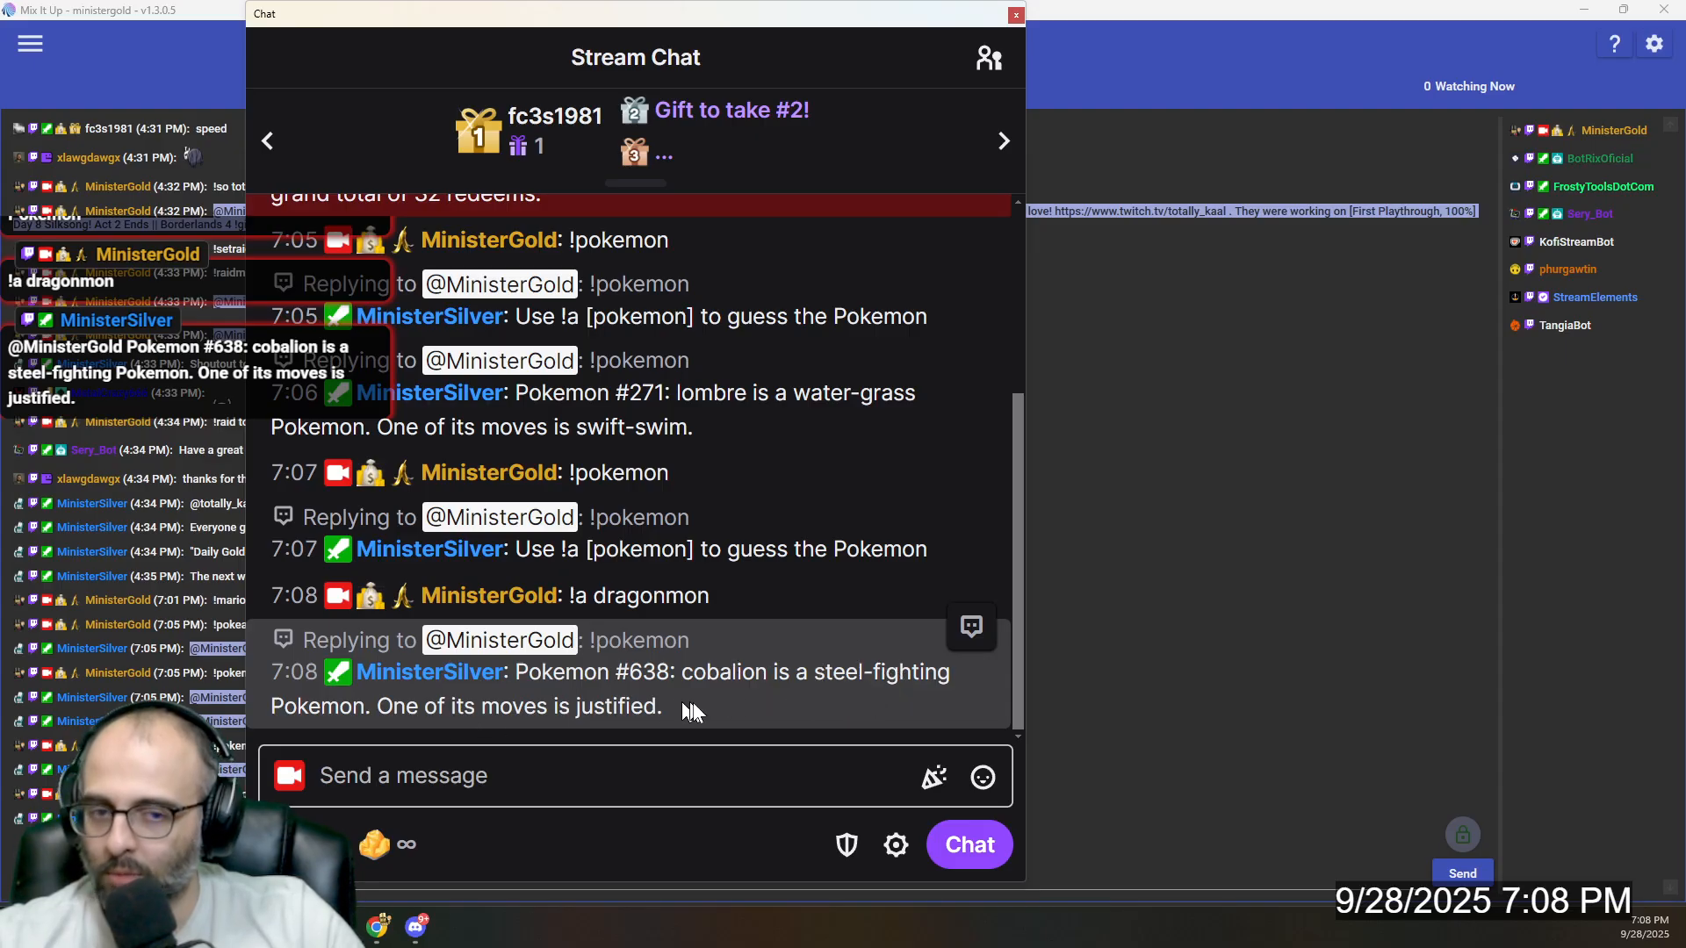
Step: Send the "!pokeacc" command in the stream chat and review the earlier Pokemon guess messages
click(754, 762)
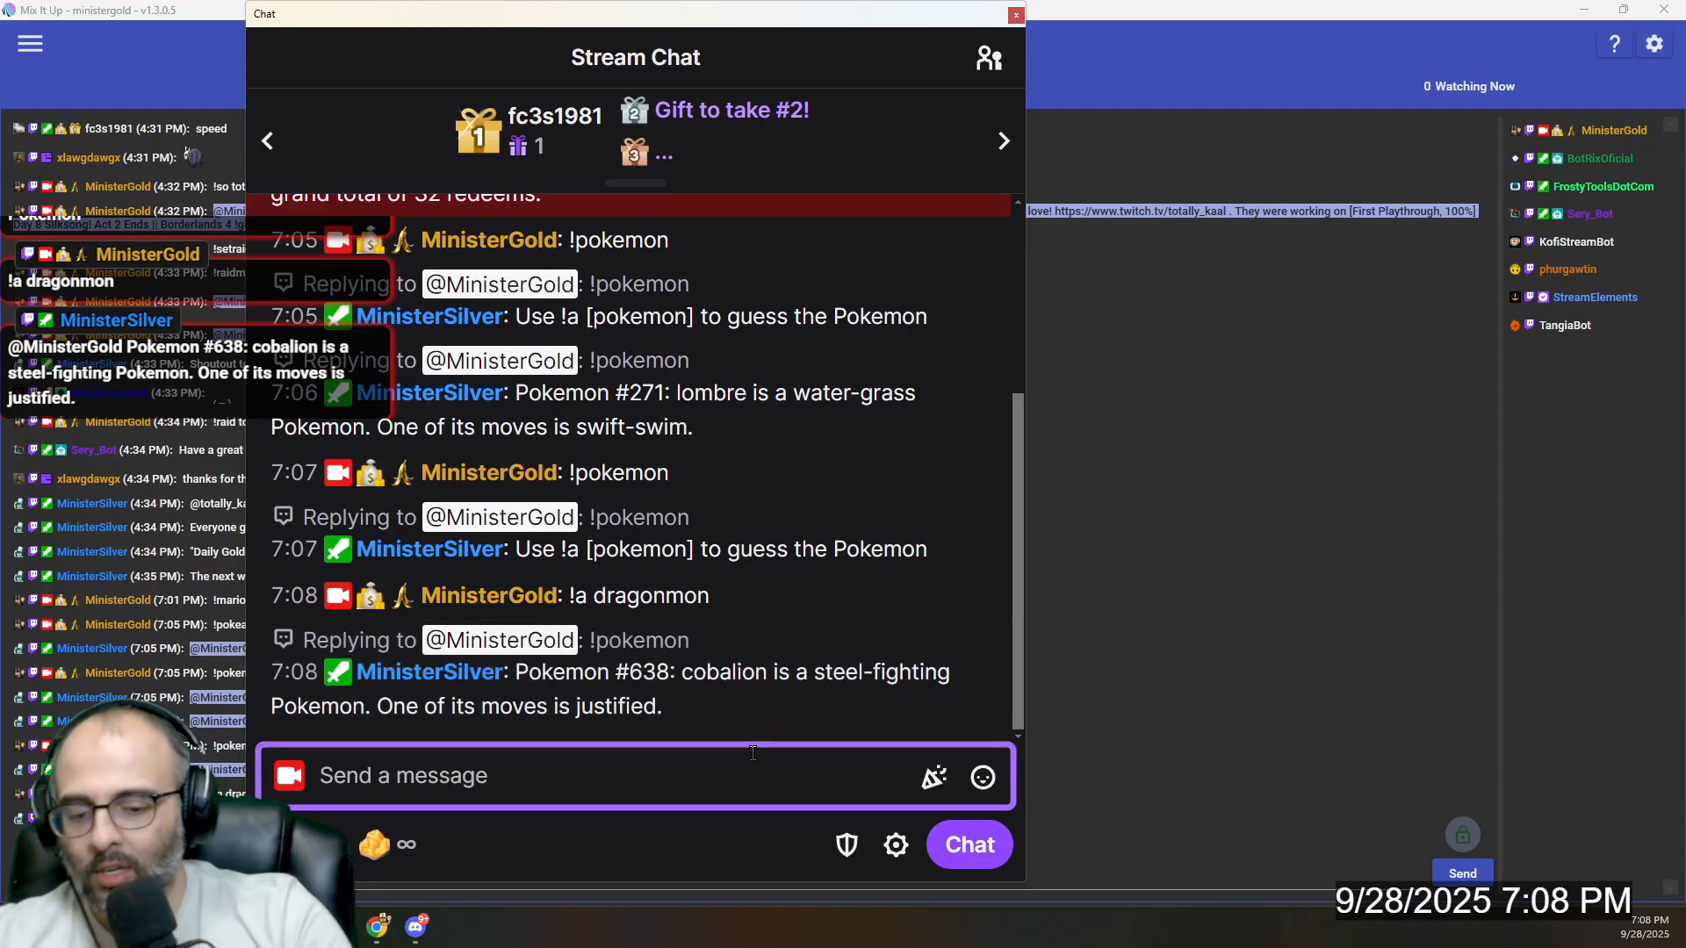
text(!pok)
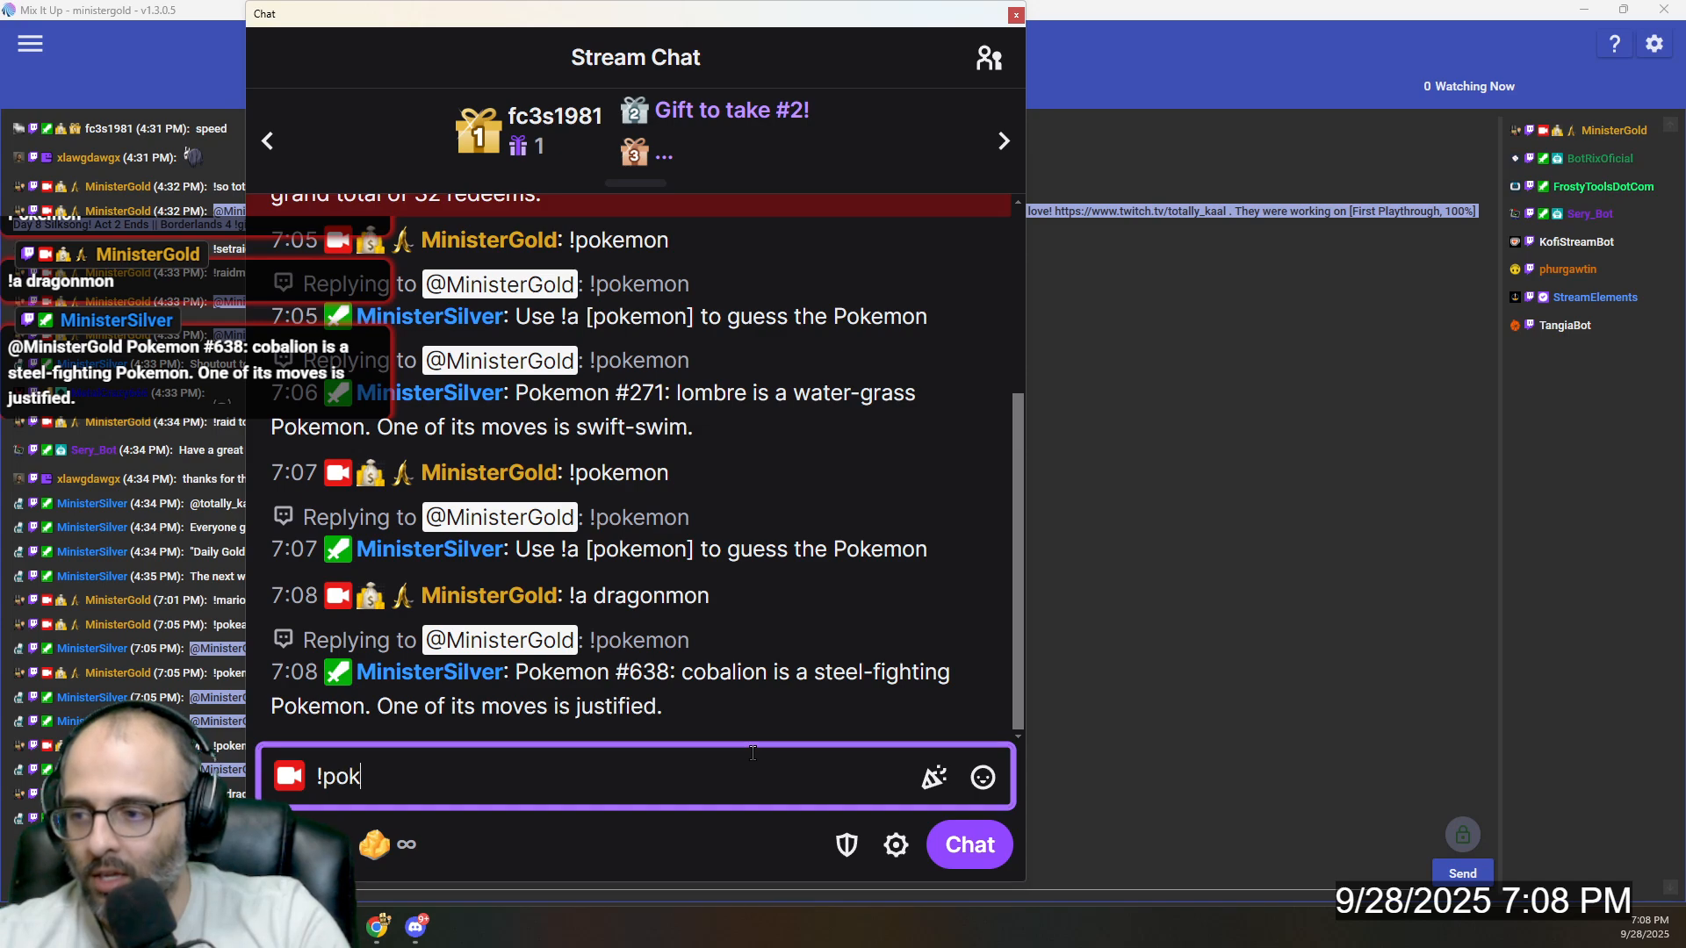
text(eacc)
key(Return)
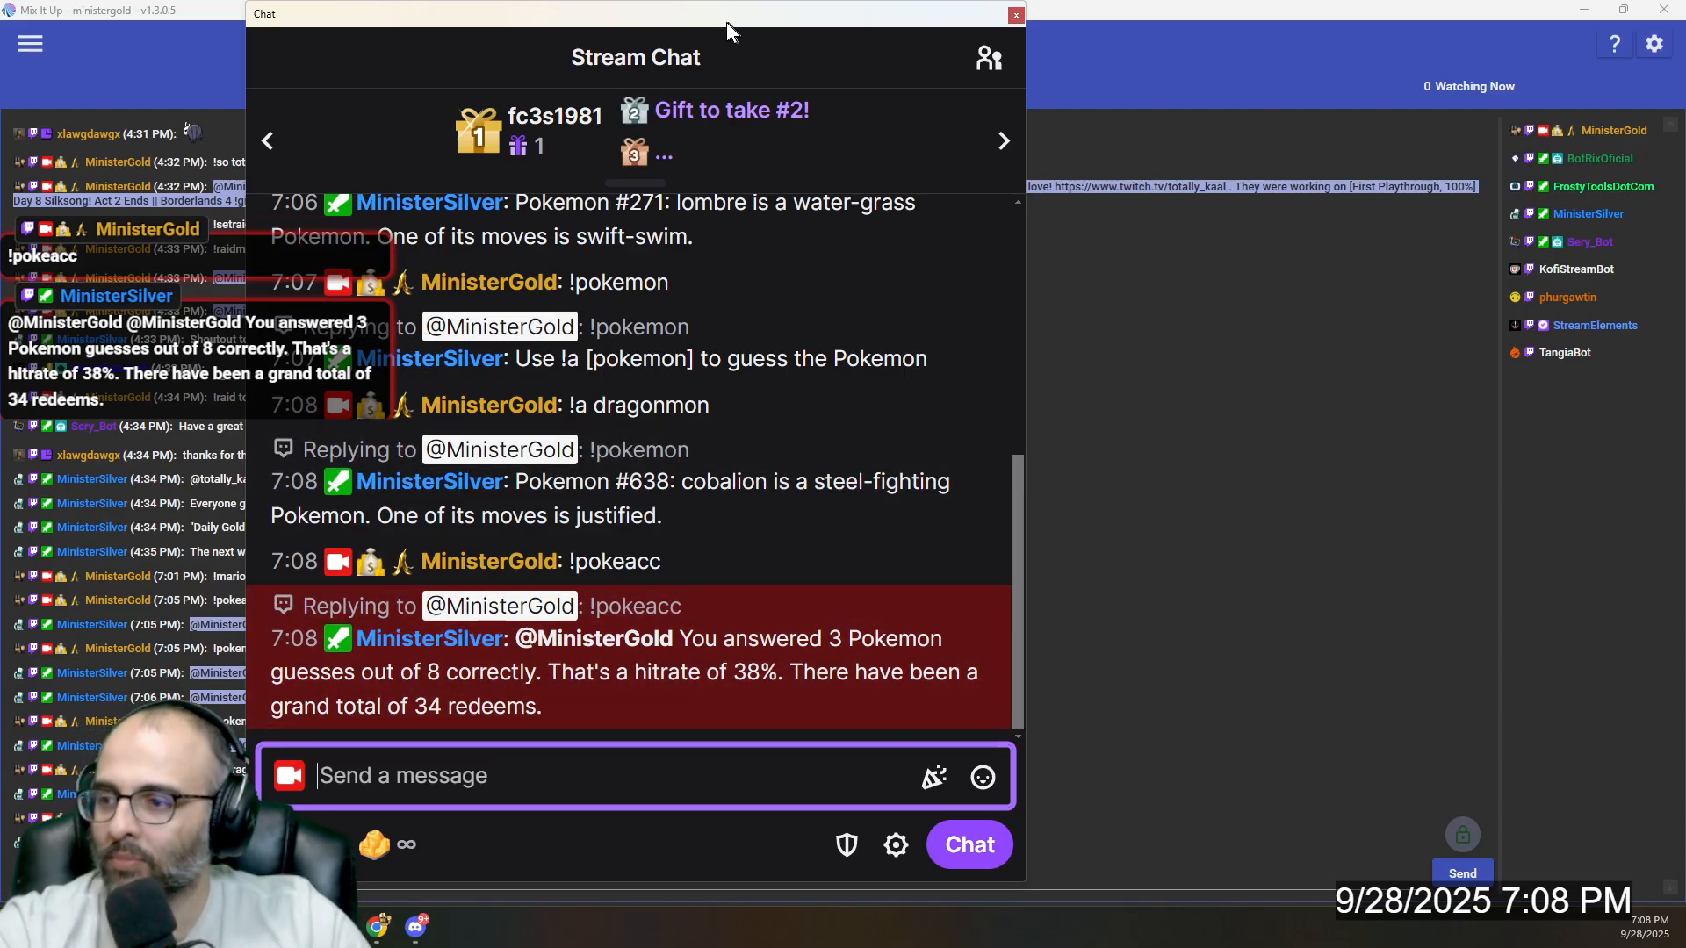
scroll(740, 268, up, 2)
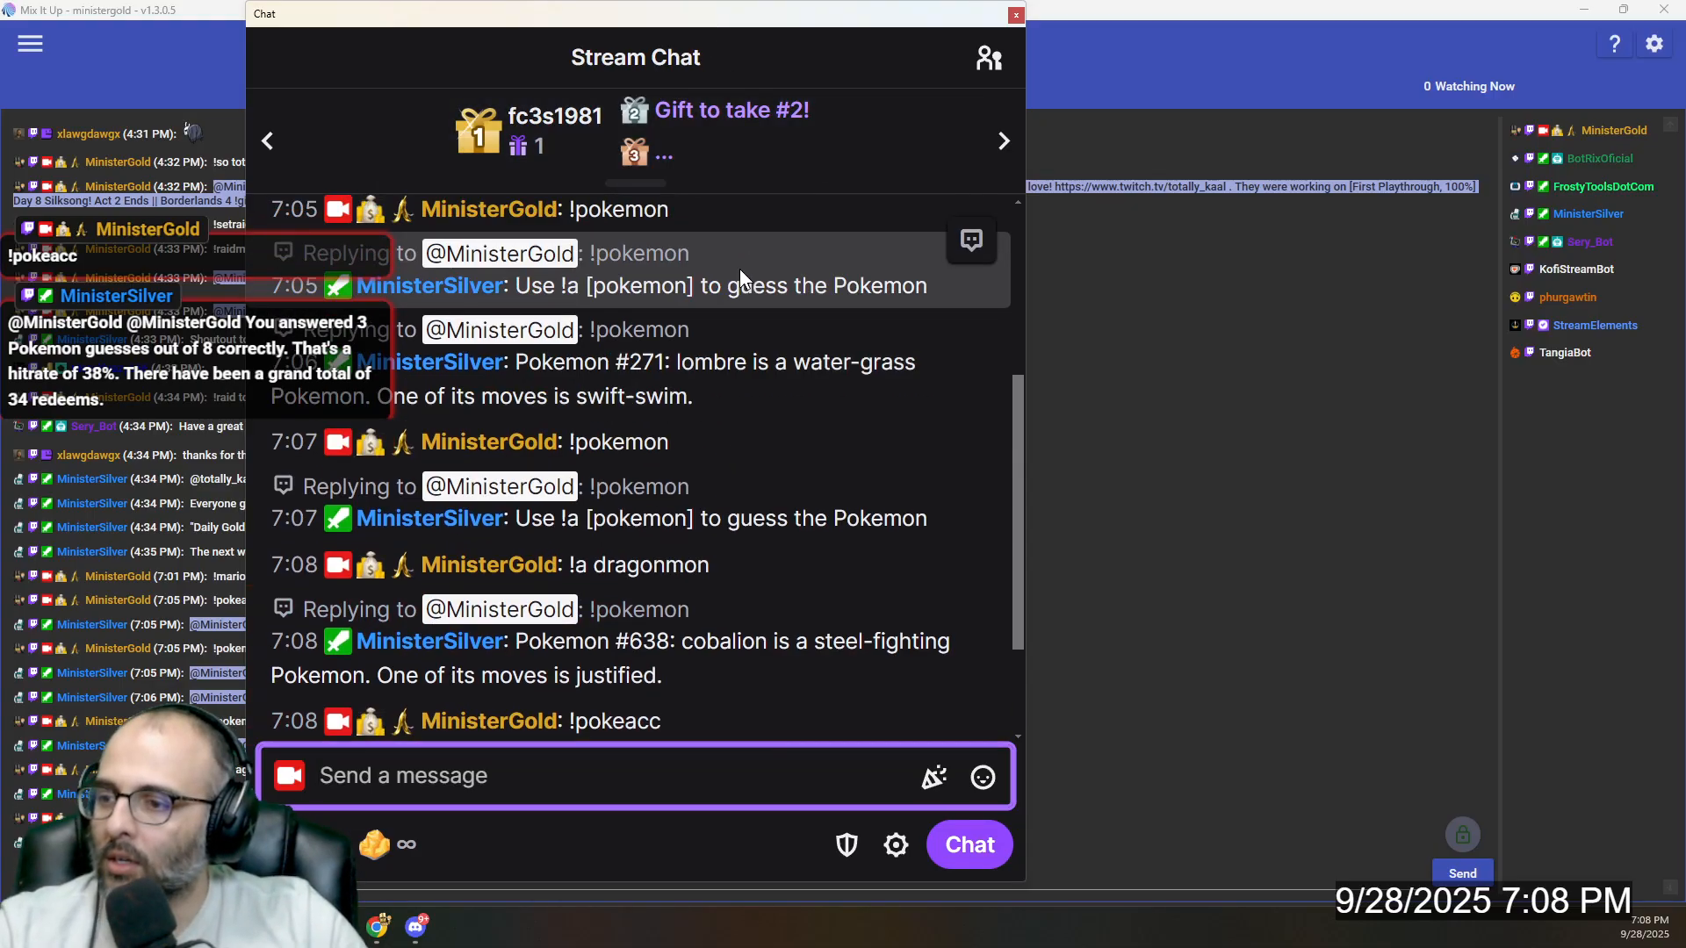
scroll(740, 266, up, 1)
scroll(741, 266, down, 4)
scroll(706, 200, up, 2)
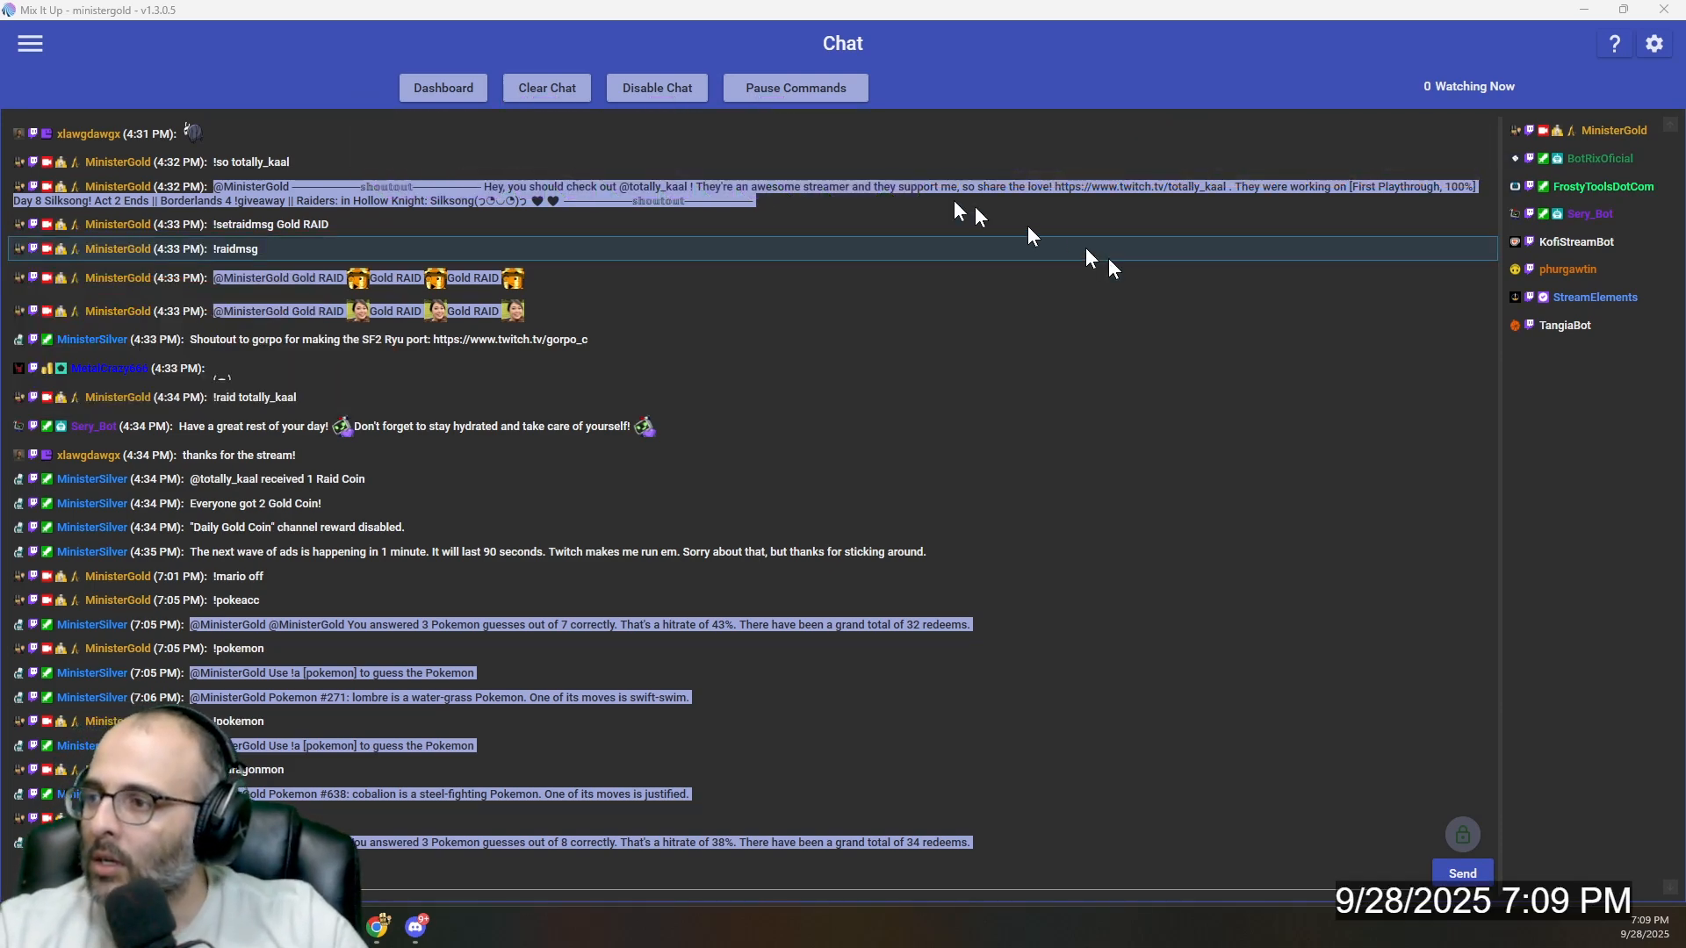
Step: Open the About page to check which version of the application is installed
click(32, 48)
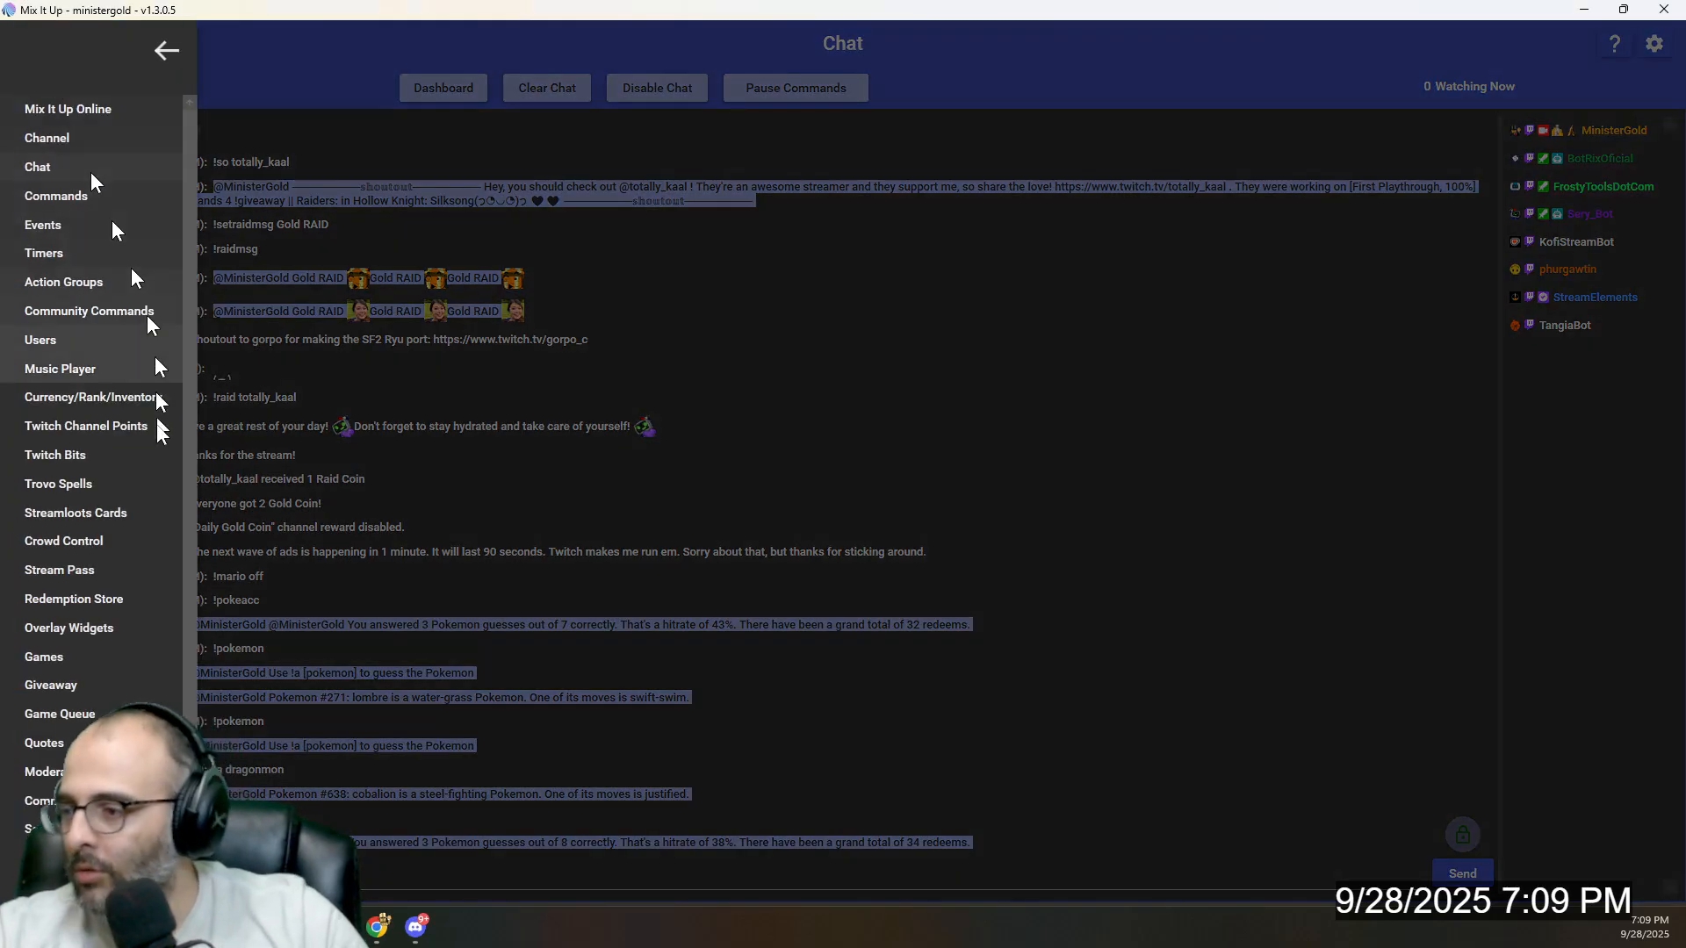
scroll(167, 527, down, 2)
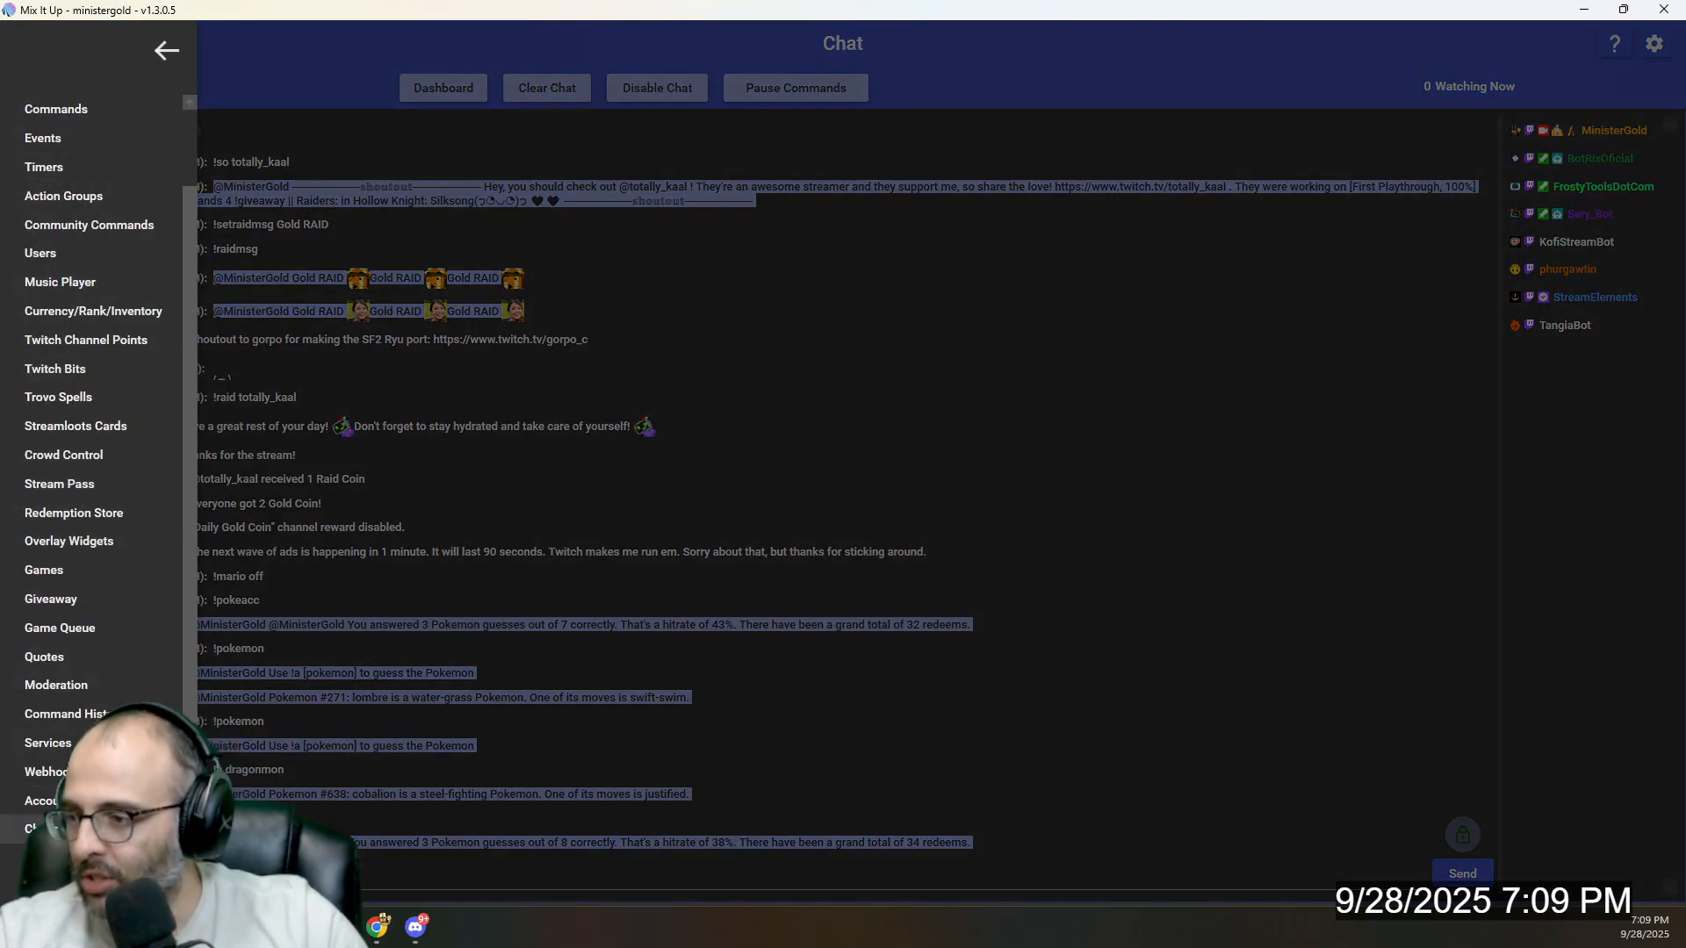
click(52, 857)
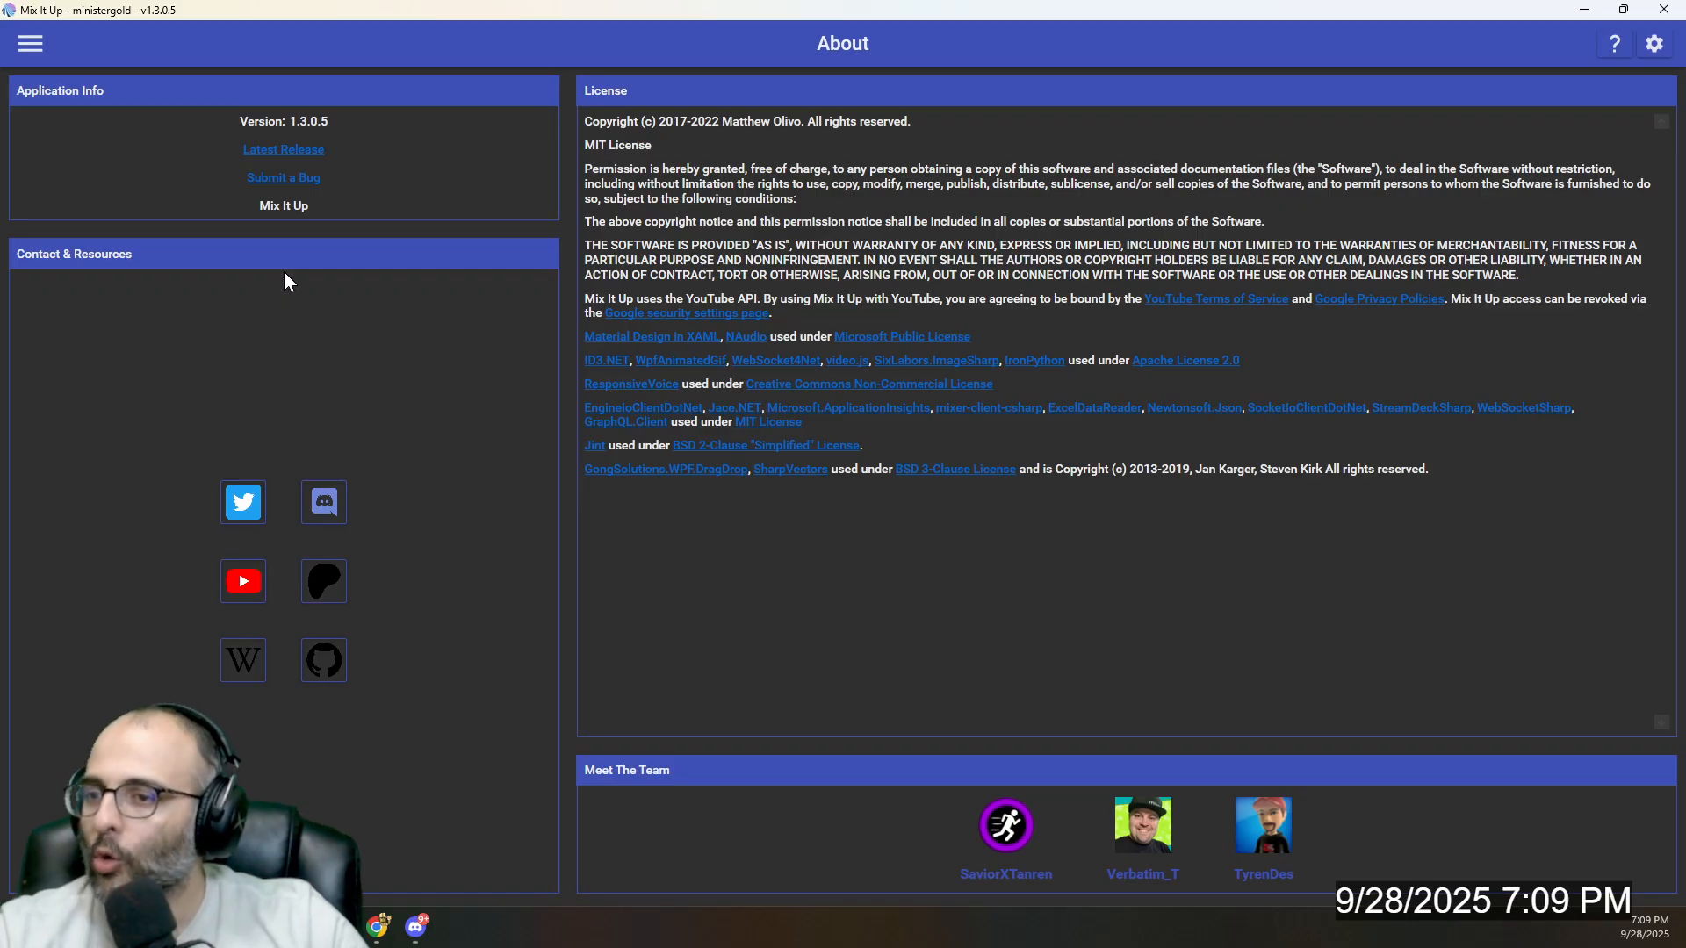
Step: Open the Currency/Rank/Inventory page and examine the Pokemon attempts and Pokemon accuracy currencies
click(33, 46)
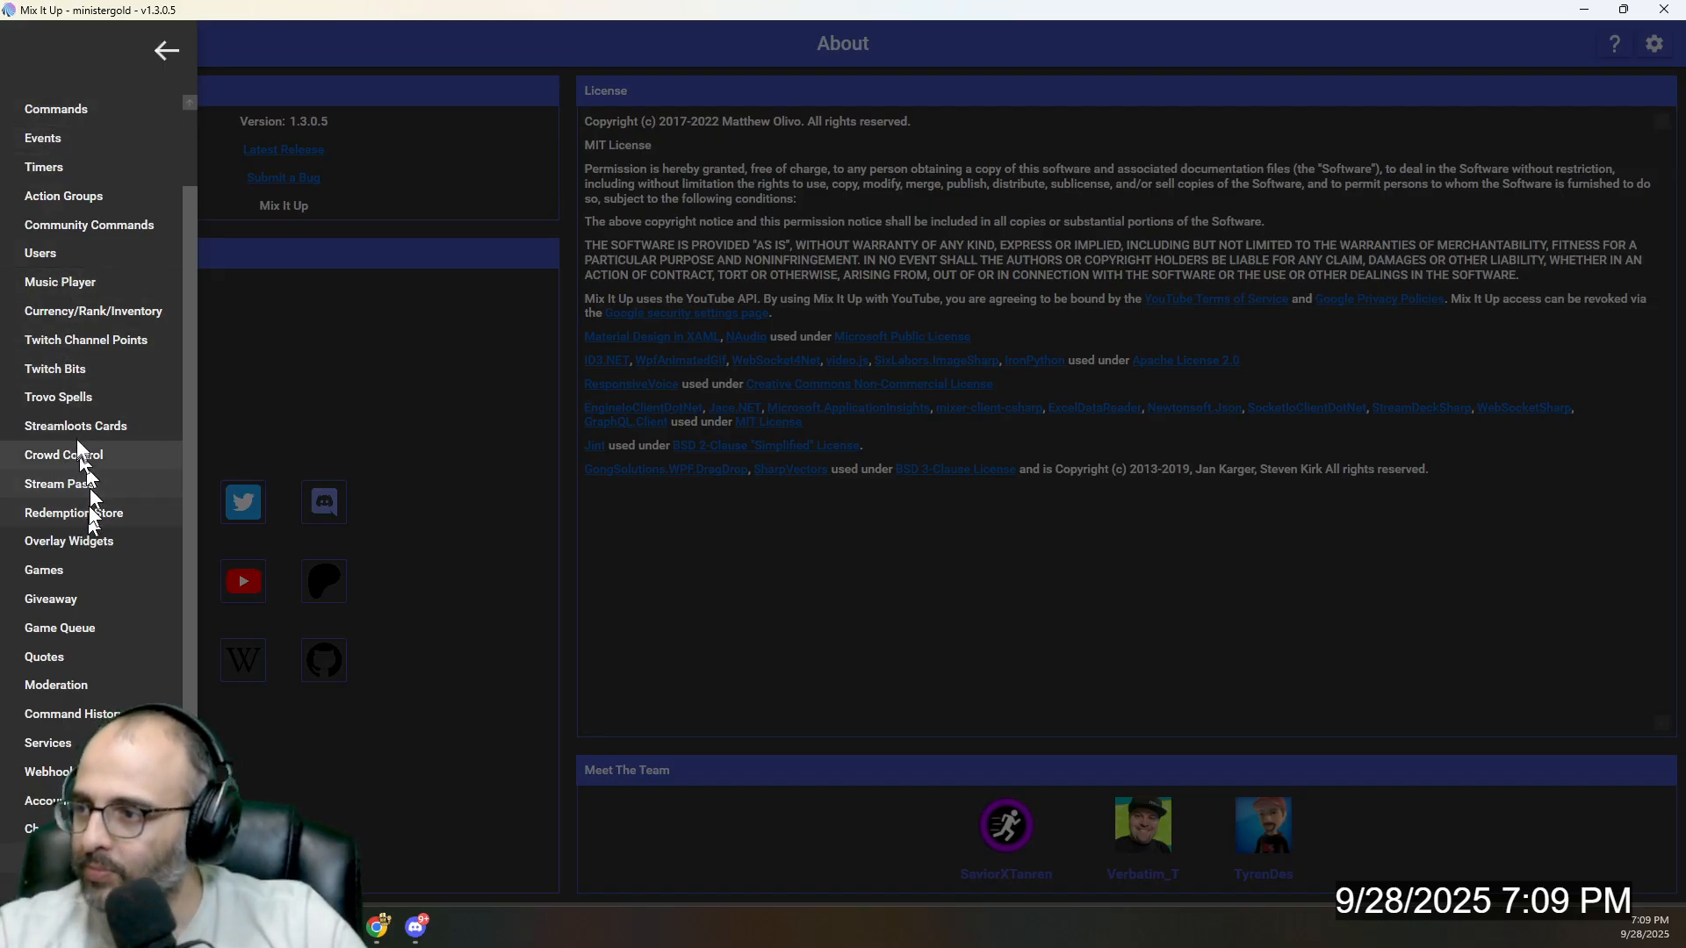
click(84, 318)
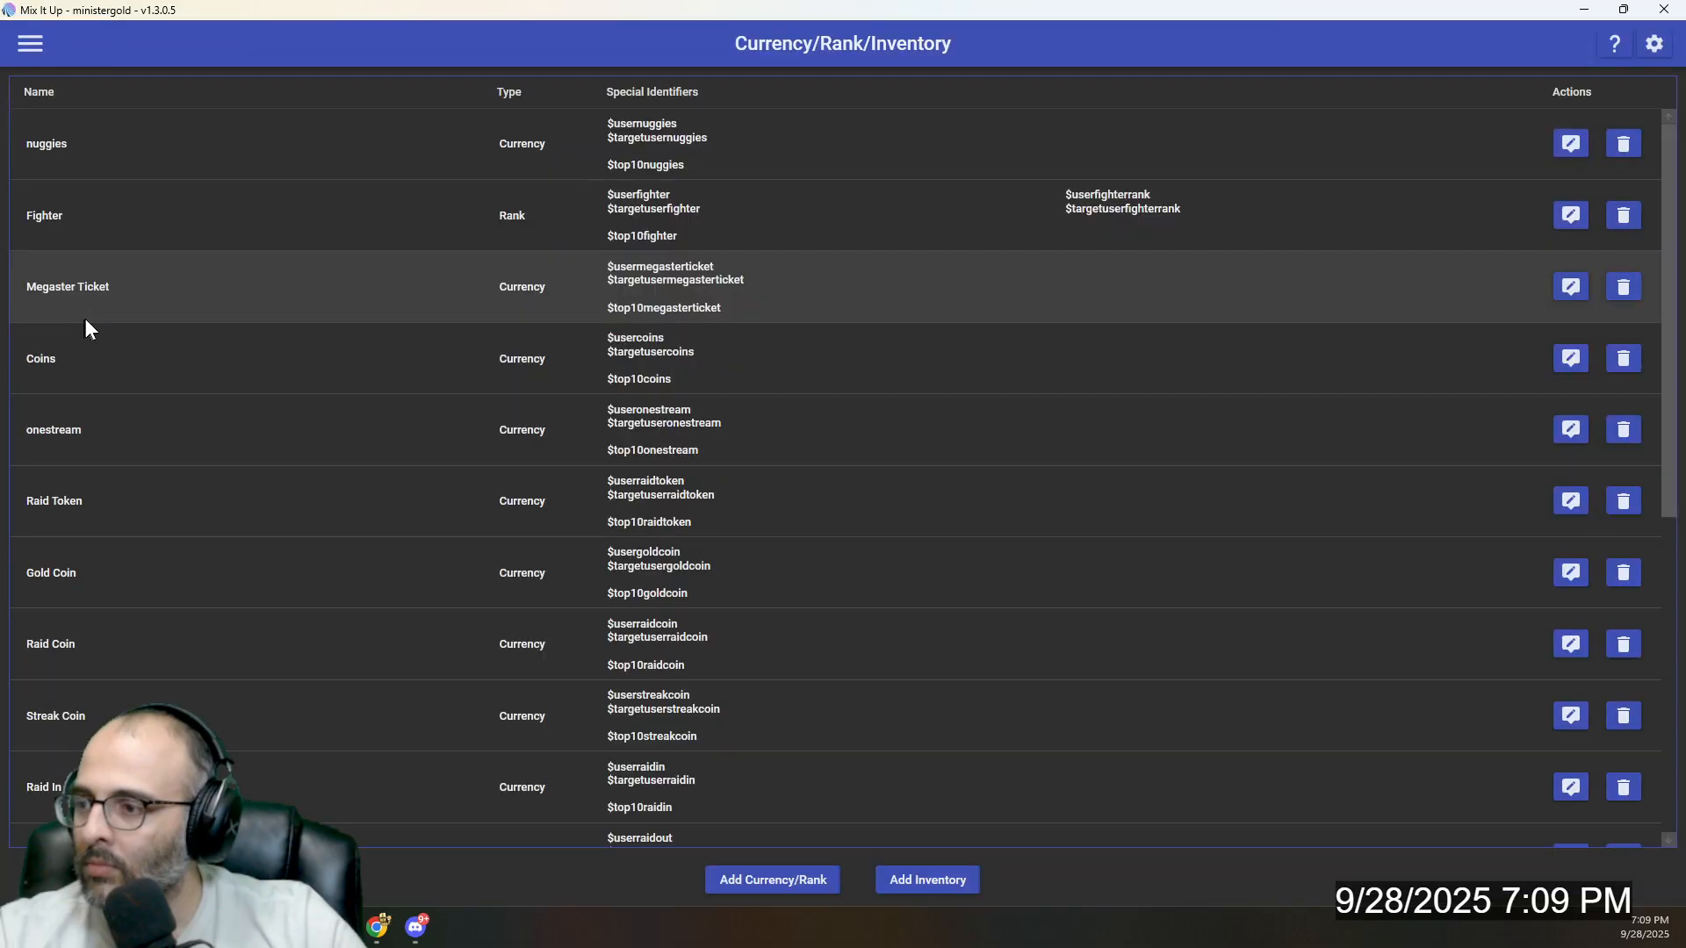
scroll(156, 422, down, 5)
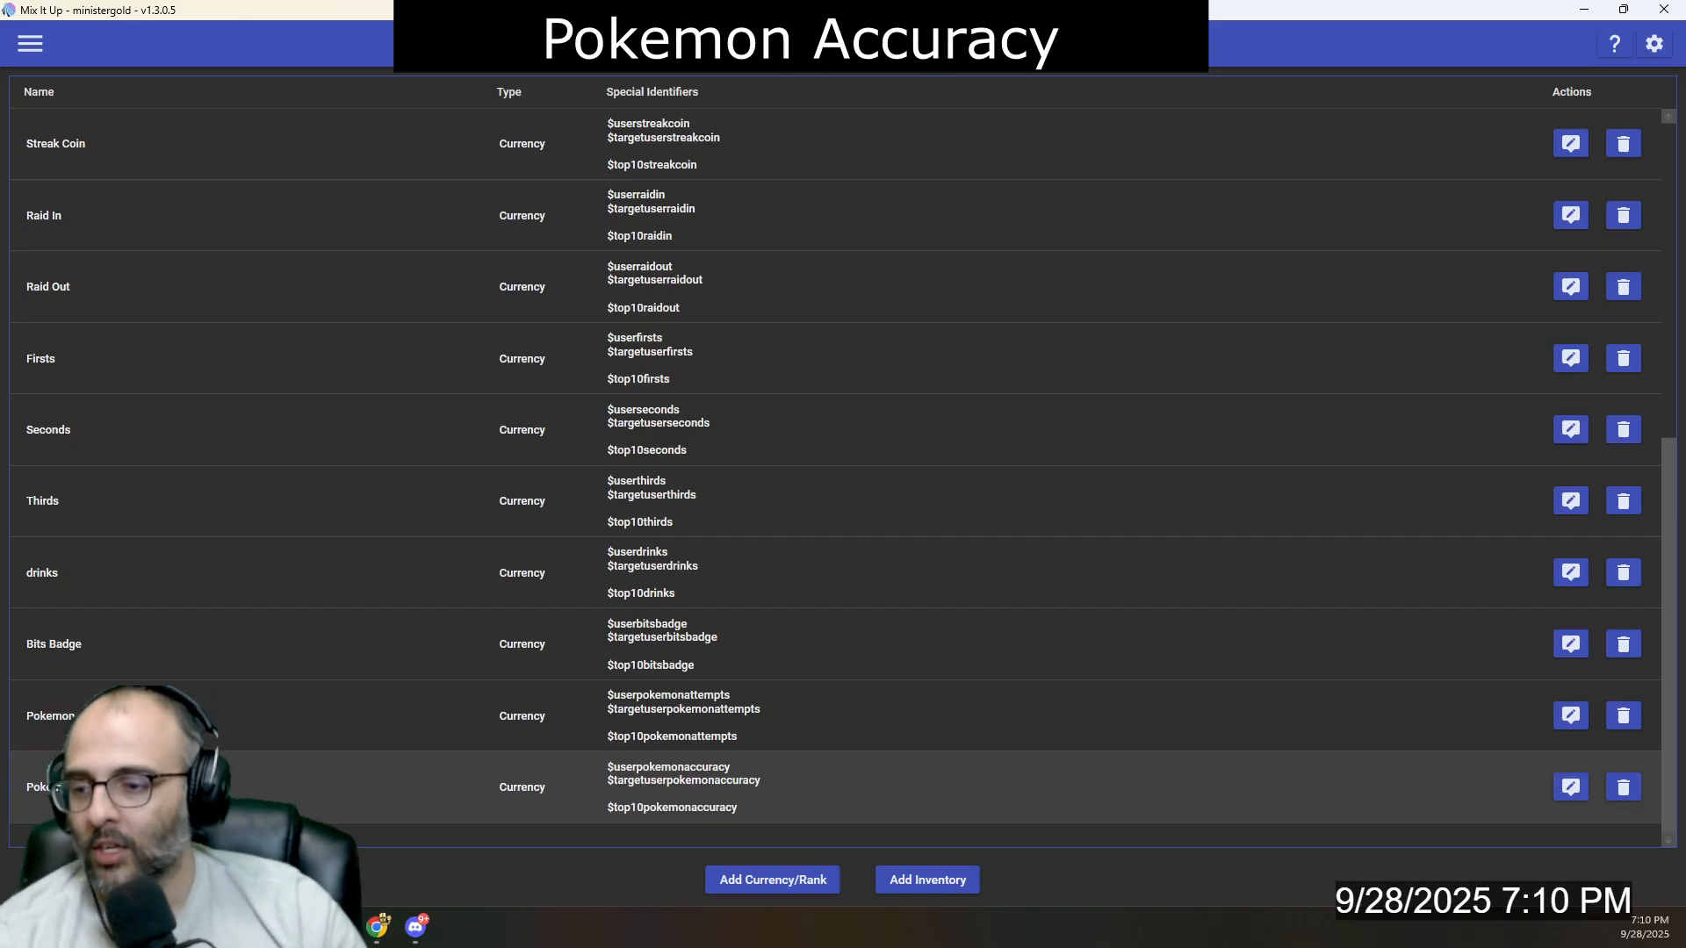
Step: Set a new currency's online acquire rate to Disabled and close the currency editor without saving
click(756, 881)
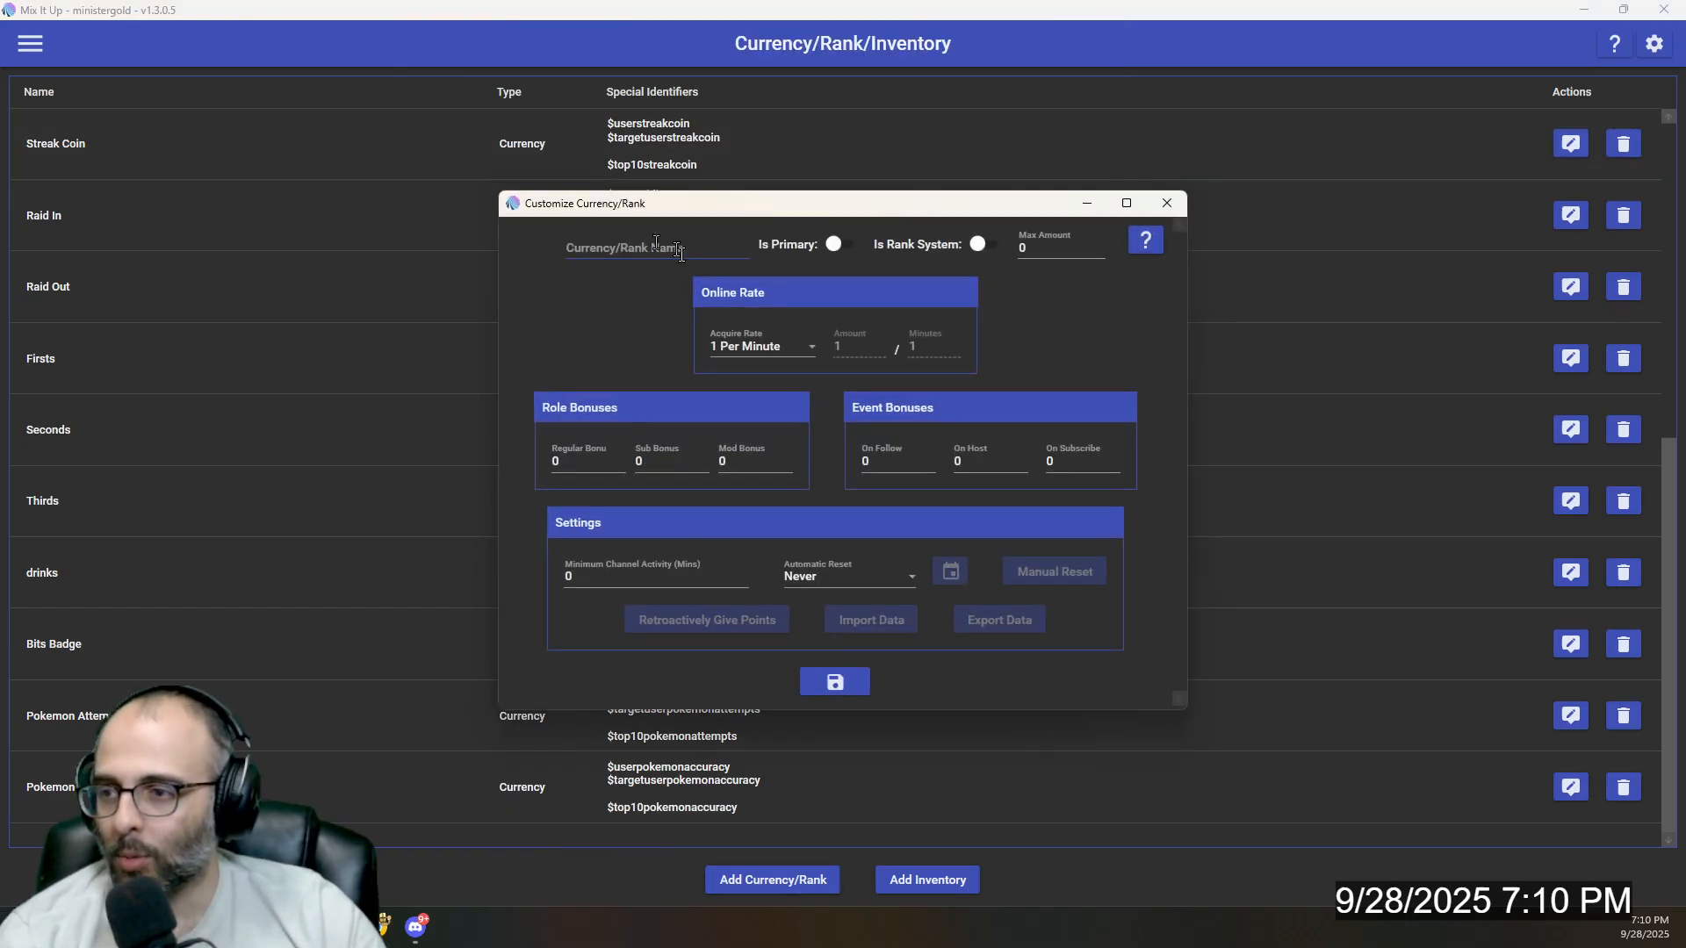
click(772, 347)
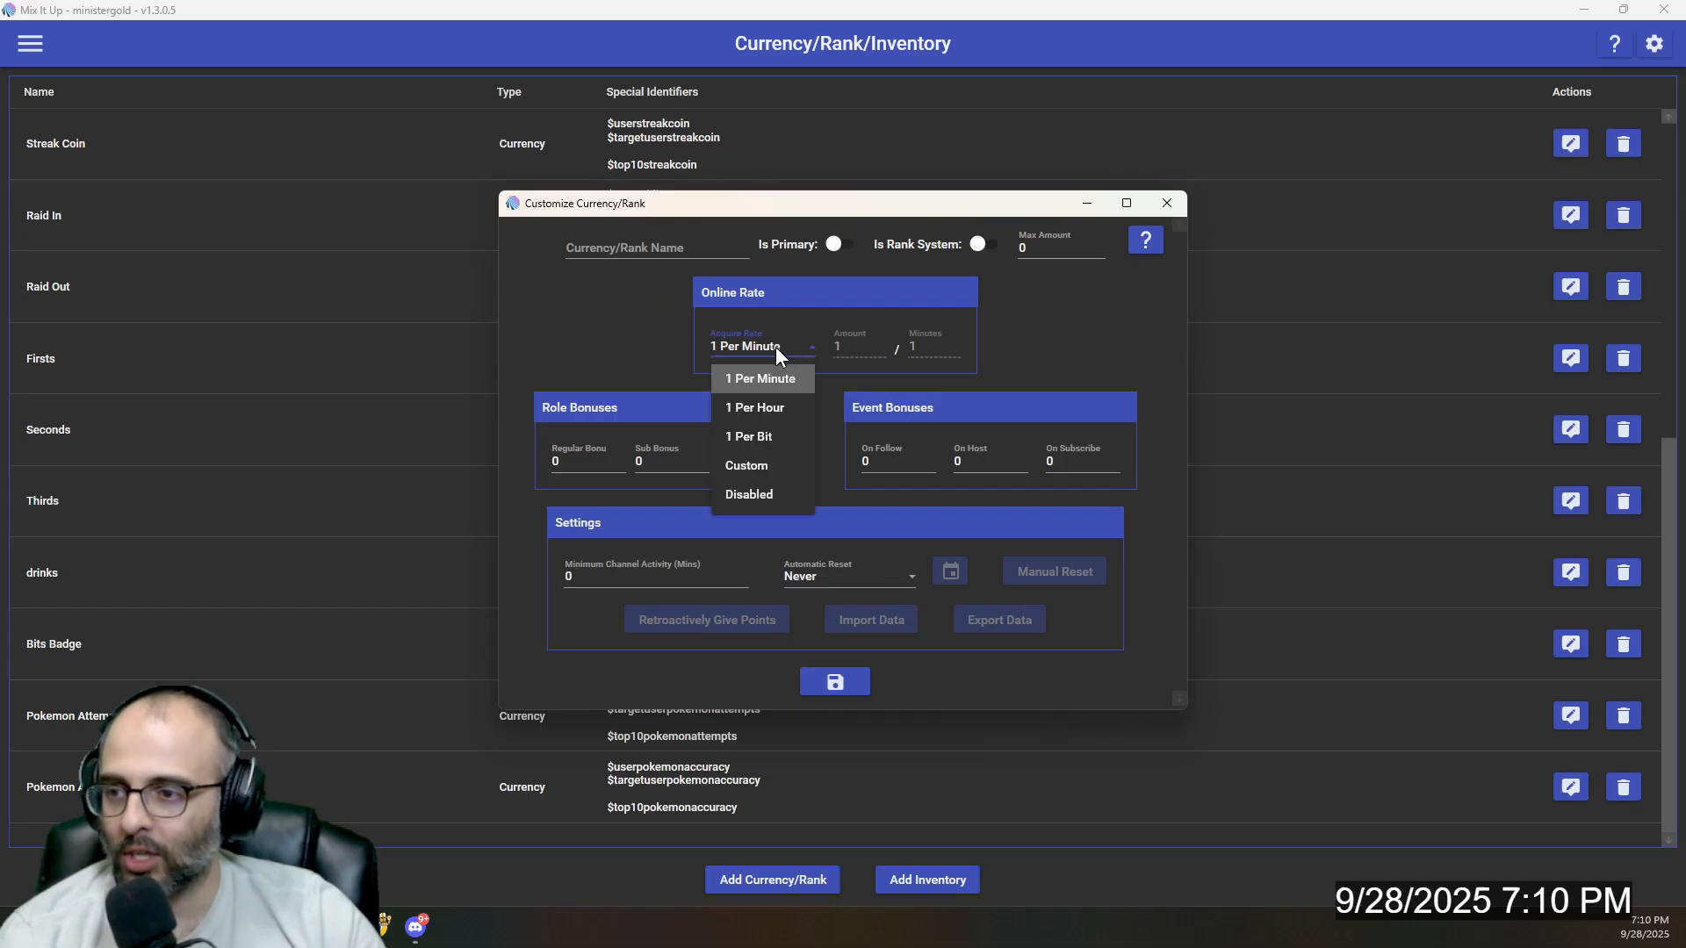
click(755, 494)
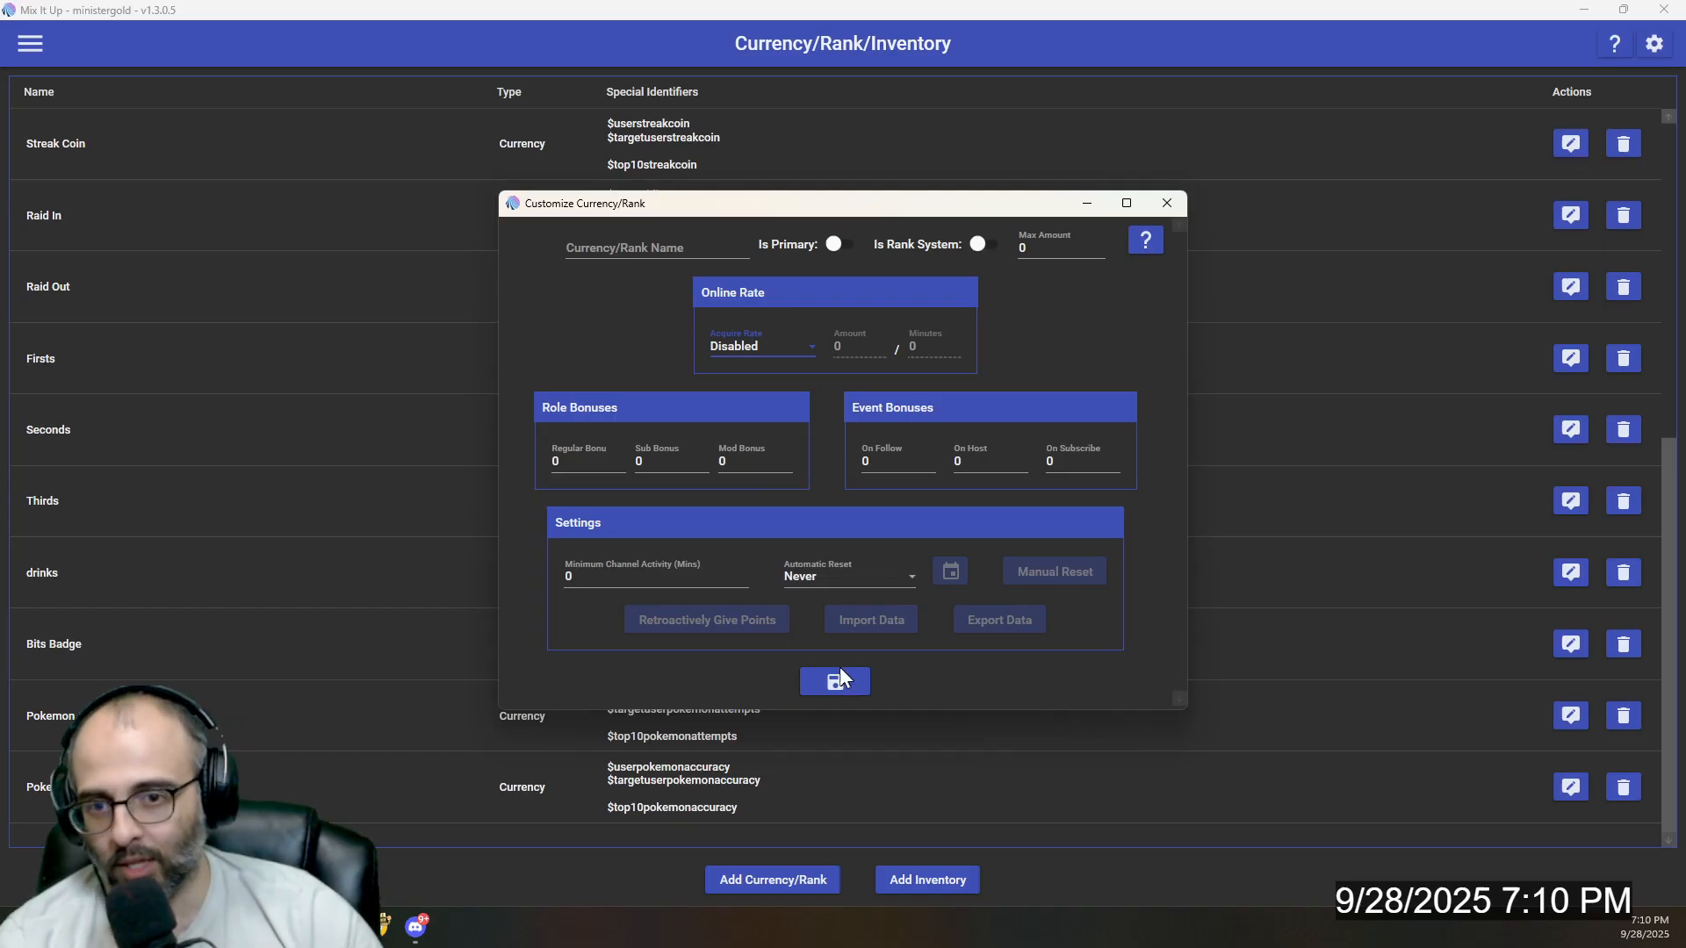
click(1166, 205)
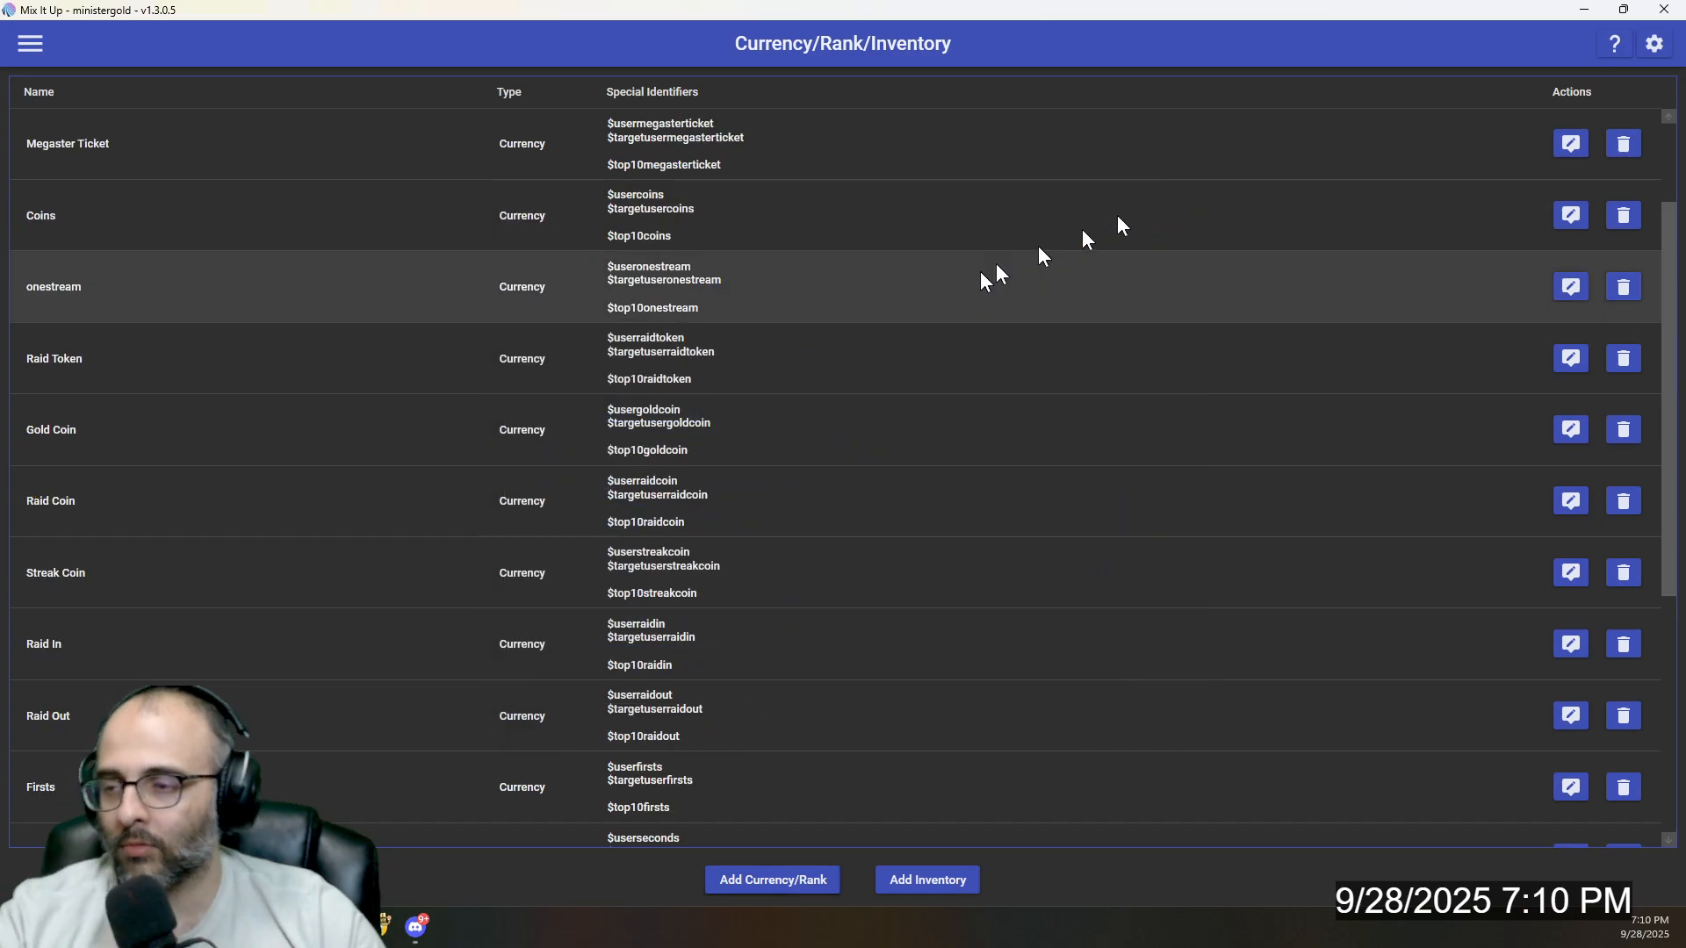
Step: Open the Commands page, filter the commands by "pokemon" and expand the Ungrouped group
click(30, 45)
click(65, 113)
click(1027, 93)
text(pokemon)
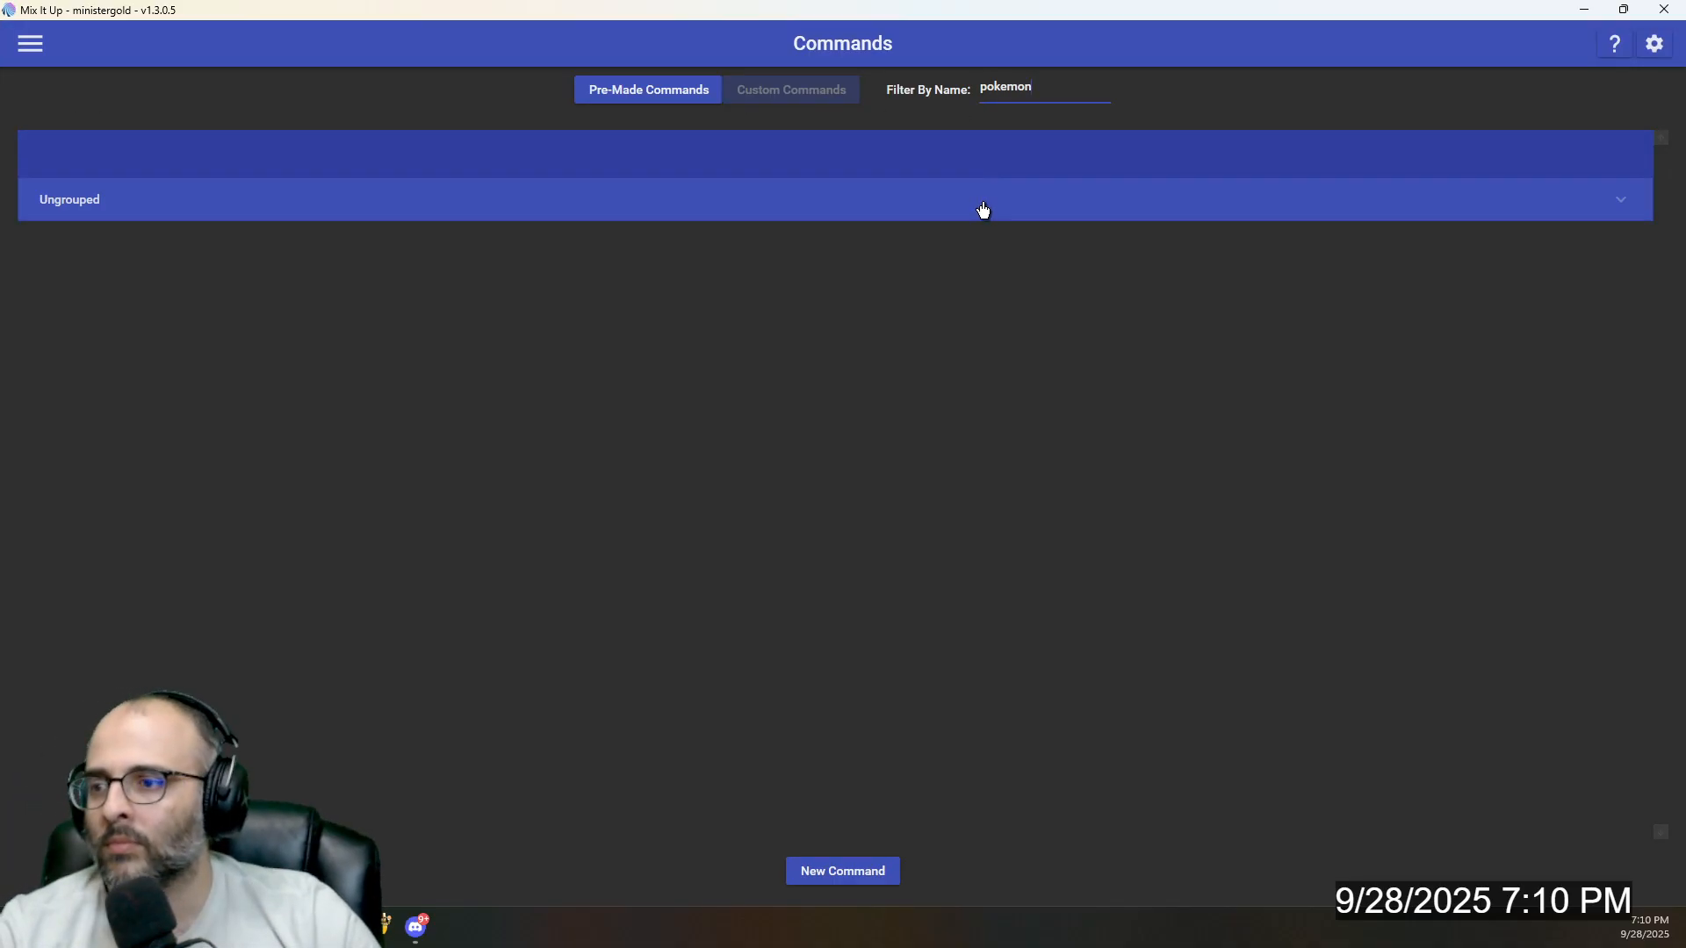
click(983, 209)
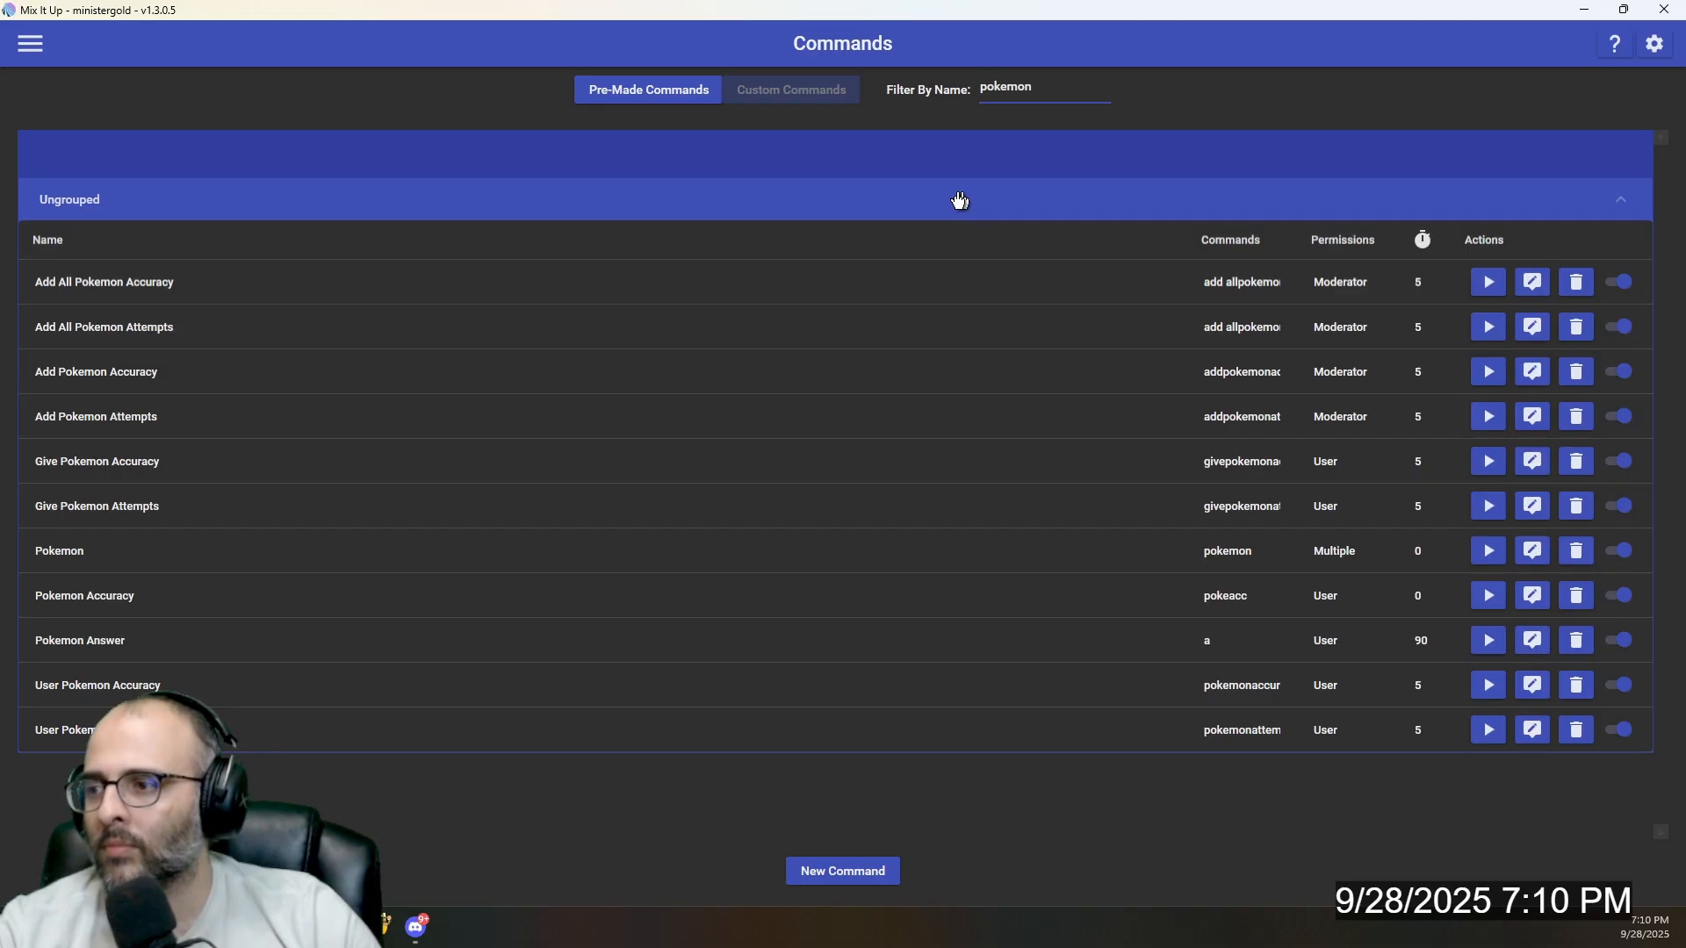
Step: Open the Pokemon command for editing, check its user role requirements and maximize the Command Editor
click(1533, 552)
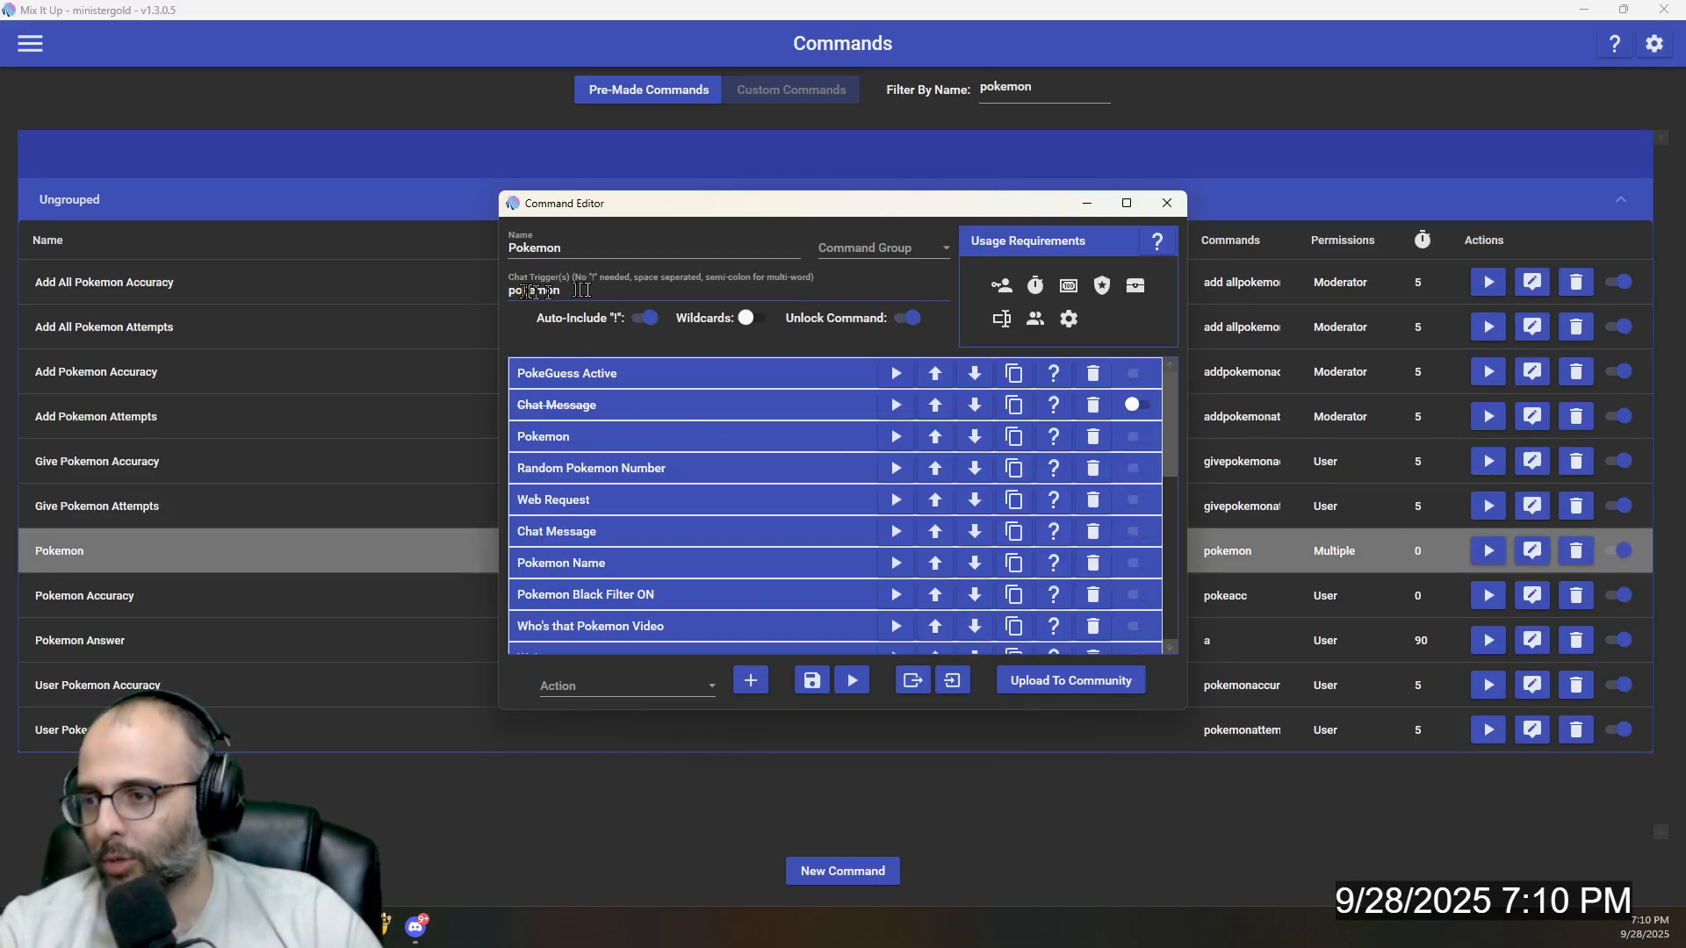
click(1003, 286)
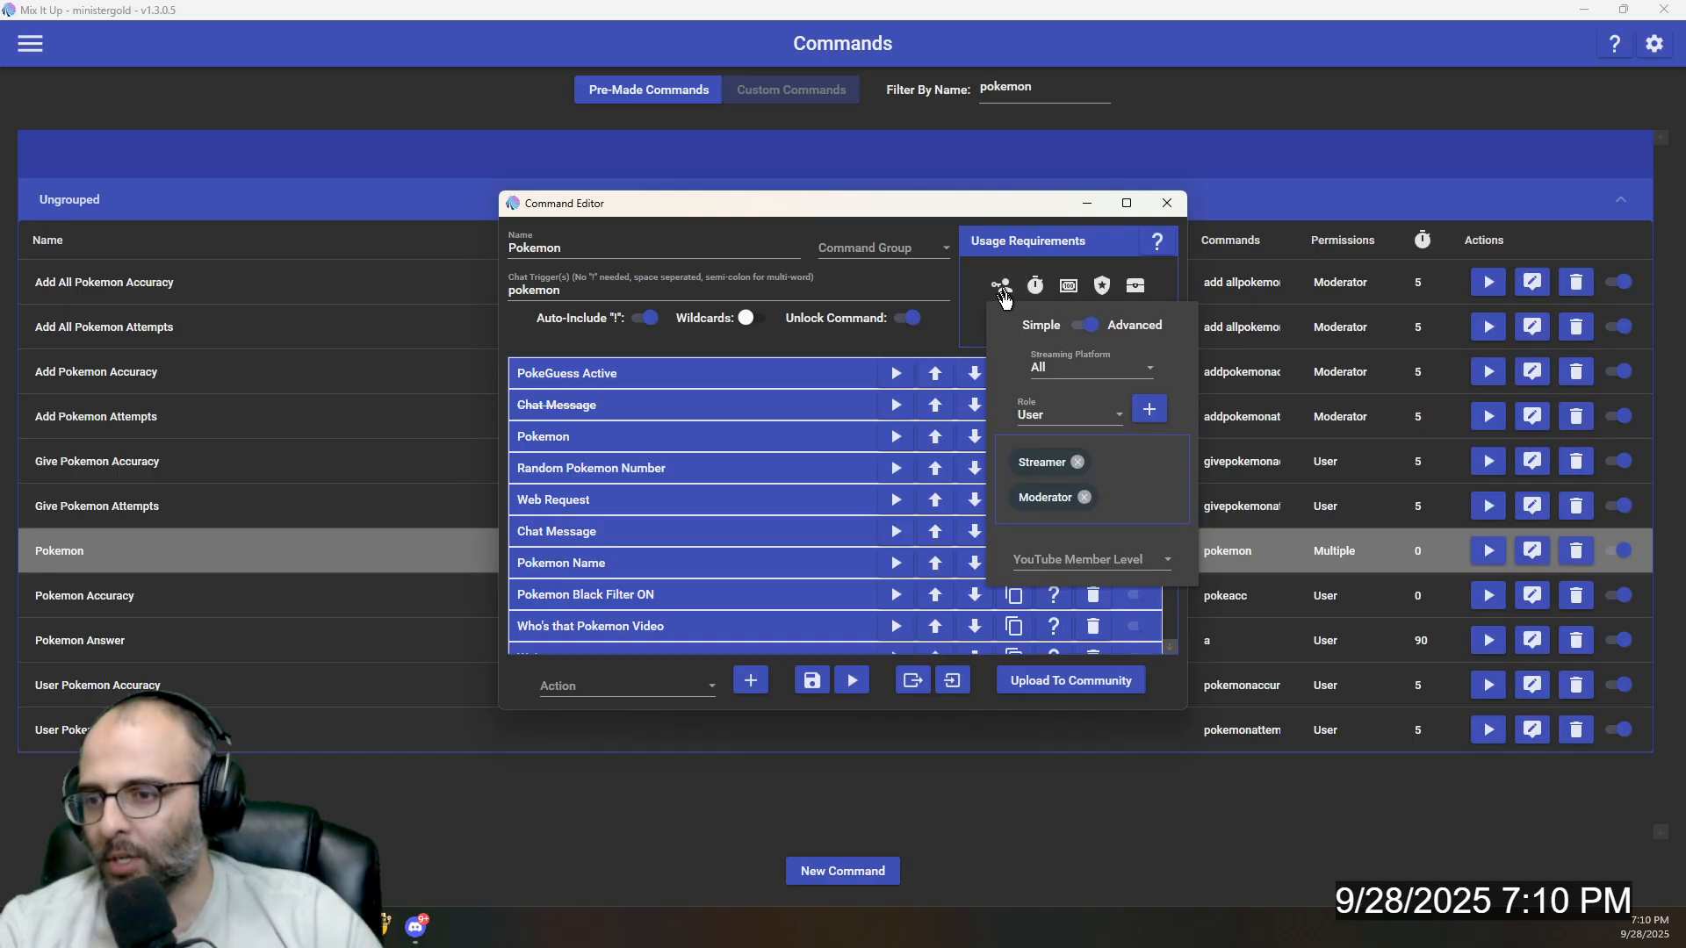
click(1124, 209)
click(1126, 205)
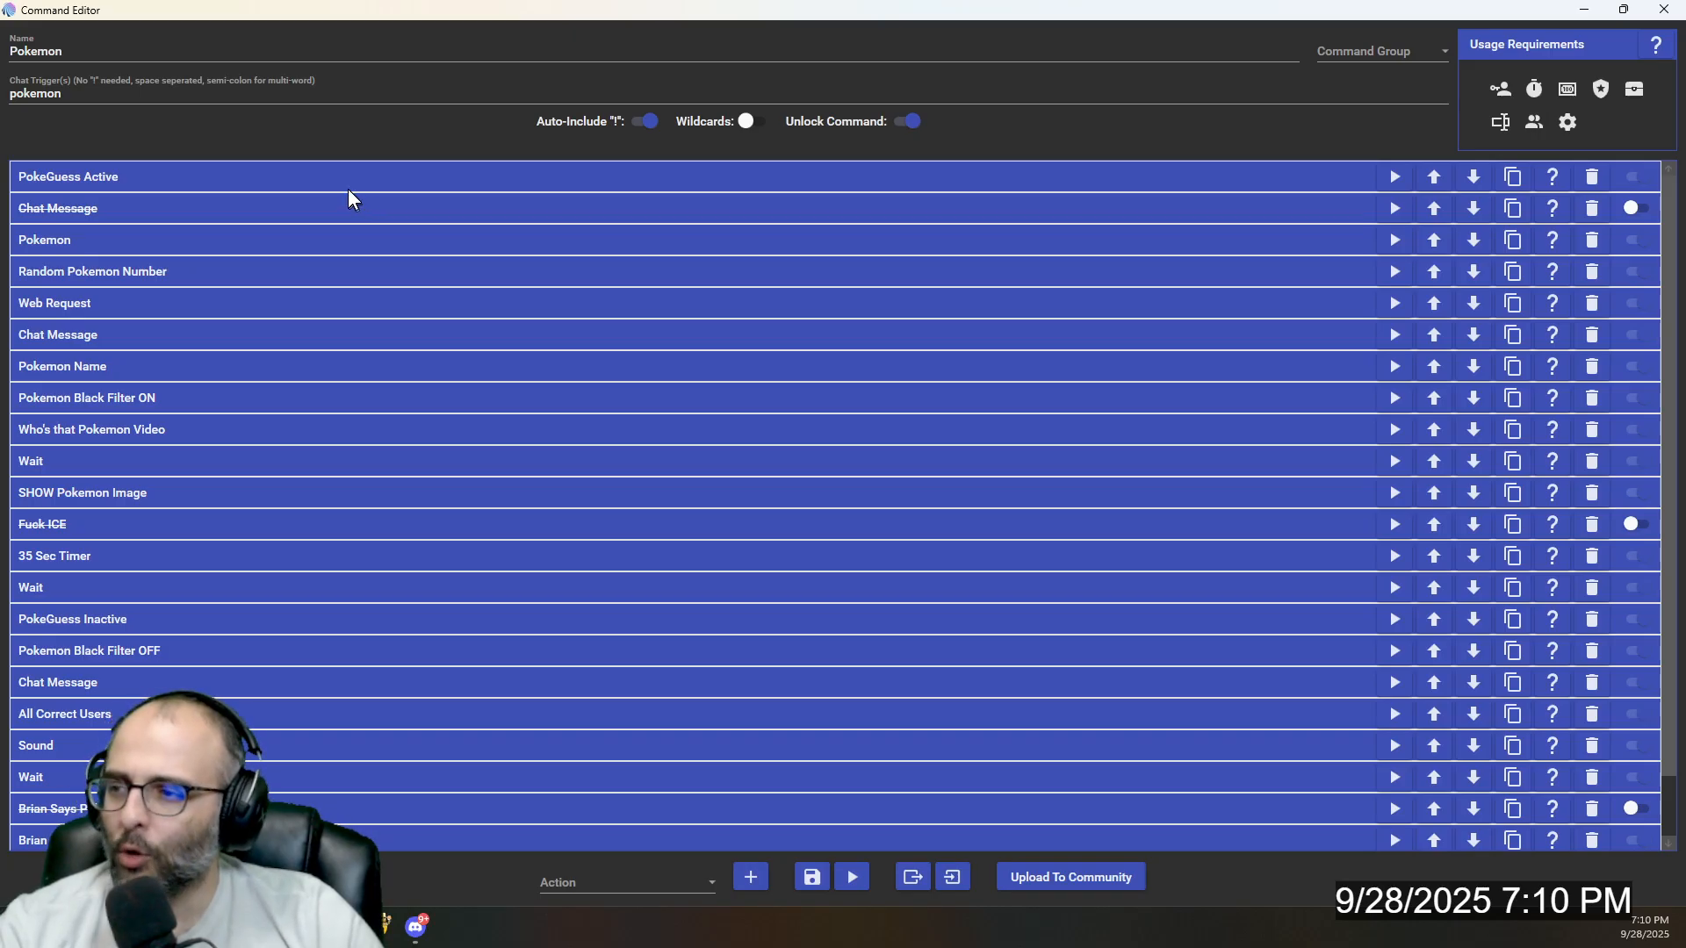
Step: Examine the PokeGuess Active action's settings and choose Special Identifier as the type of action to add
click(187, 172)
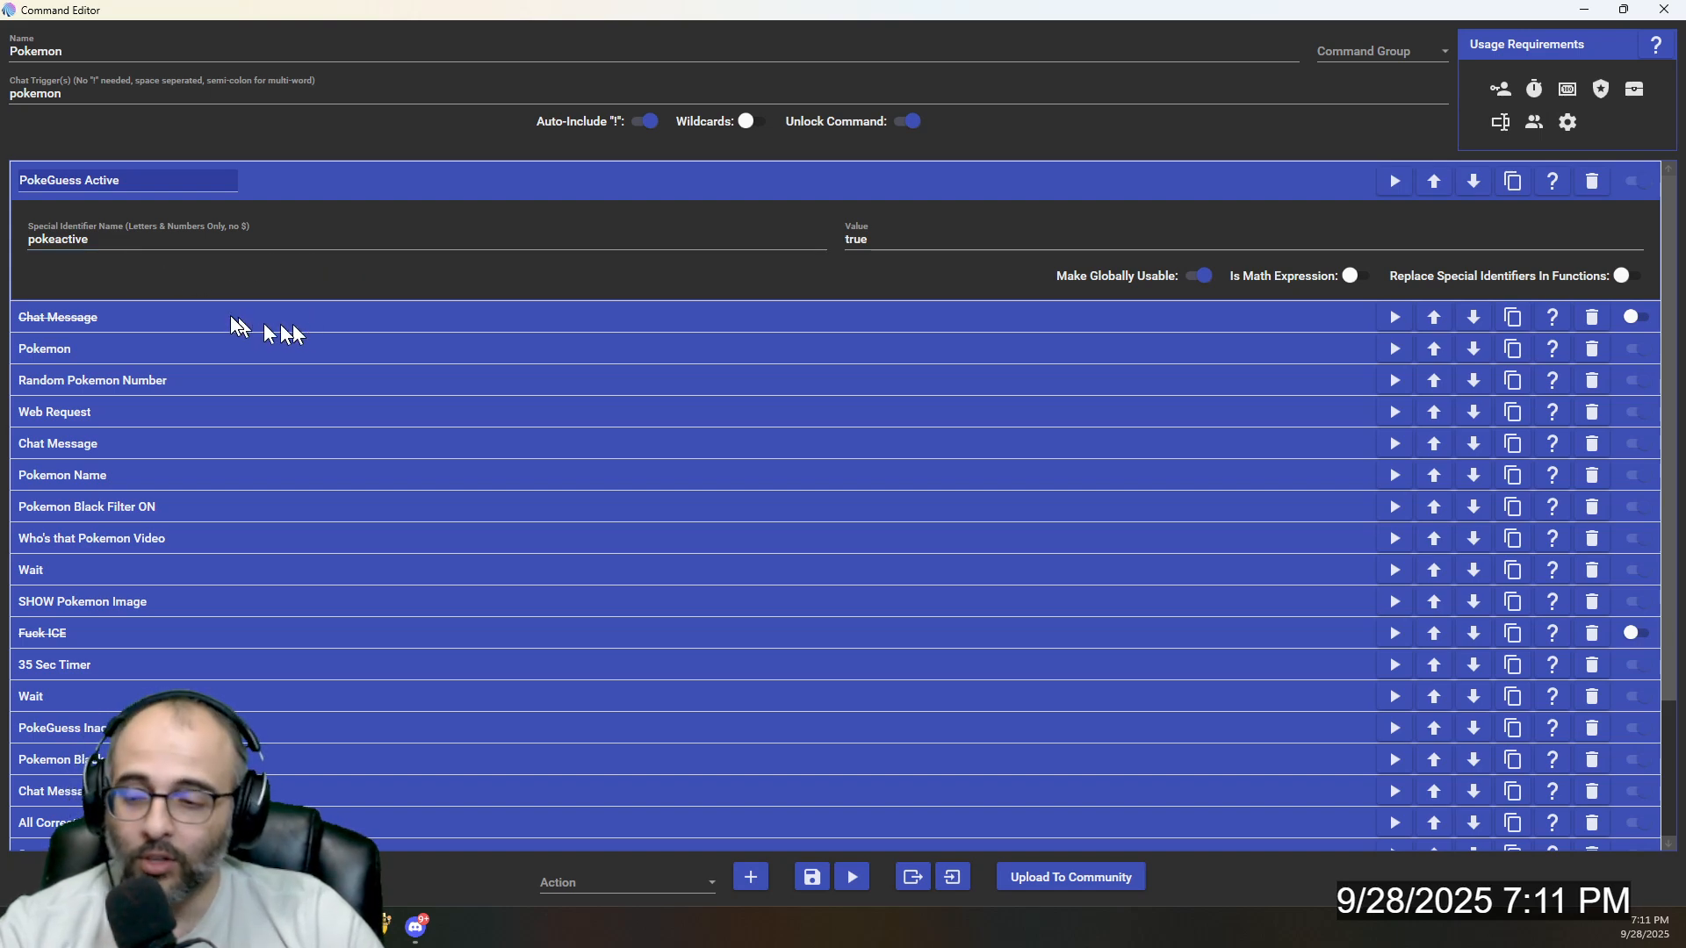
click(595, 883)
scroll(639, 754, down, 8)
scroll(641, 761, up, 3)
click(639, 740)
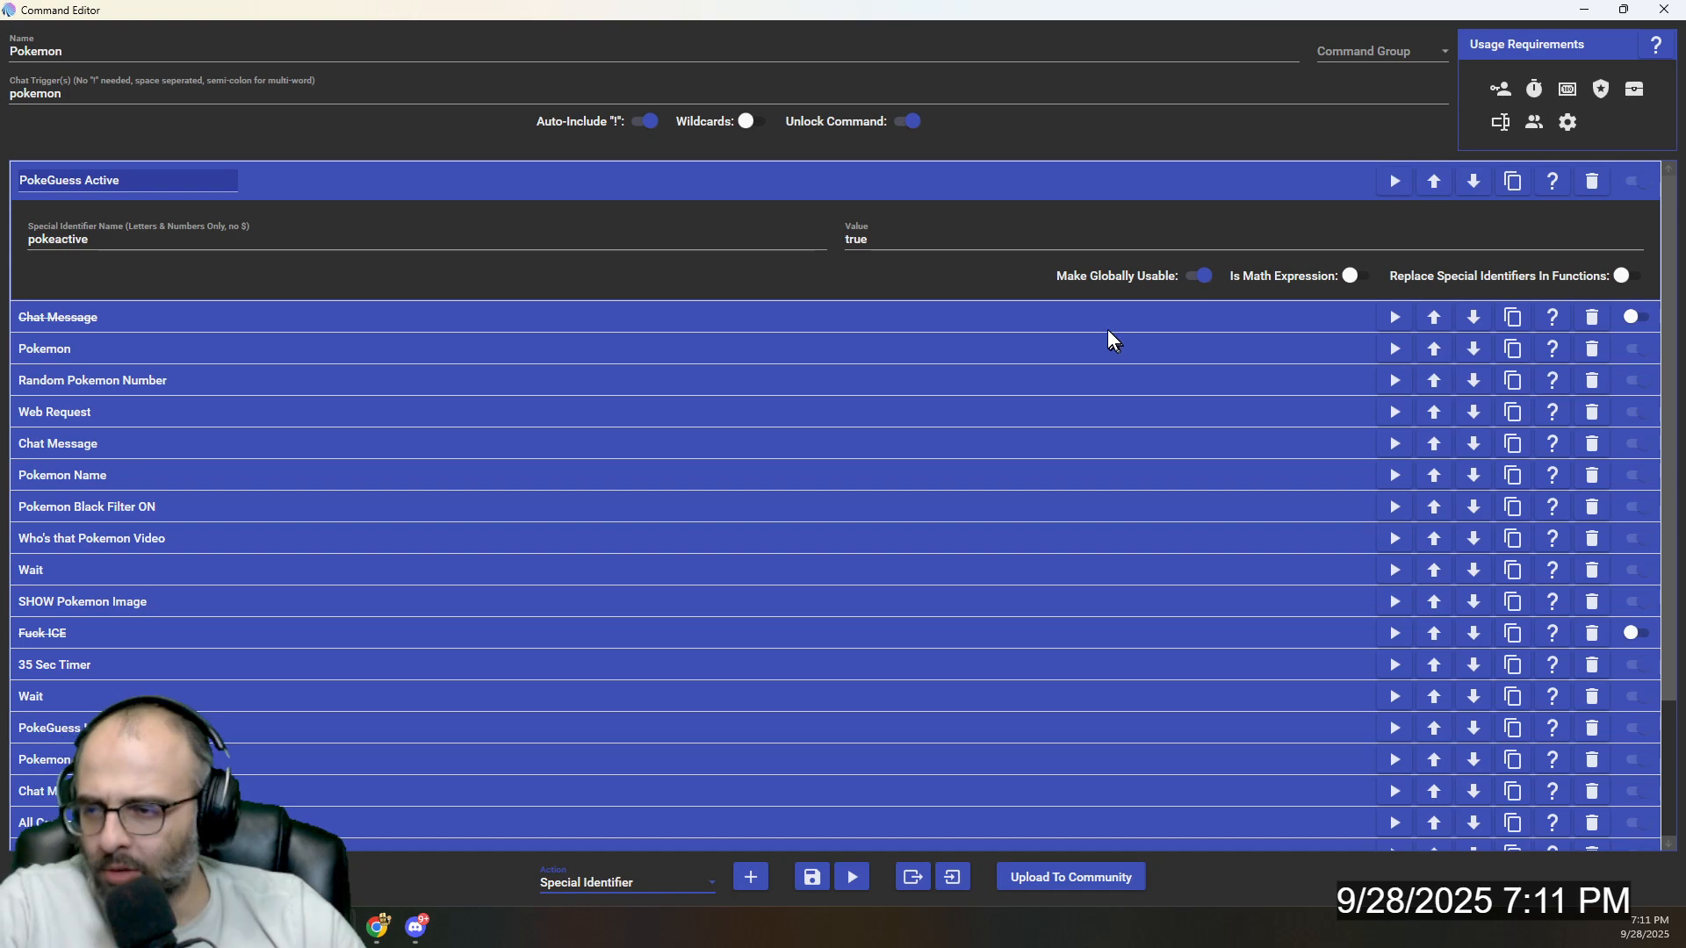
click(876, 239)
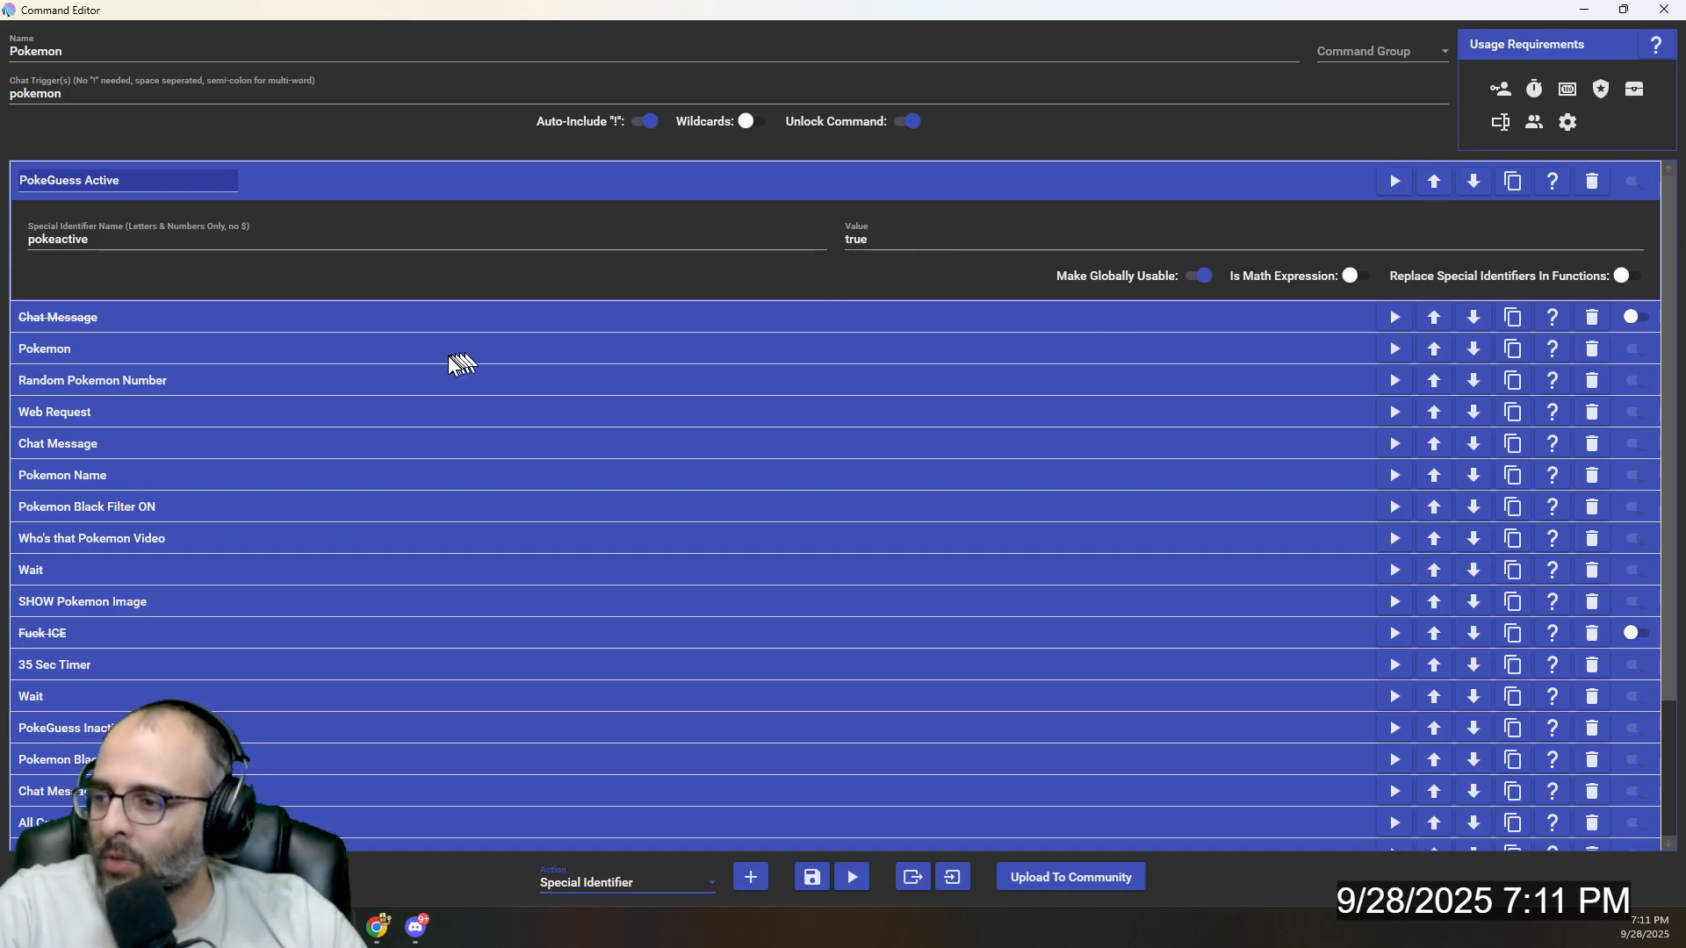
Step: Examine the PokeGuess Inactive action's identifier and value, and collapse both PokeGuess actions
scroll(463, 362, down, 2)
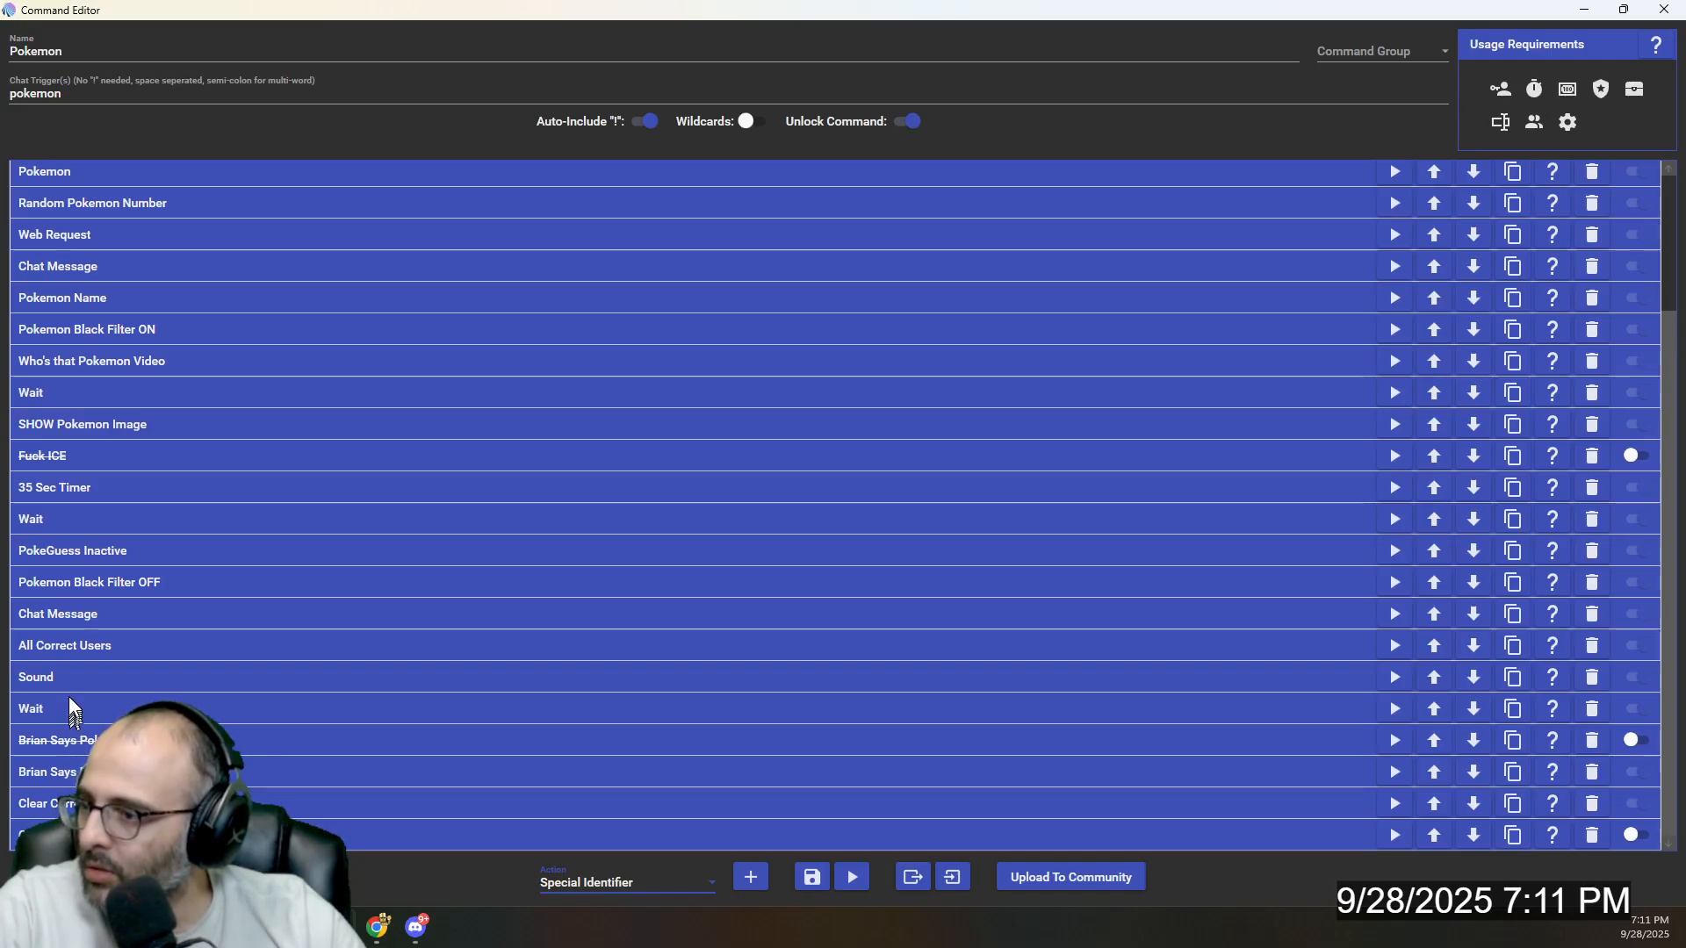
click(97, 550)
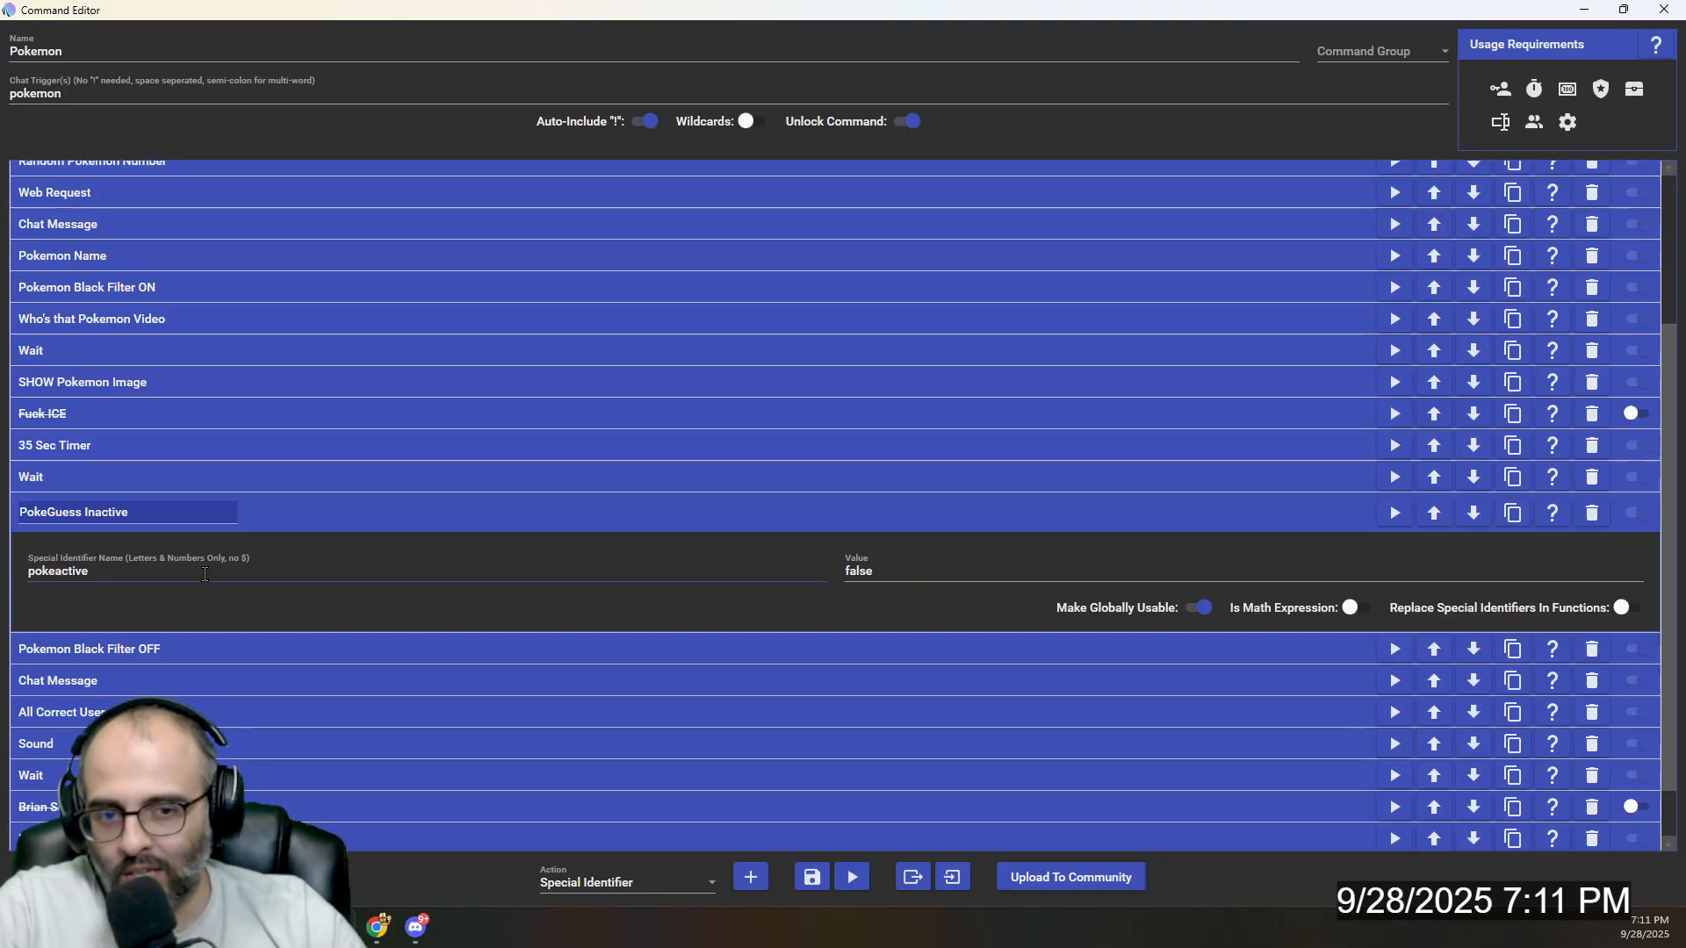
click(284, 527)
scroll(268, 536, up, 2)
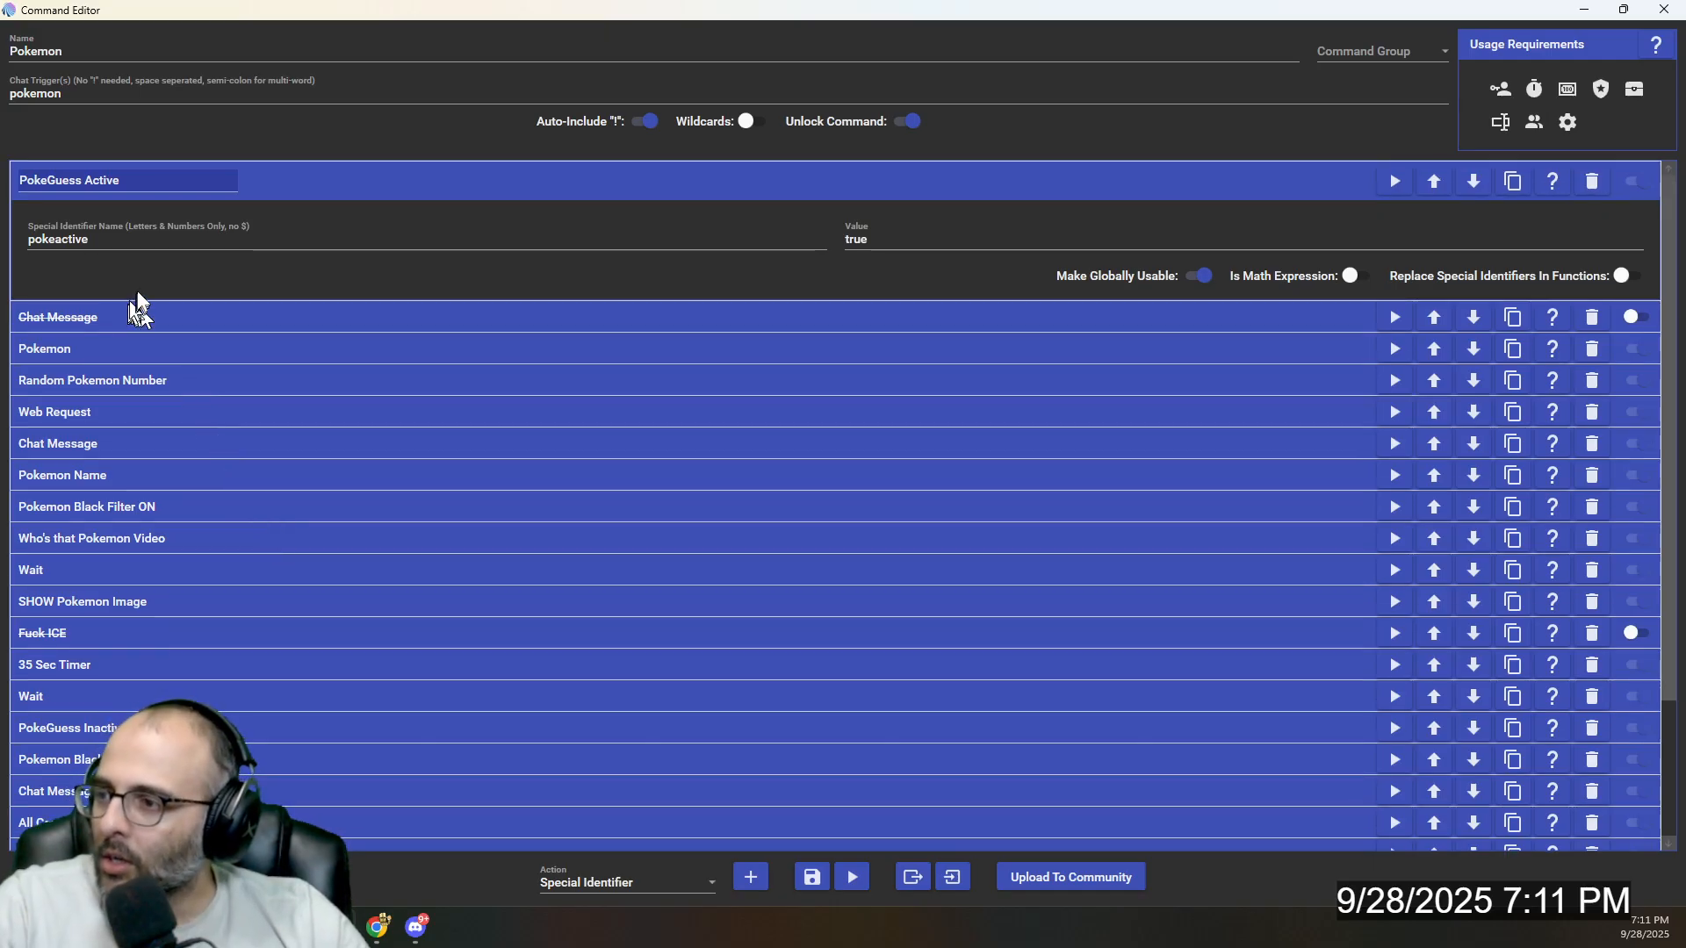
click(285, 178)
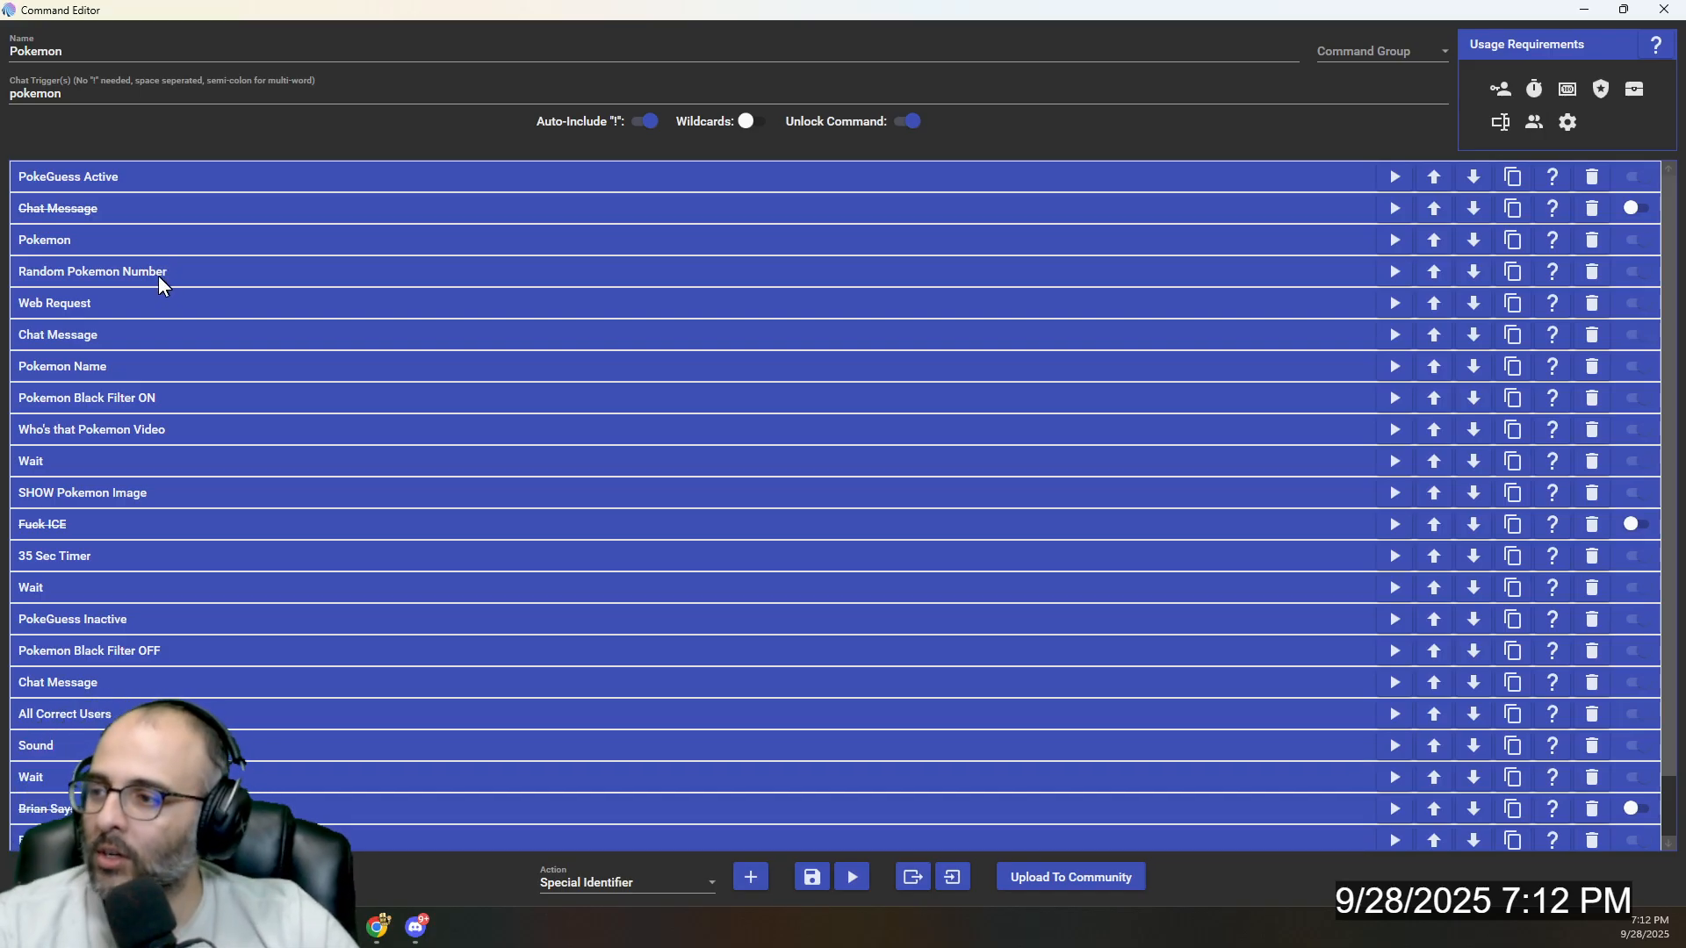
Step: Expand the Pokemon counter action and choose Counter (Create & Update) as the type of action to add
click(111, 241)
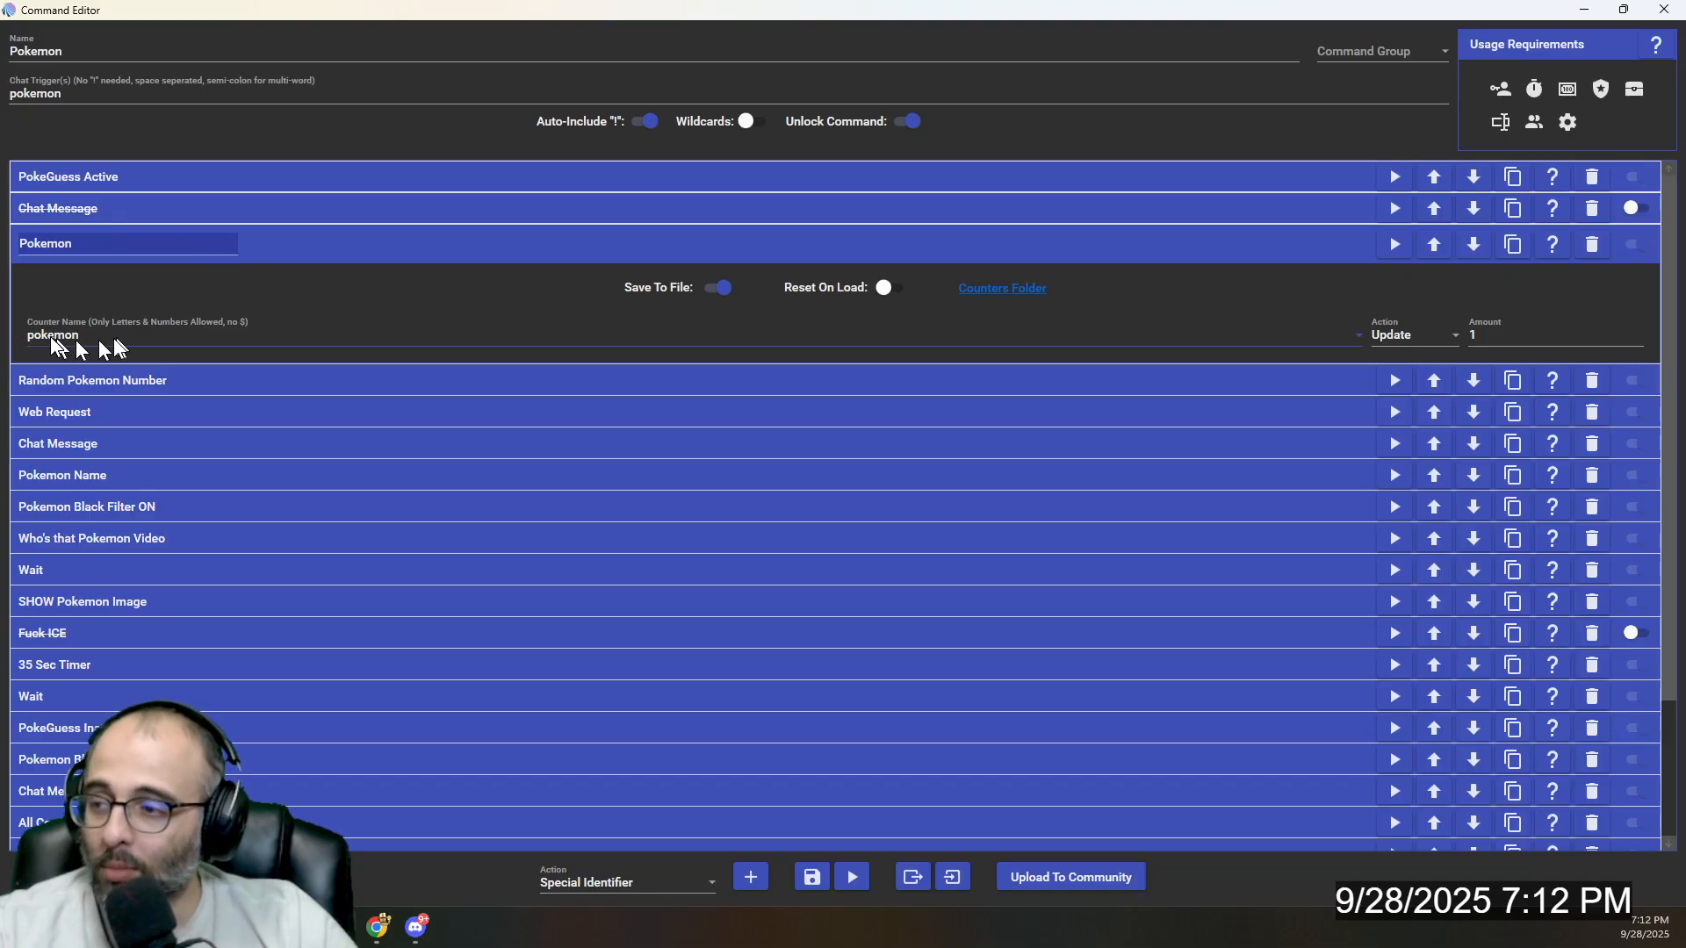
click(625, 879)
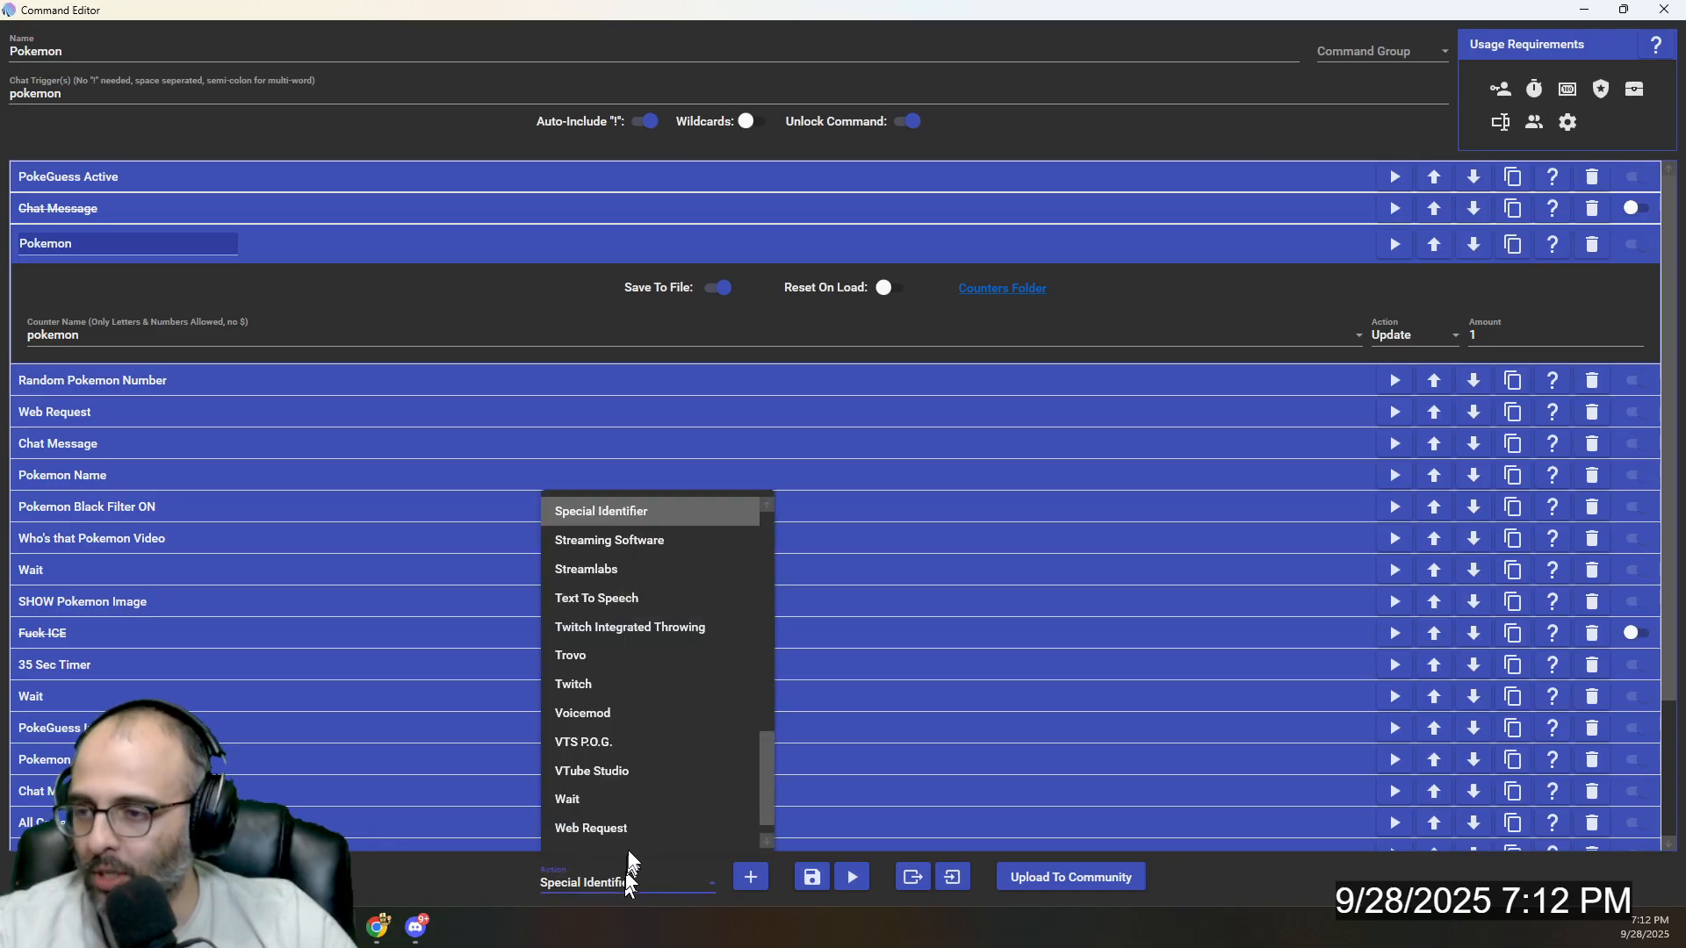
scroll(657, 719, up, 8)
click(615, 627)
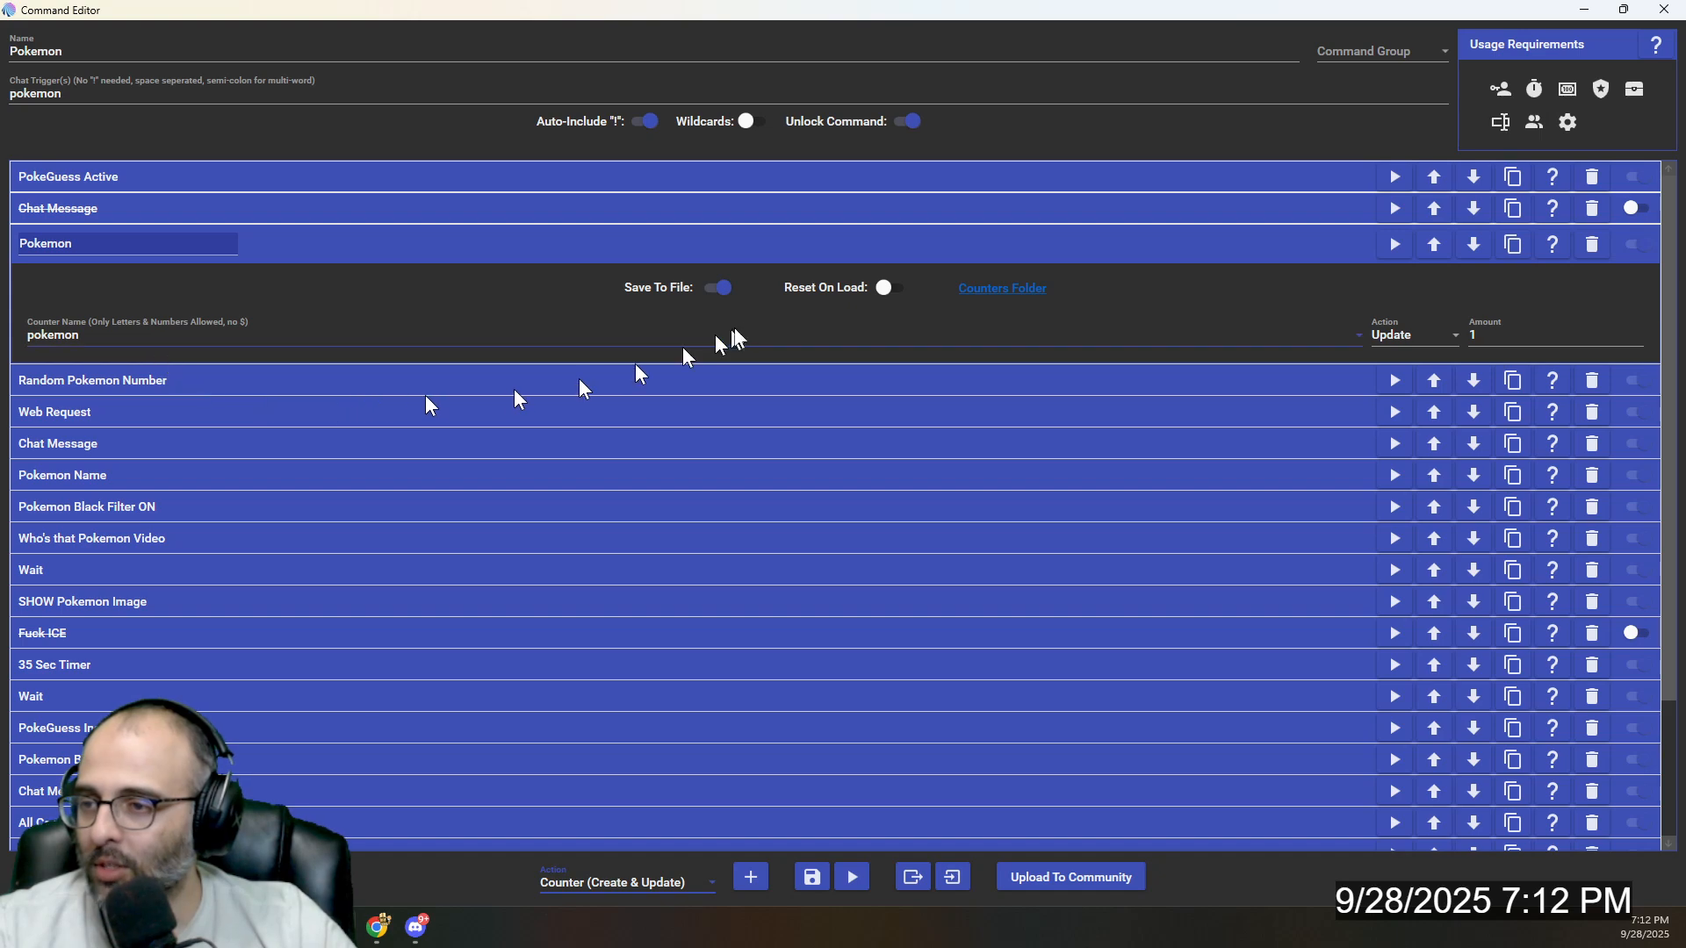
Step: Switch the Pokemon counter's action to Set, restore it to Update, and collapse the counter action
click(1420, 340)
click(1432, 426)
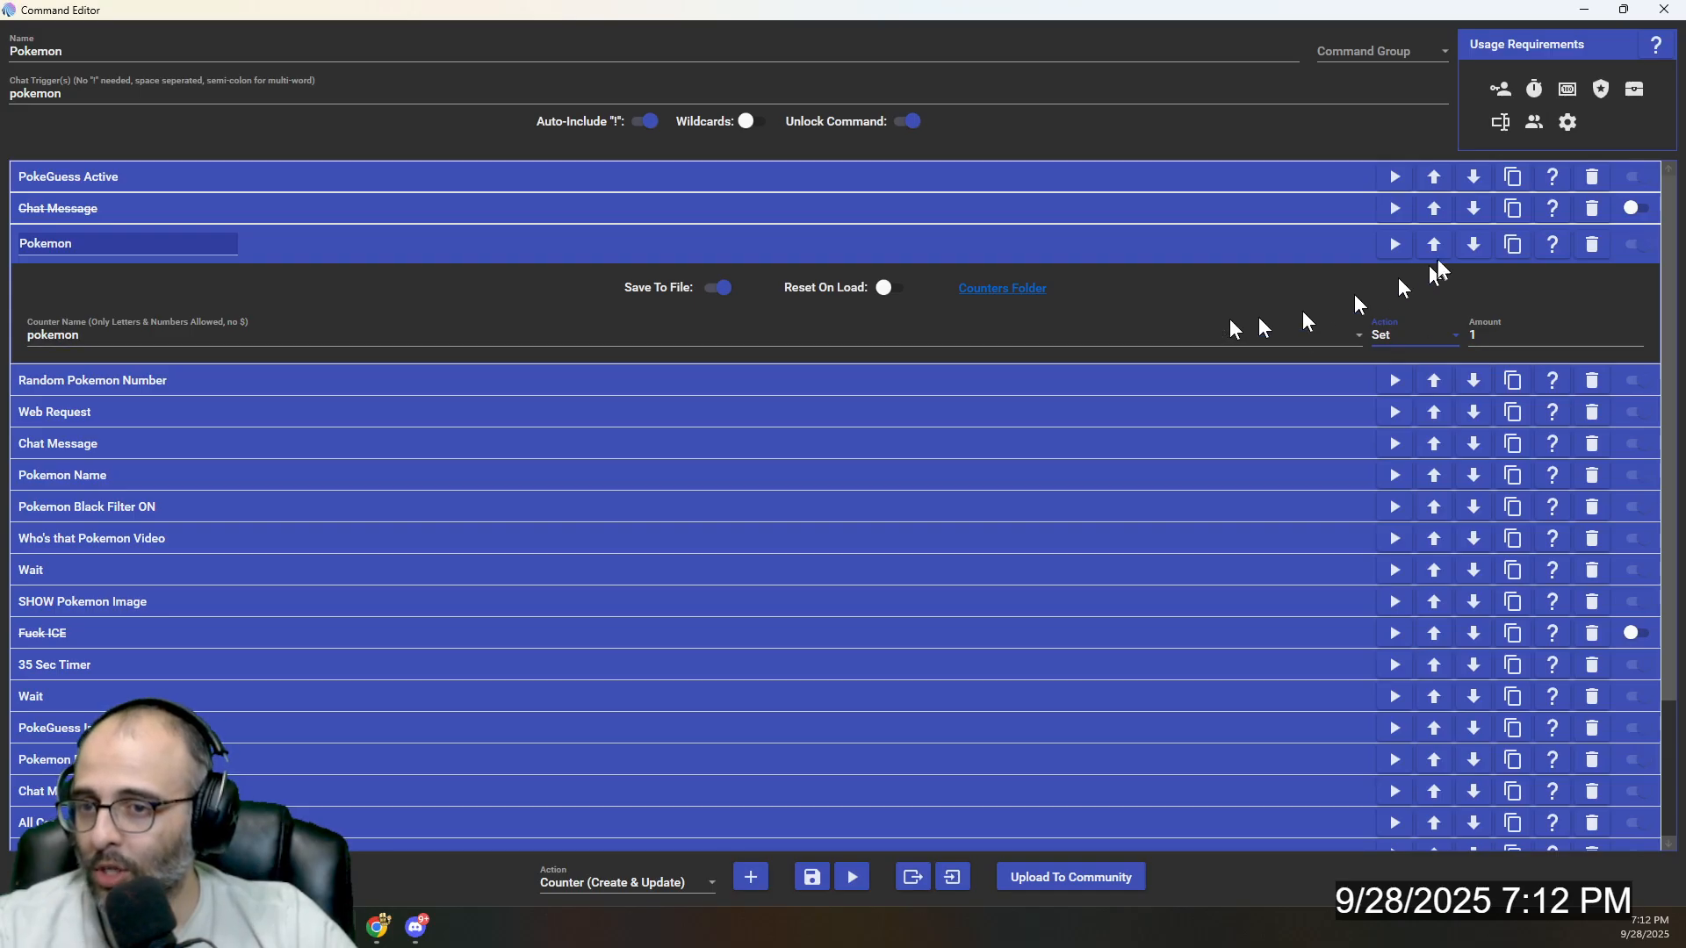
click(1417, 343)
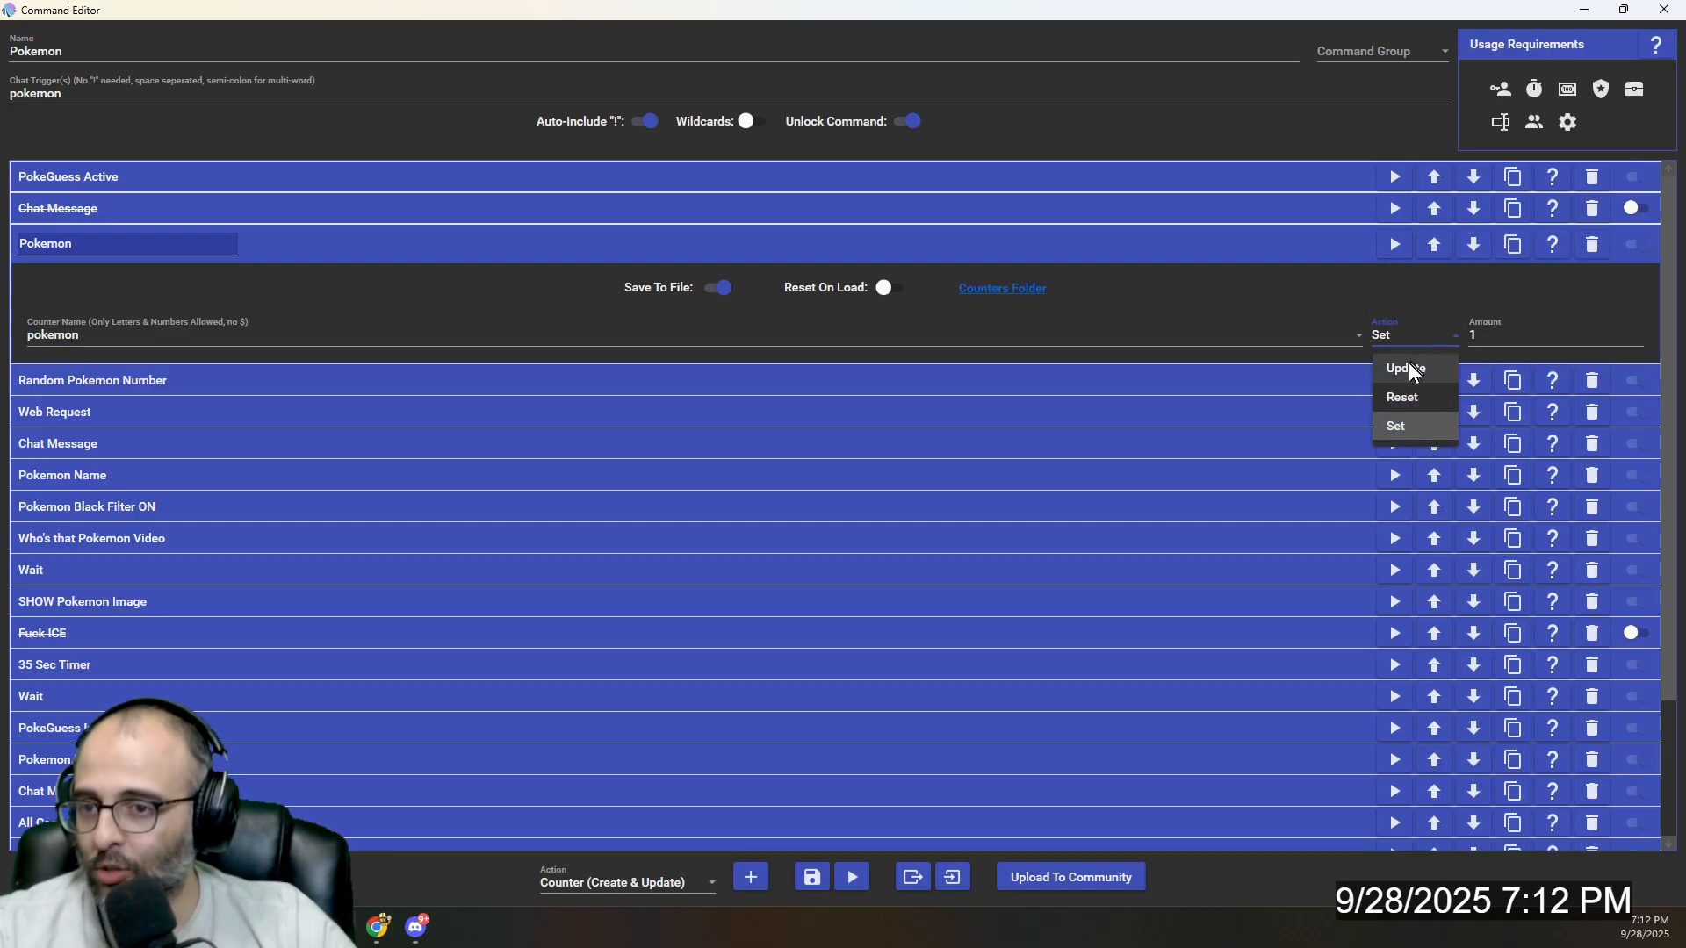
click(1407, 367)
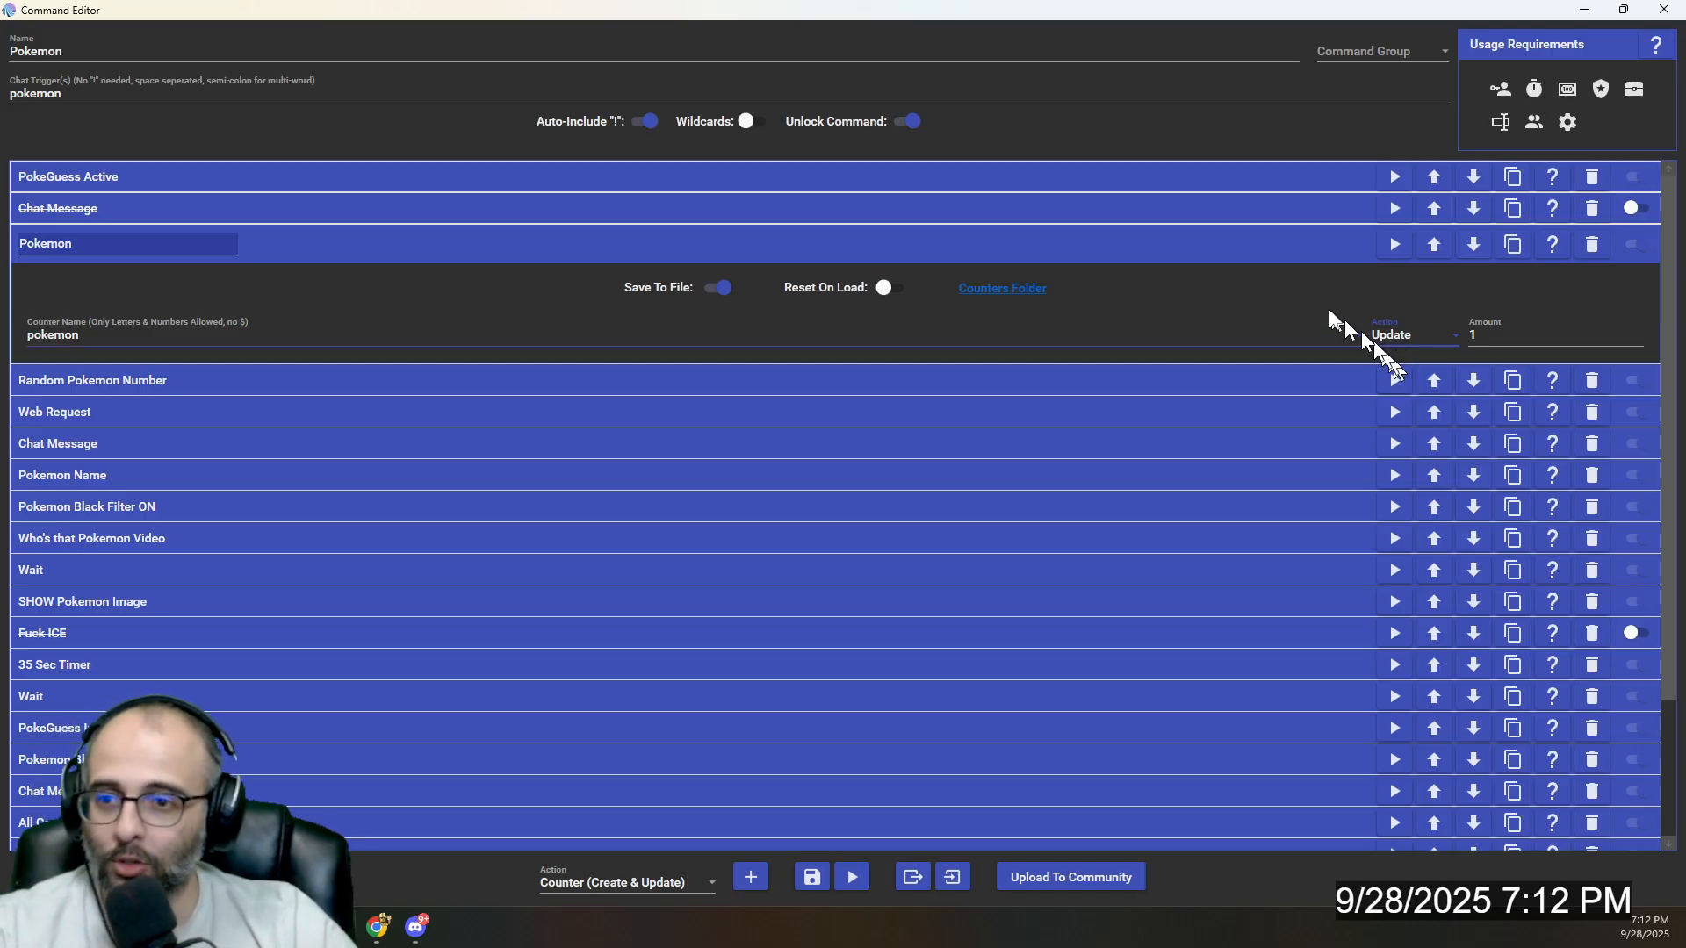
click(1245, 246)
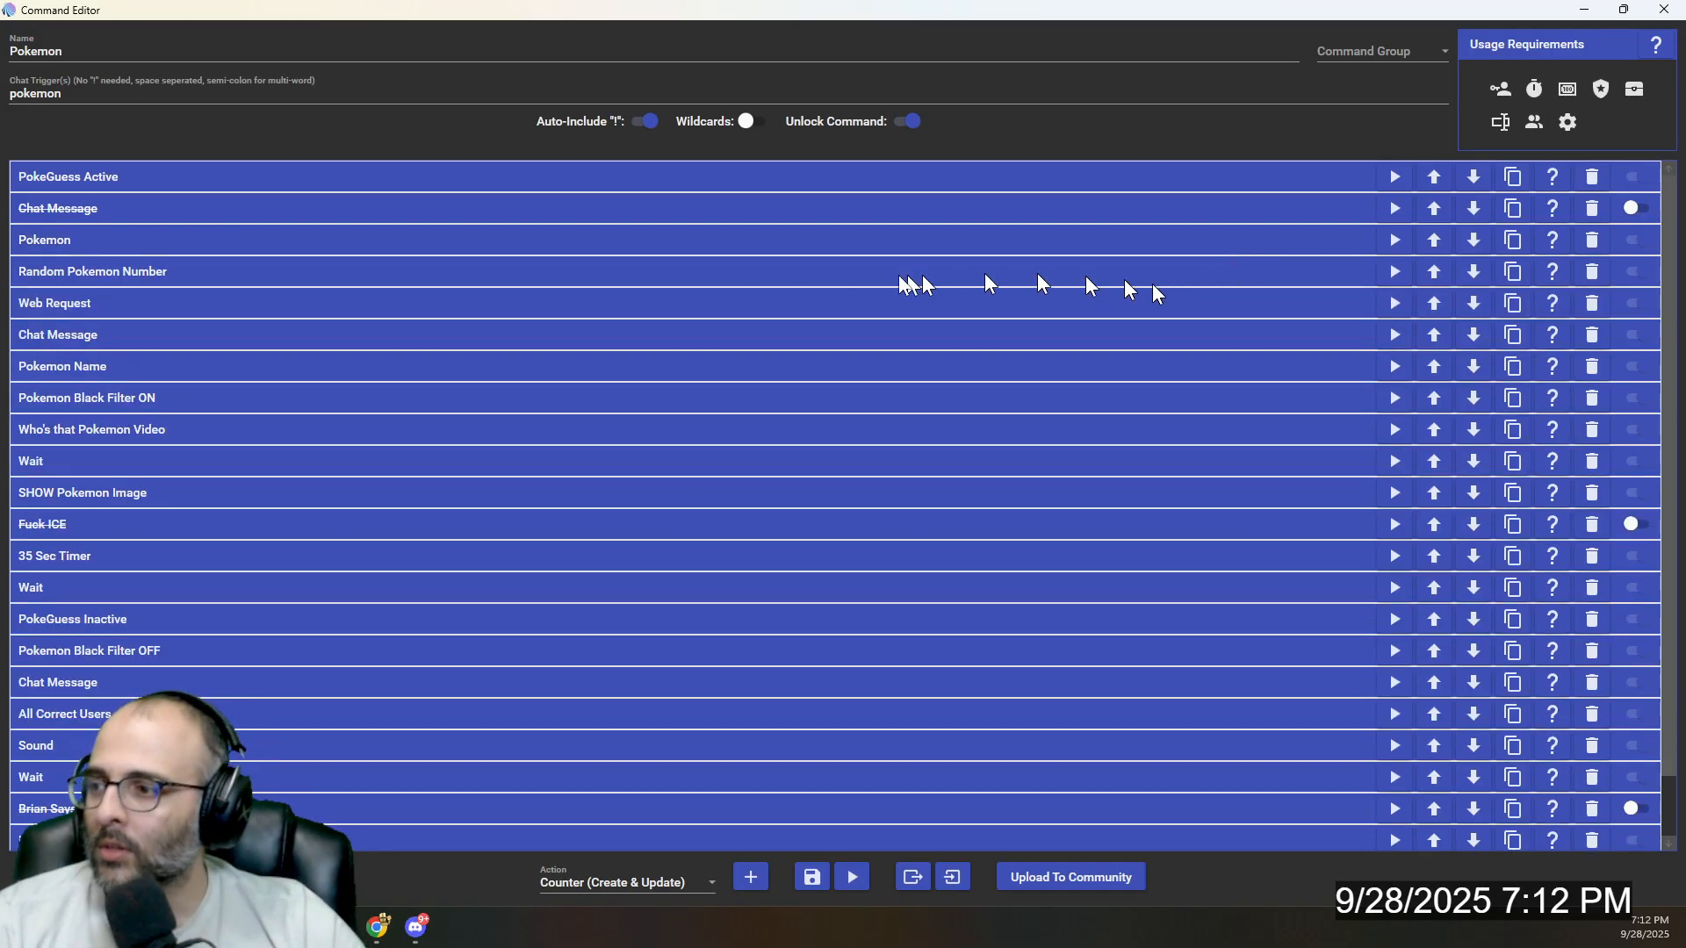
Step: Expand the Random Pokemon Number action and choose Special Identifier as the type of action to add
click(509, 276)
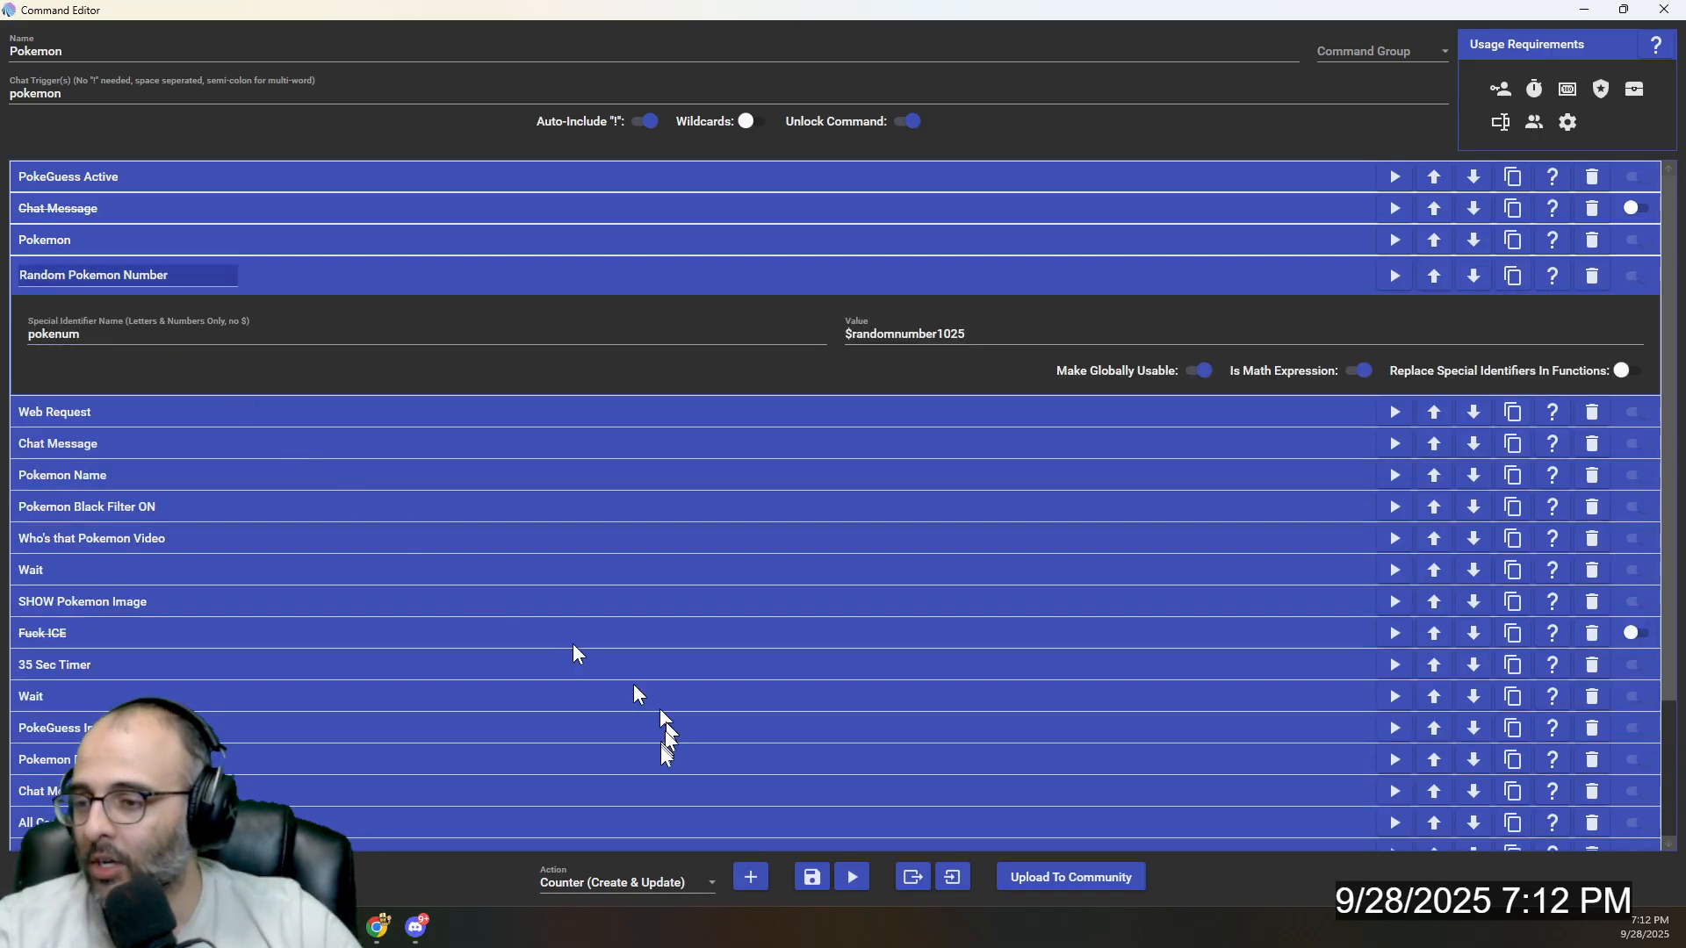
click(677, 880)
scroll(663, 703, down, 5)
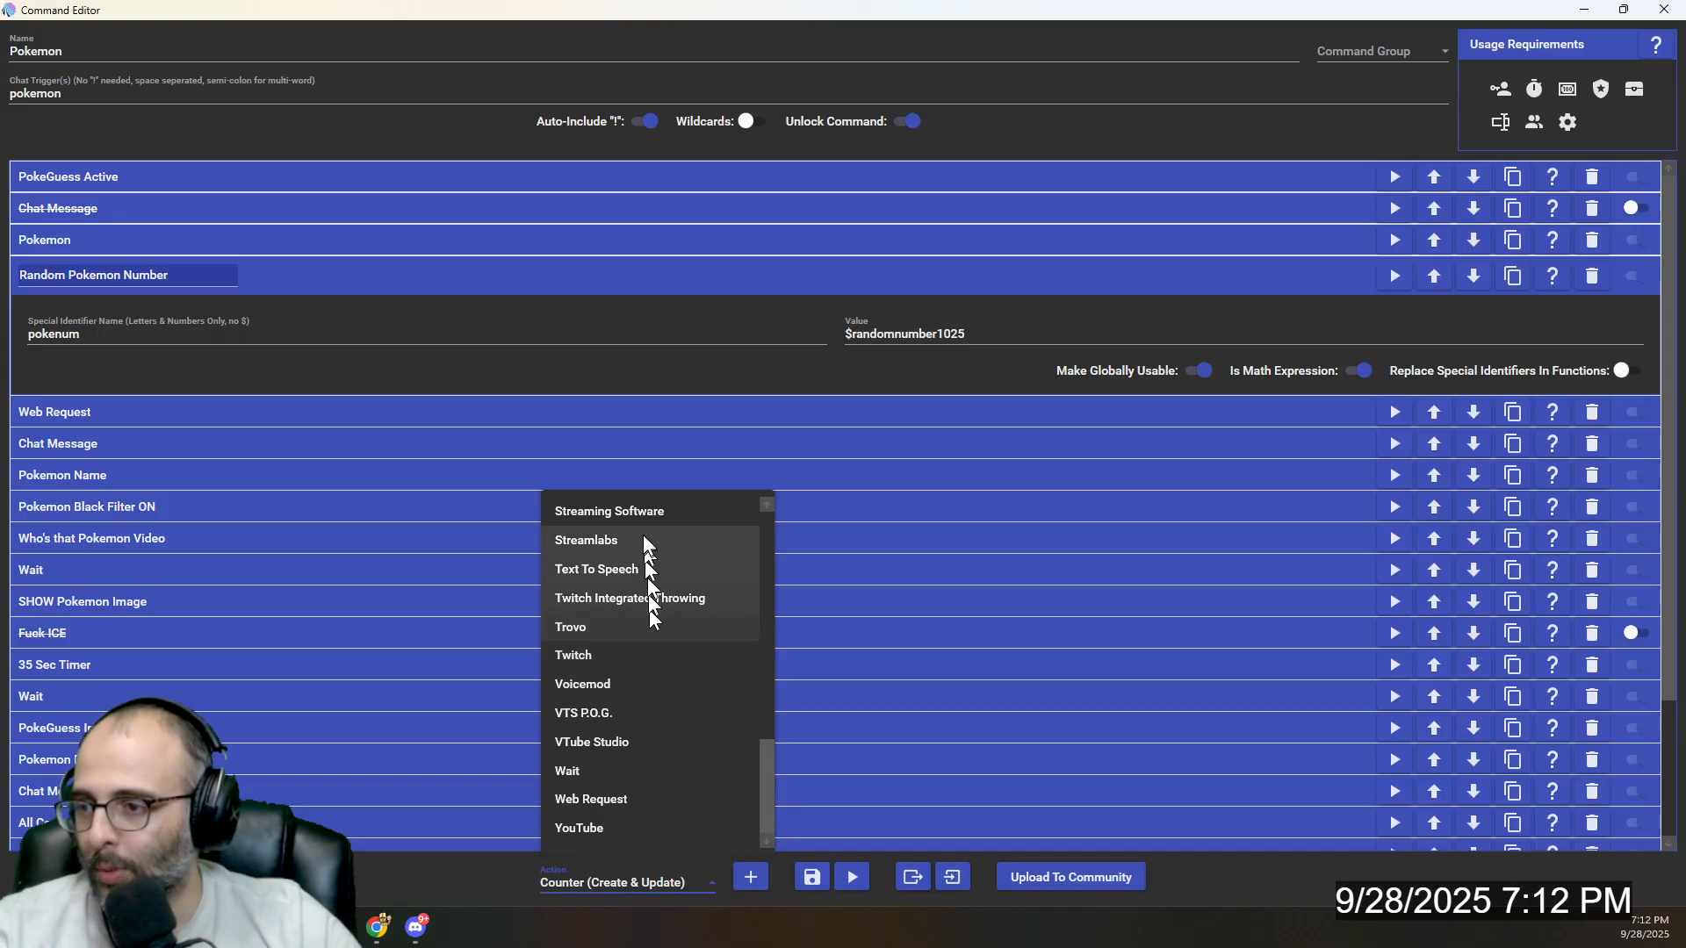
scroll(650, 571, up, 3)
click(666, 655)
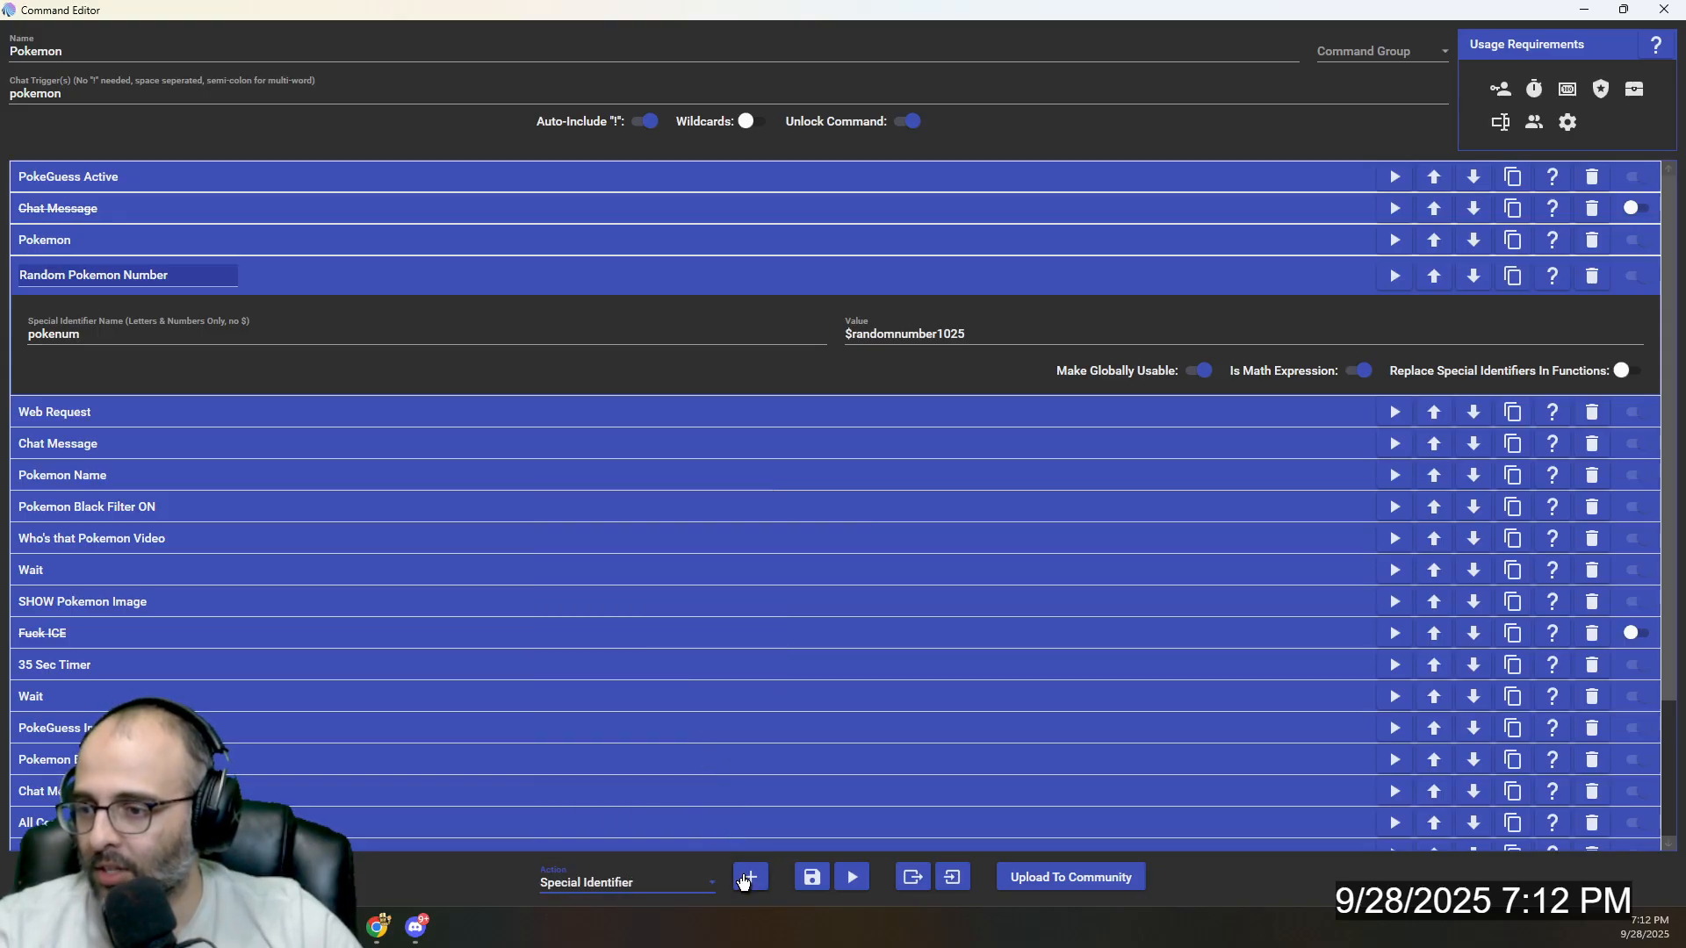
Step: Examine the identifier name and value of the Random Pokemon Number action, and collapse it
click(35, 336)
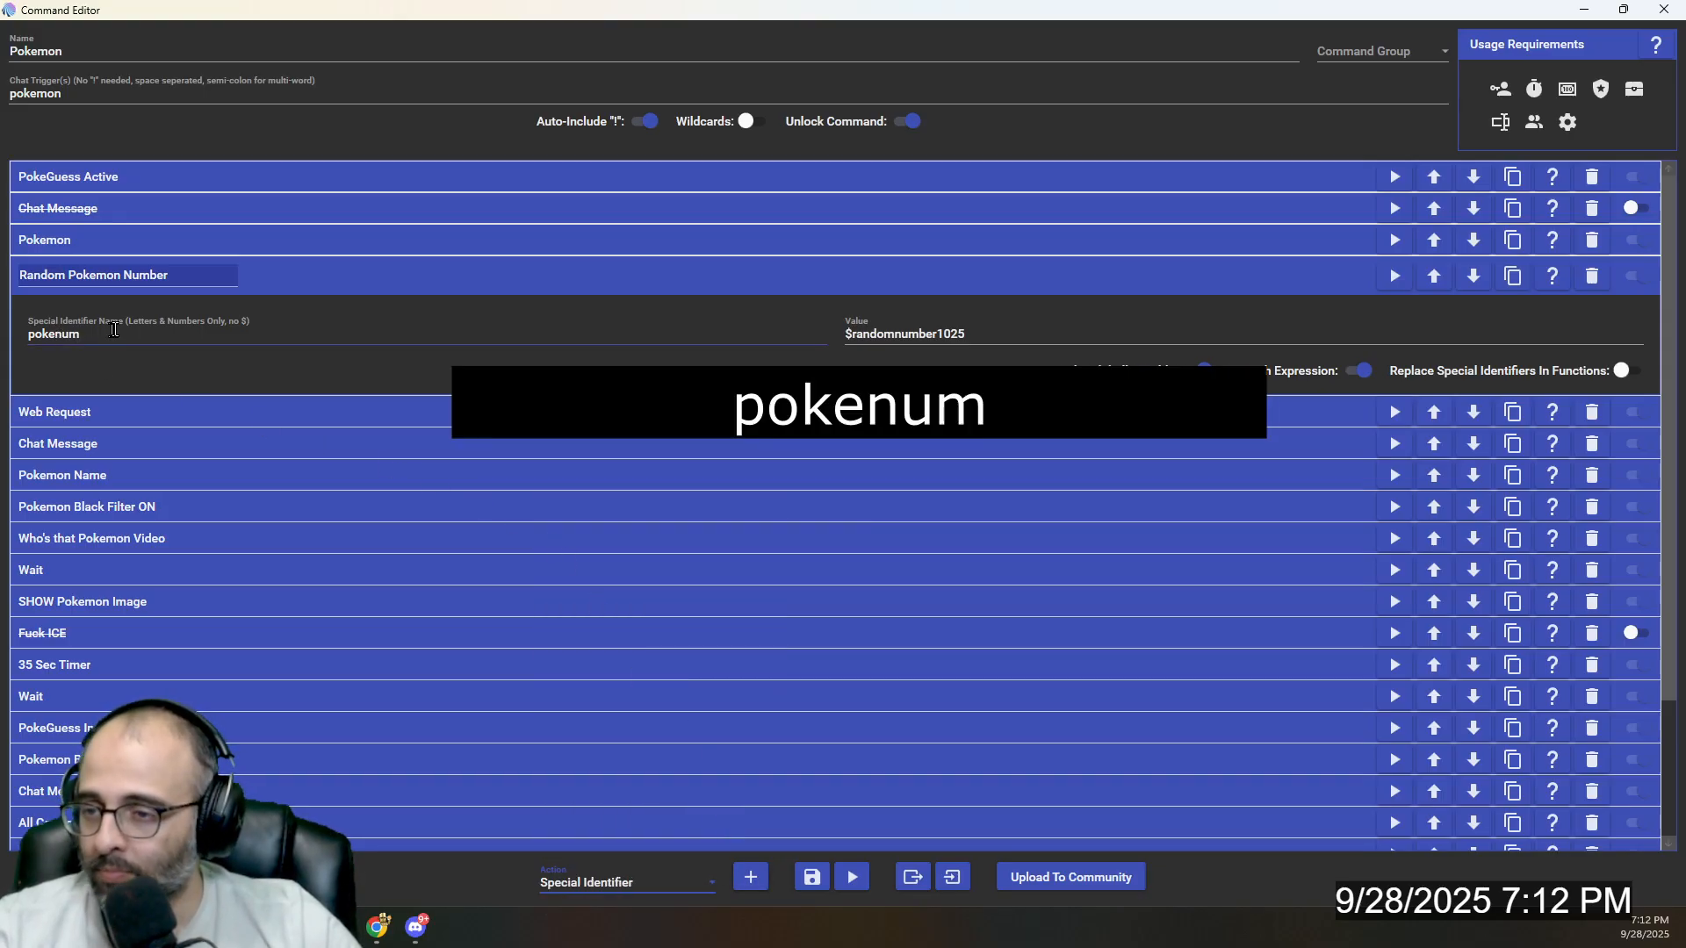
click(846, 337)
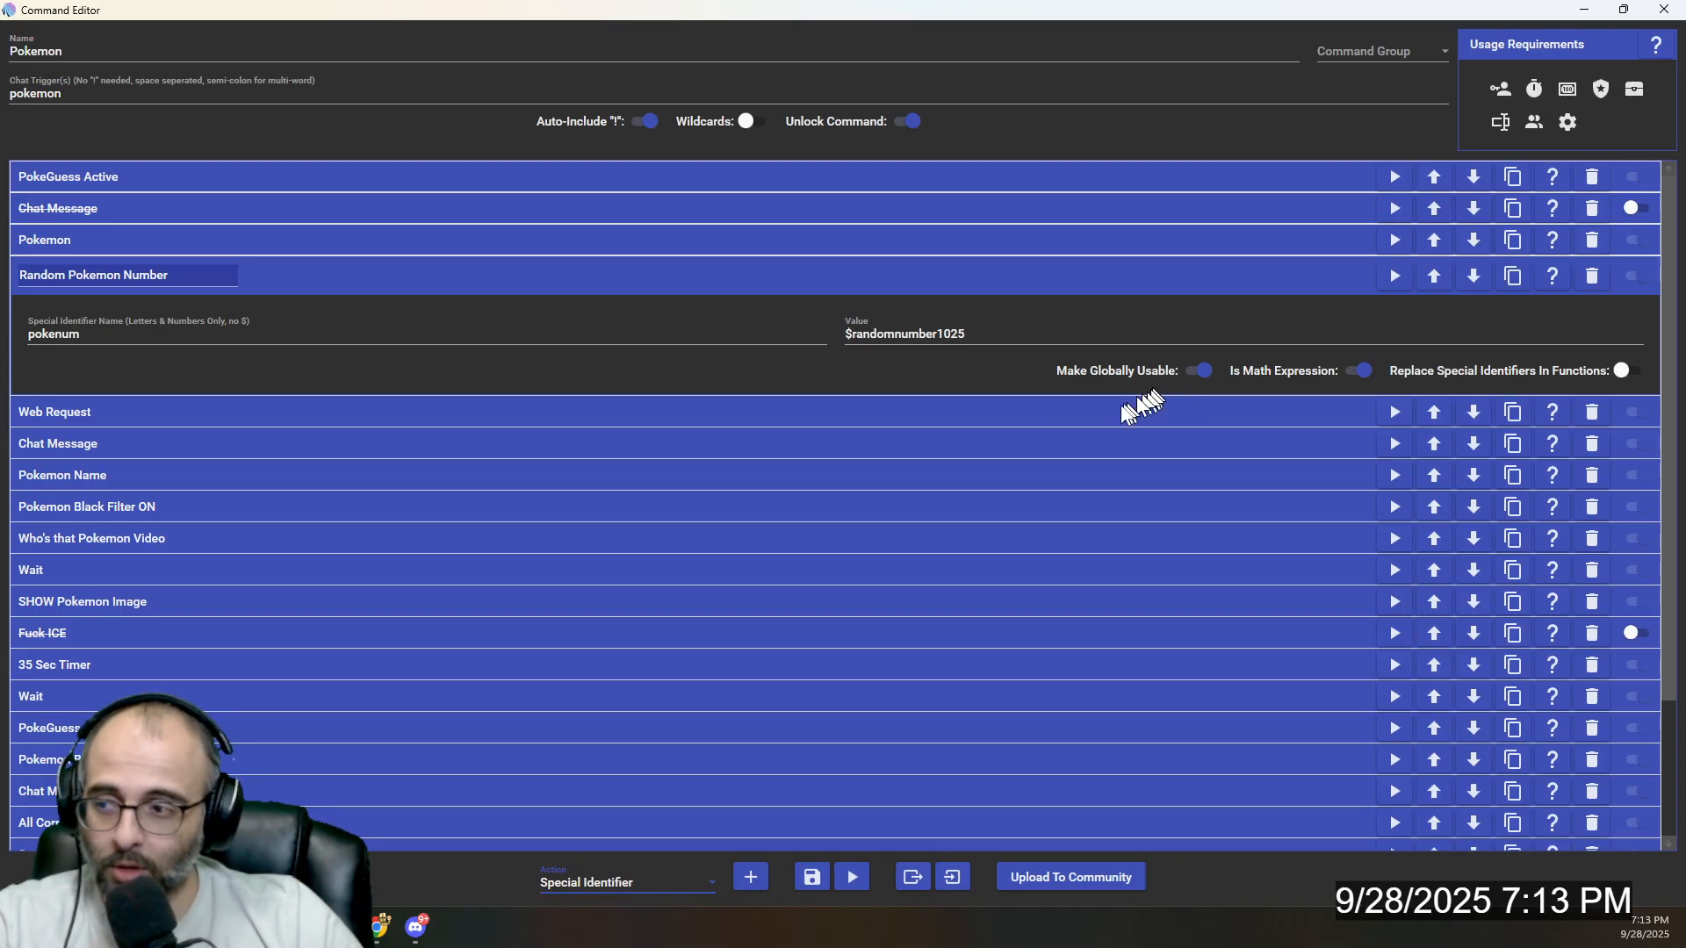
click(376, 274)
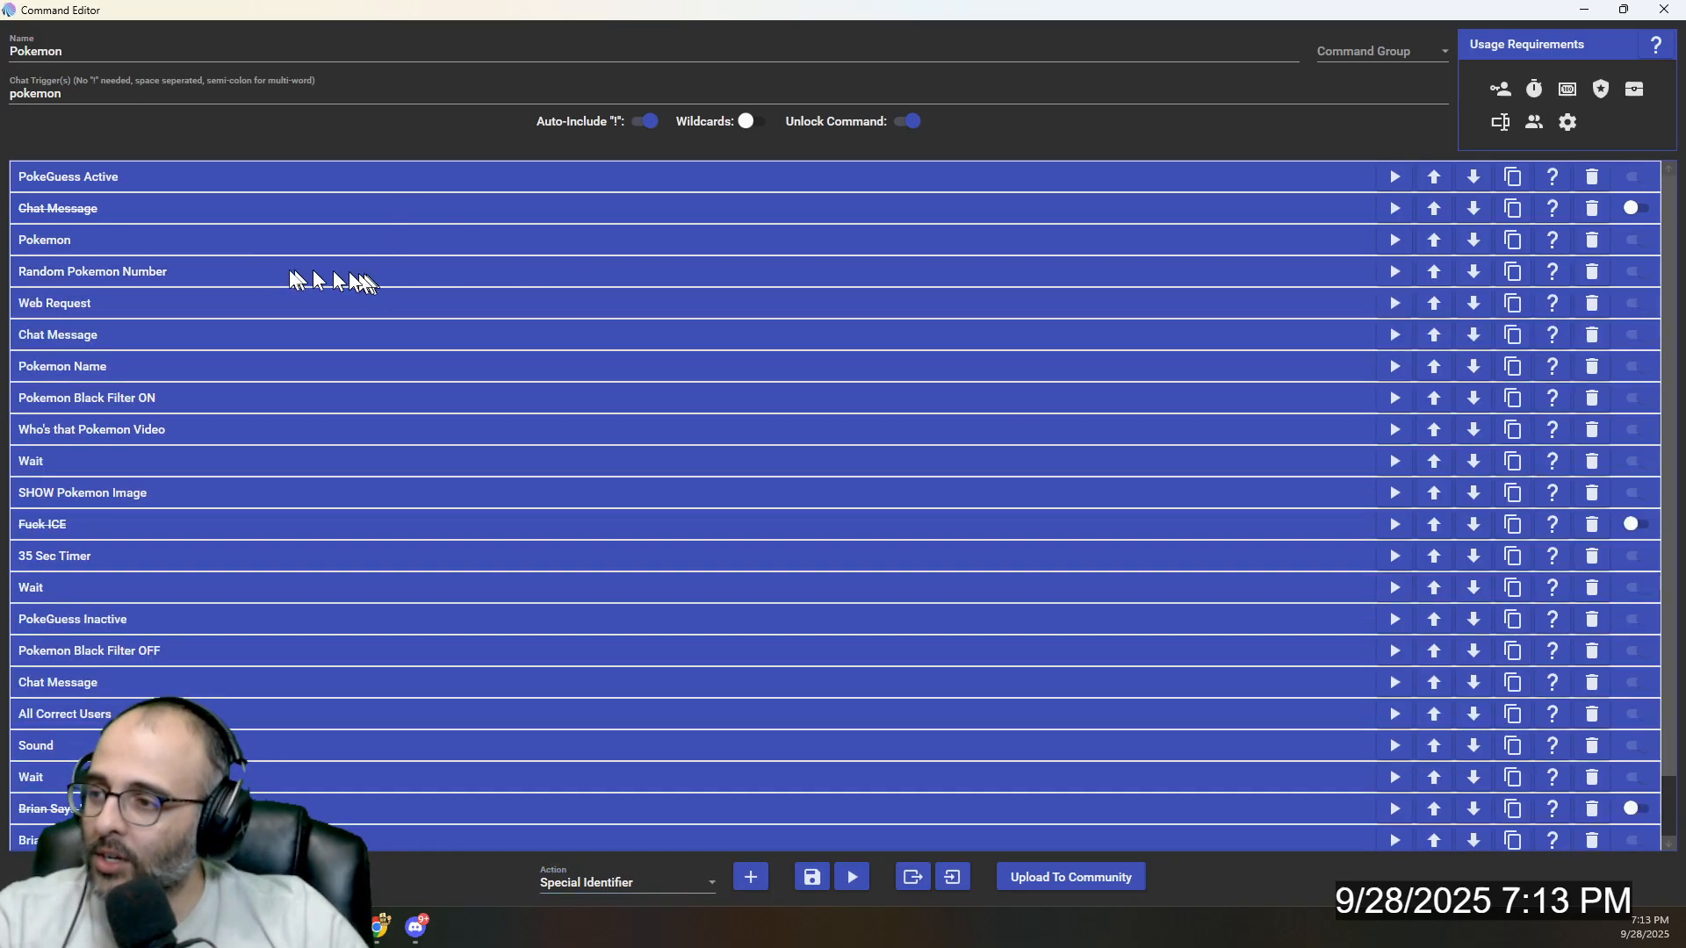
Step: Choose Web Request as the type of action to add, and examine the Web Request action's URL and JSON pairs before collapsing it
click(635, 883)
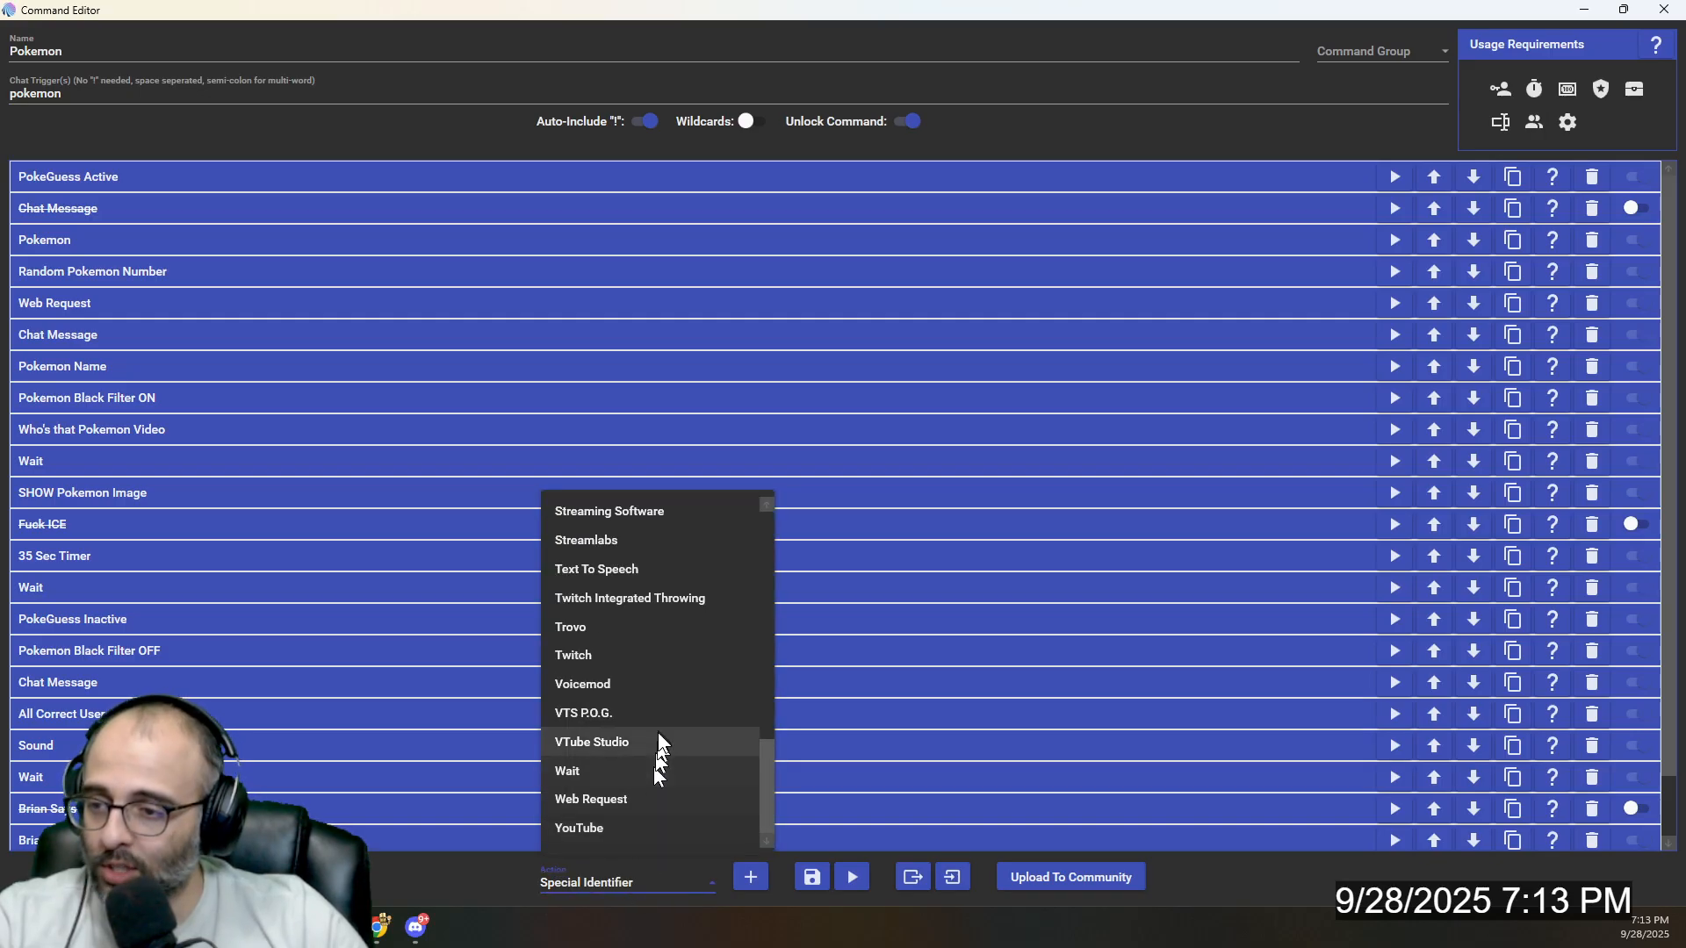
click(655, 800)
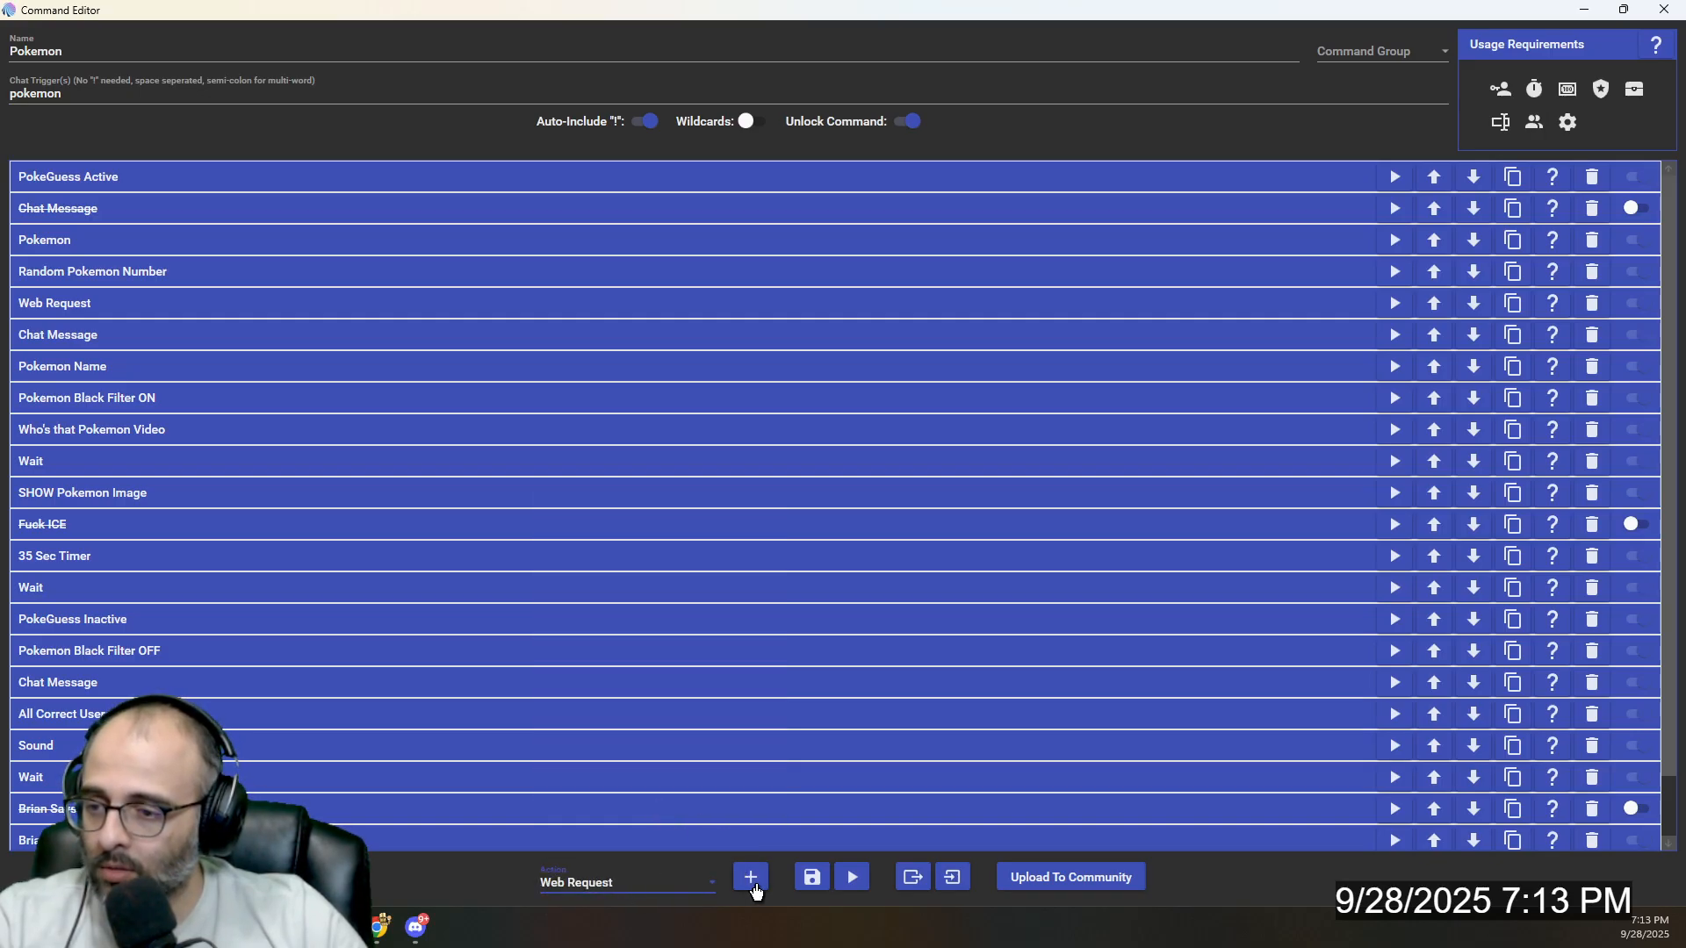
click(88, 305)
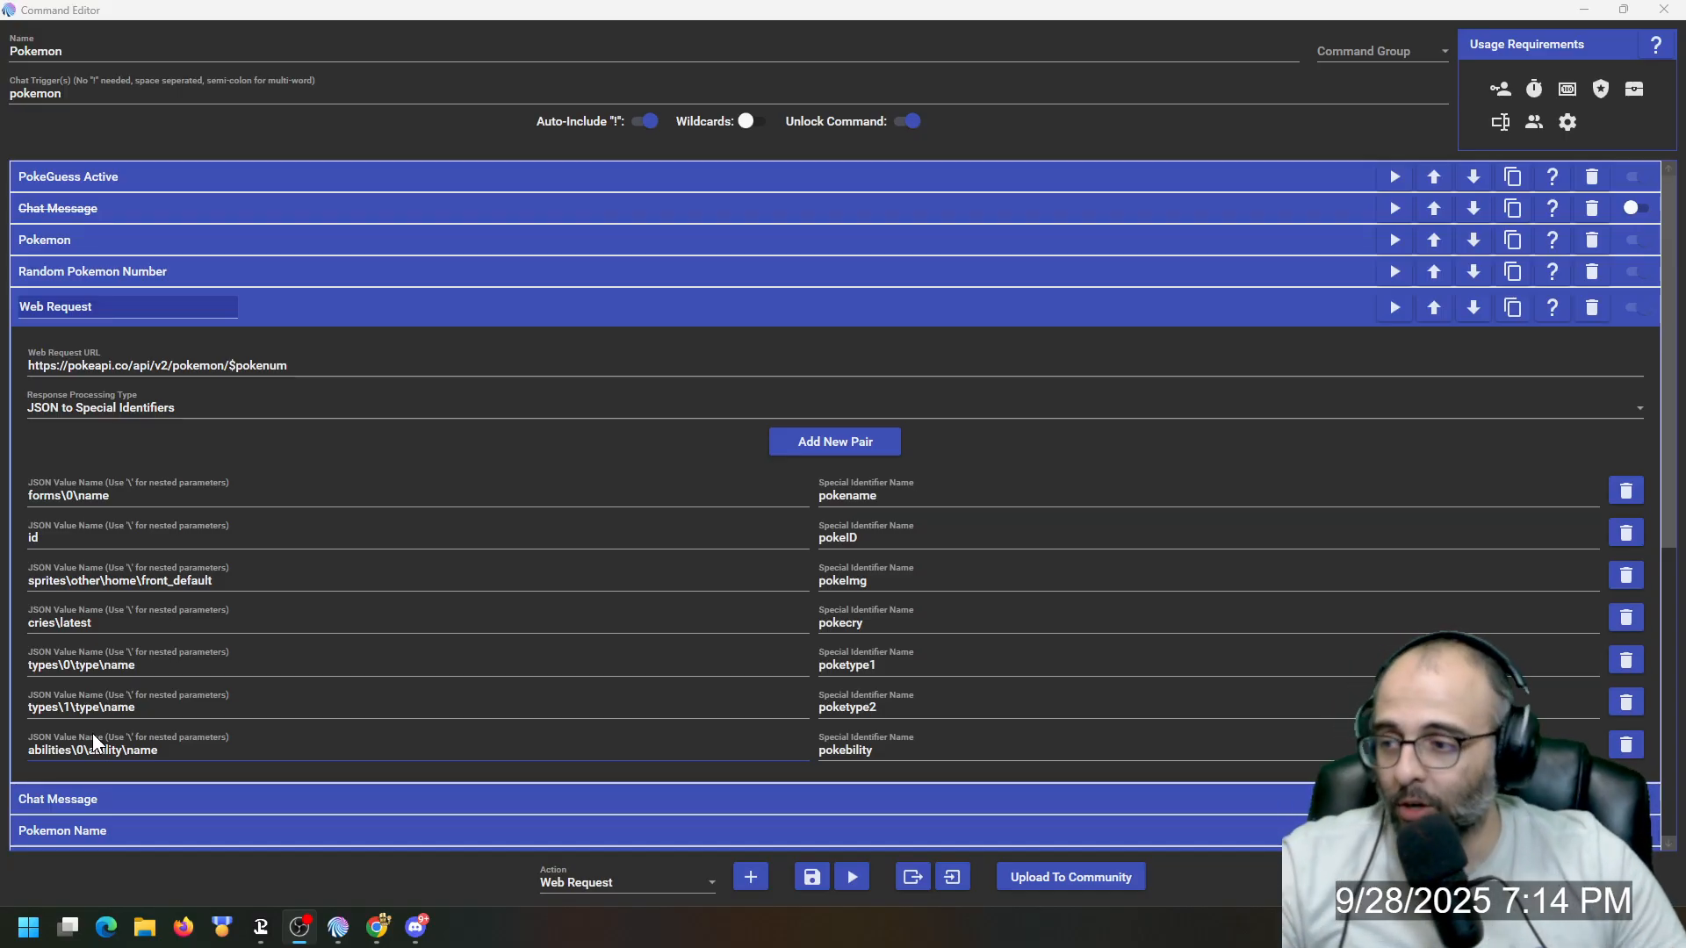
click(268, 749)
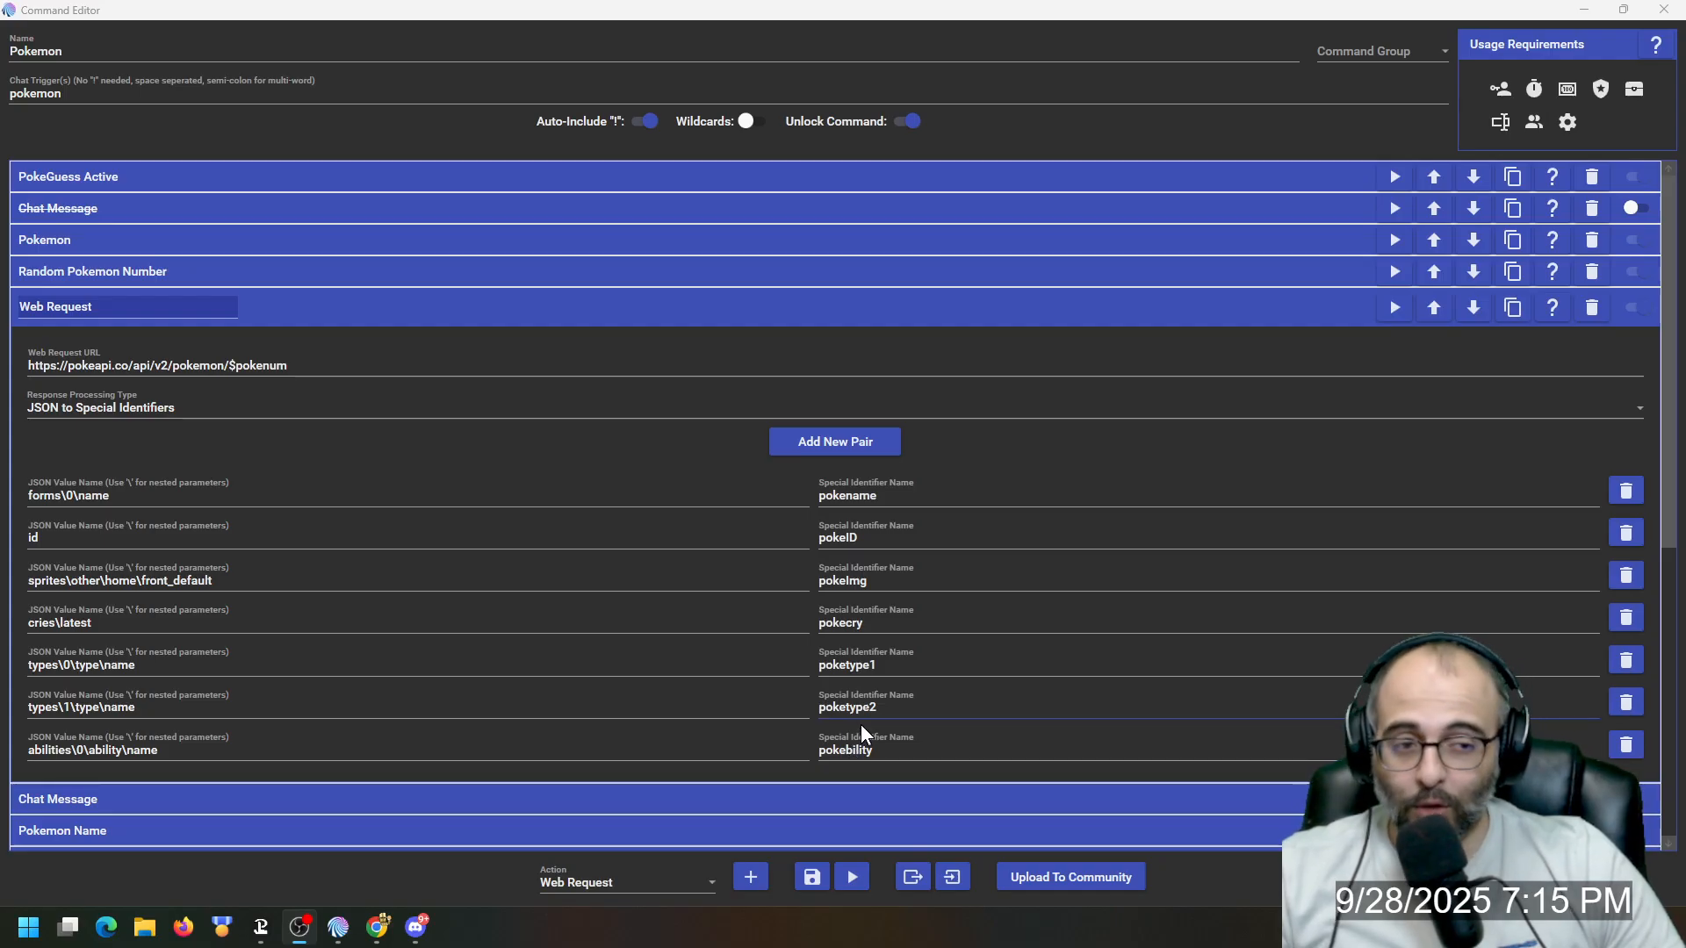
click(330, 318)
Step: Examine the enabled Chat Message action below Web Request, choosing Chat Message as the type of action to add, and collapse it
click(246, 336)
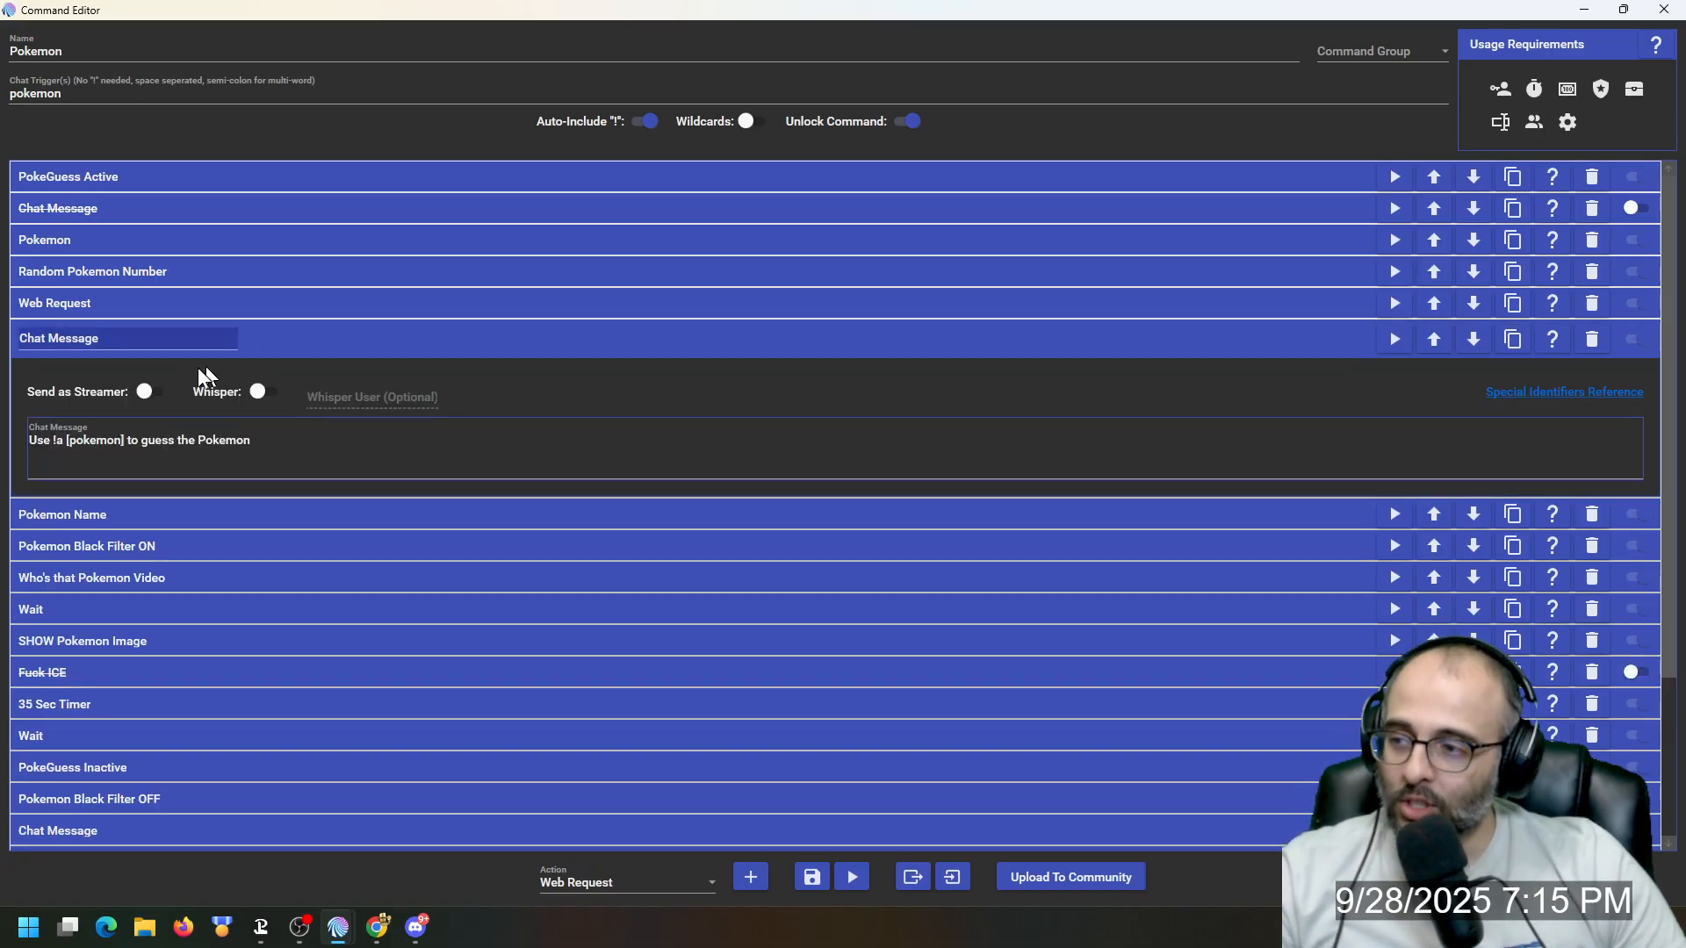
click(580, 883)
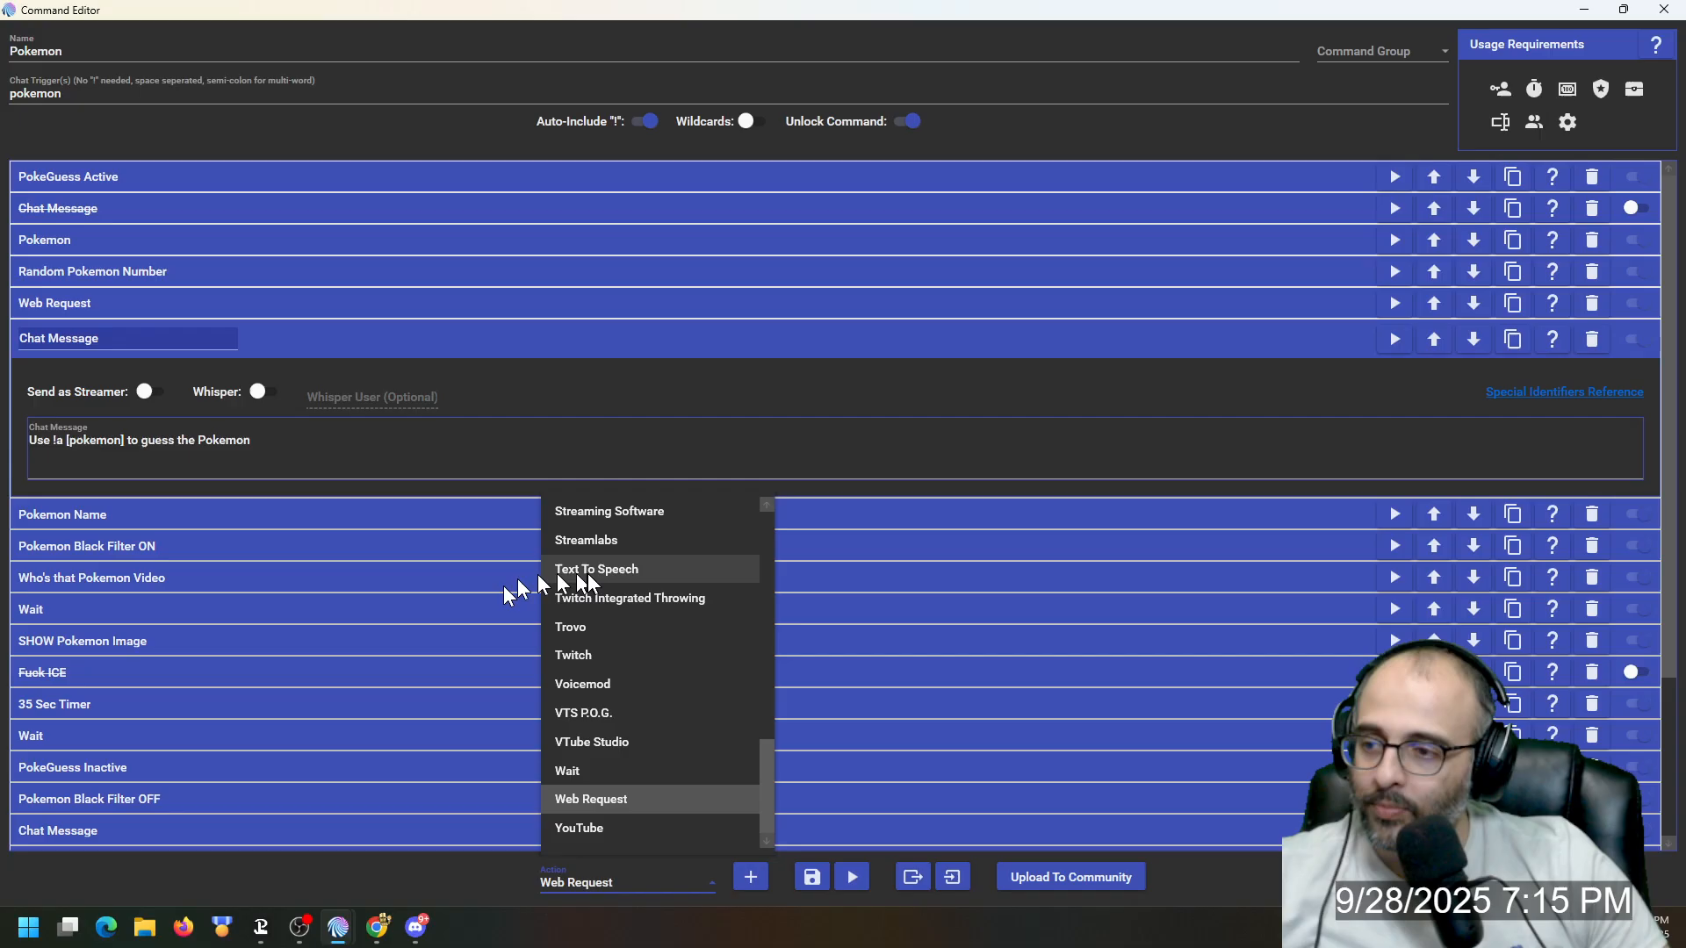
scroll(615, 588, up, 10)
click(606, 512)
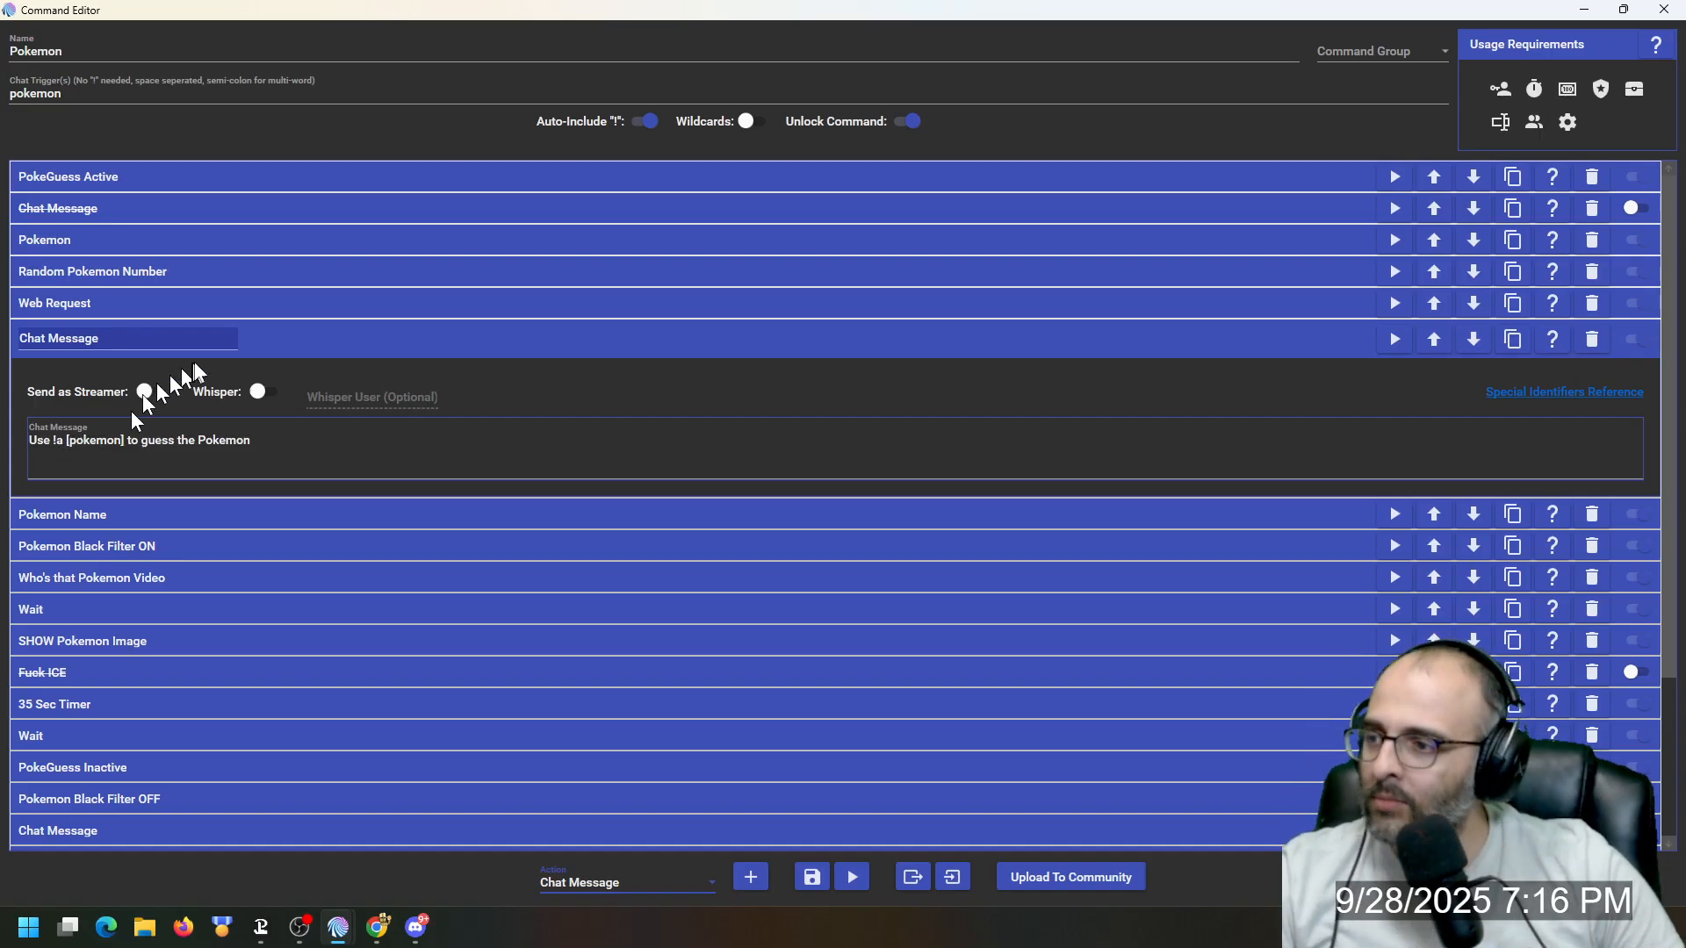
click(256, 340)
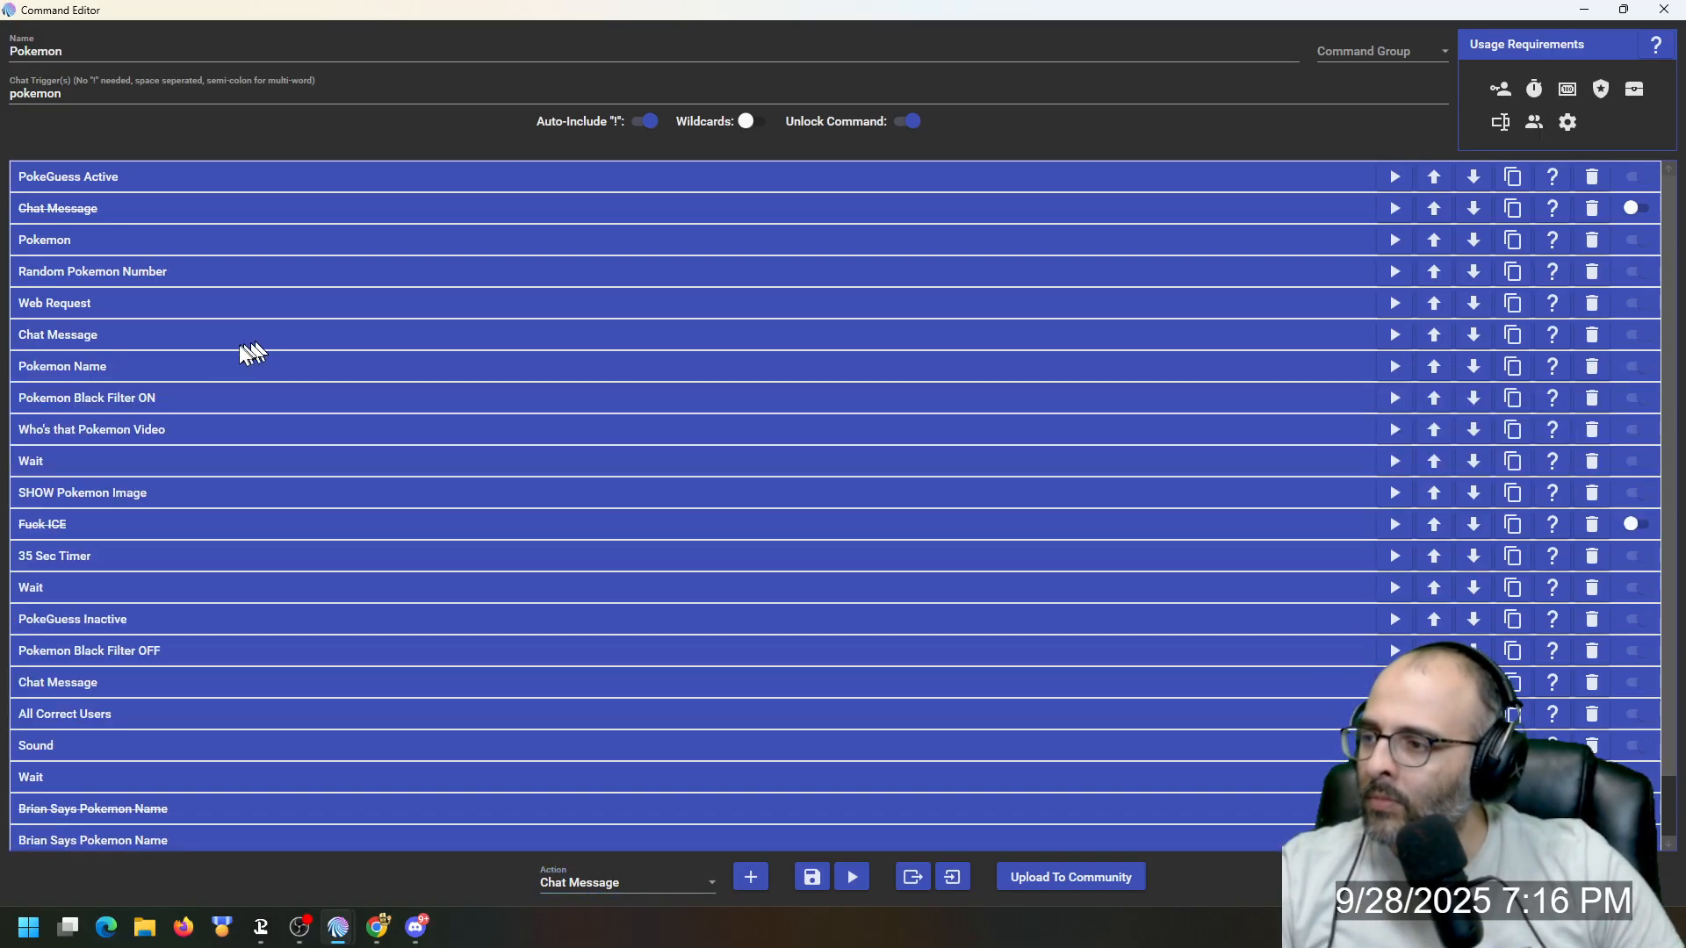
Step: Expand the Pokemon Name action and choose Special Identifier as the type of action to add
click(124, 366)
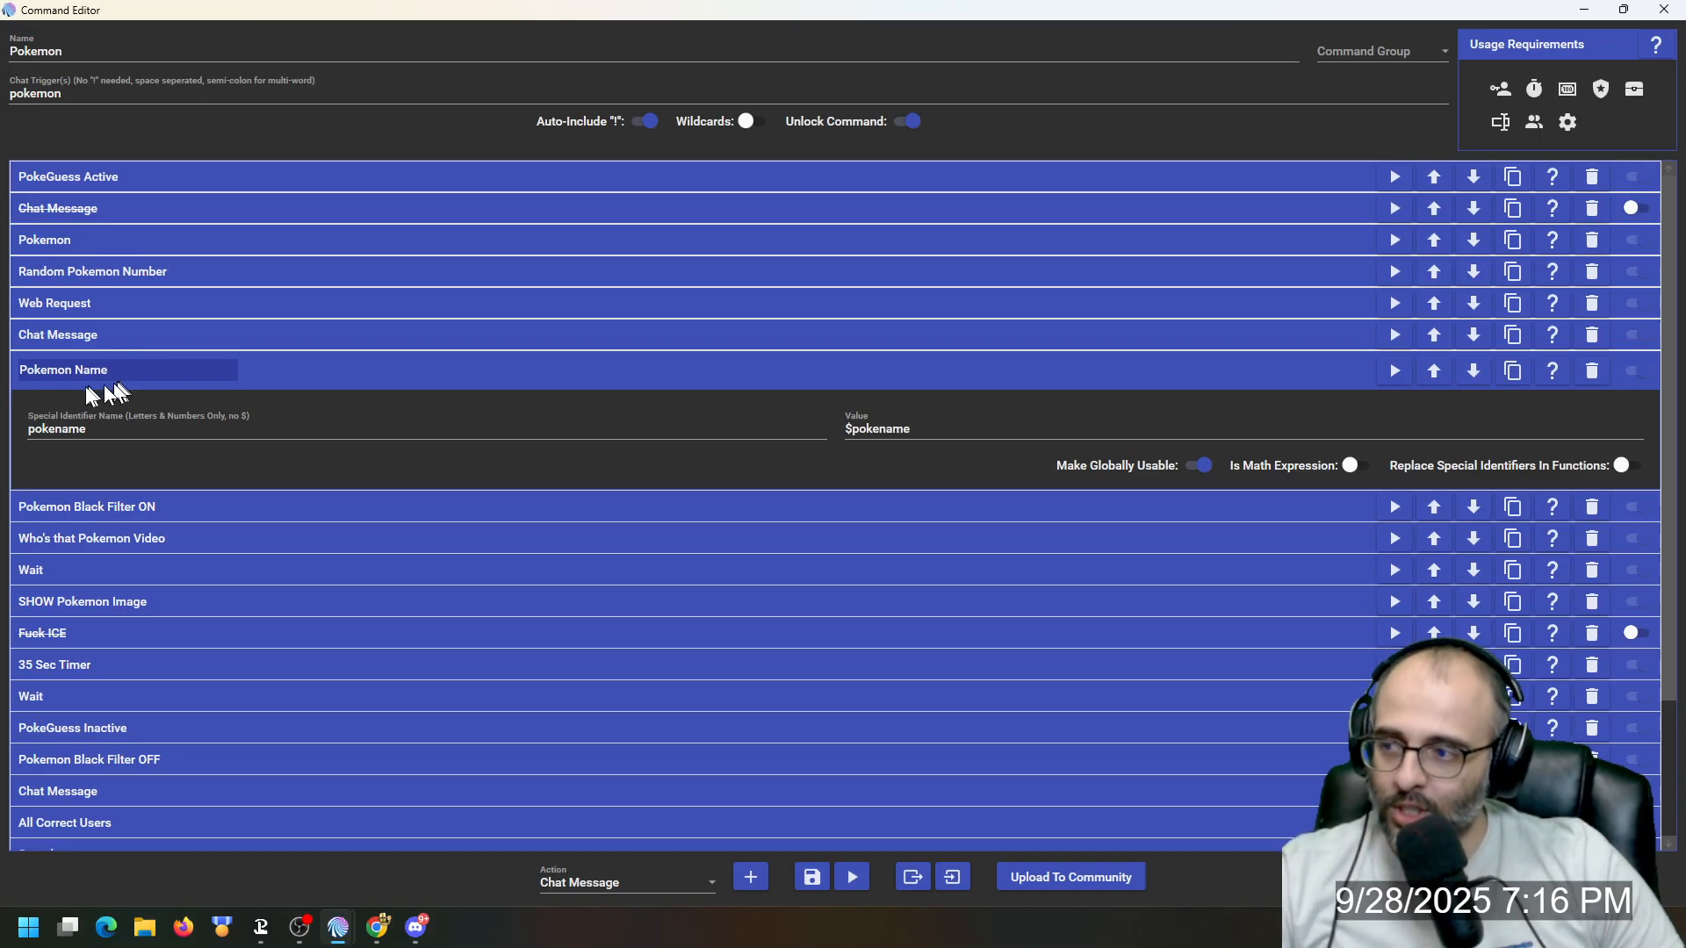
click(602, 877)
scroll(610, 790, up, 1)
scroll(632, 773, down, 10)
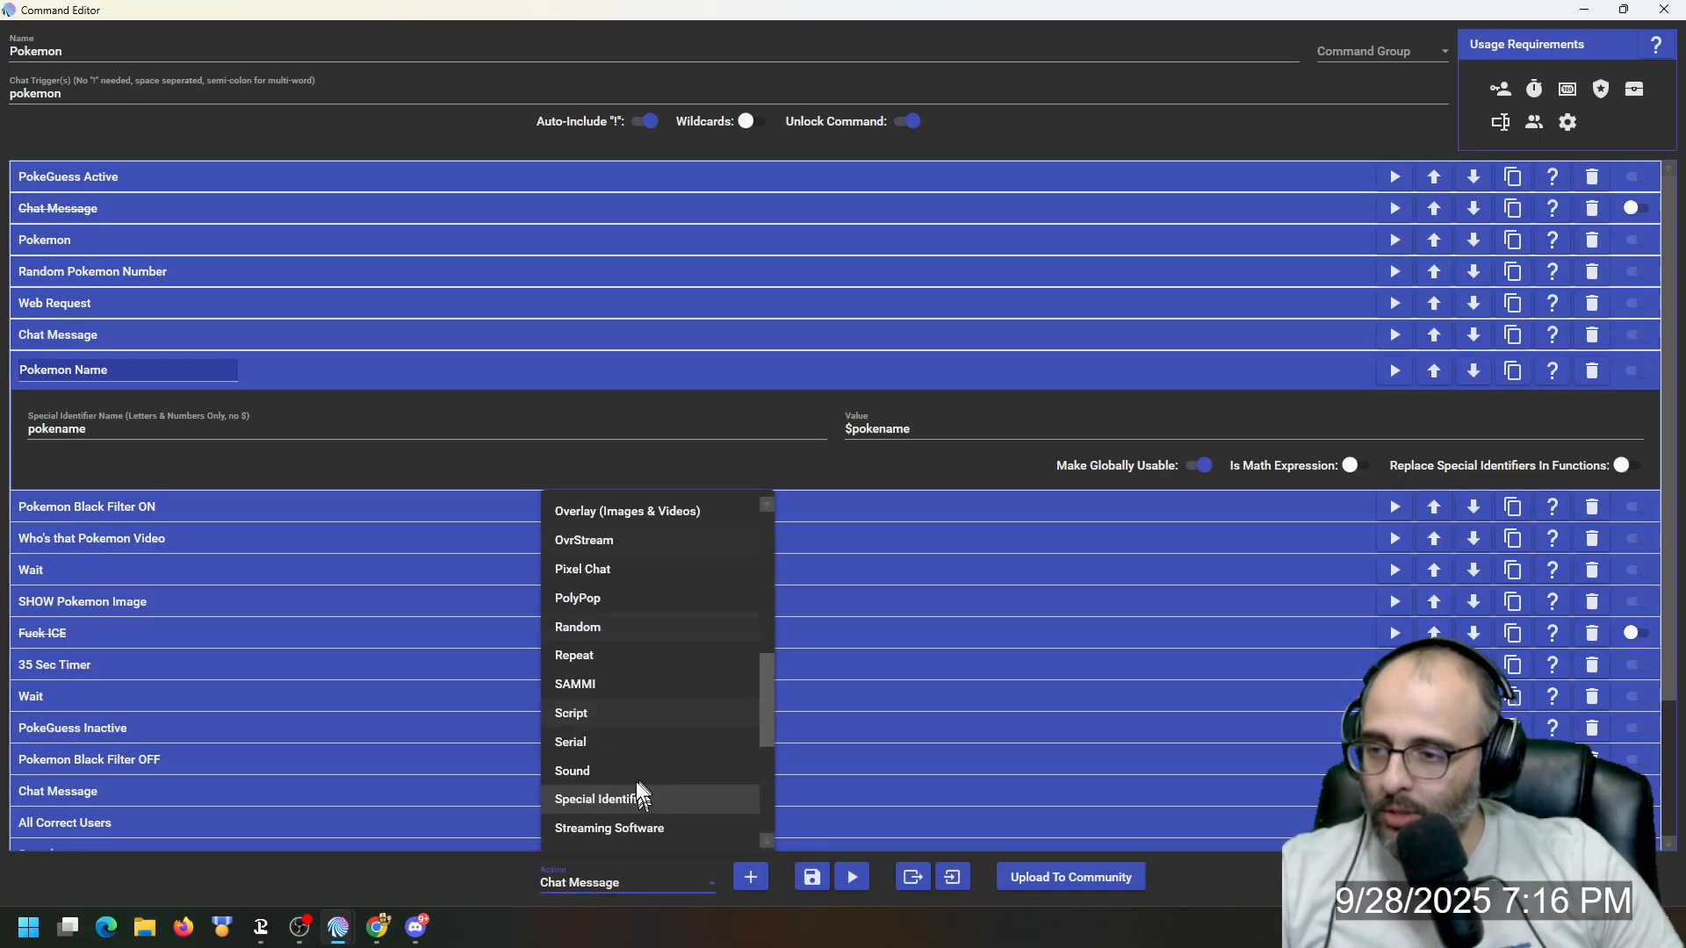
scroll(630, 742, up, 3)
click(647, 751)
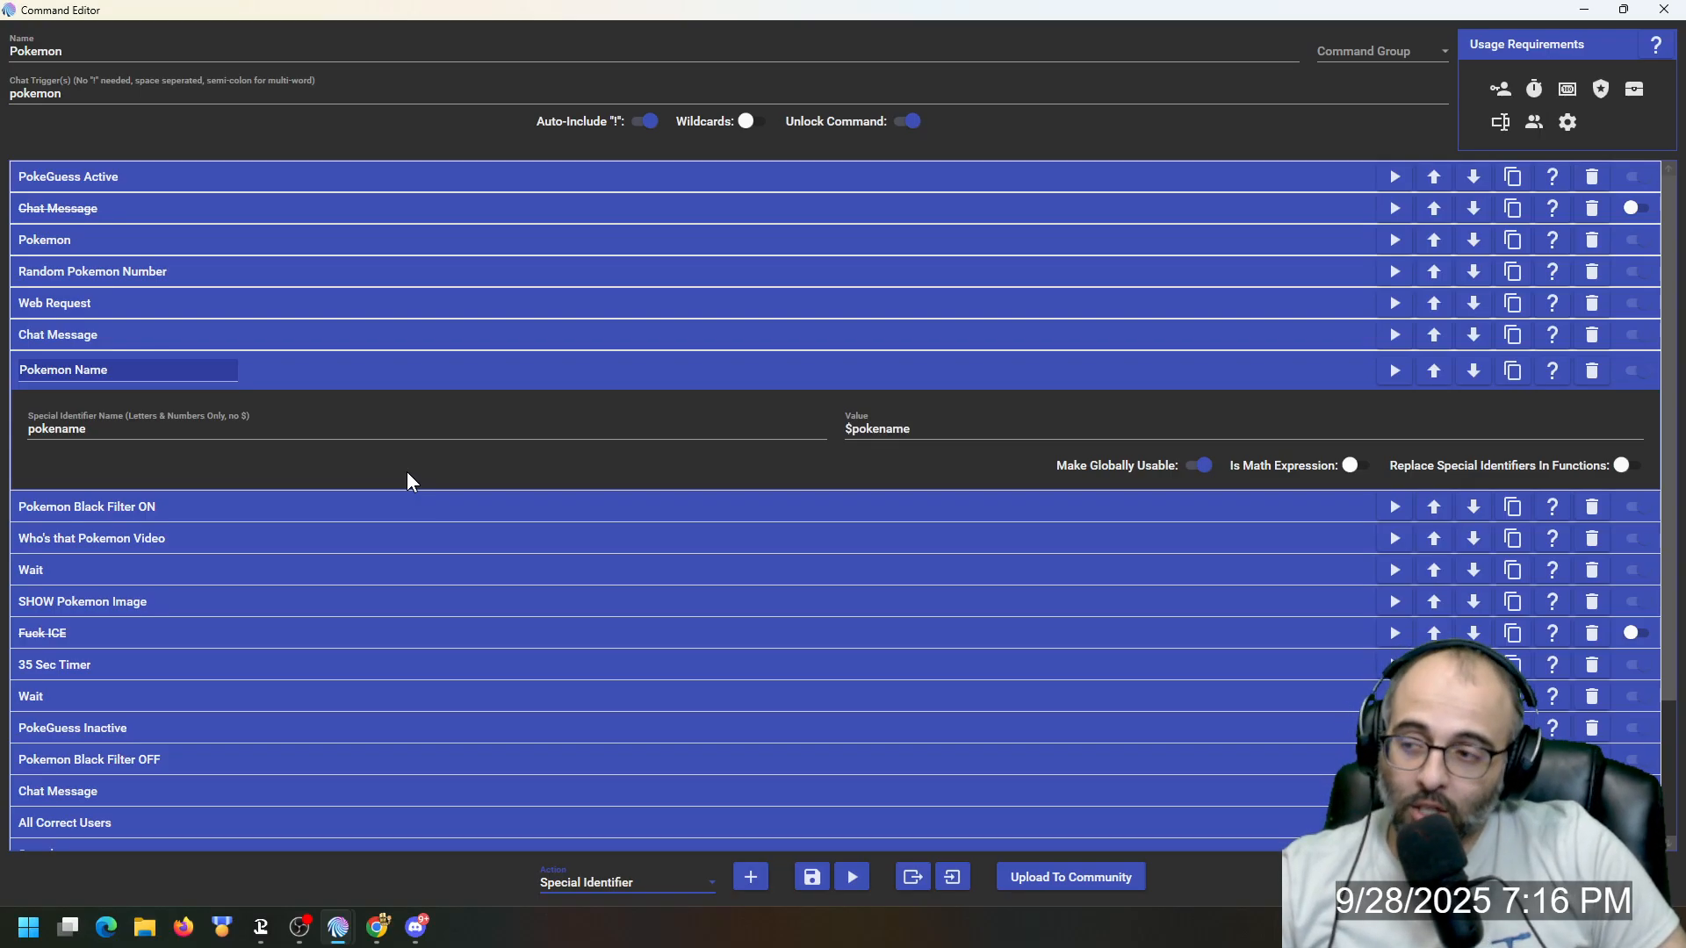
Step: Compare the Web Request action's pokename pair with the Pokemon Name action's globally usable identifier, and collapse both actions
click(365, 302)
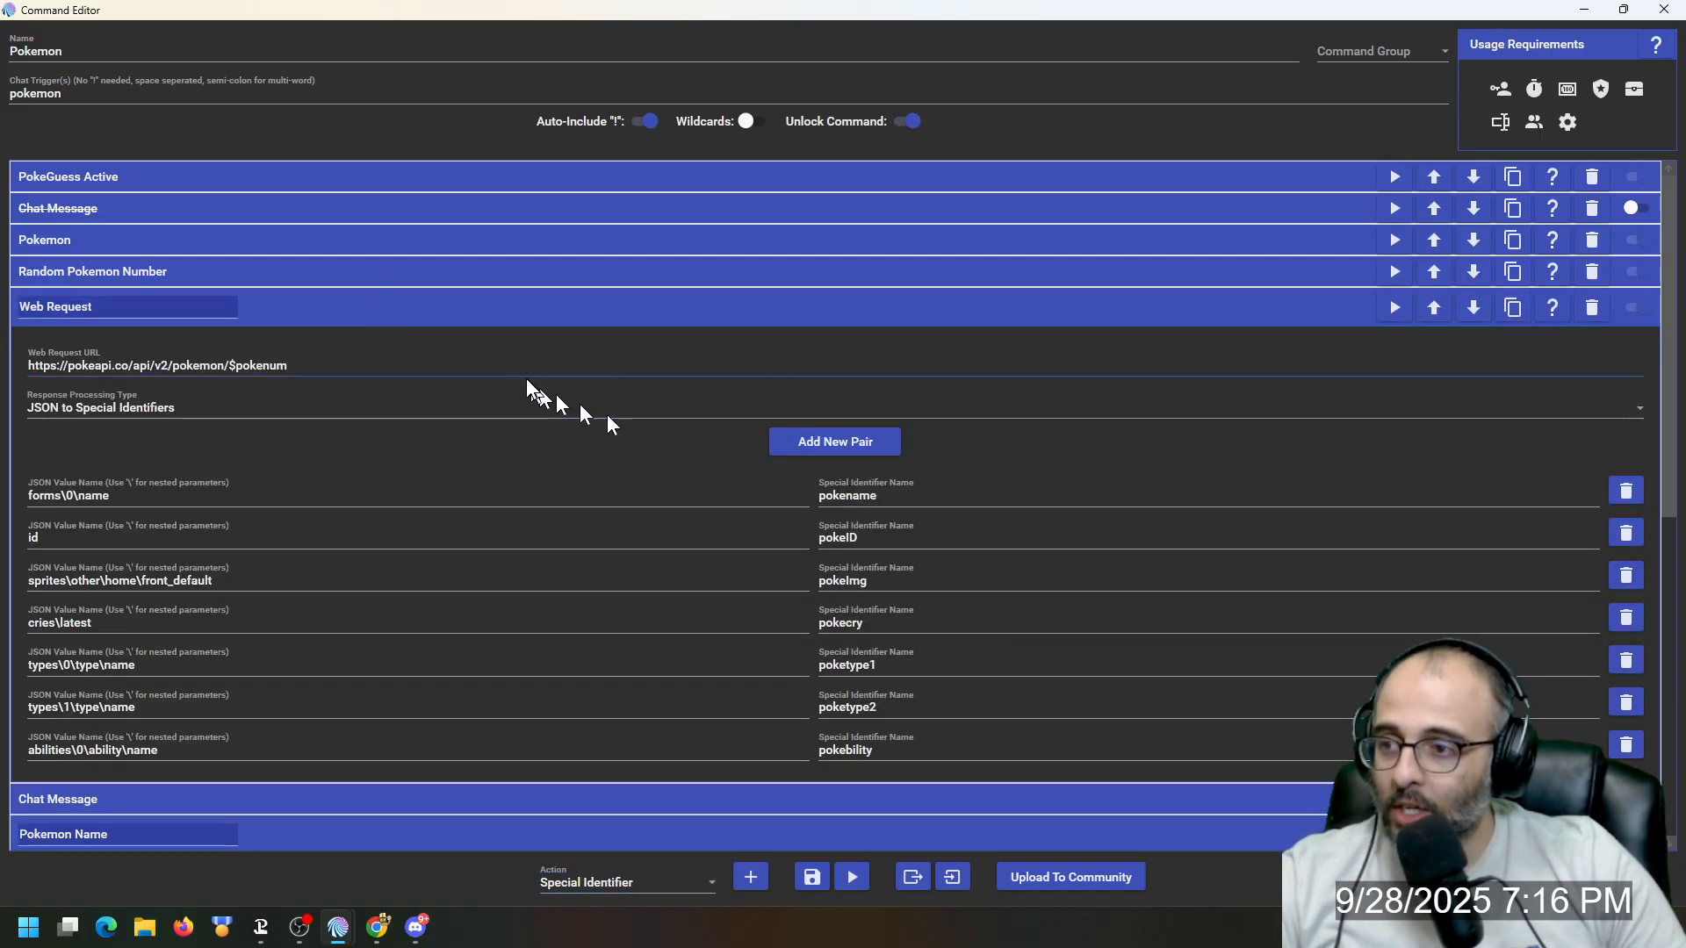
click(504, 320)
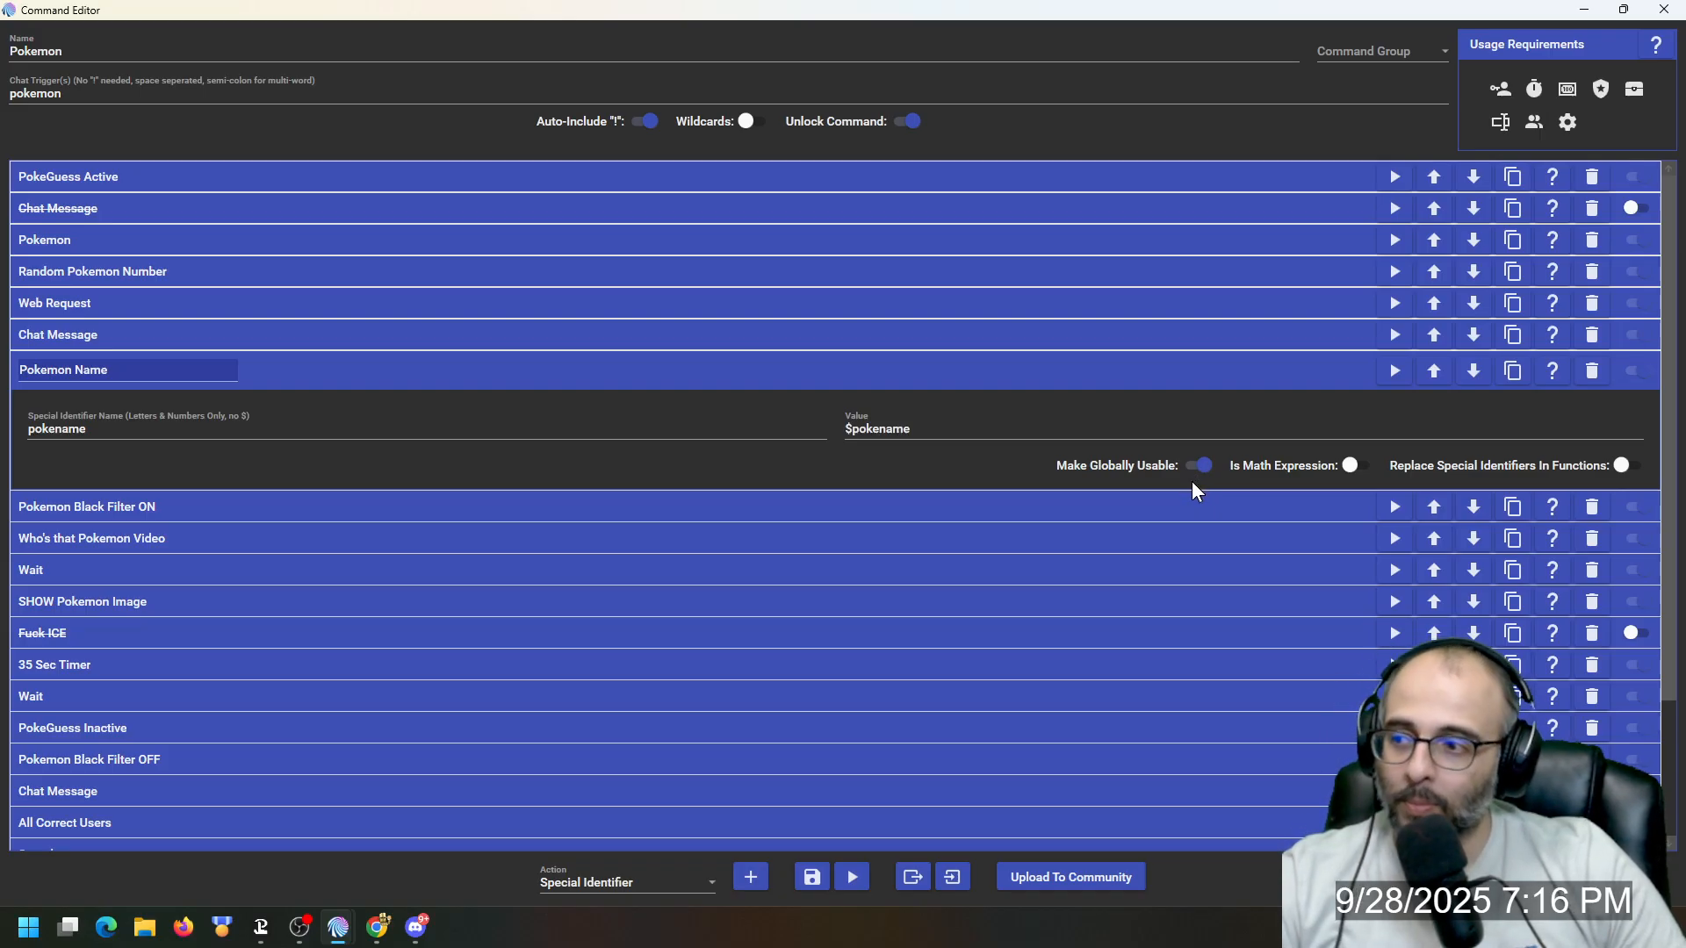
click(430, 370)
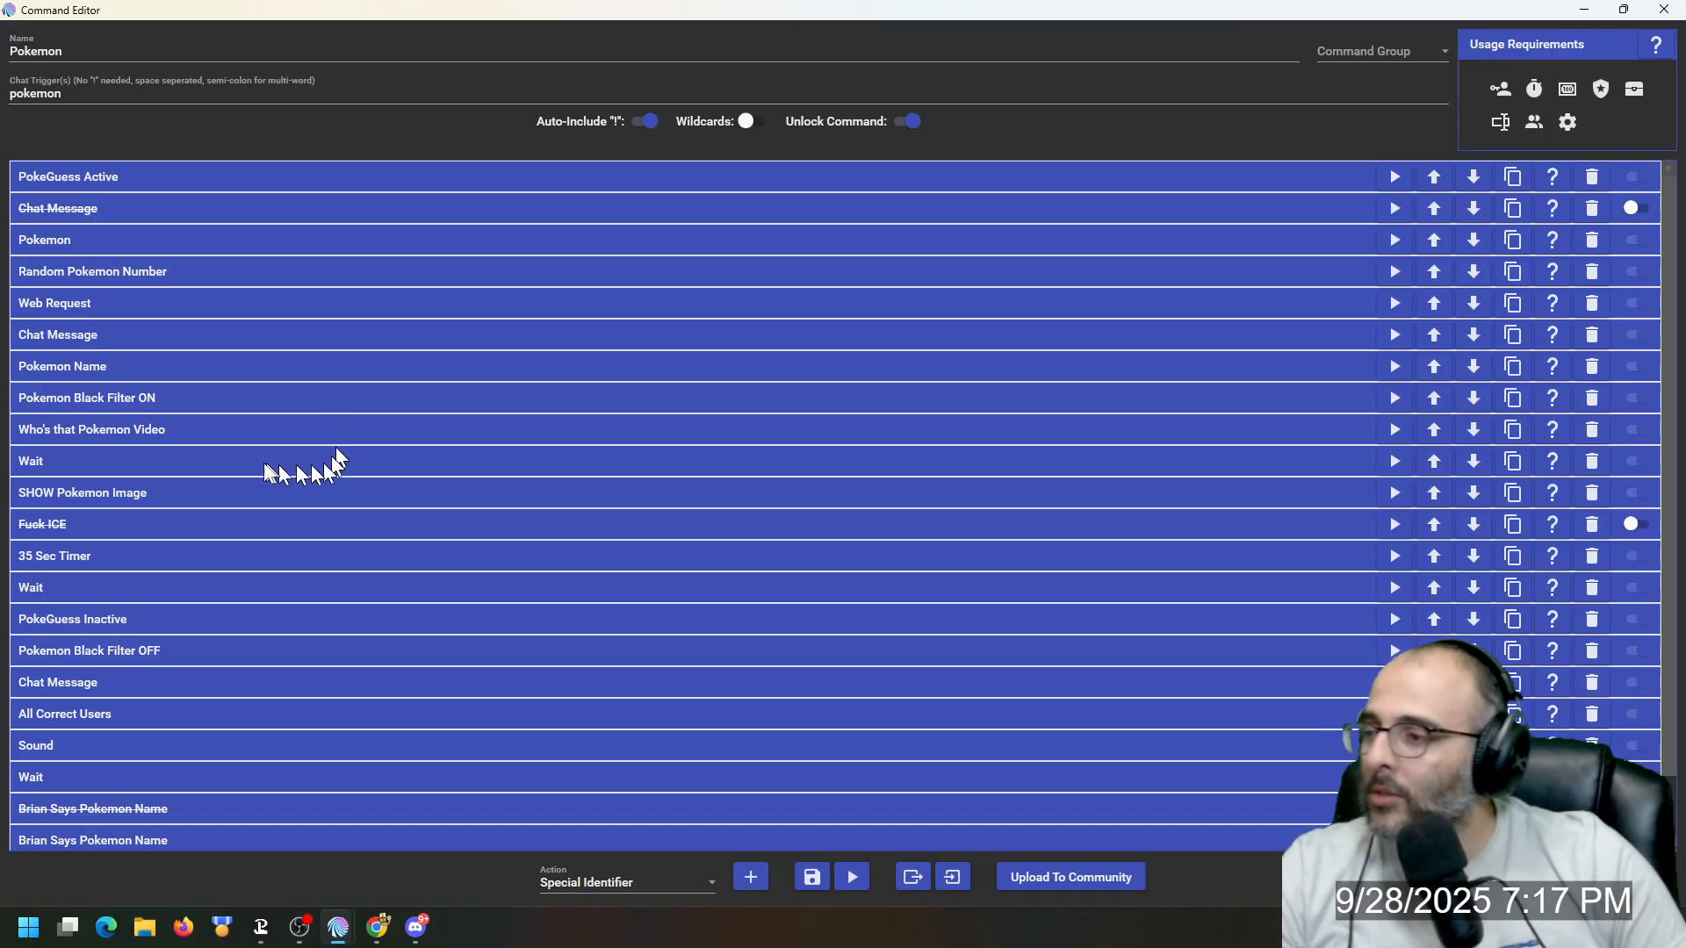
Step: Examine the source, filter and visibility settings of the Pokemon Black Filter ON action, and collapse it
click(131, 399)
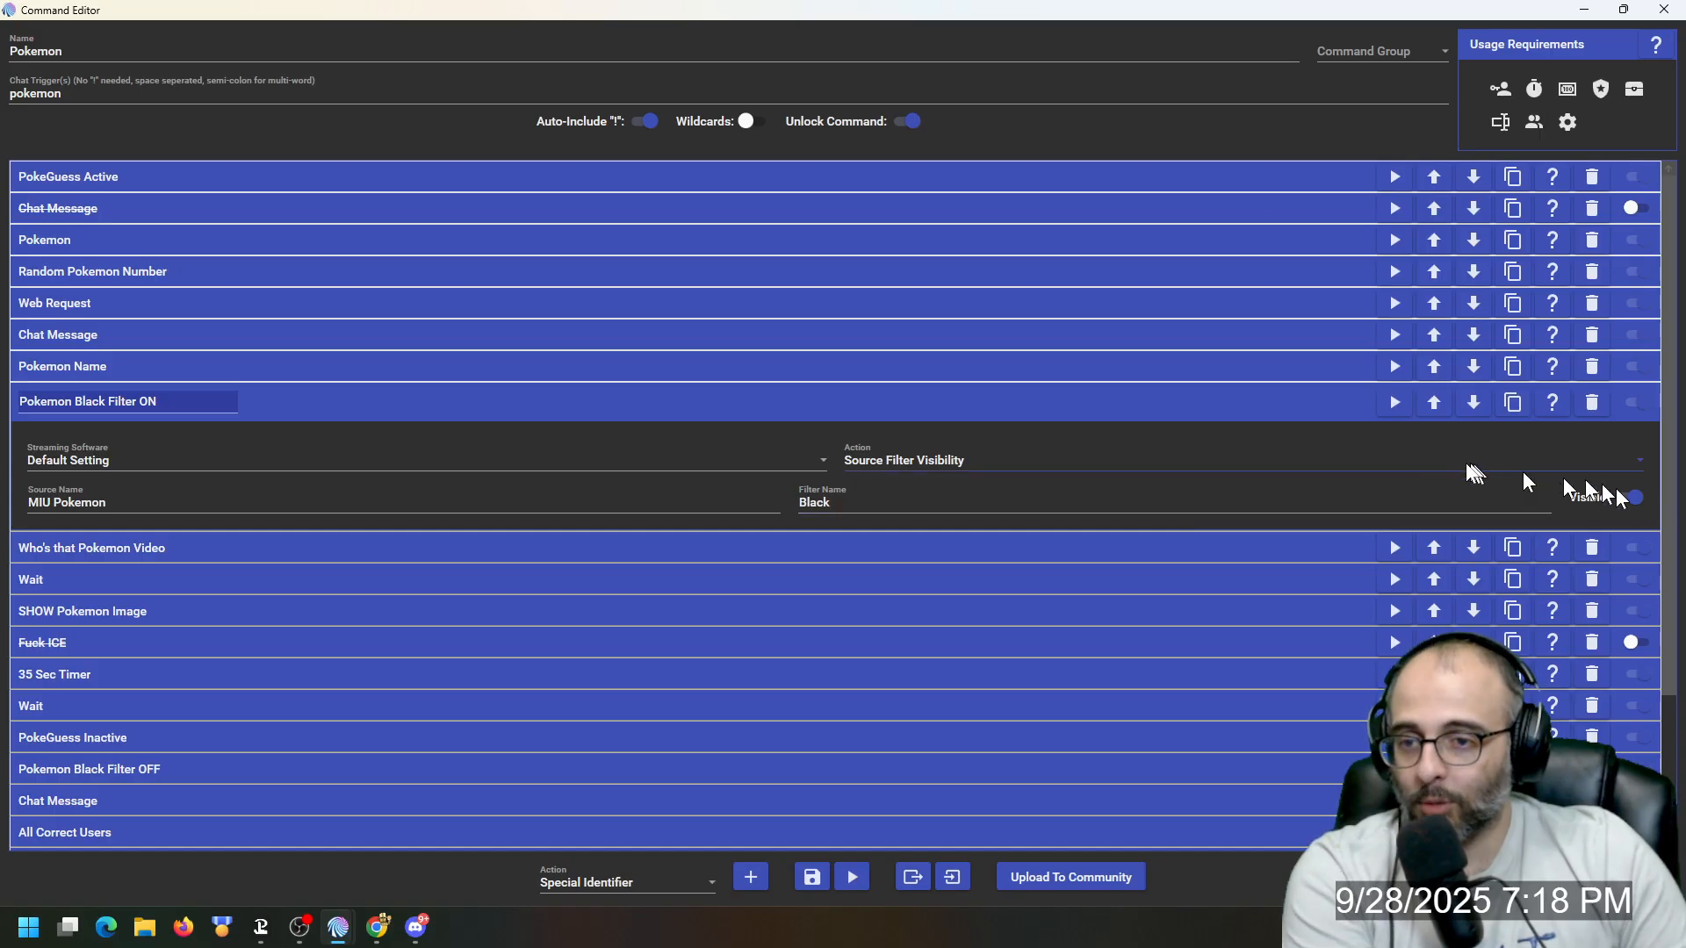
click(1309, 415)
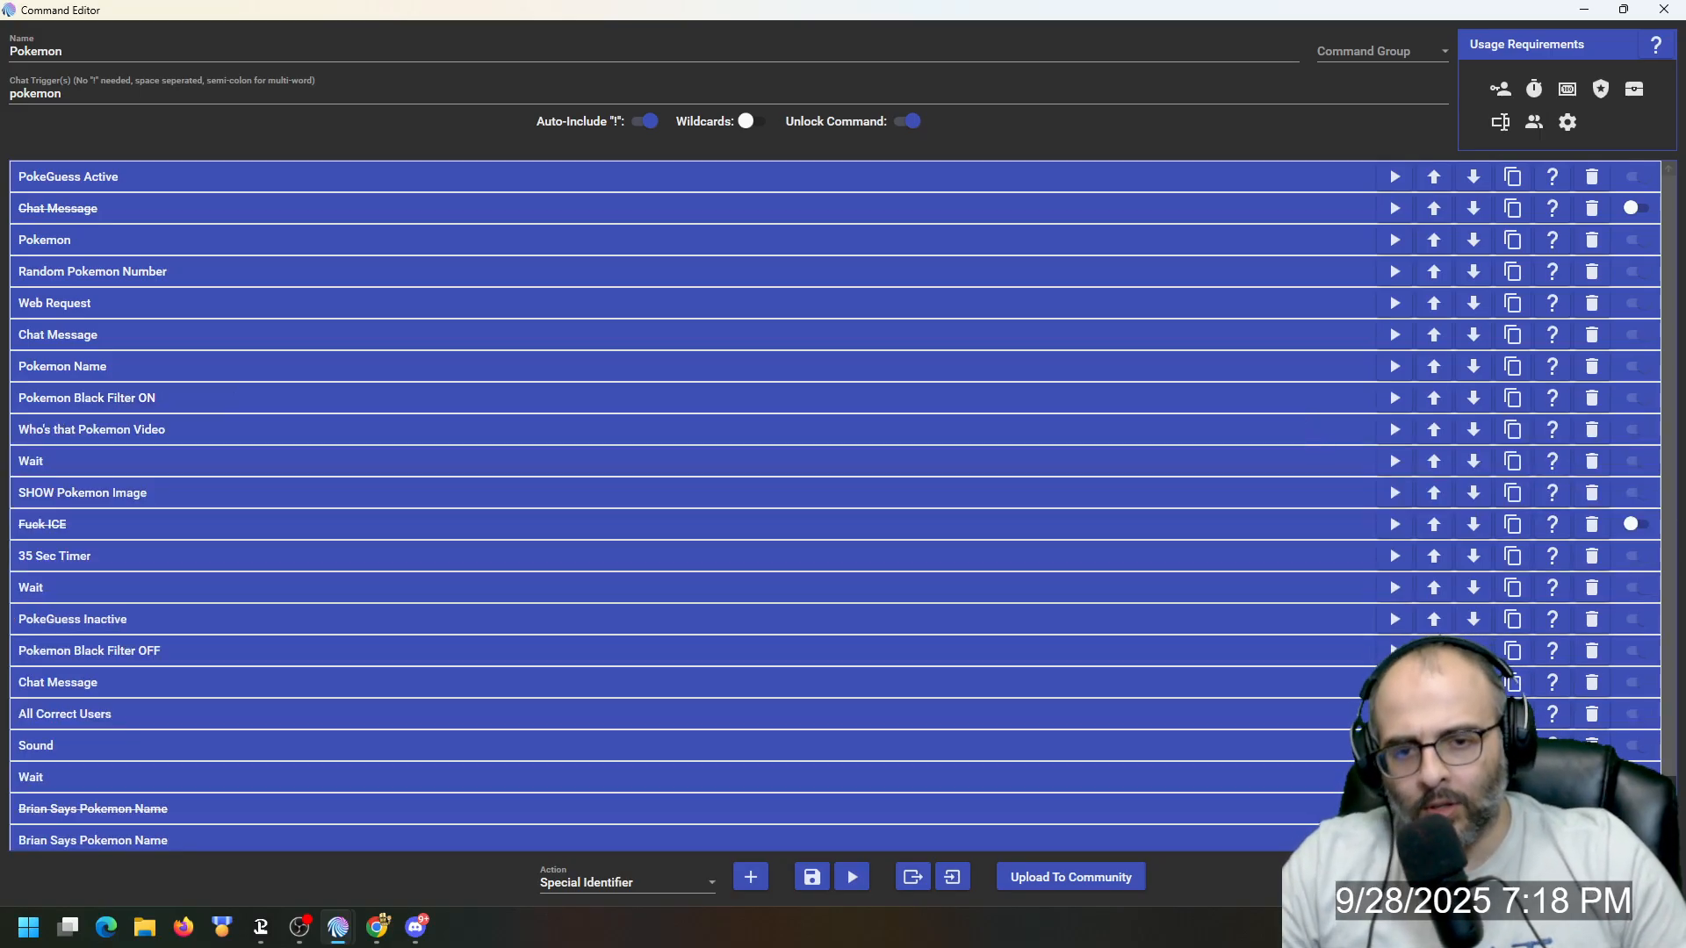
Step: Switch to OBS Studio and select the MIU Pokemon source in the Overlays Scene
key(alt+Tab)
scroll(807, 720, up, 3)
scroll(808, 720, down, 2)
scroll(751, 720, down, 1)
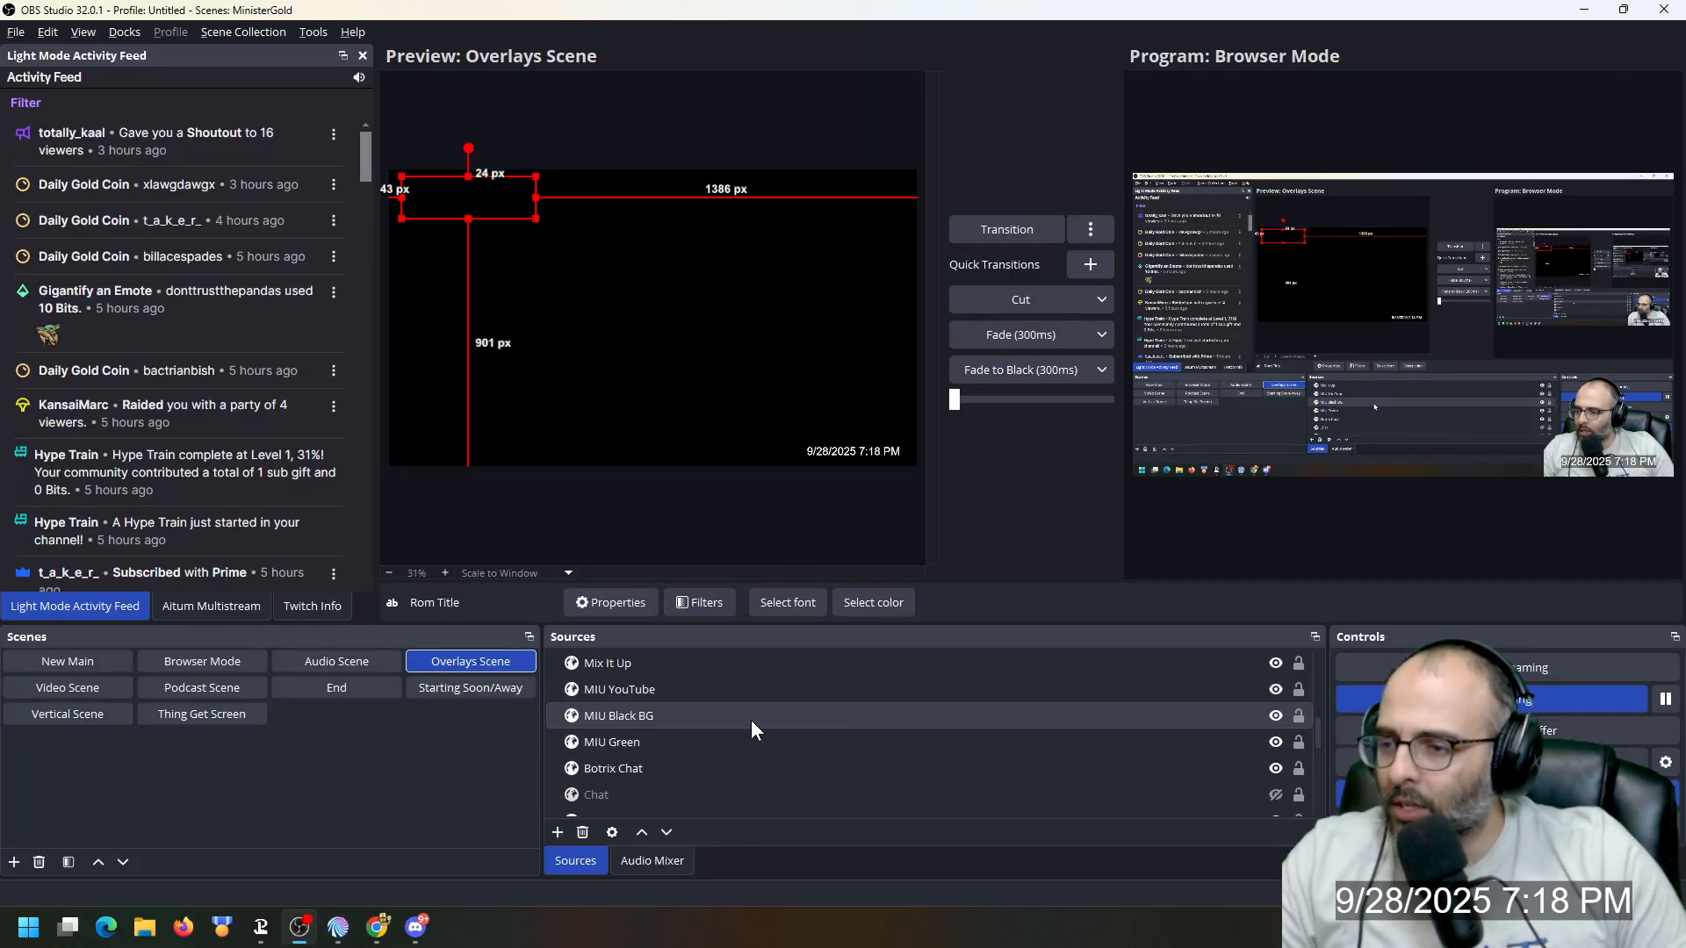
scroll(702, 733, down, 1)
click(659, 692)
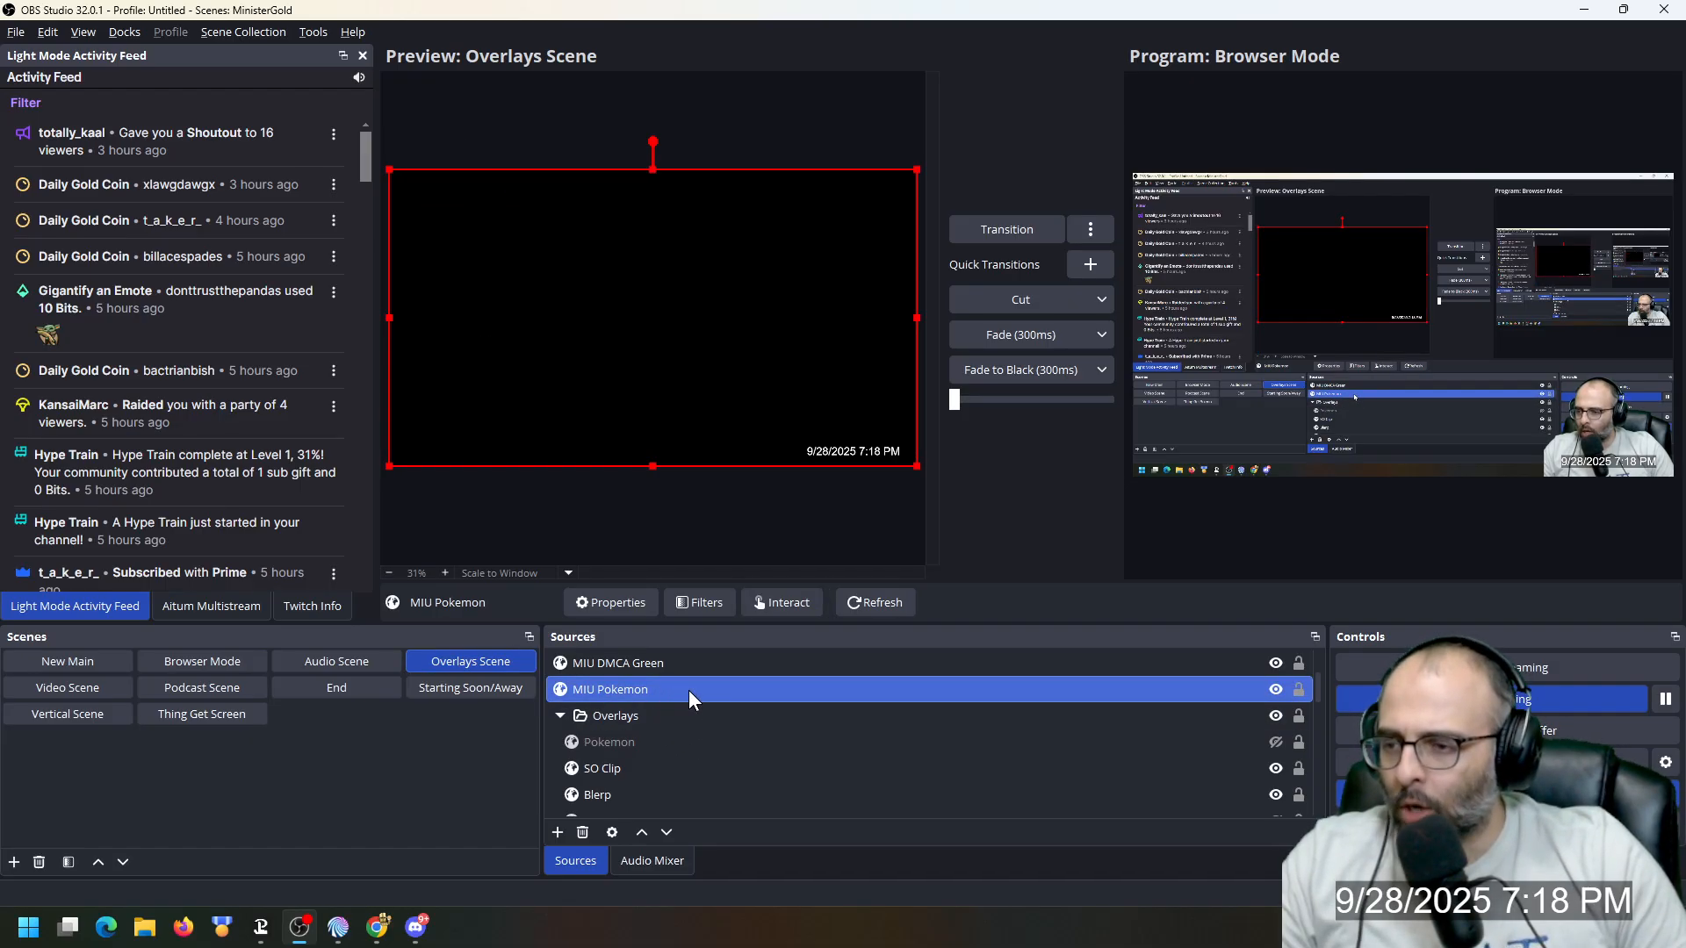
Step: Open the filters of the MIU Pokemon source, examine the Black effect filter's colour correction settings, and close the filters
right_click(689, 690)
click(715, 654)
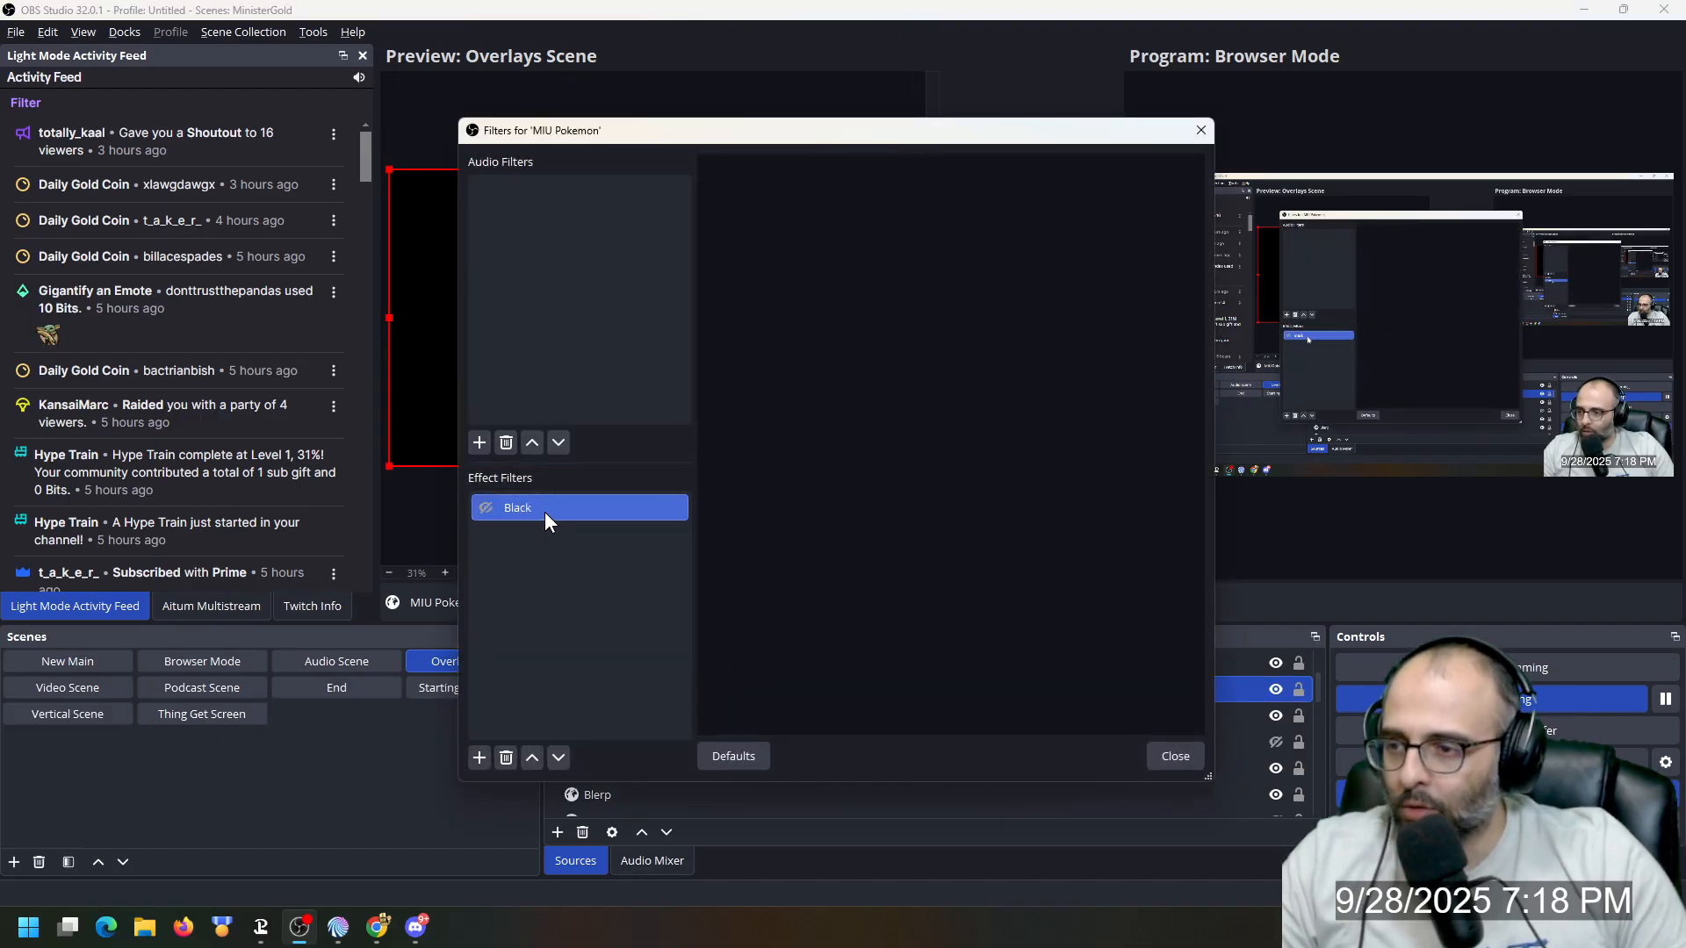
click(502, 515)
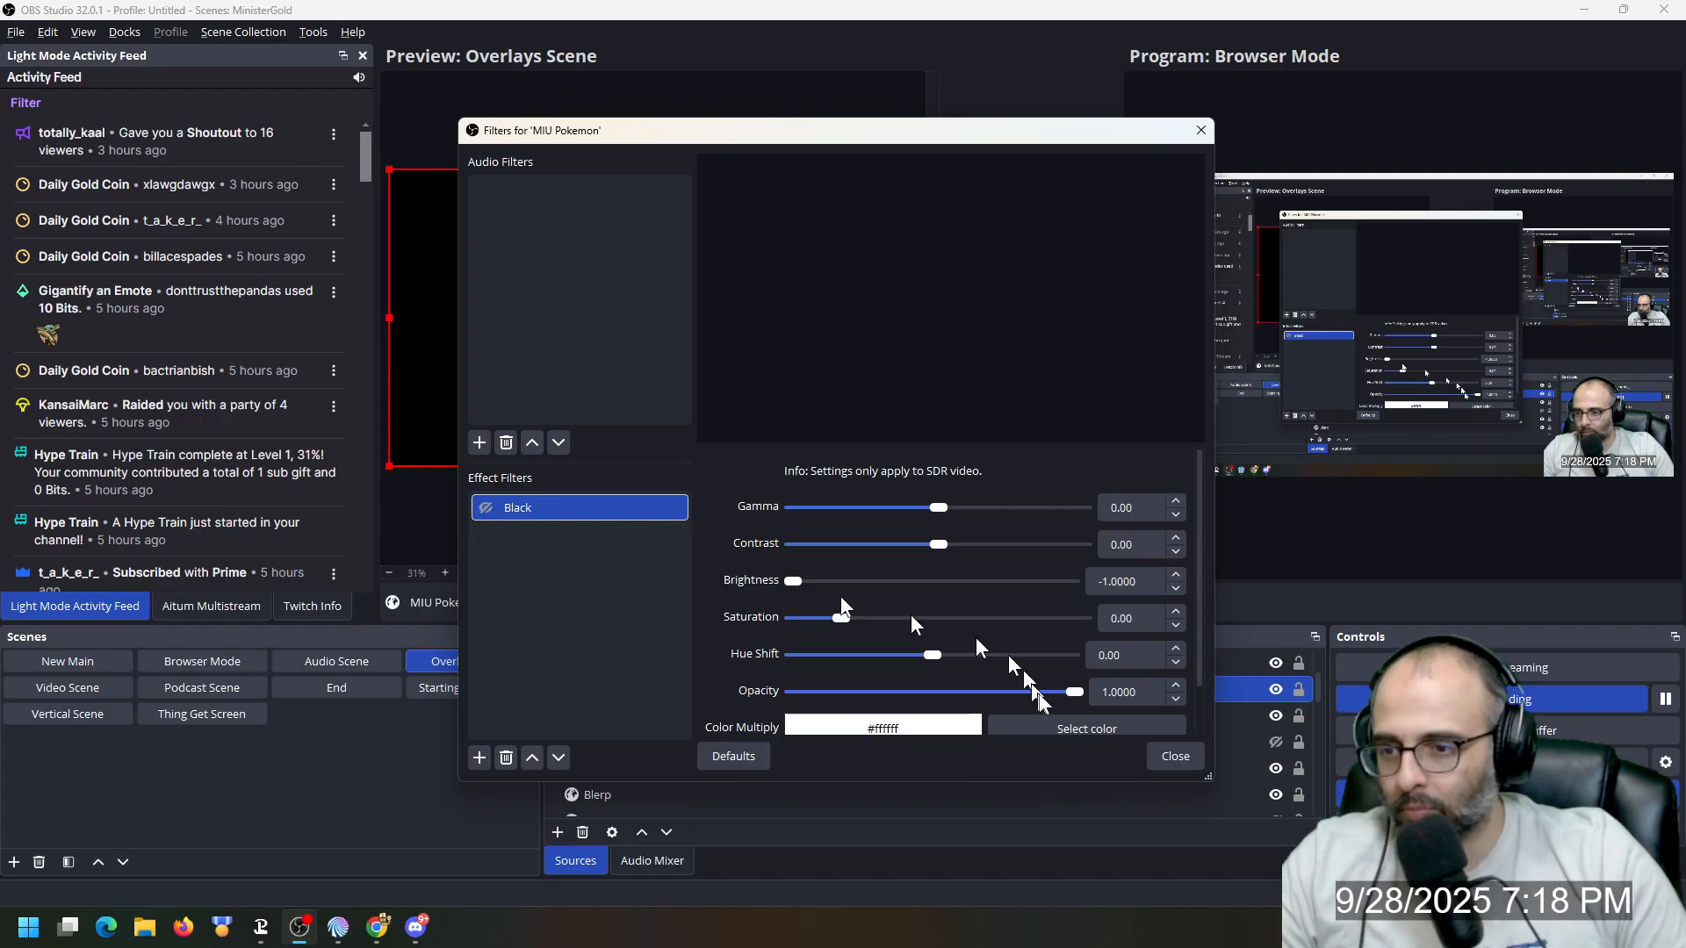
click(1174, 756)
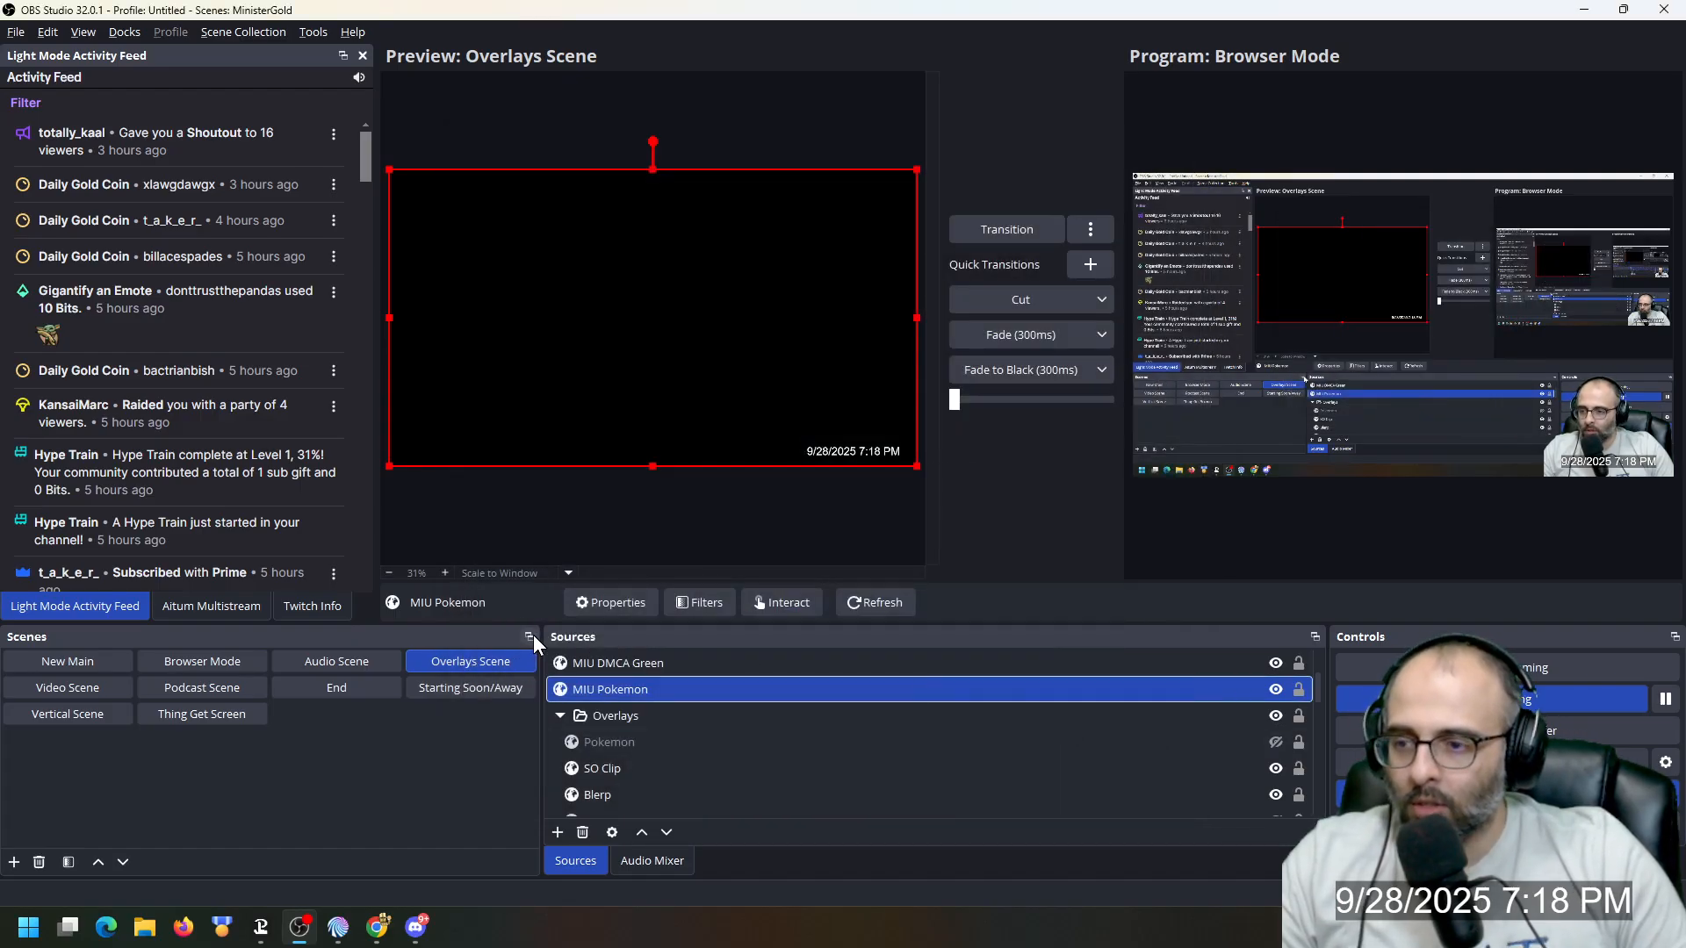
Step: Move the OBS Studio window out of the way and save the Pokemon command in Mix It Up
drag(688, 13, 1685, 114)
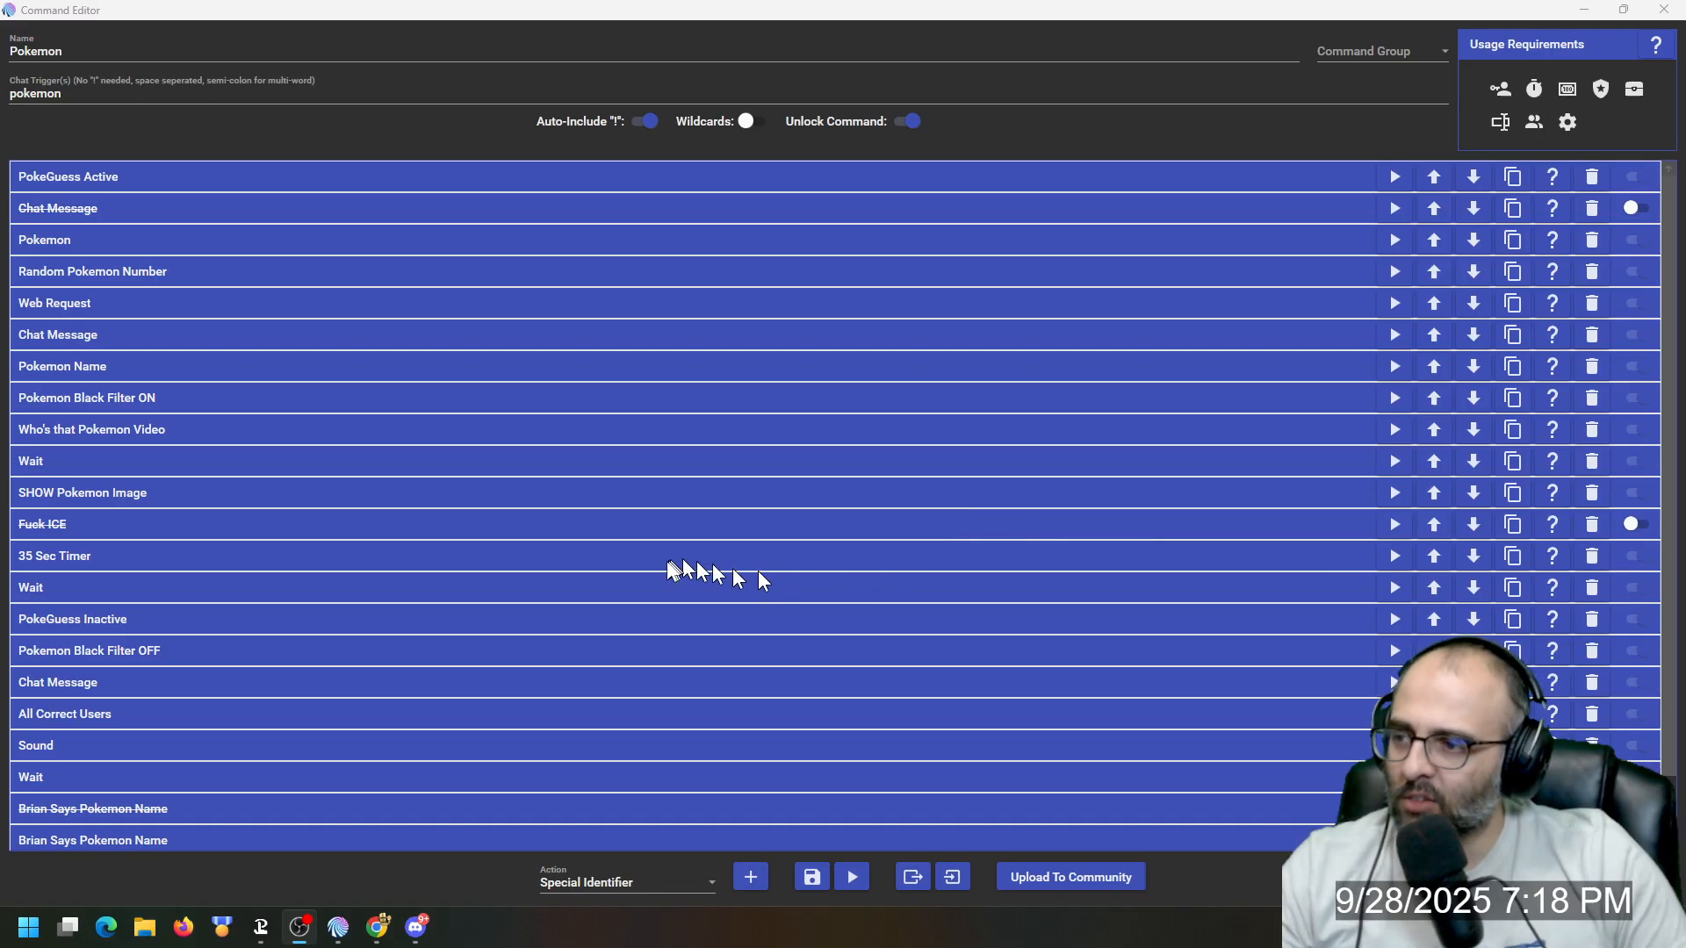
click(810, 876)
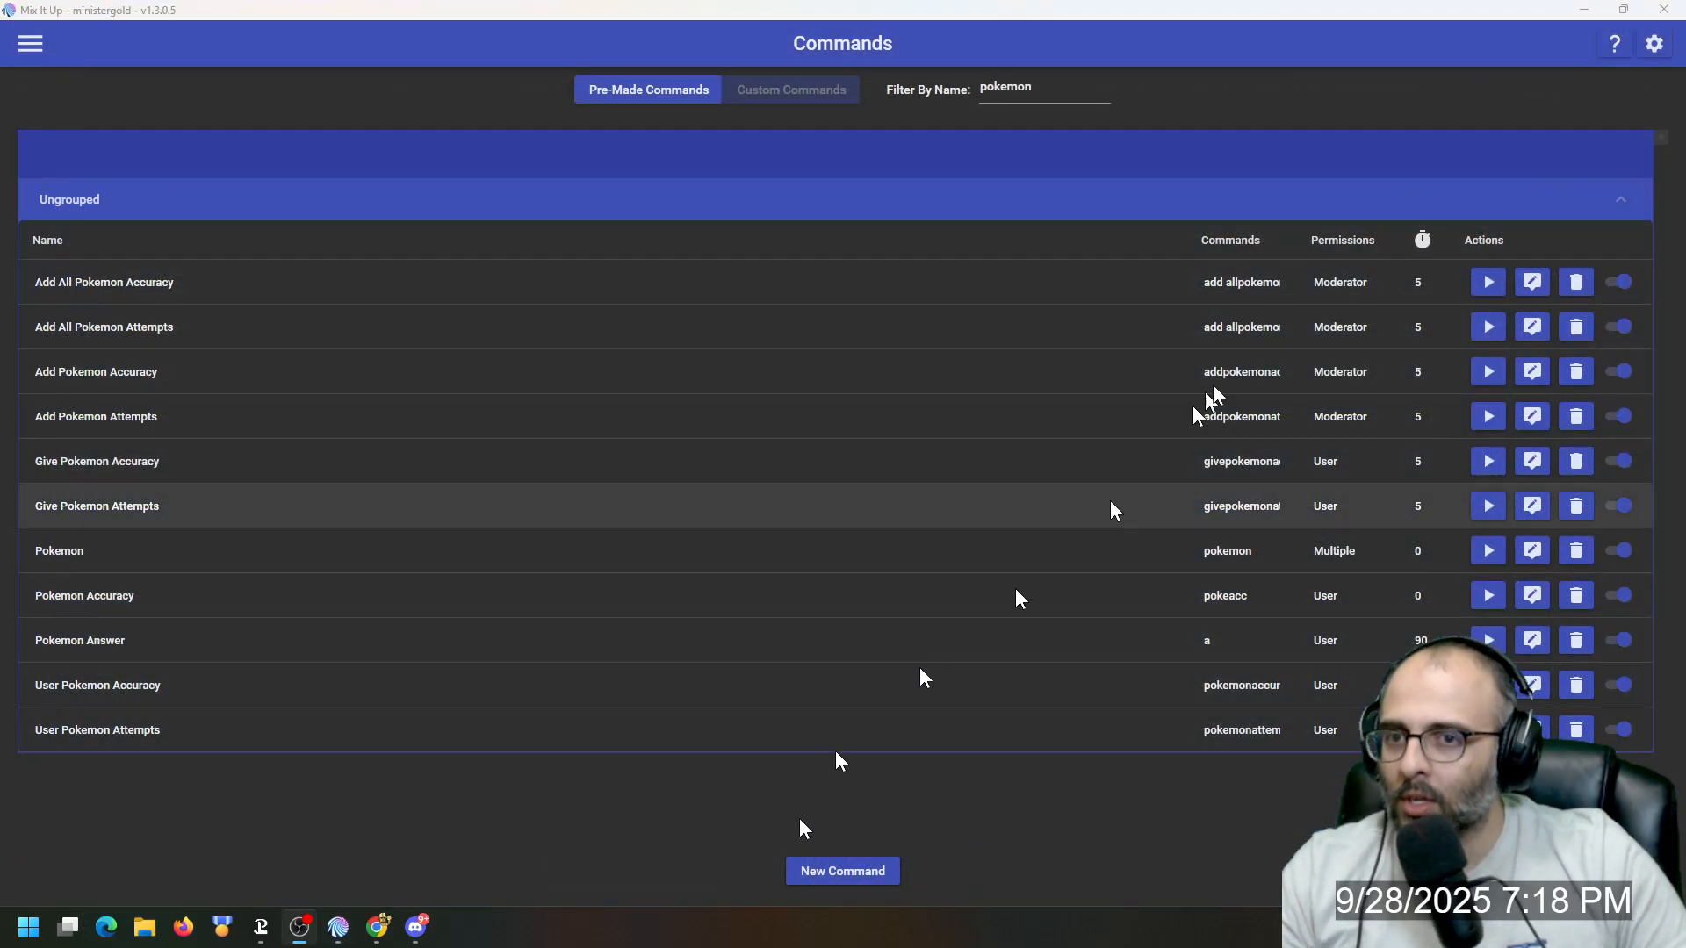
Step: Open the Overlays settings in Mix It Up and copy the link of the MIU Pokemon overlay endpoint
click(1657, 54)
click(1656, 58)
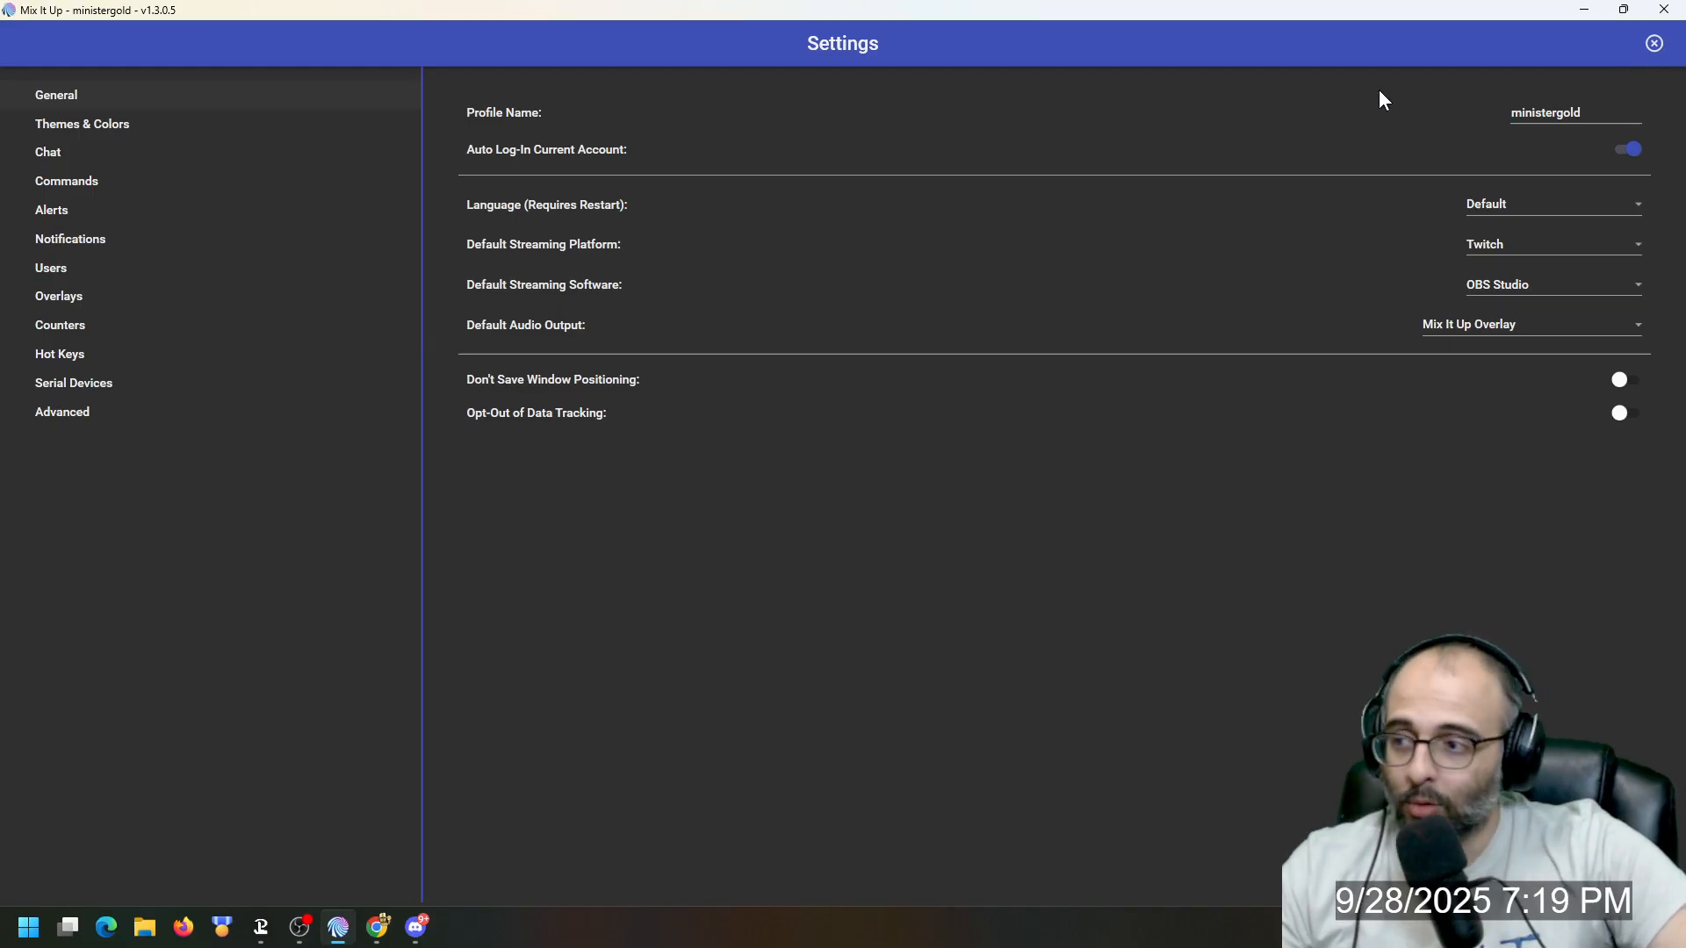
click(131, 293)
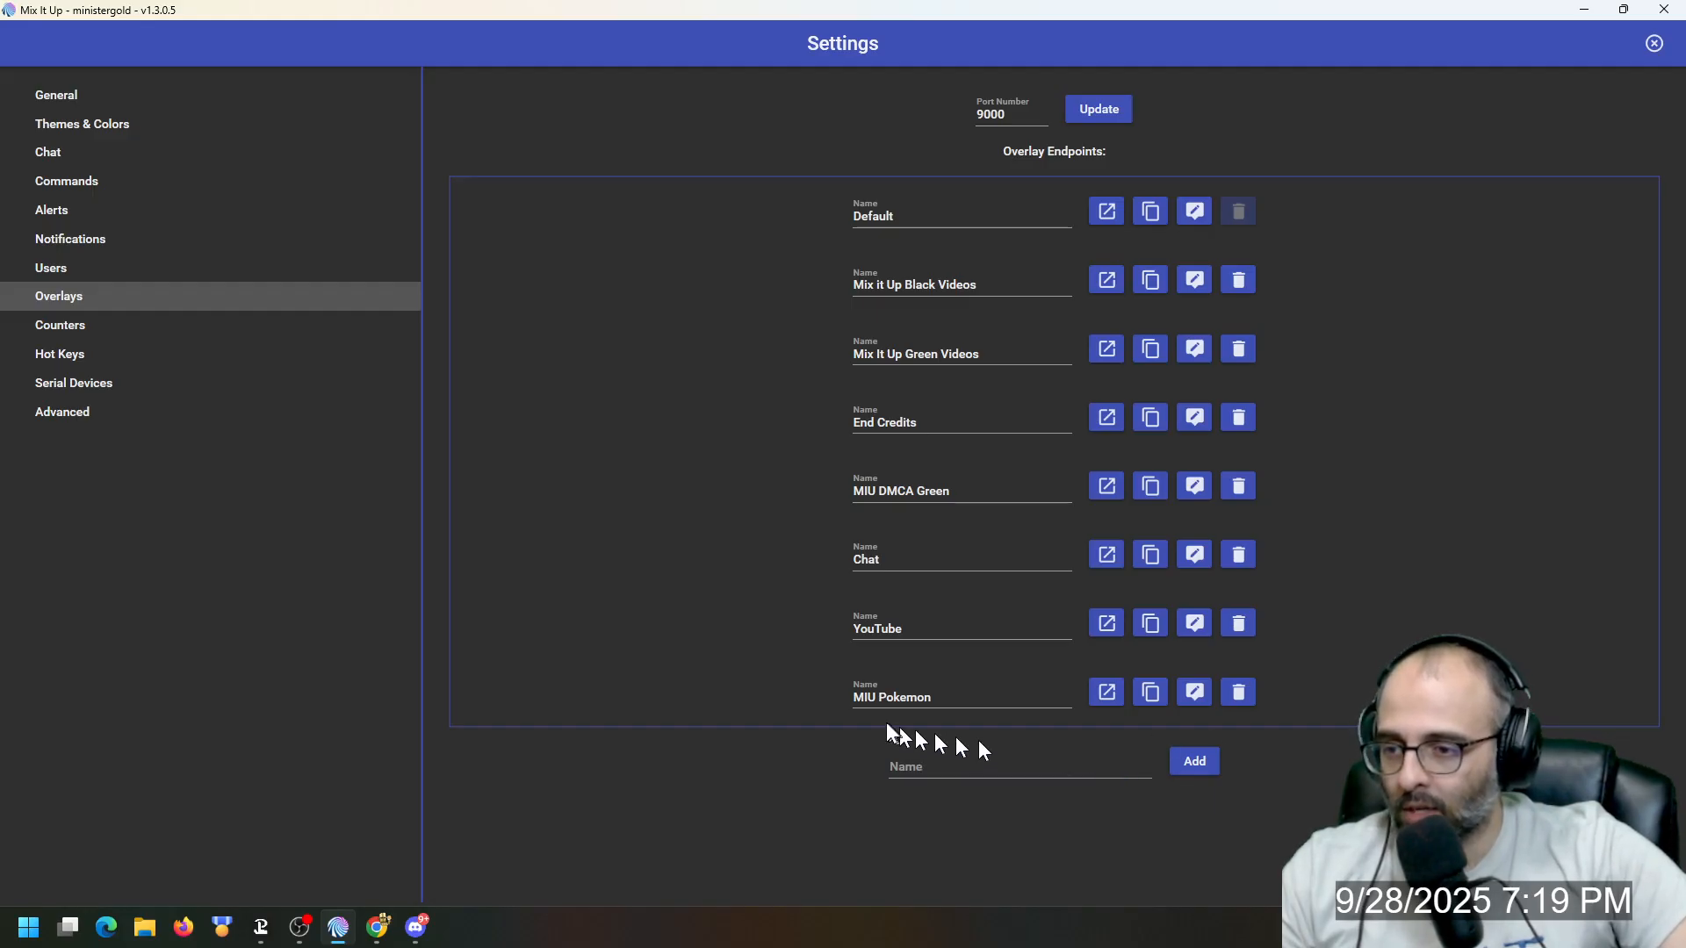
click(1159, 705)
Step: Switch to OBS Studio, maximise its window, open the creation dialog for a new Browser source, and cancel it
drag(1685, 386, 867, 155)
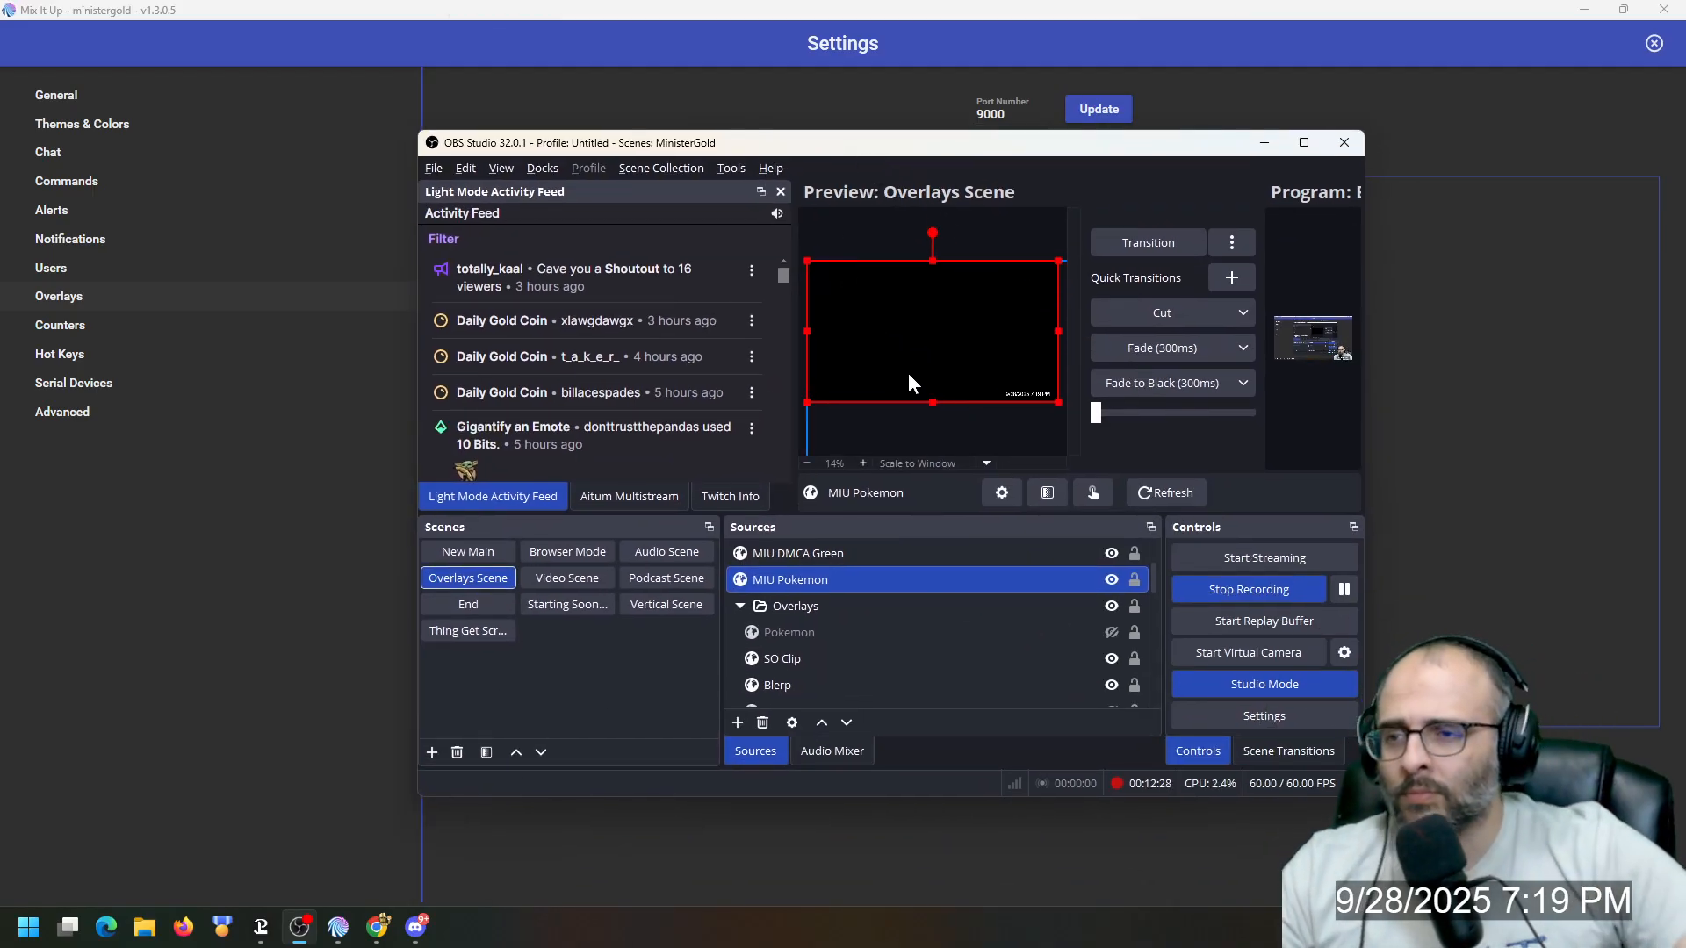
double_click(1045, 148)
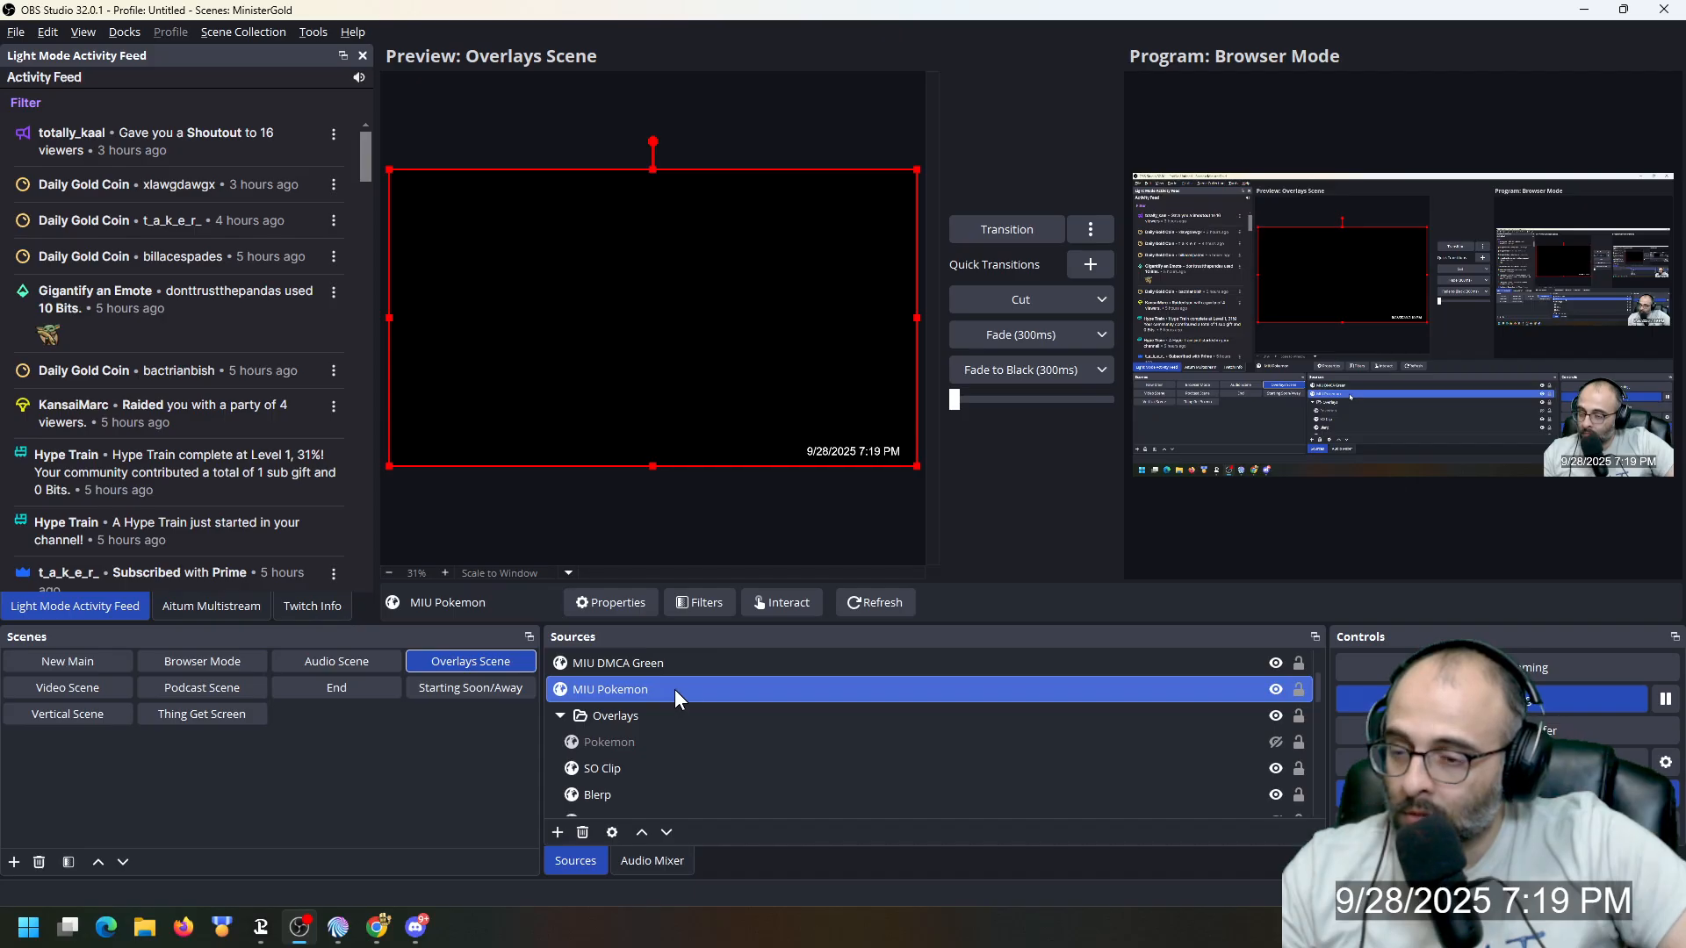
click(558, 832)
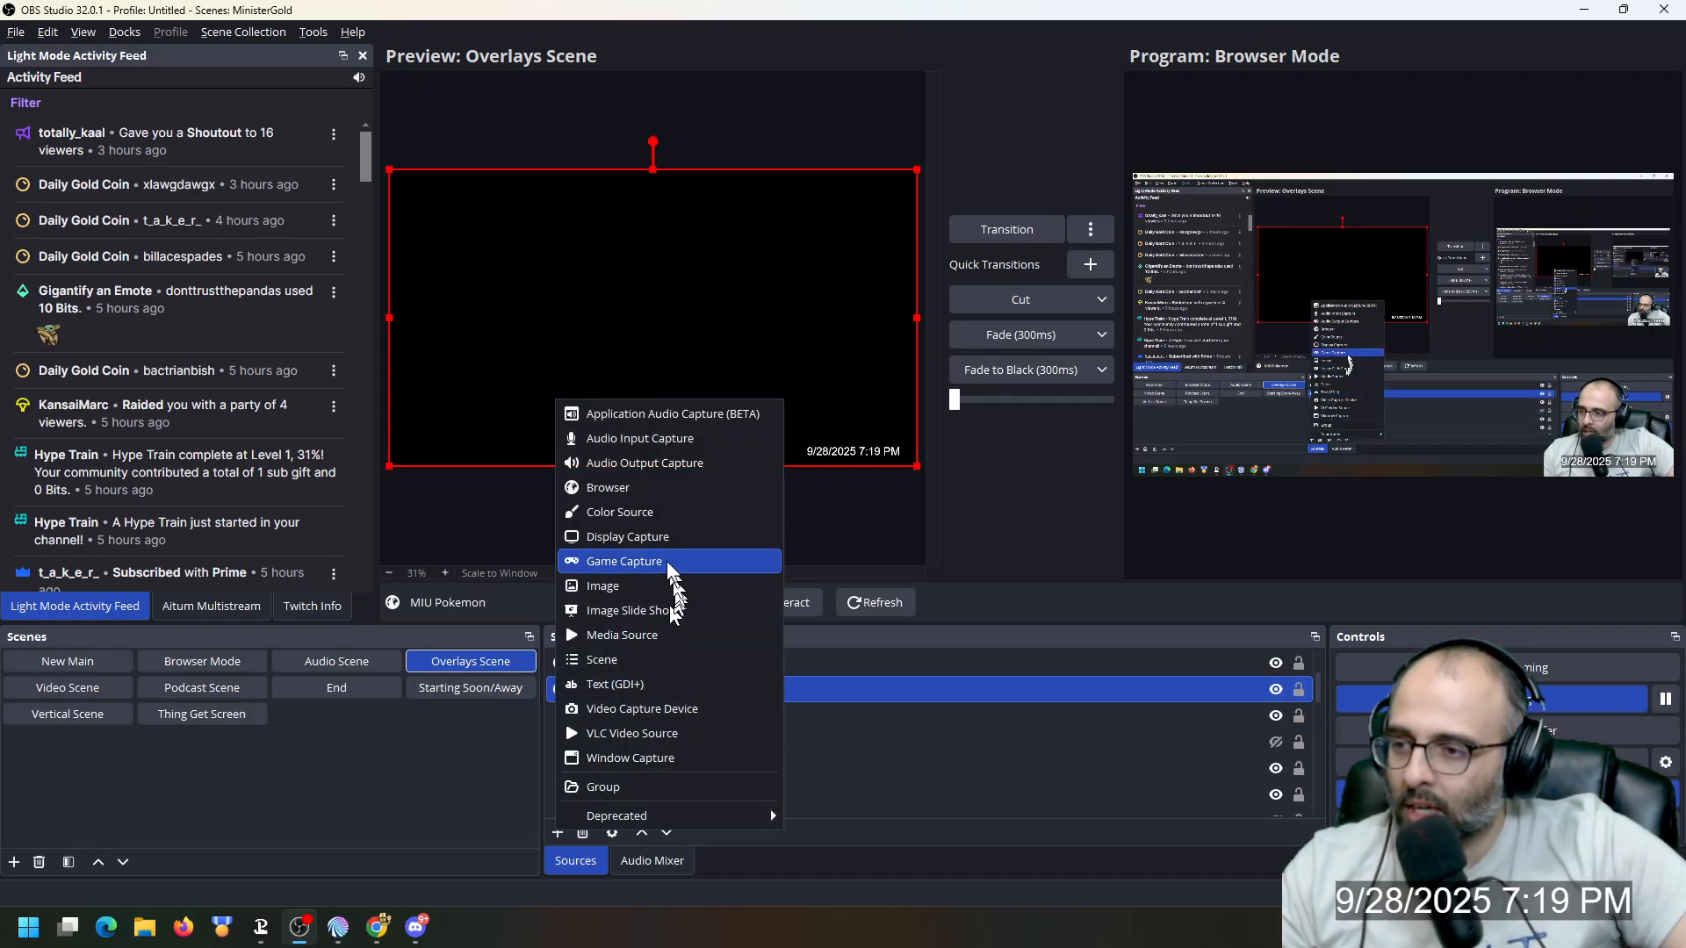
click(636, 487)
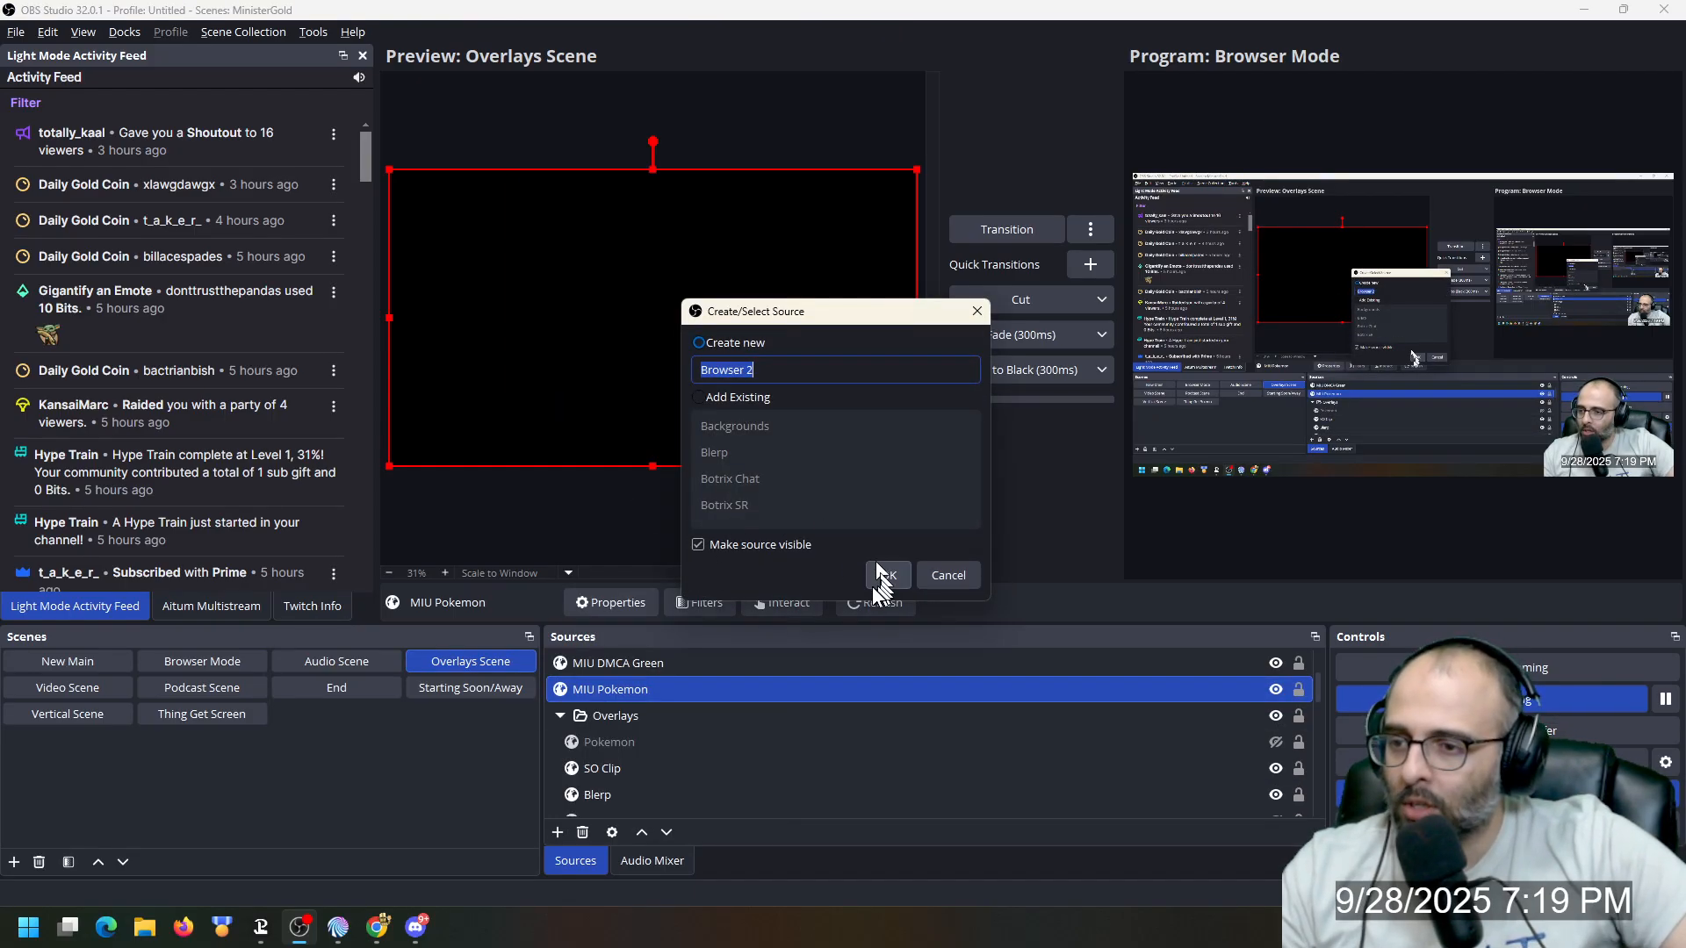
click(949, 576)
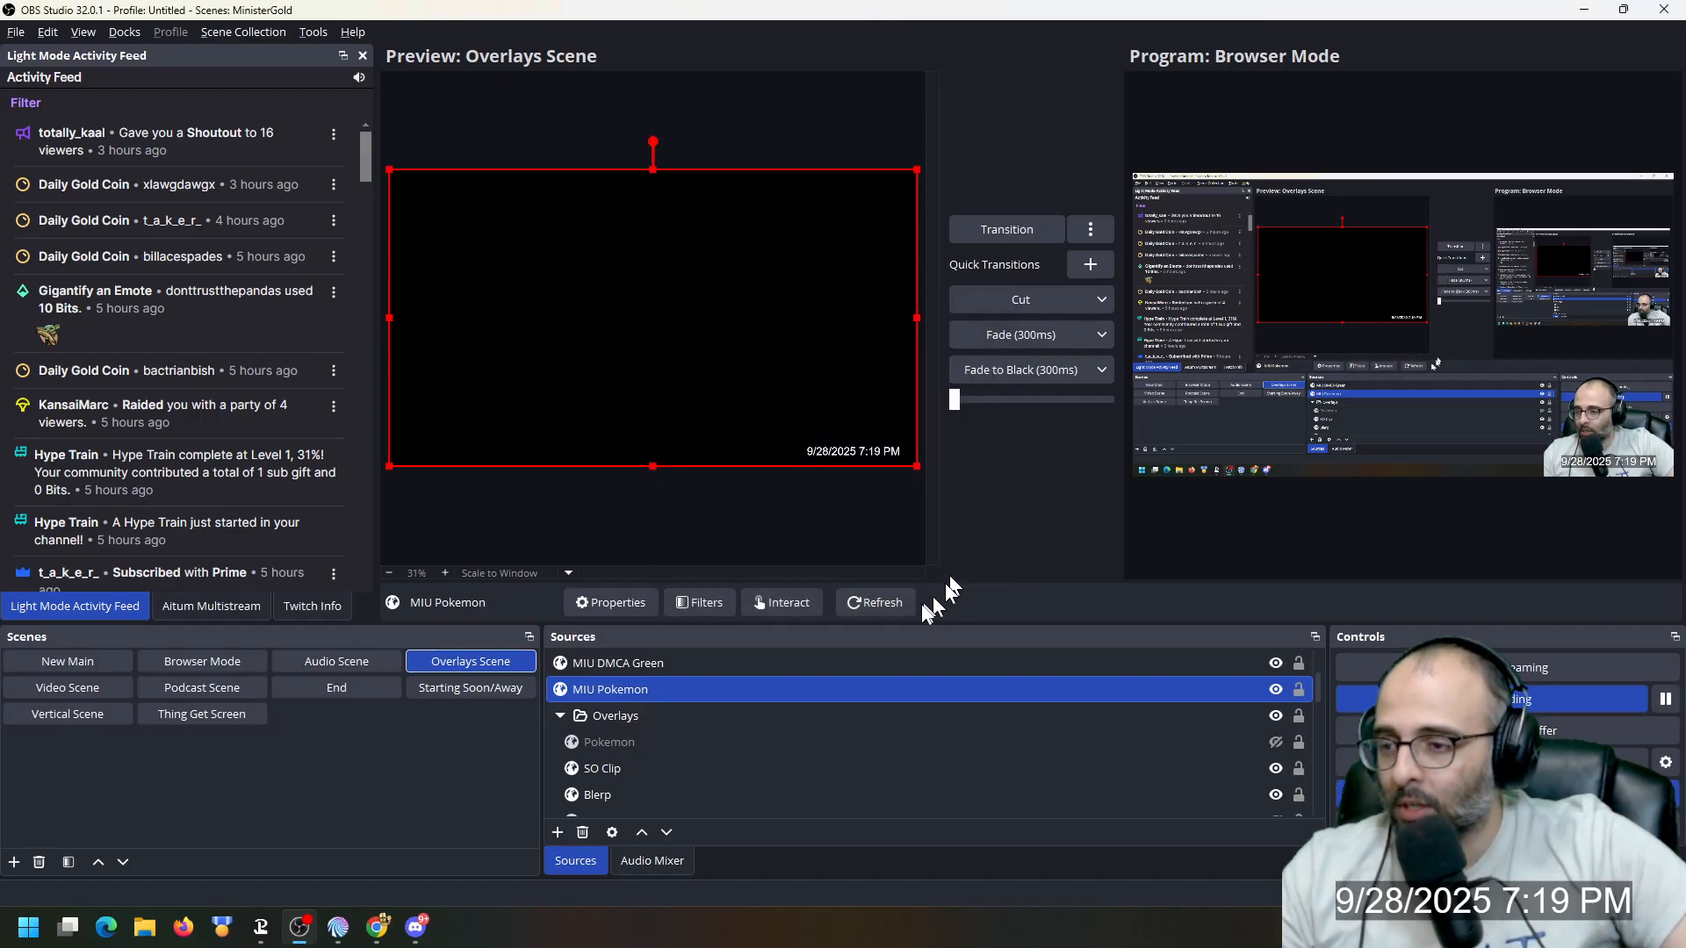
Step: Open the properties of the MIU Pokemon source and examine its overlay URL, width and height
double_click(828, 689)
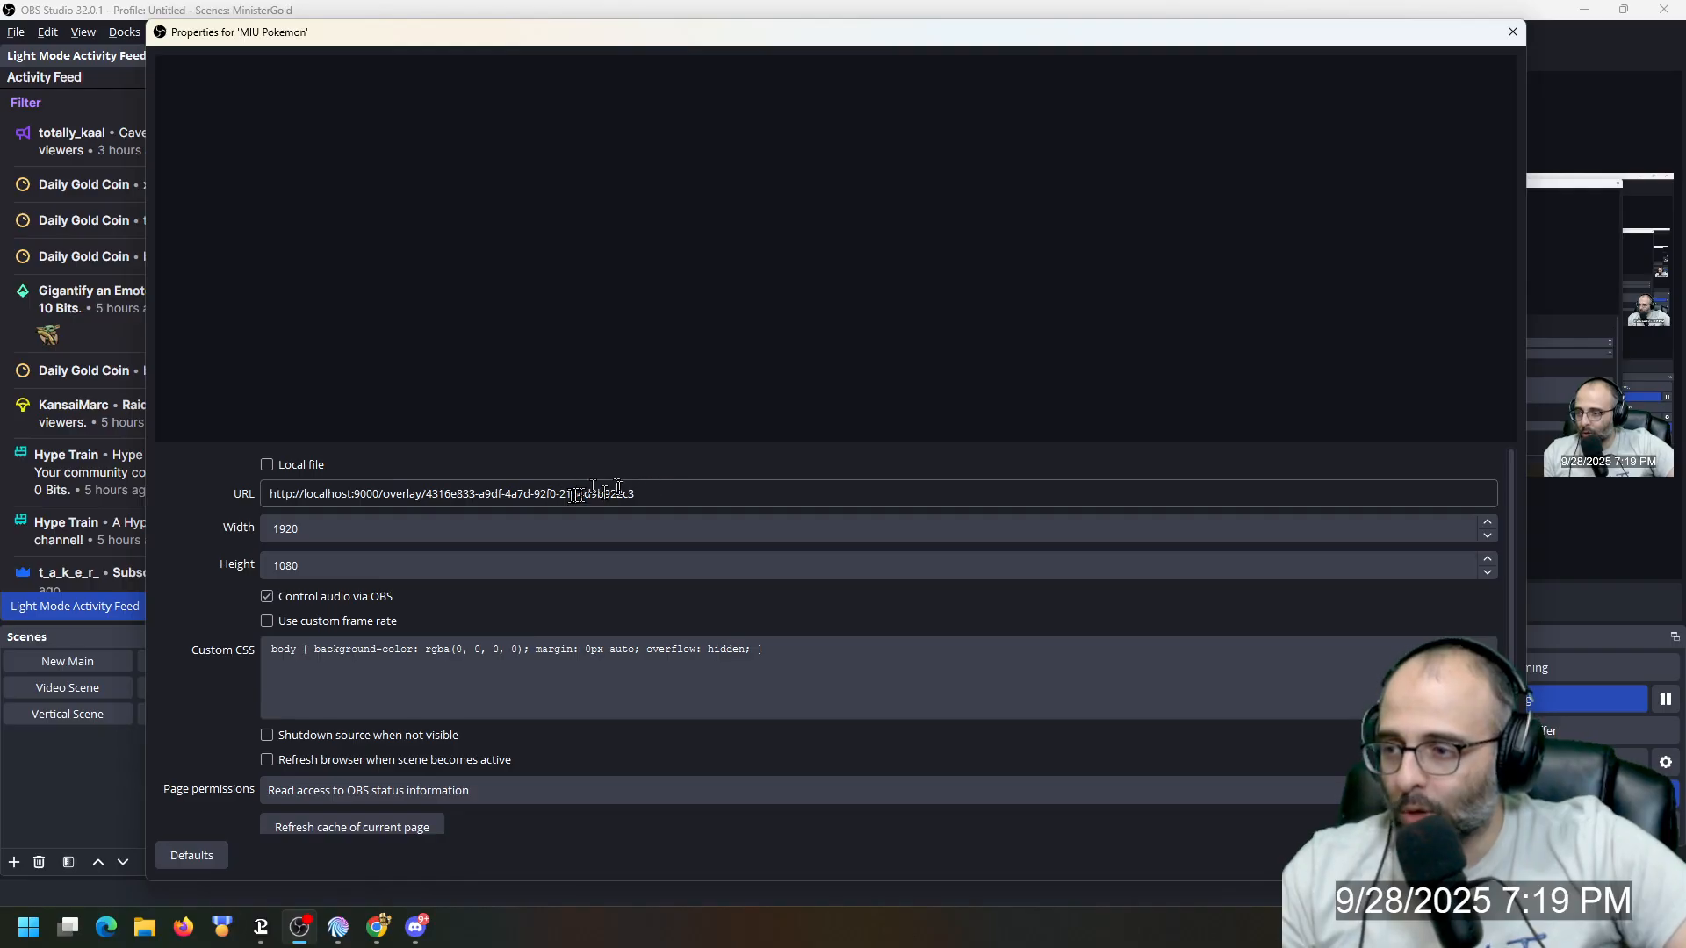
click(497, 524)
click(355, 555)
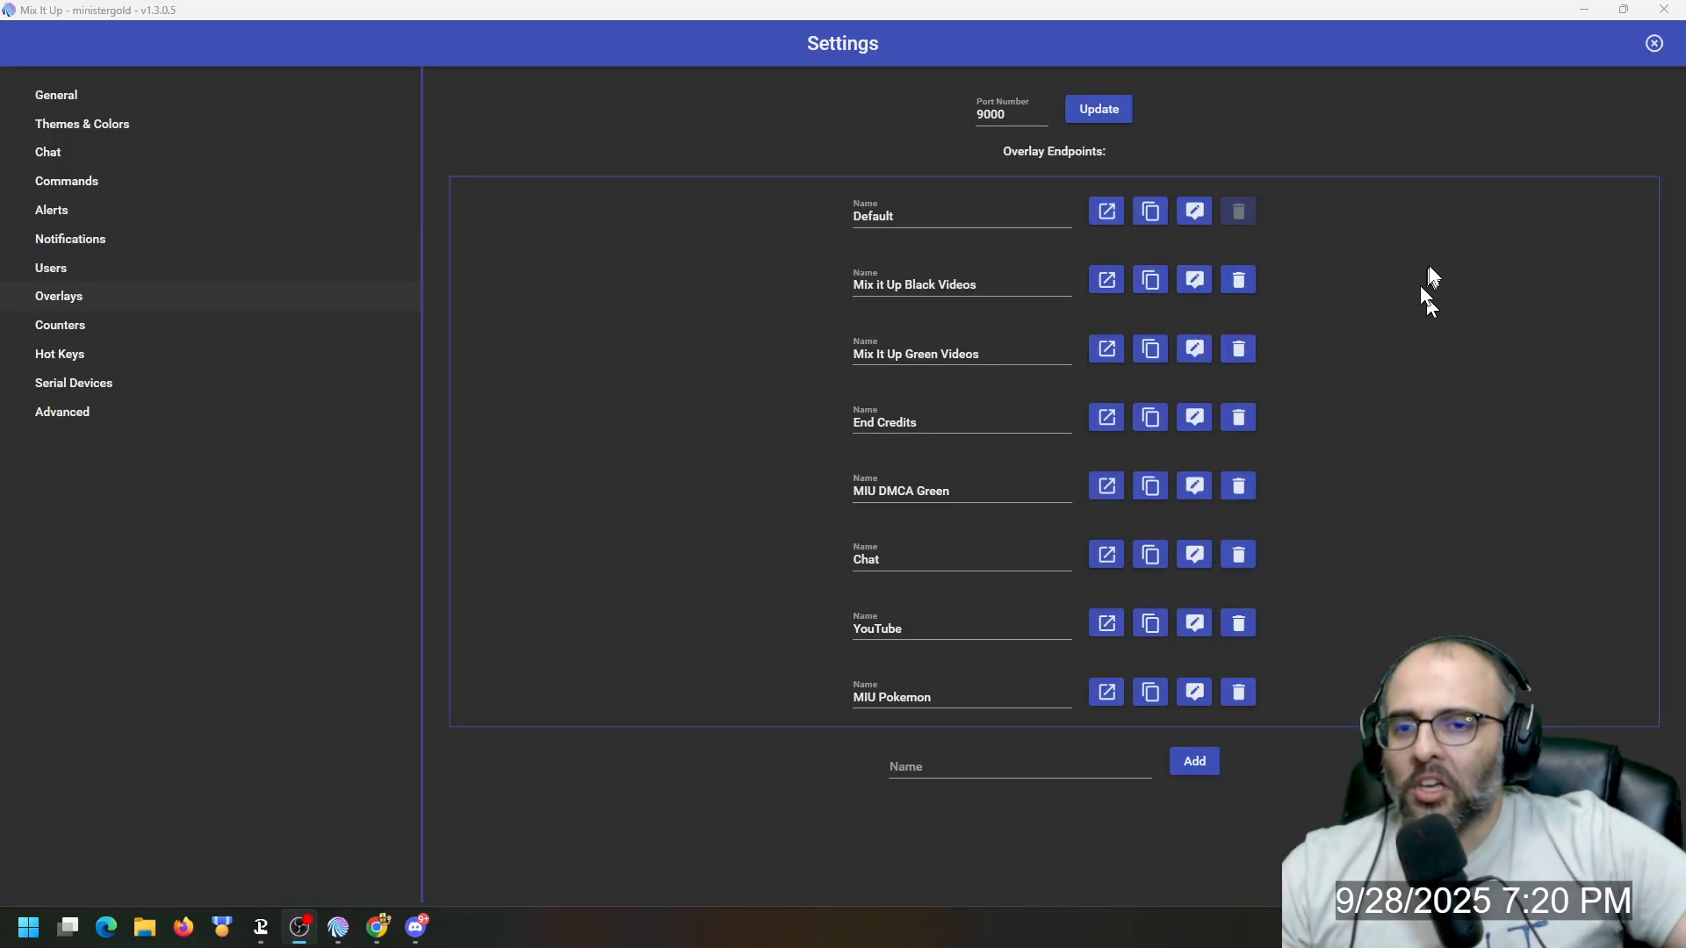
Step: Return to the Pokemon command in Mix It Up, review the Pokemon Black Filter ON action, and expand the Who's that Pokemon Video action
click(1655, 43)
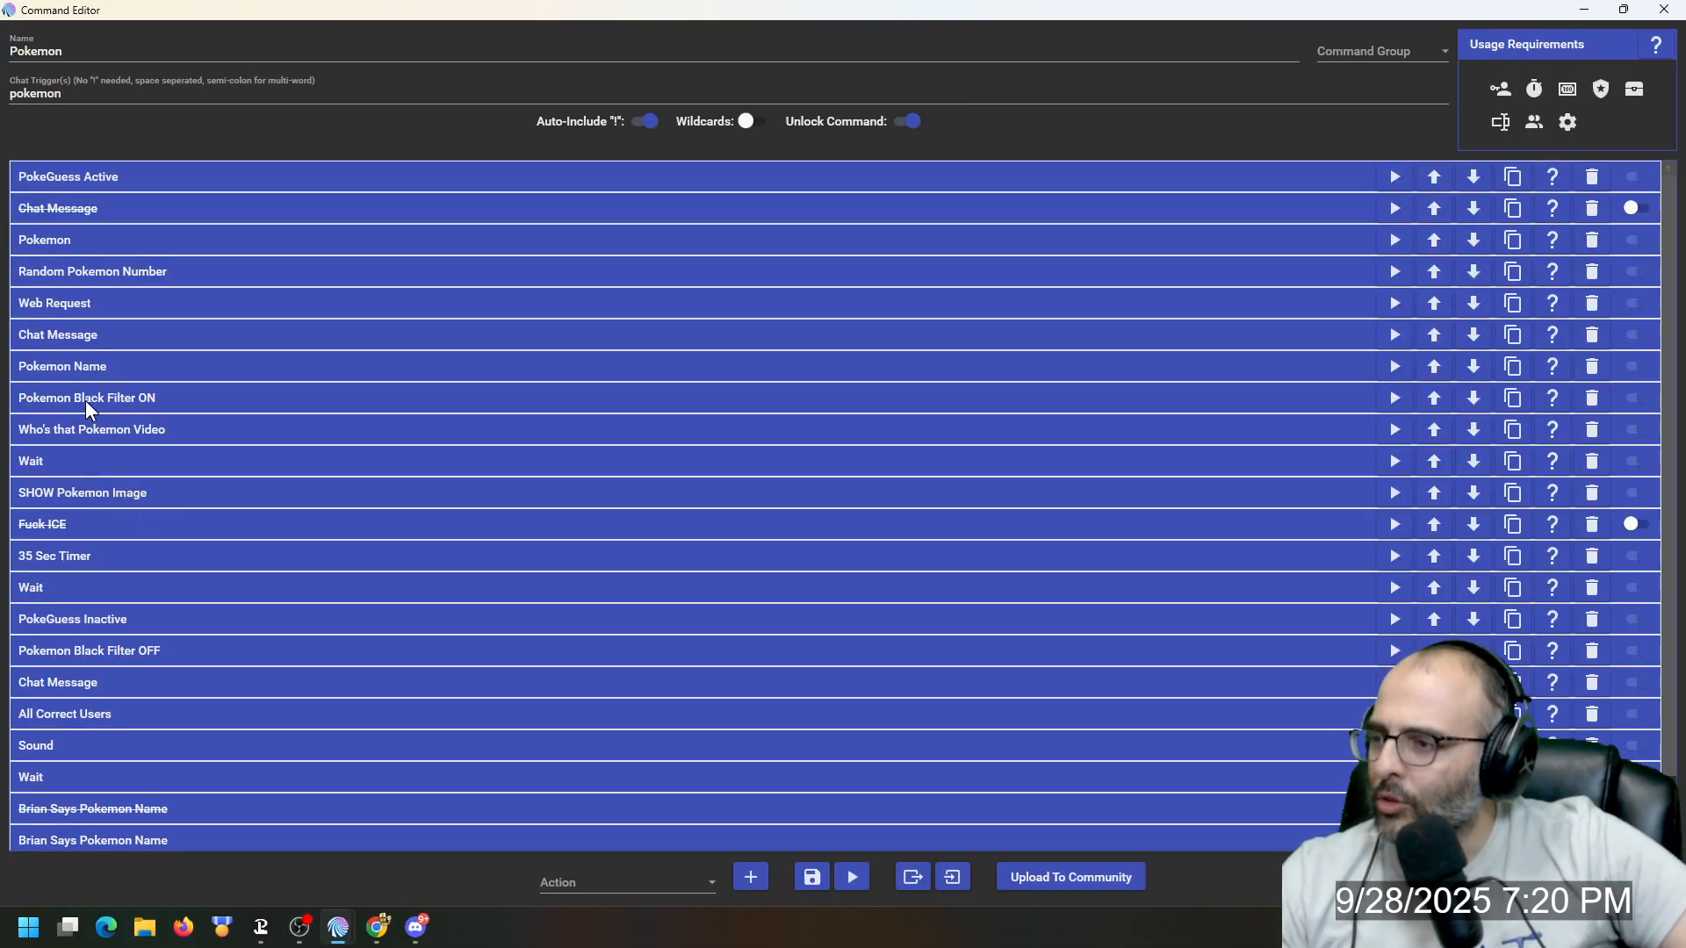
click(86, 401)
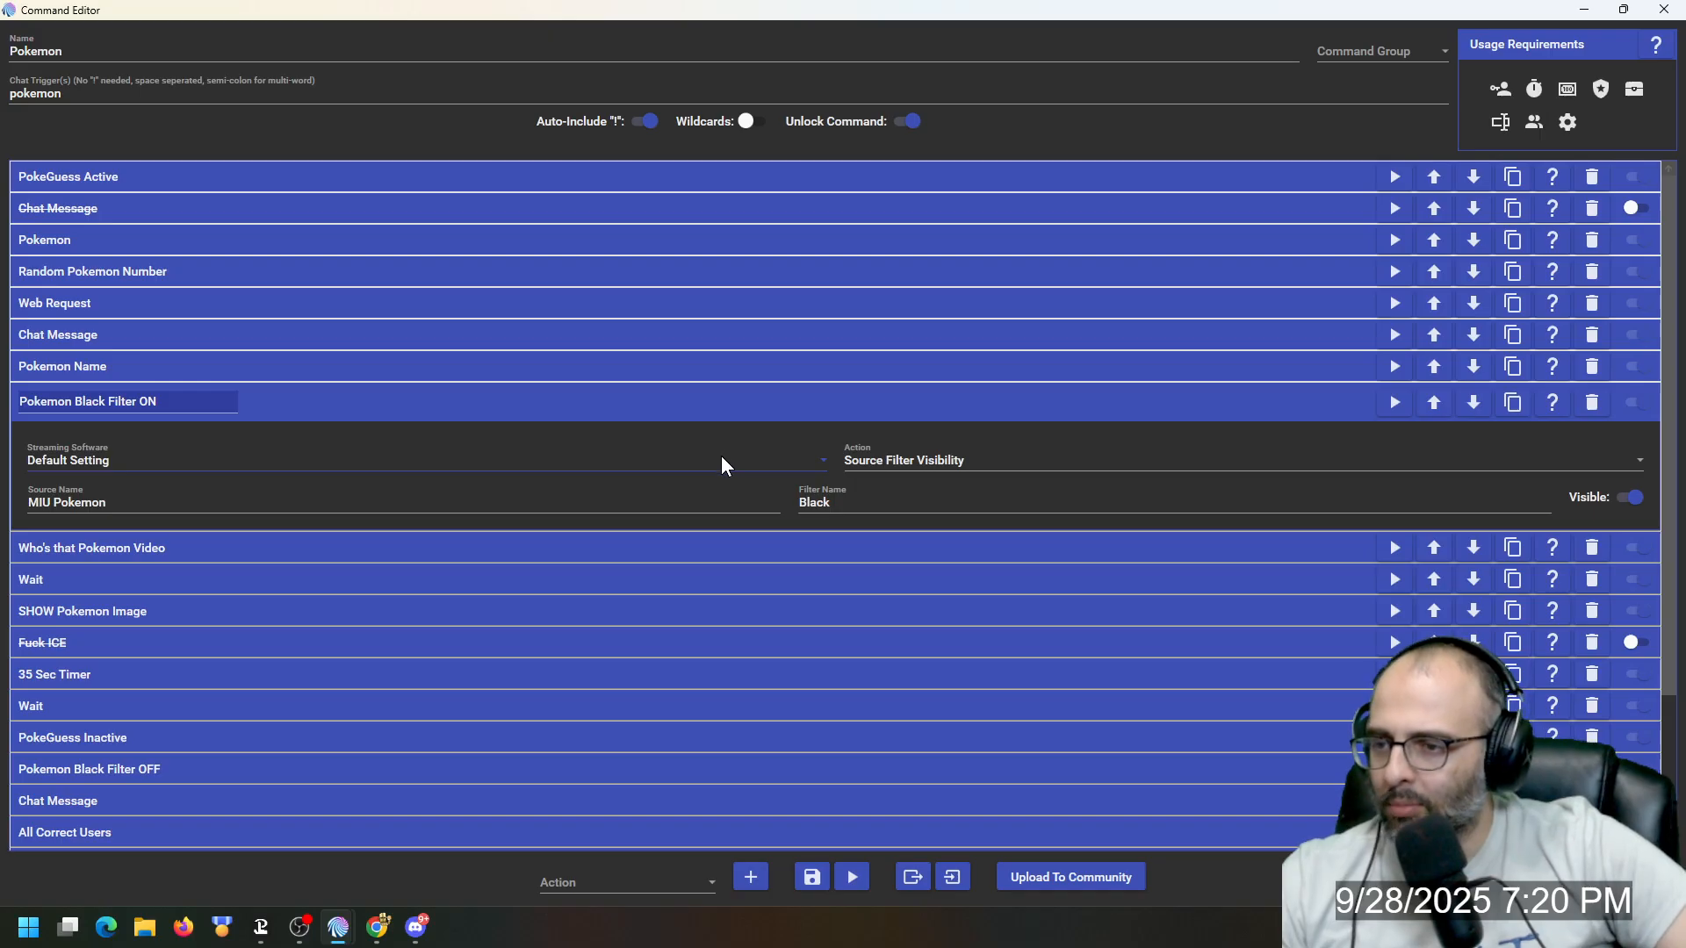
click(645, 407)
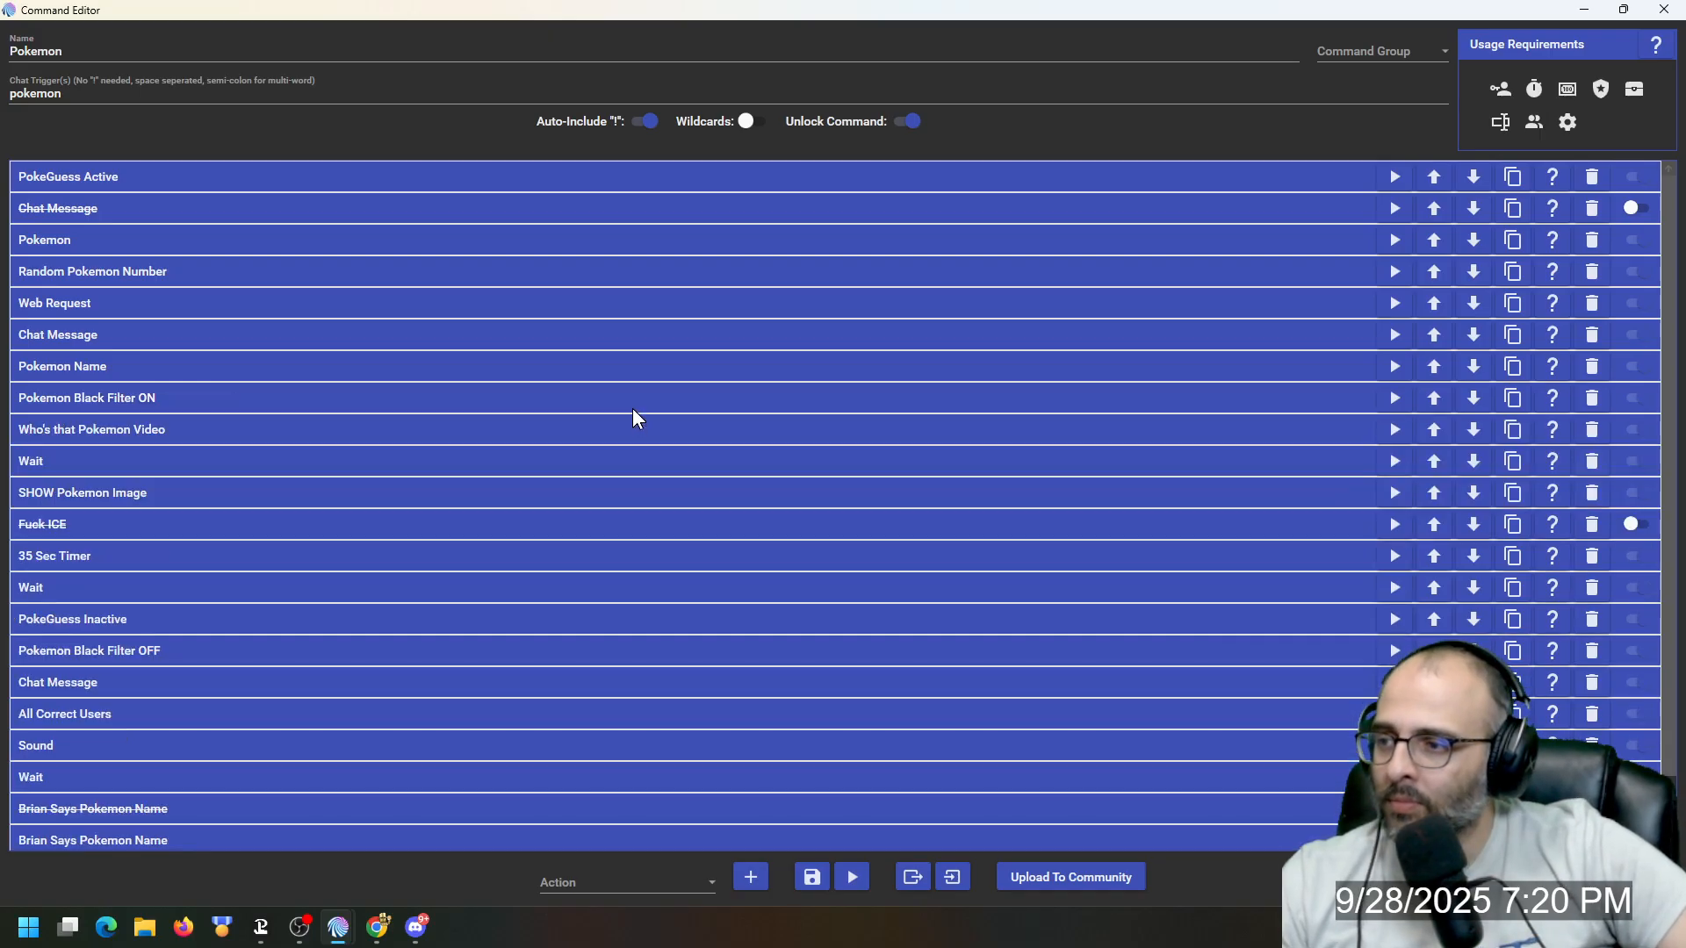
click(202, 429)
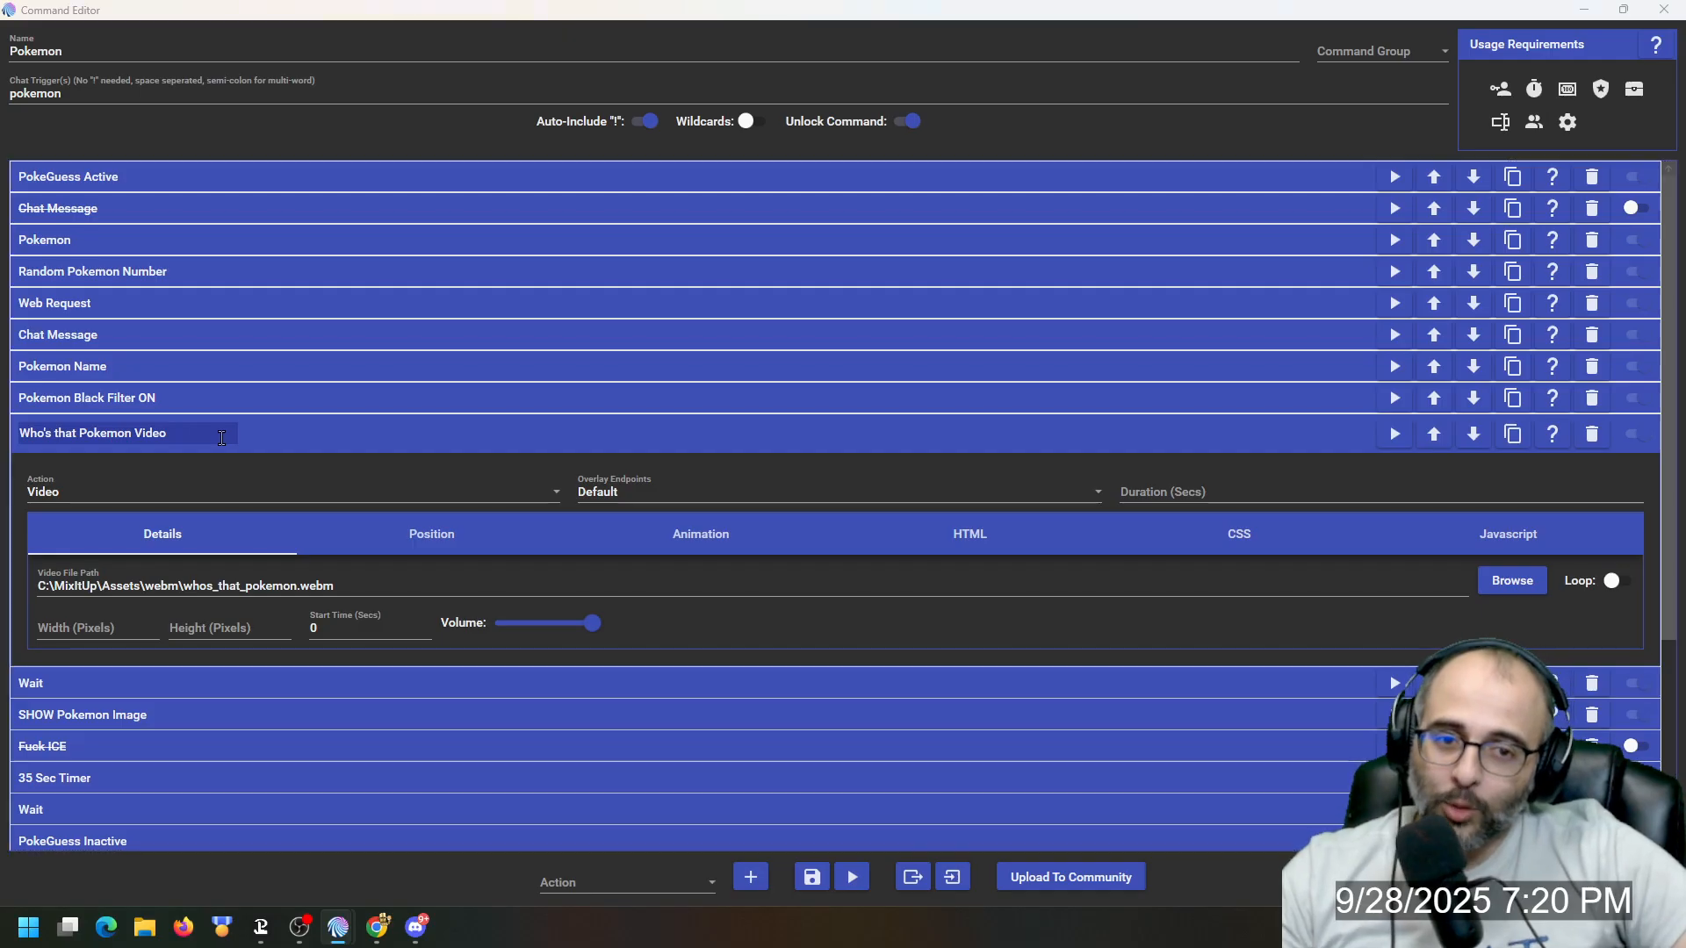
Step: Switch to Chrome, open YouTube in a new tab, and search for "who's that pokemon template"
key(alt+Tab)
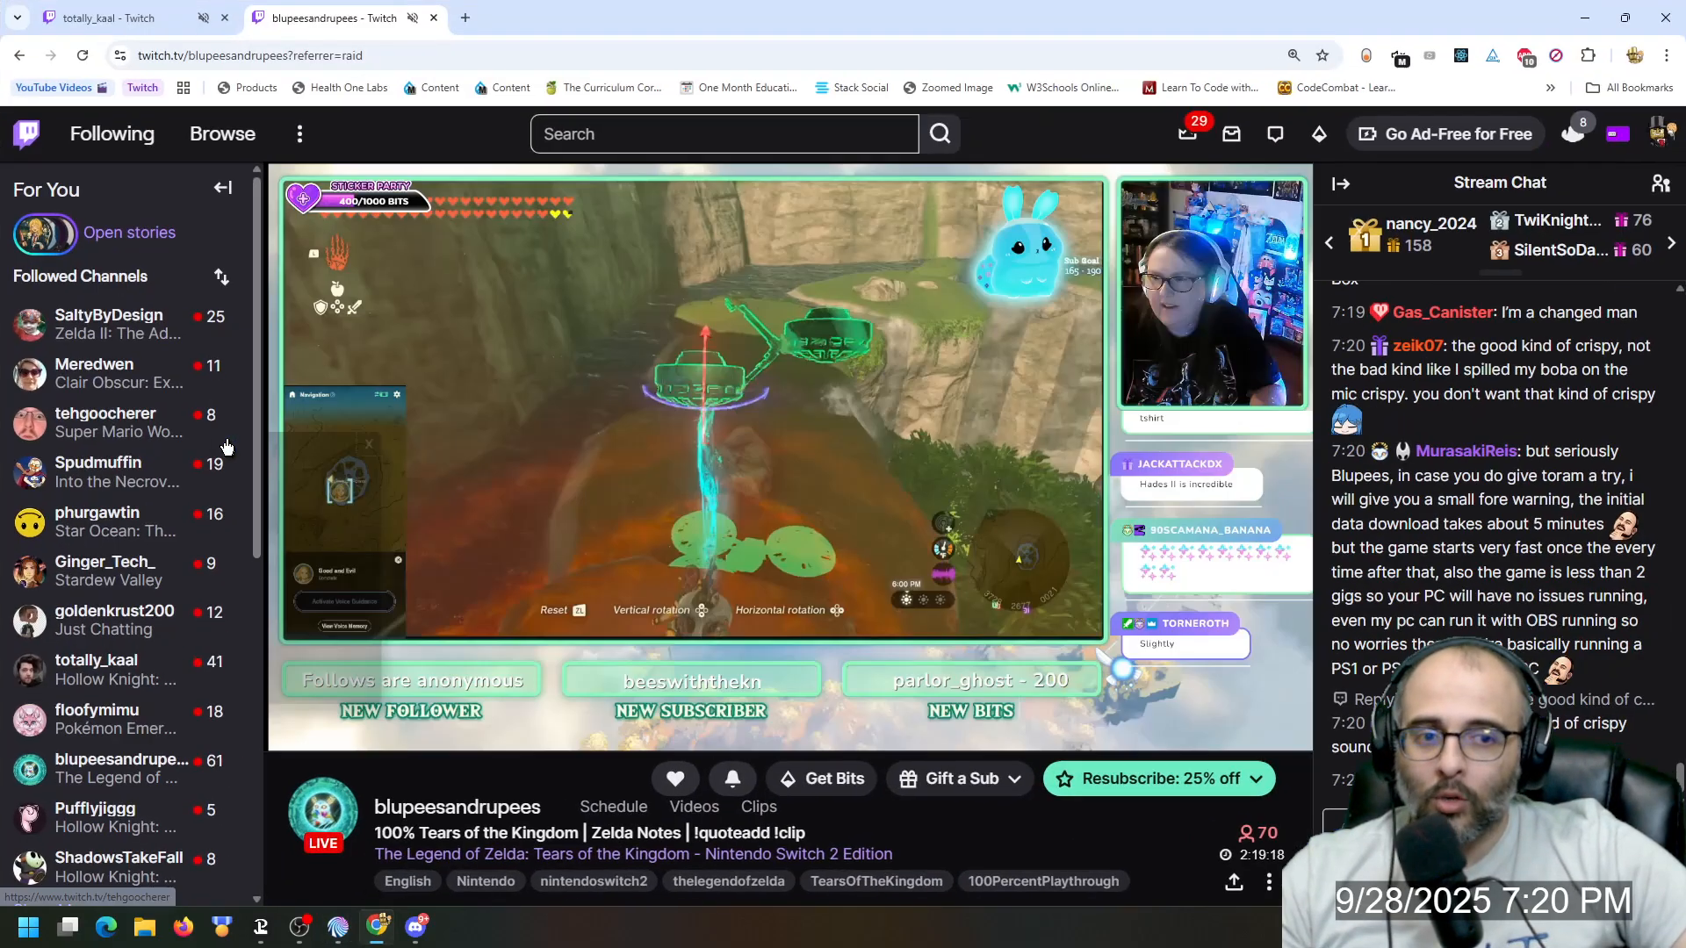
key(ctrl+t)
text(youtu)
key(Return)
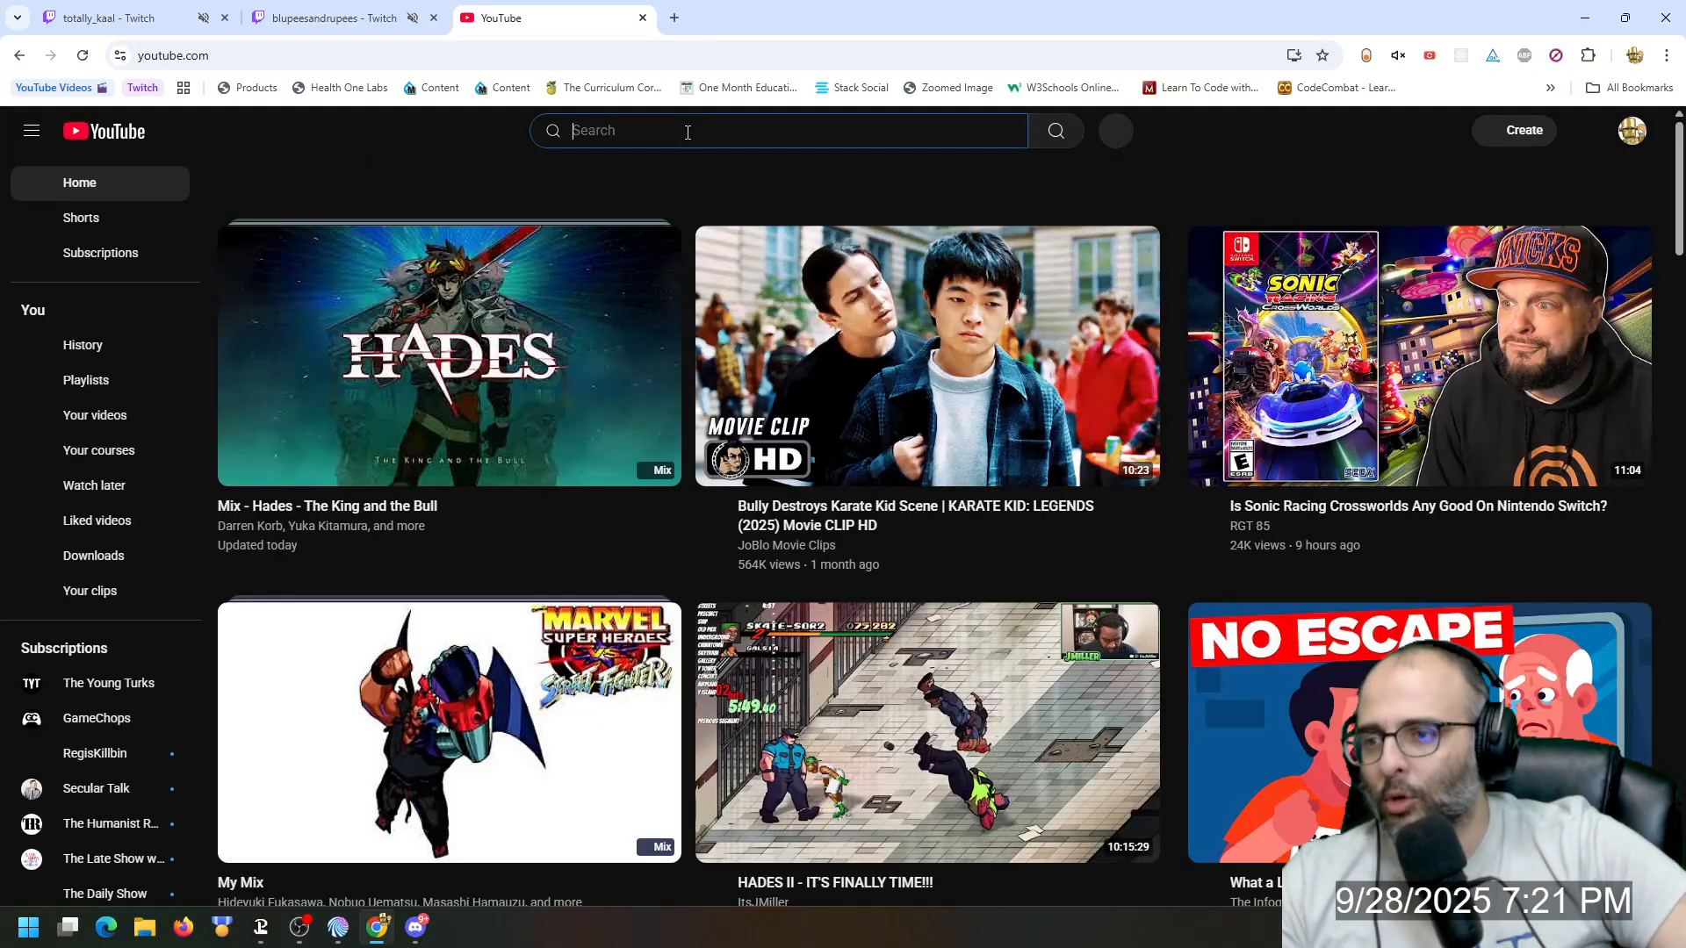
click(687, 132)
text(who's that pok)
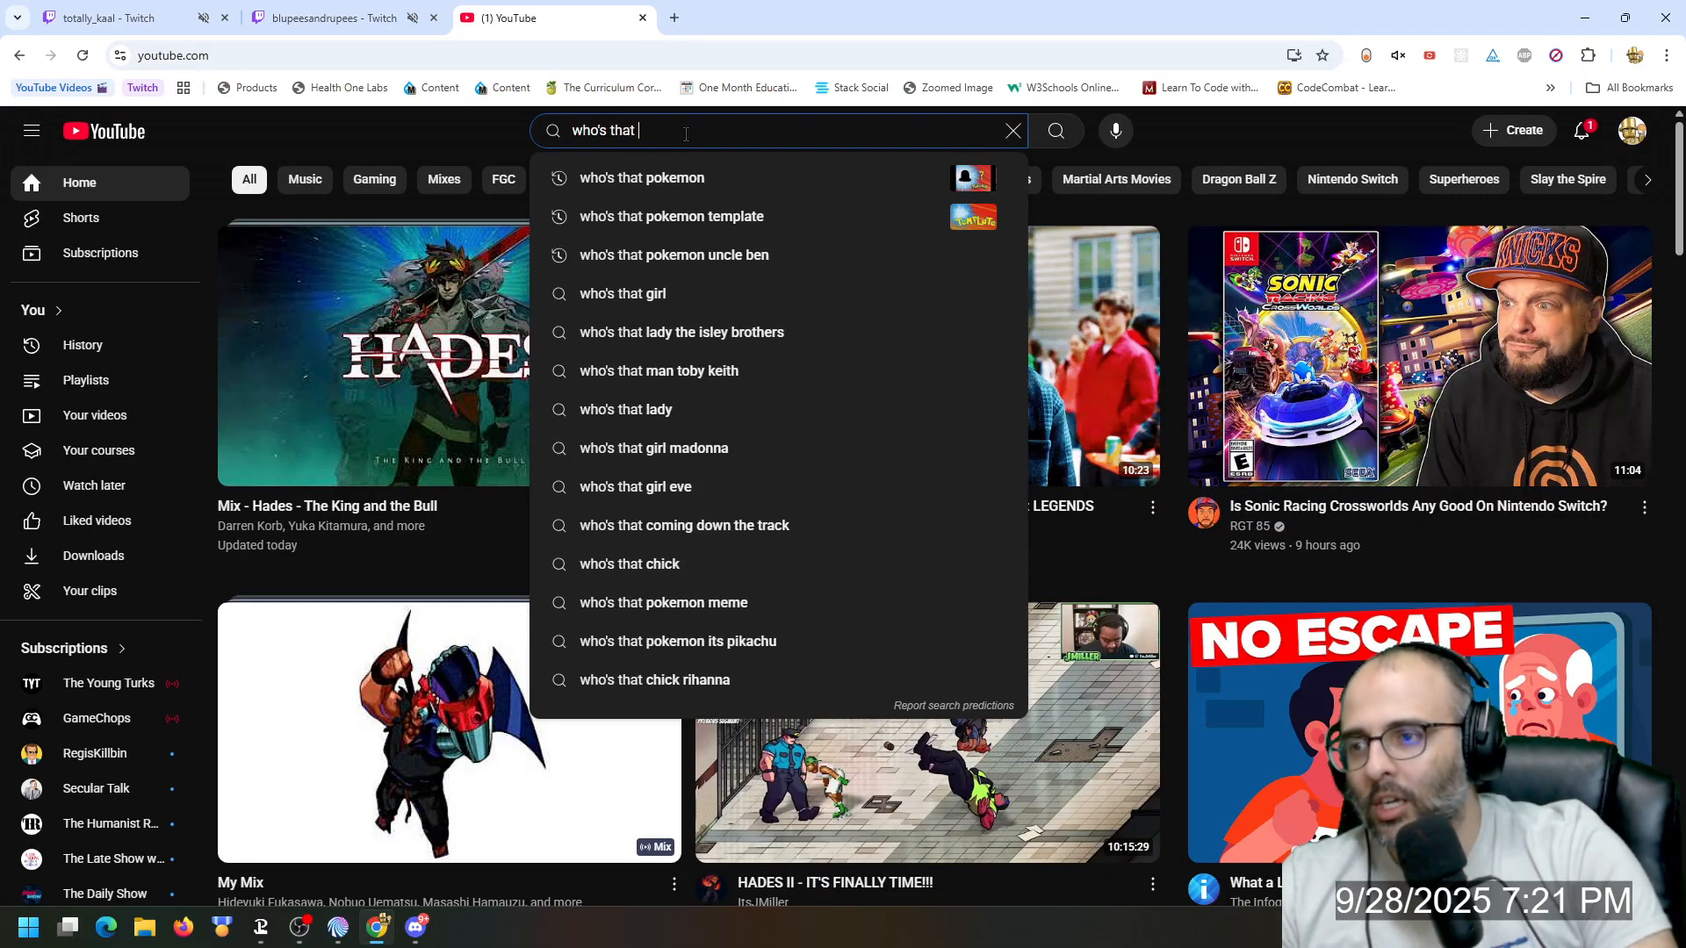
key(Down)
key(Down)
key(Return)
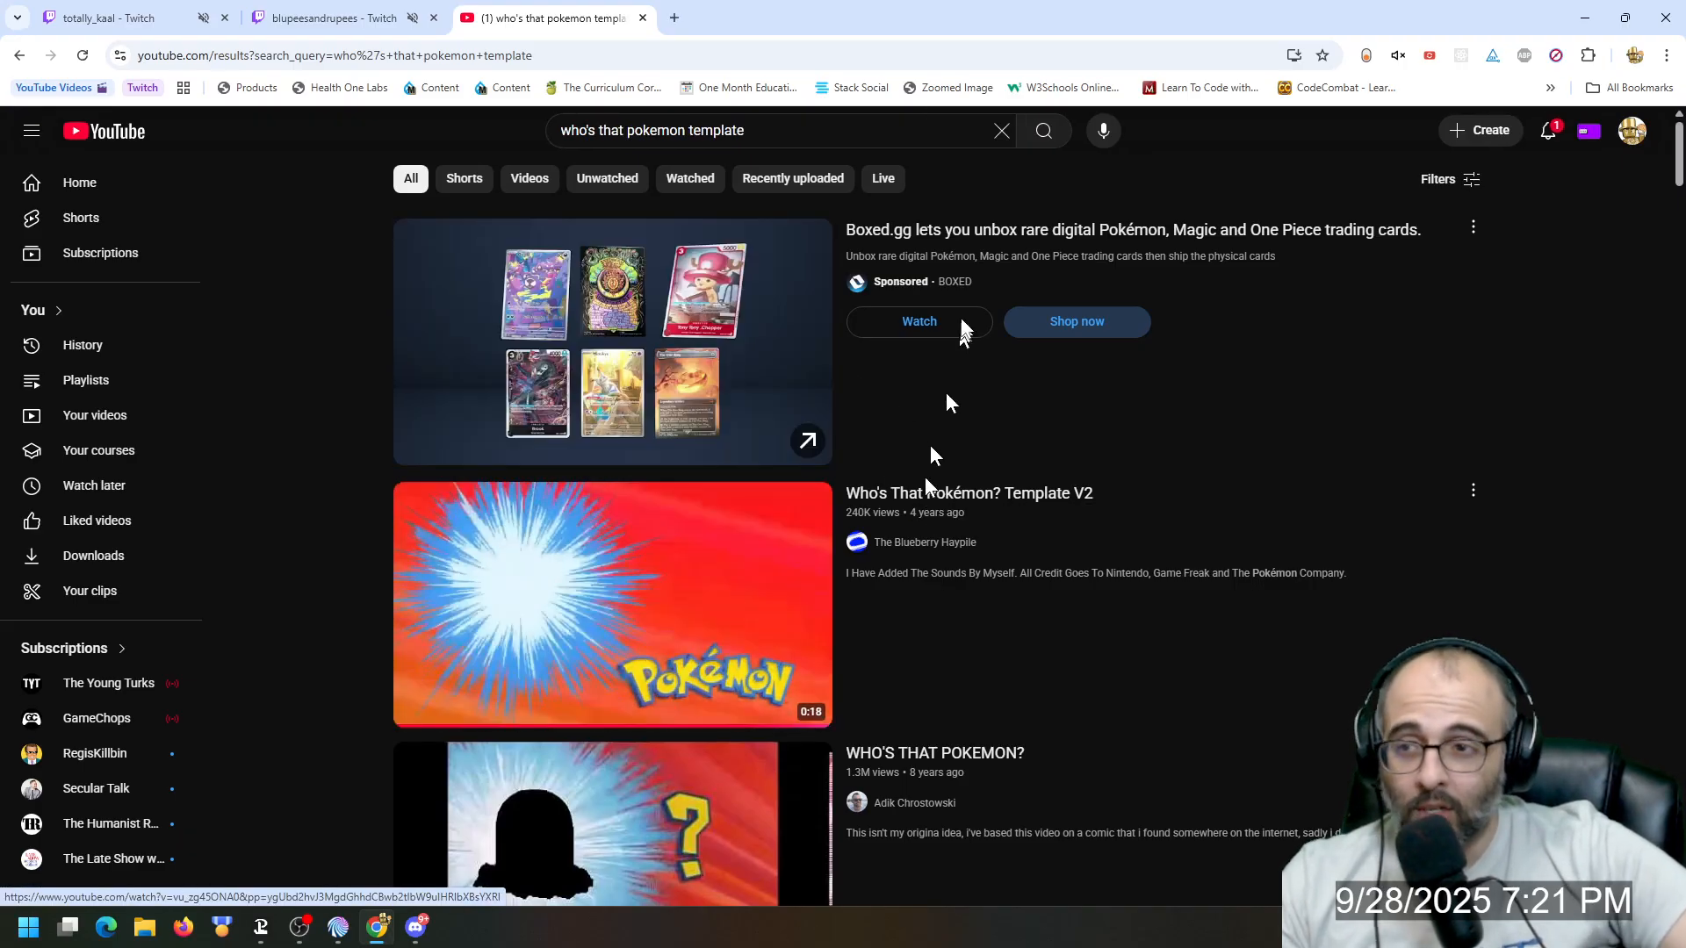
Step: Search Google for "youtube to mp4" in a new tab, look through the converter results, and return to the YouTube search
click(675, 20)
text(yo)
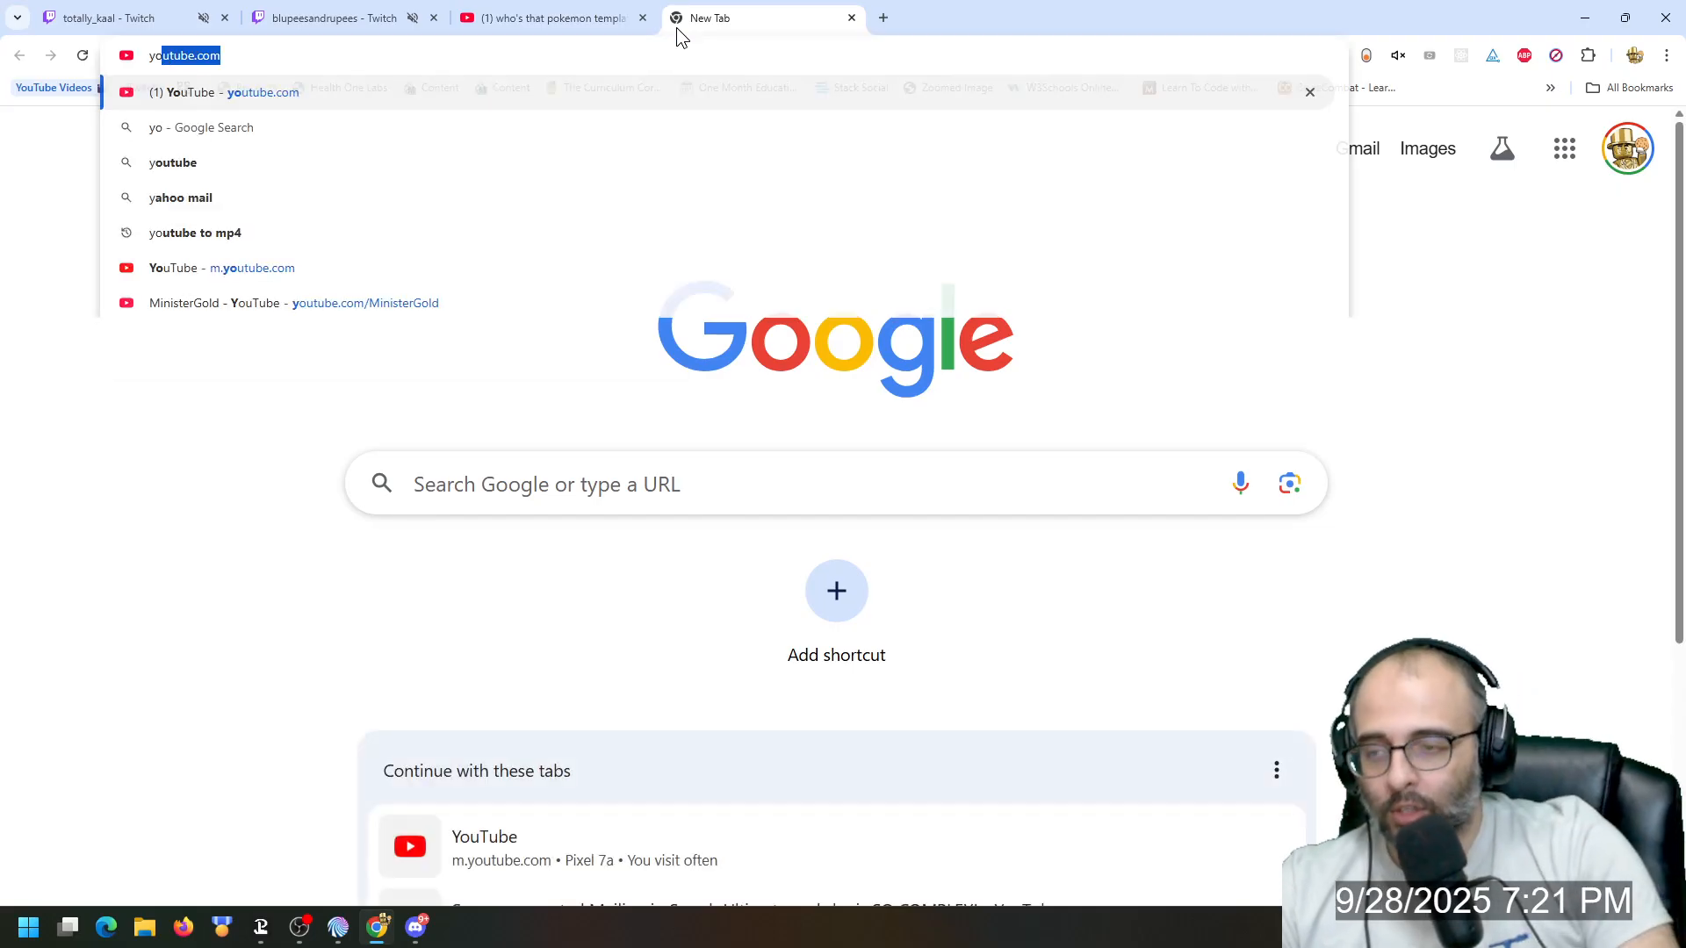
text(utube to mp4)
key(Return)
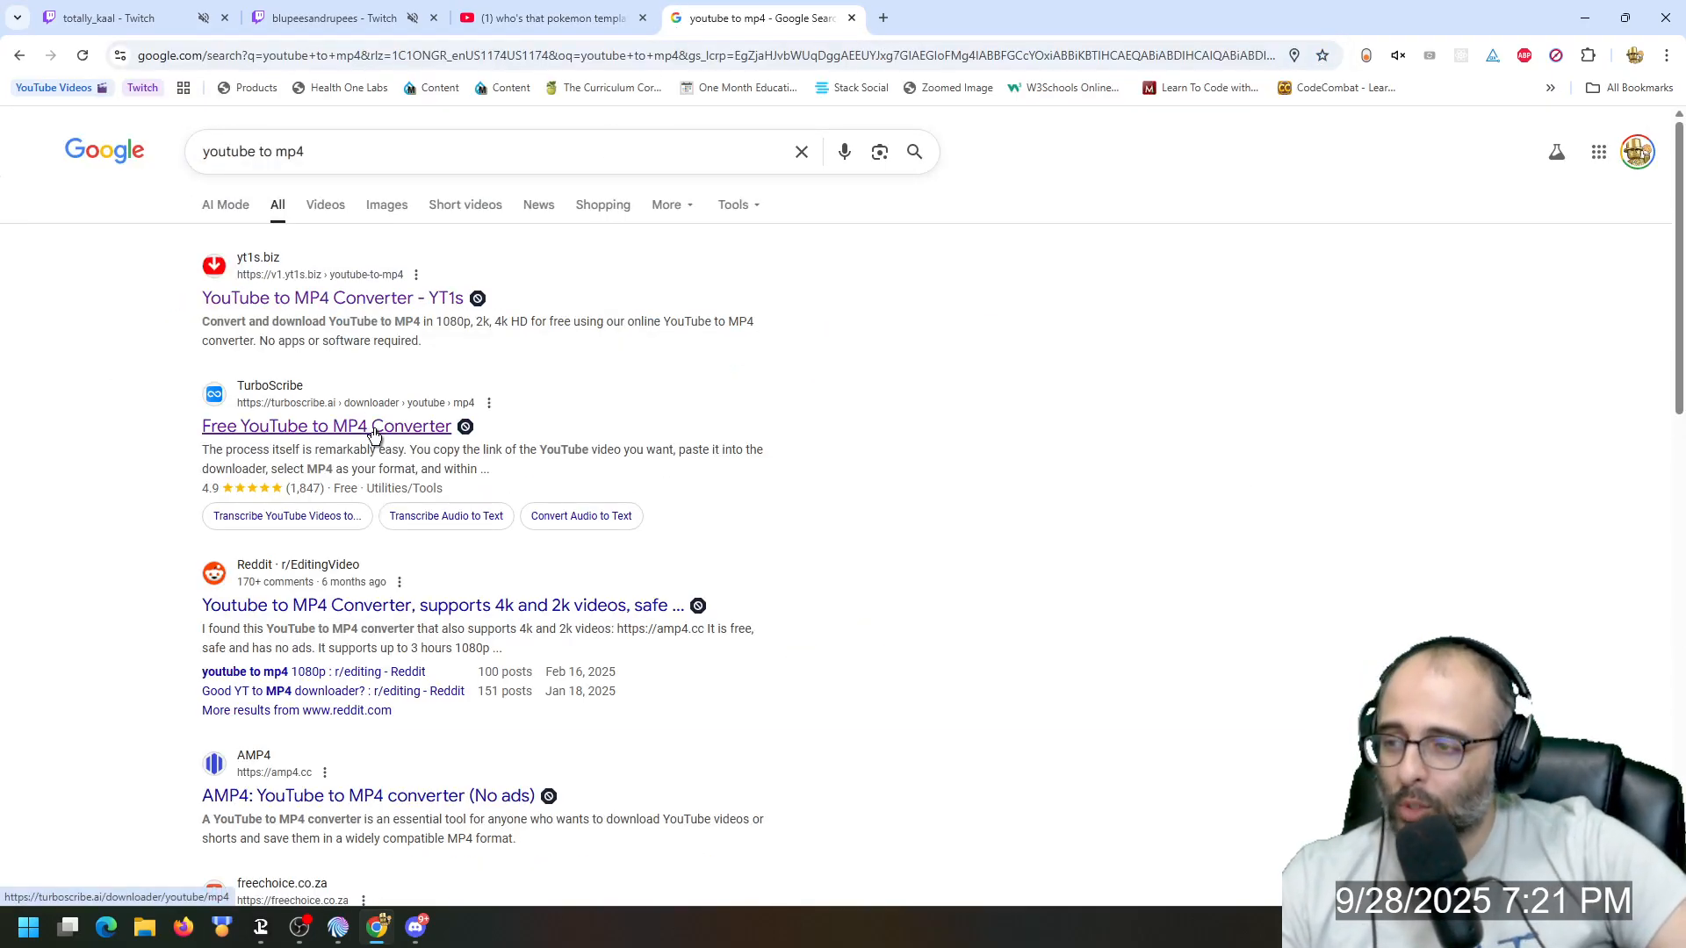
scroll(335, 466, down, 3)
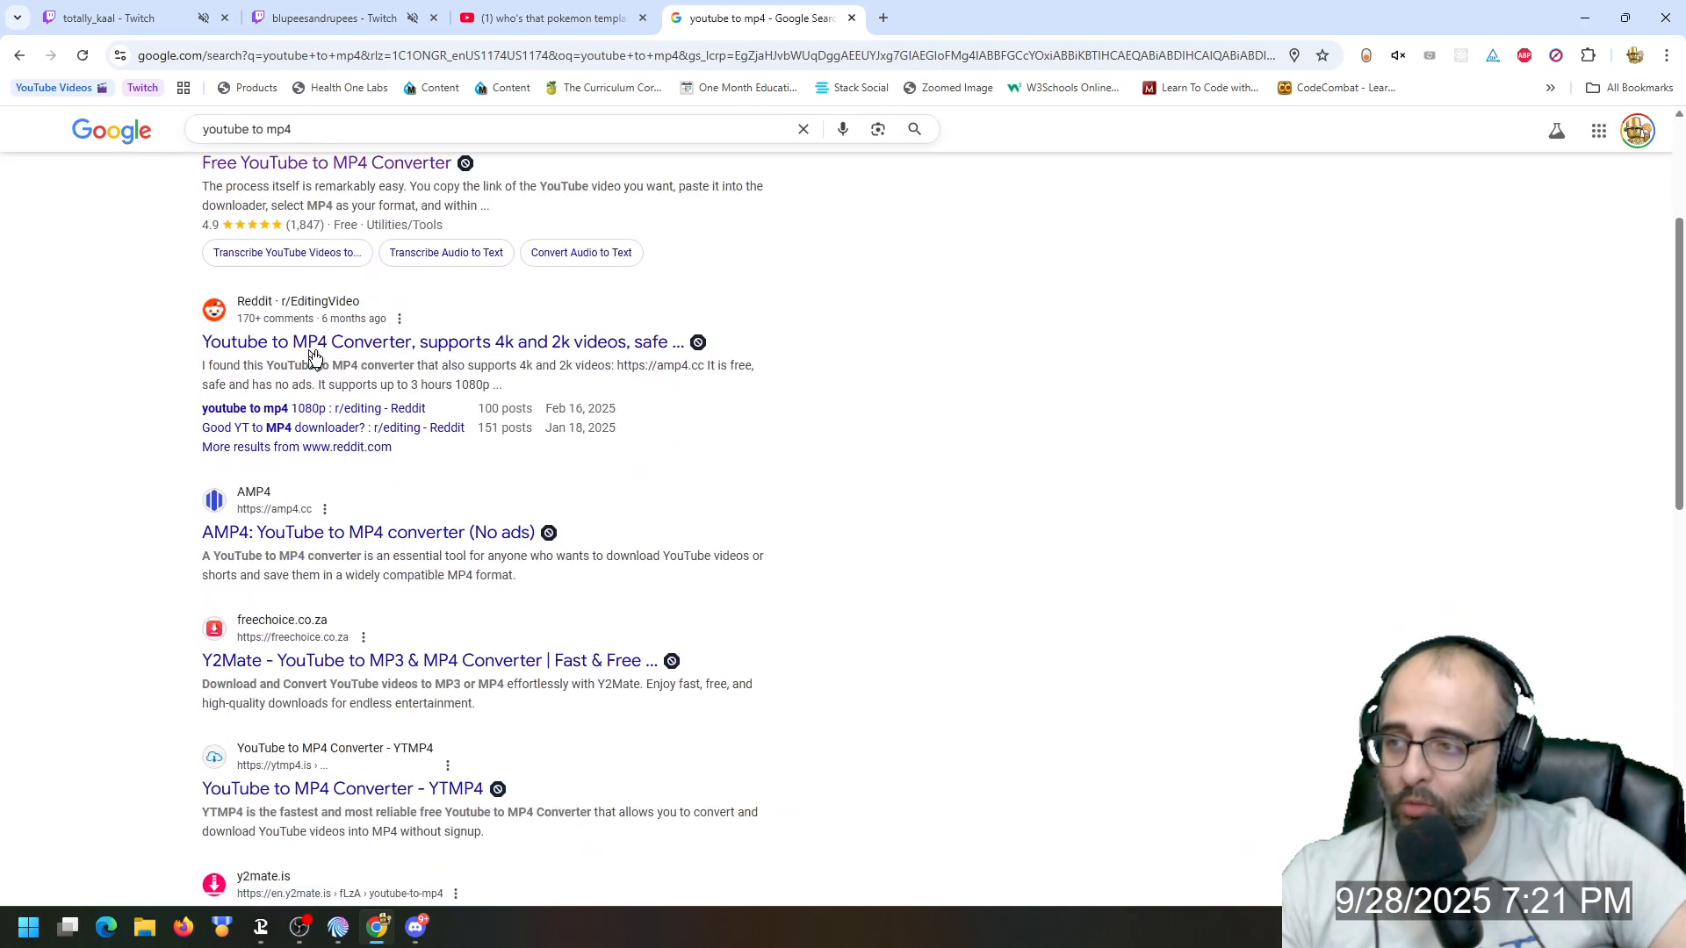
scroll(299, 374, up, 2)
scroll(338, 376, down, 4)
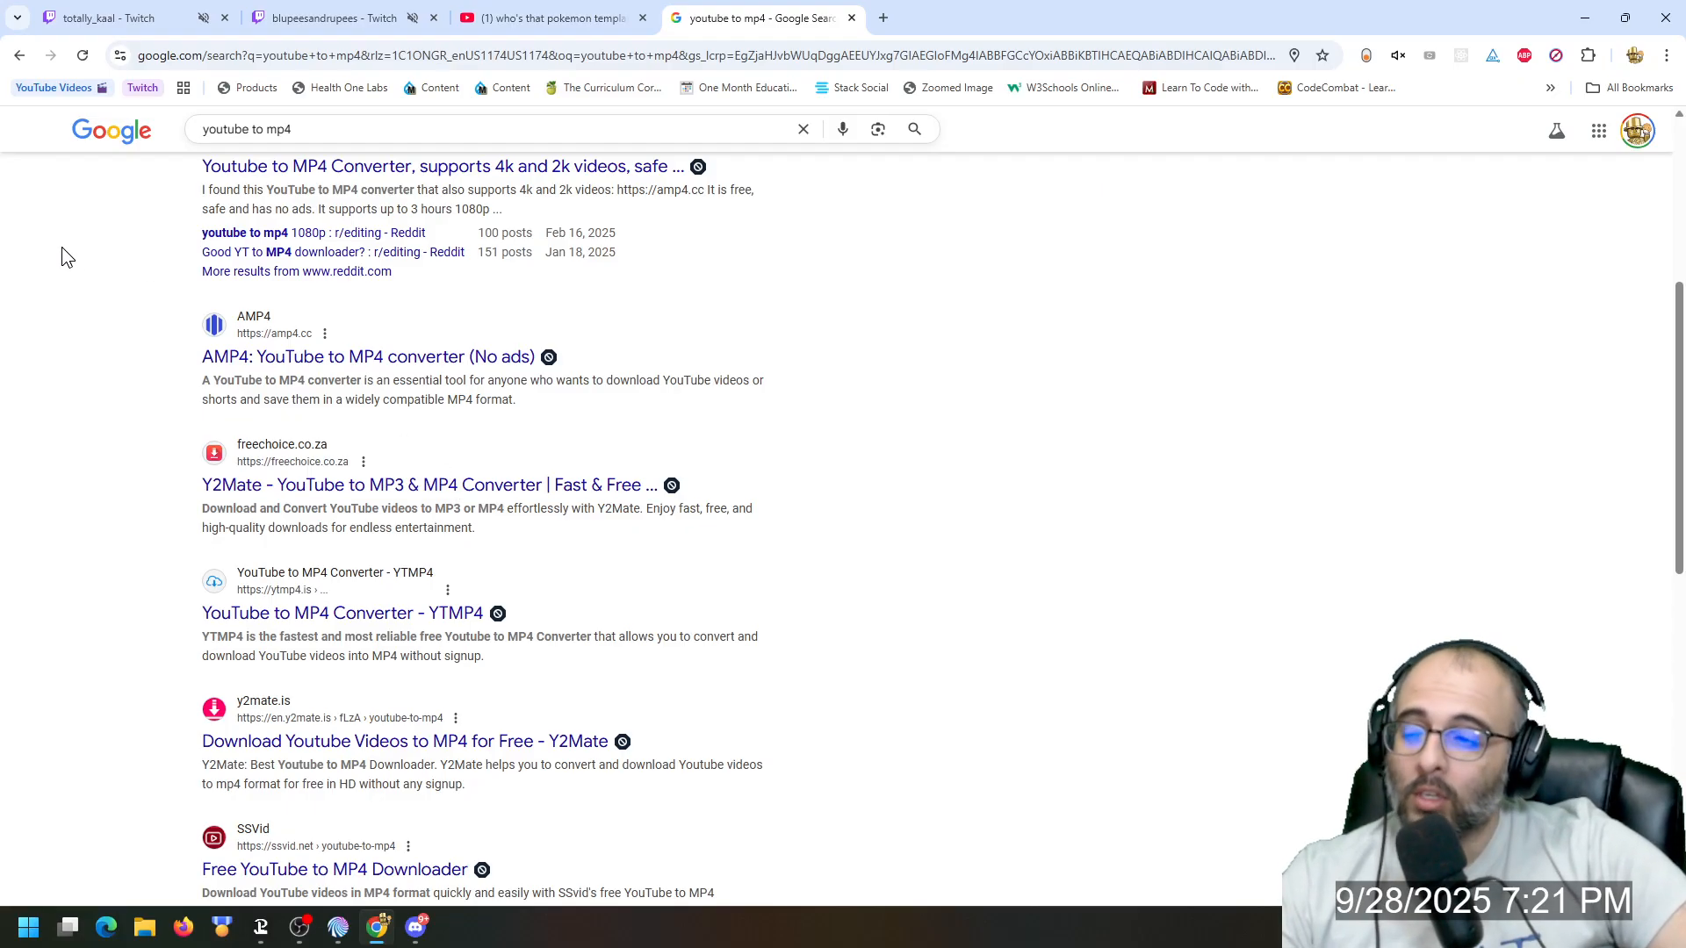
click(597, 19)
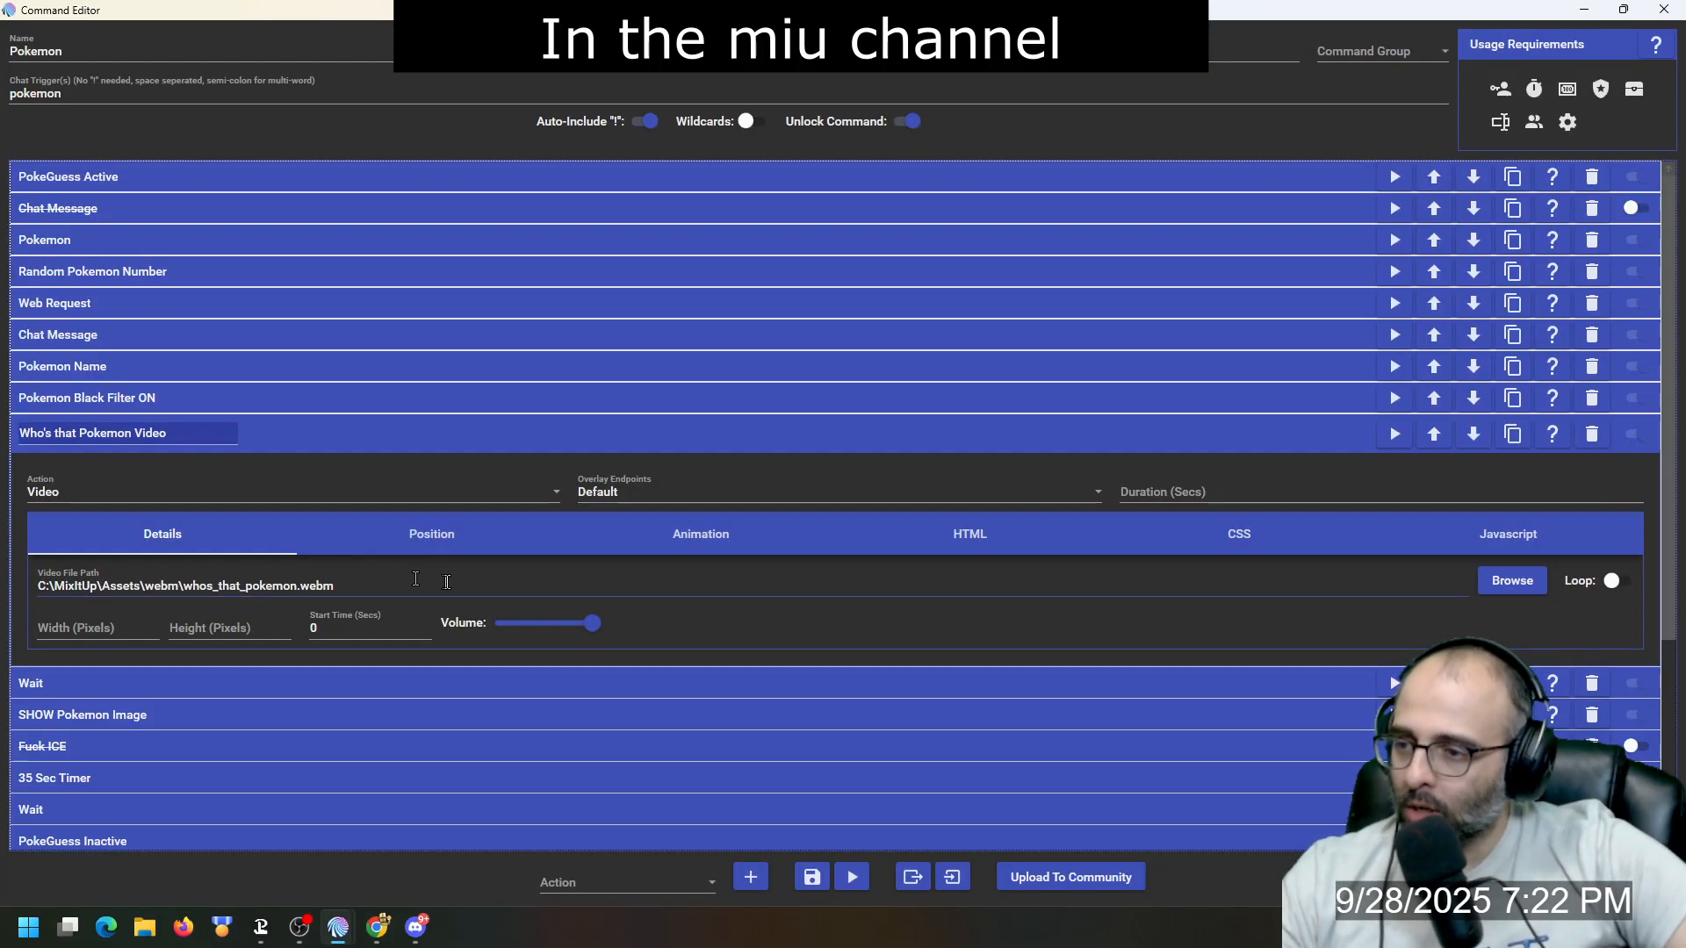
Step: Examine the details, position and animation settings of the Who's that Pokemon Video action in Mix It Up
mouse_move(594, 630)
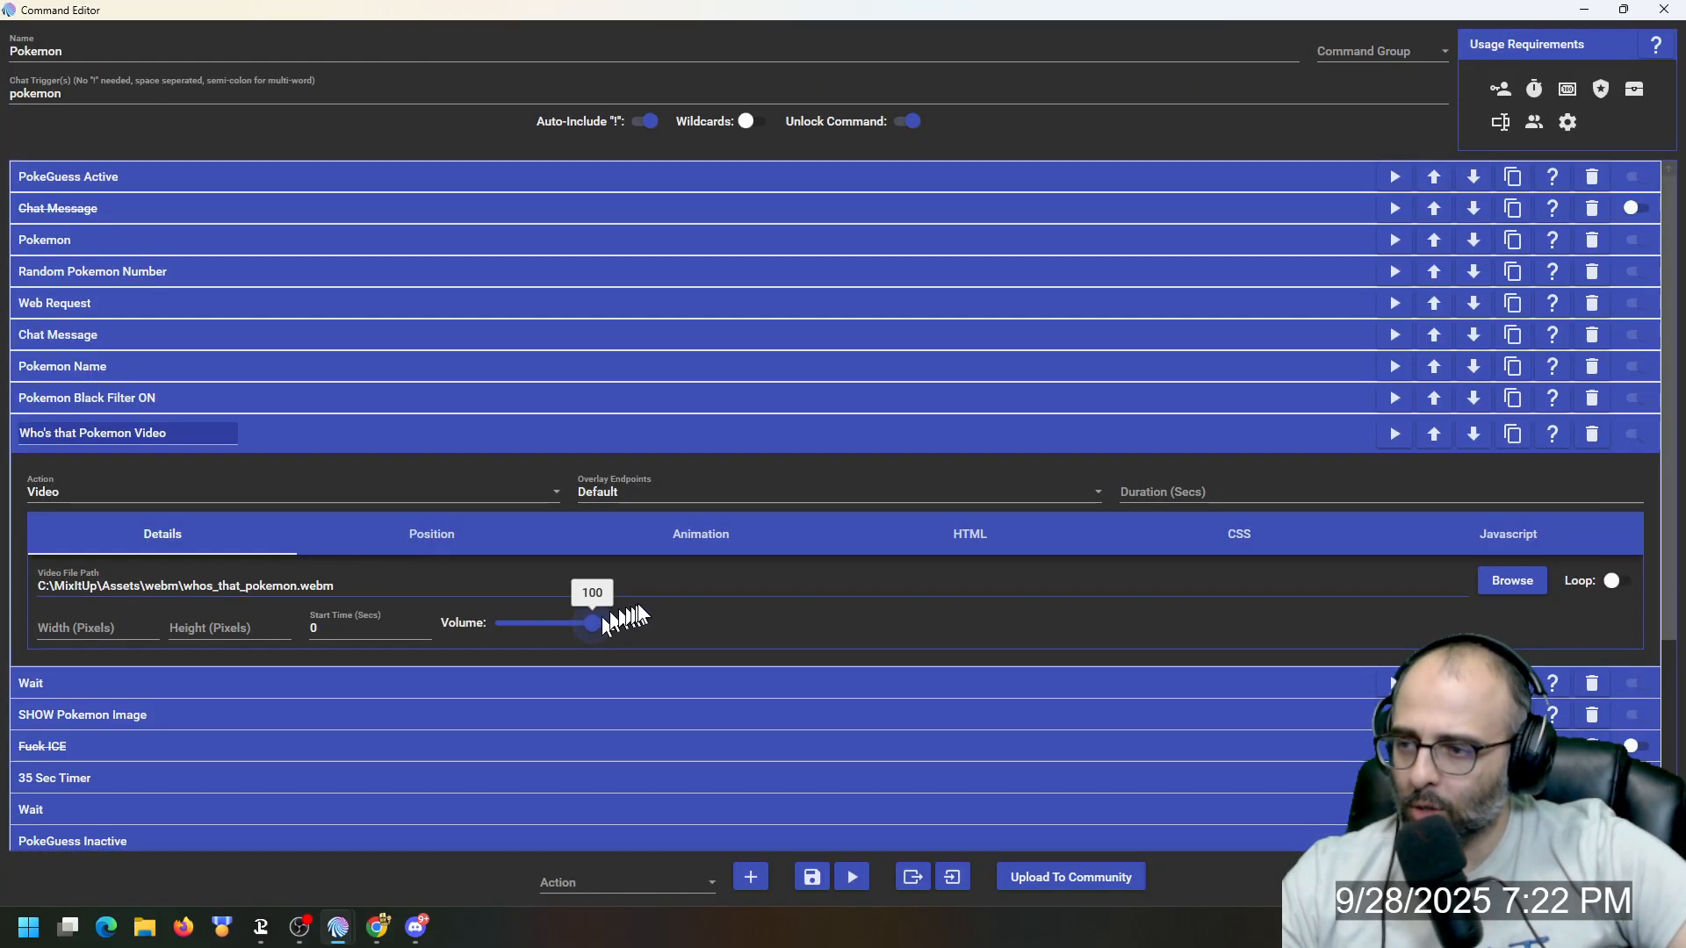
click(418, 540)
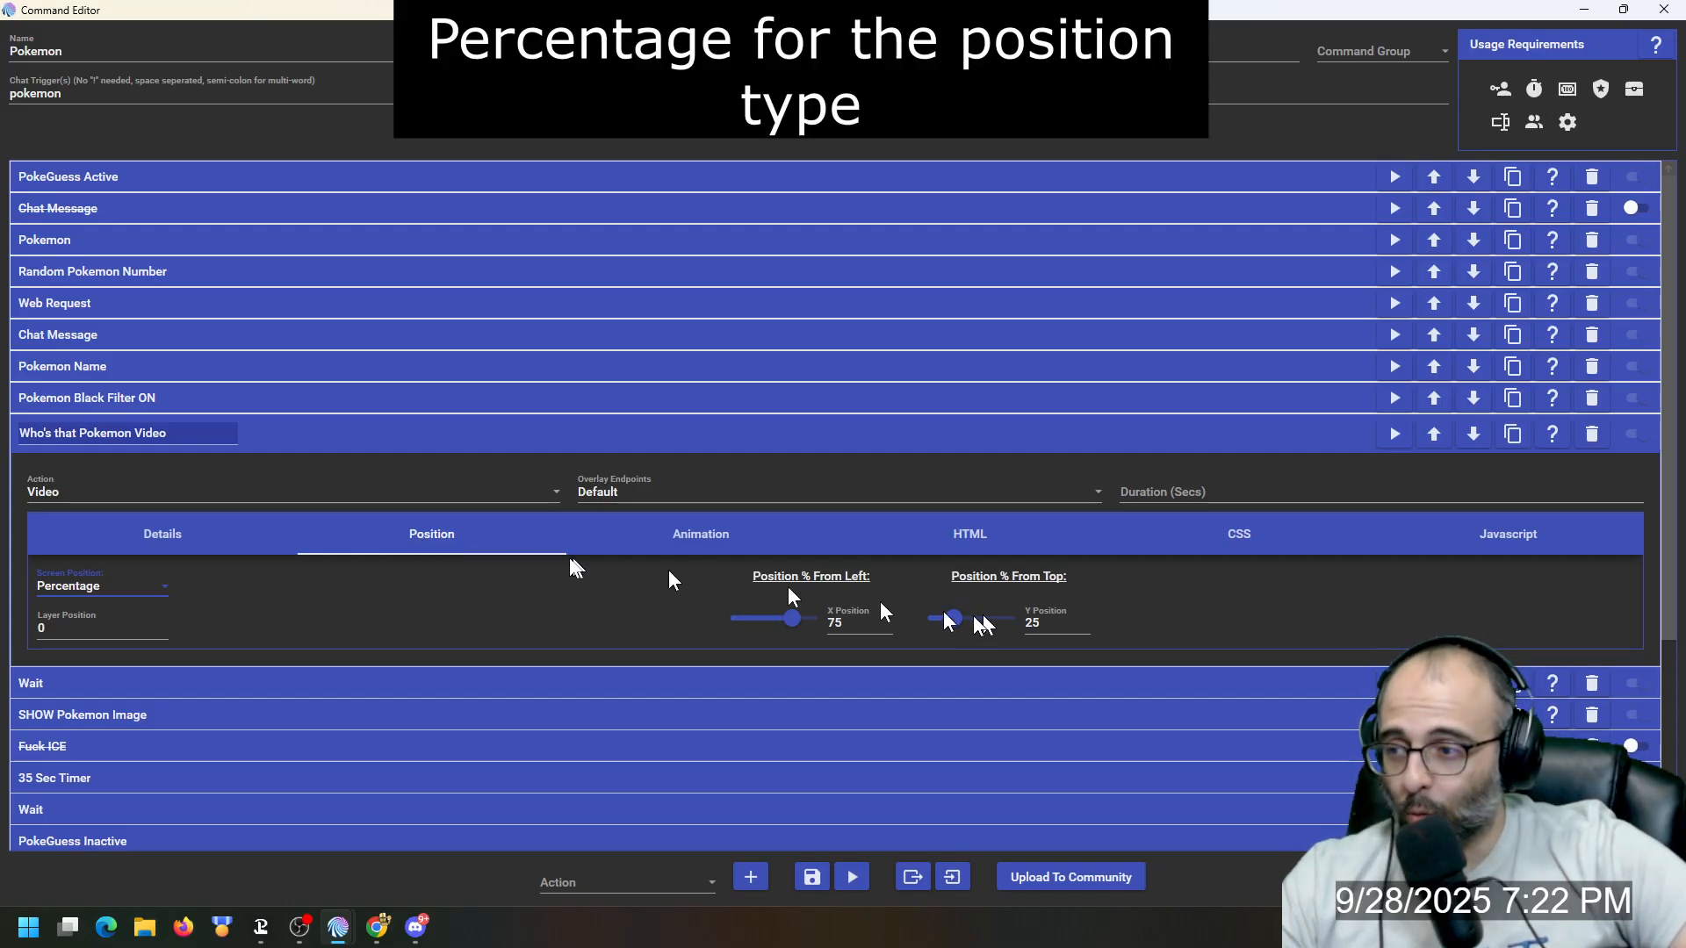
click(187, 535)
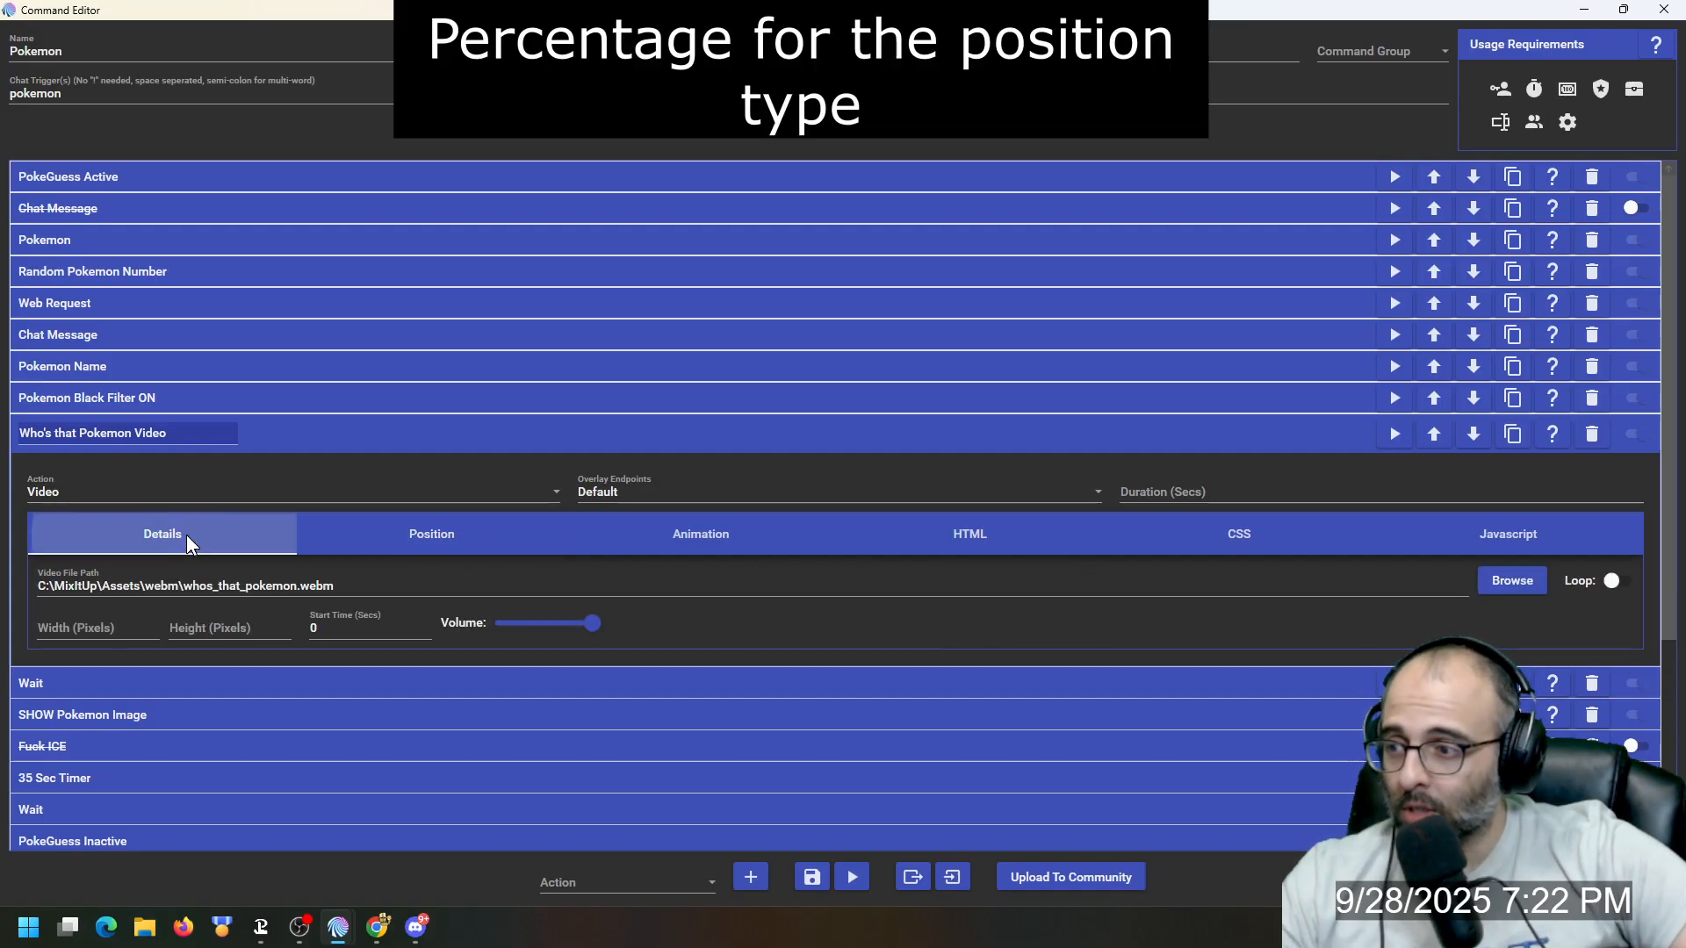
click(466, 530)
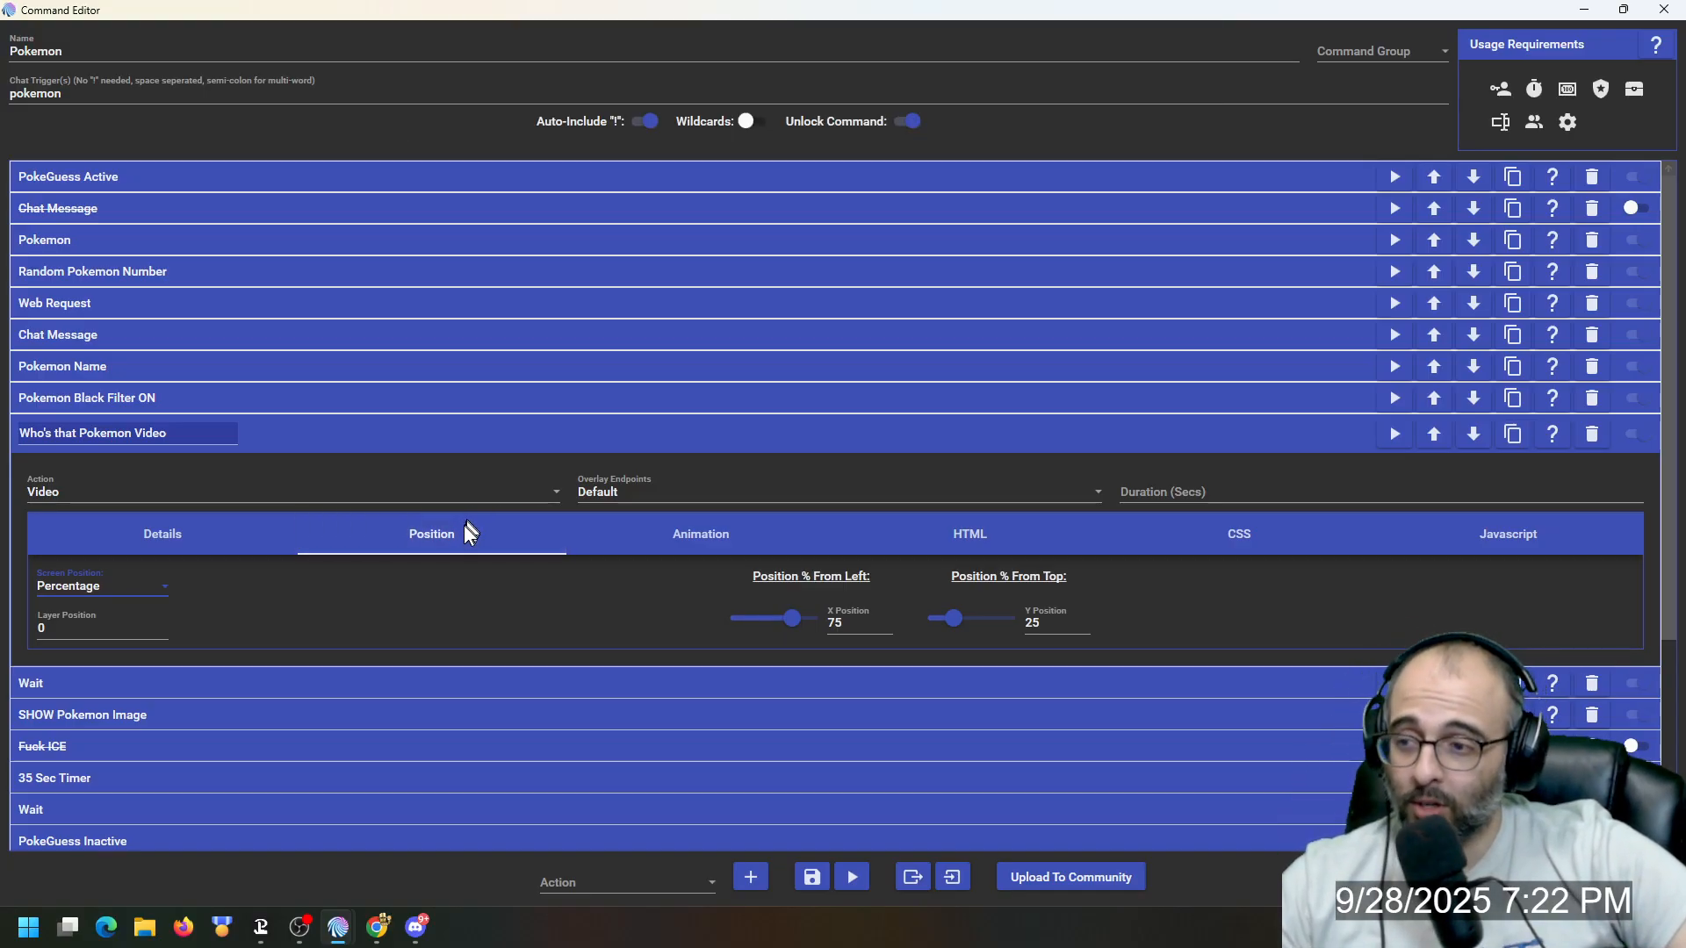
click(155, 542)
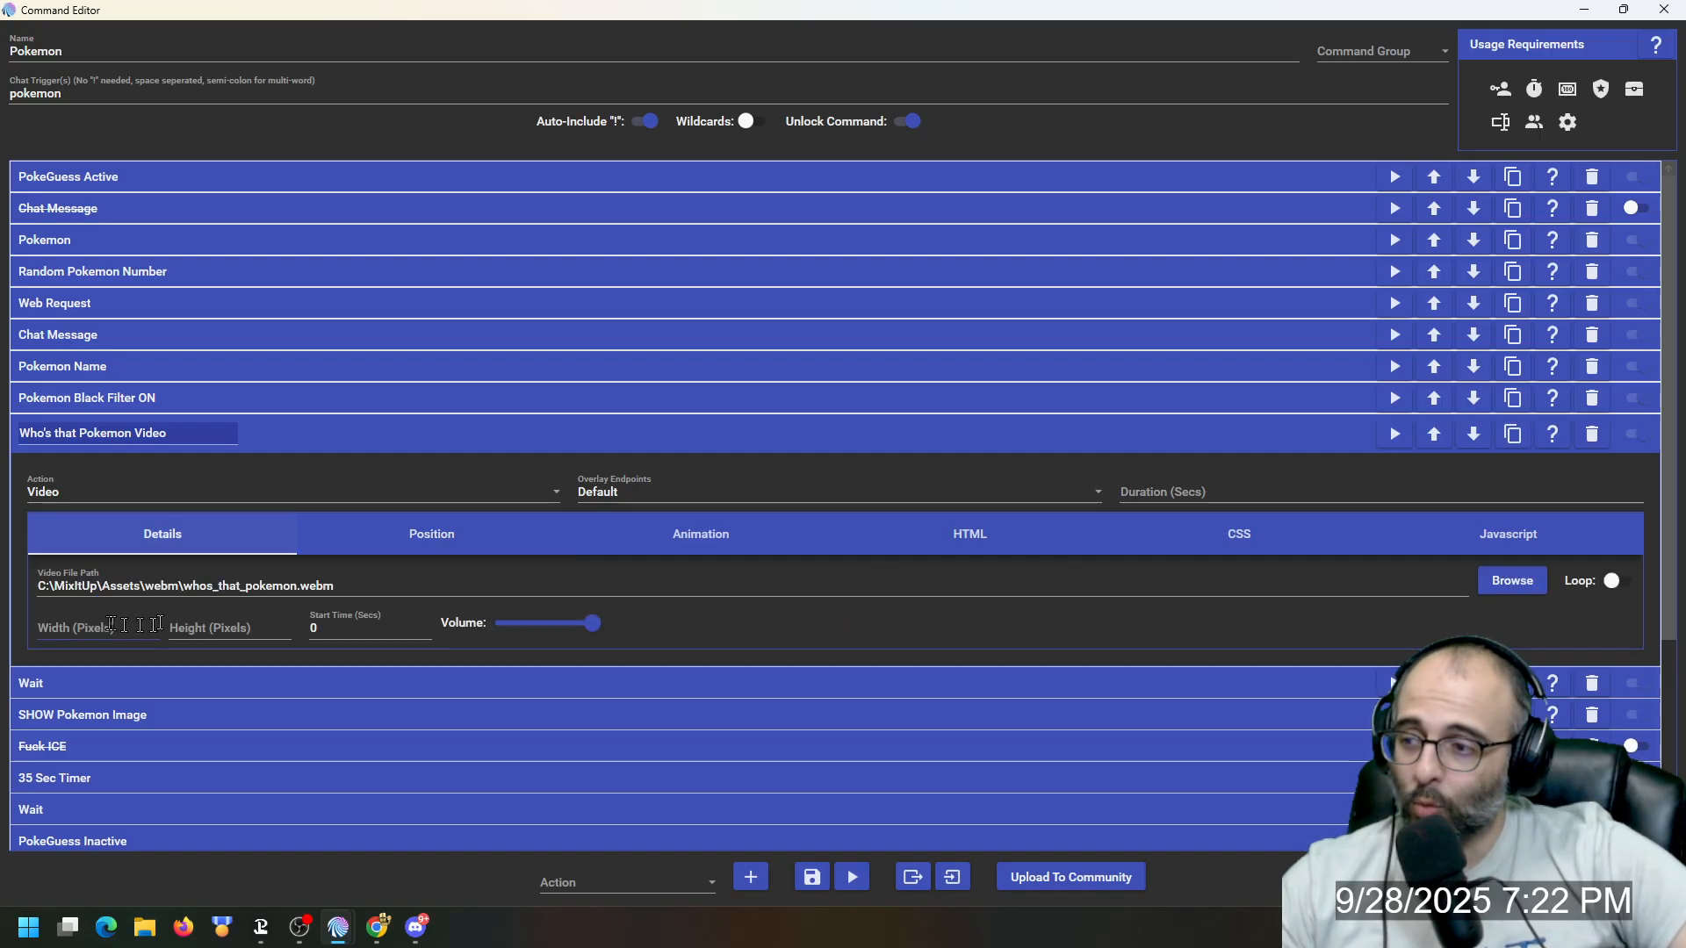
click(434, 541)
click(693, 539)
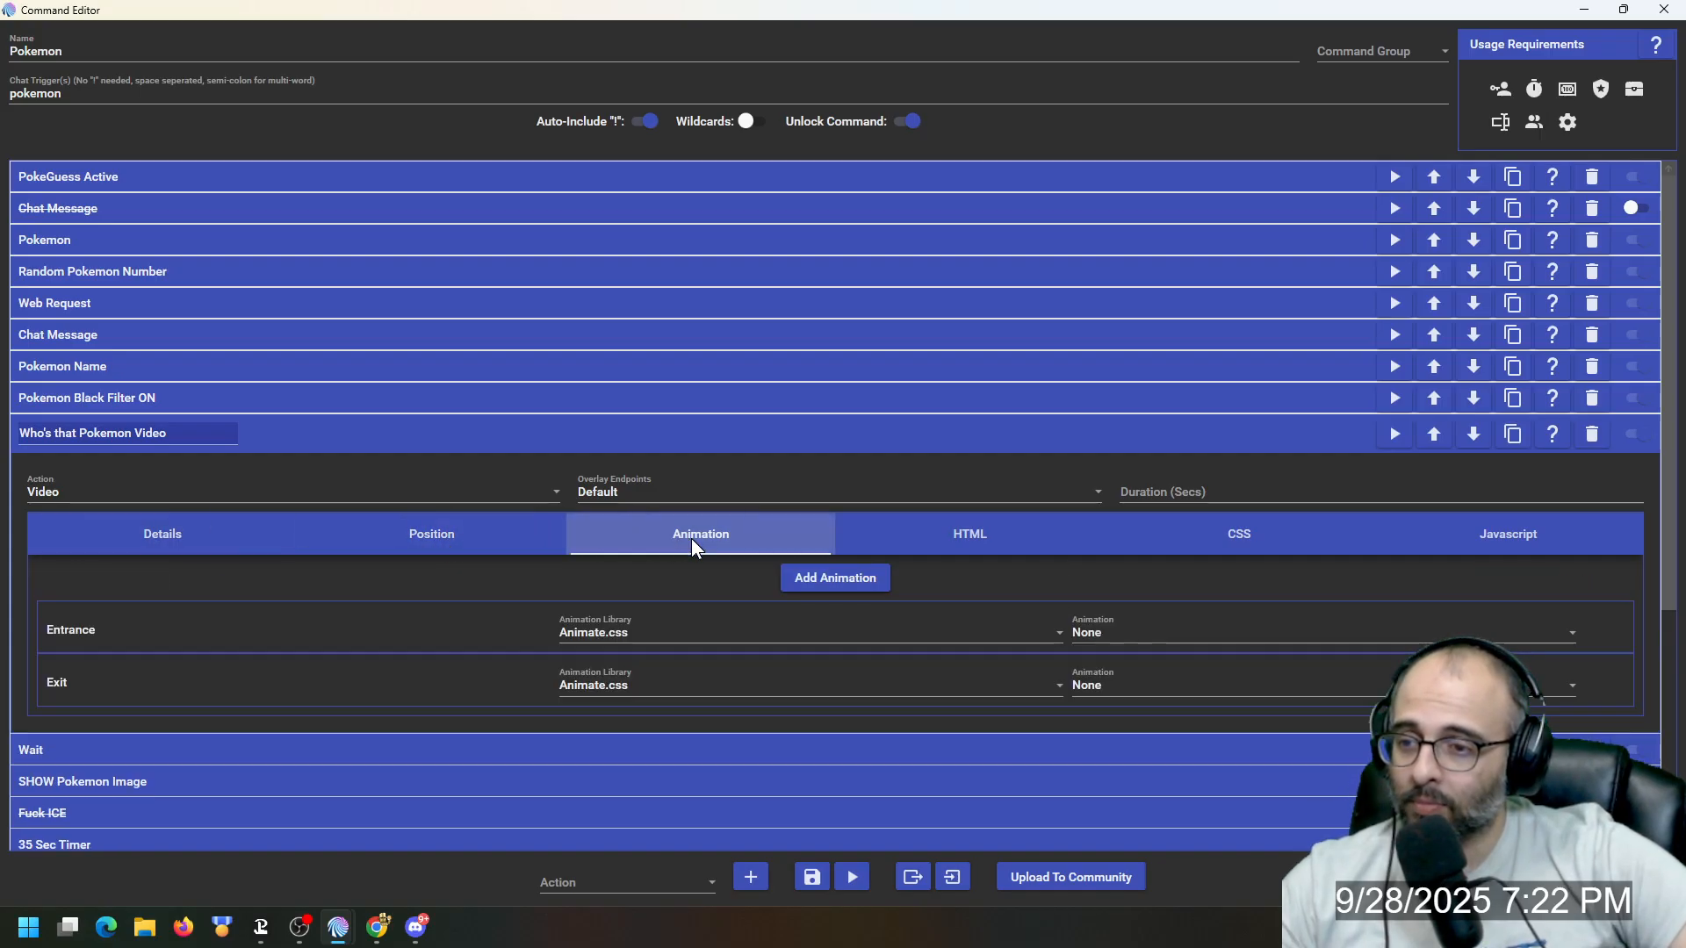
click(207, 538)
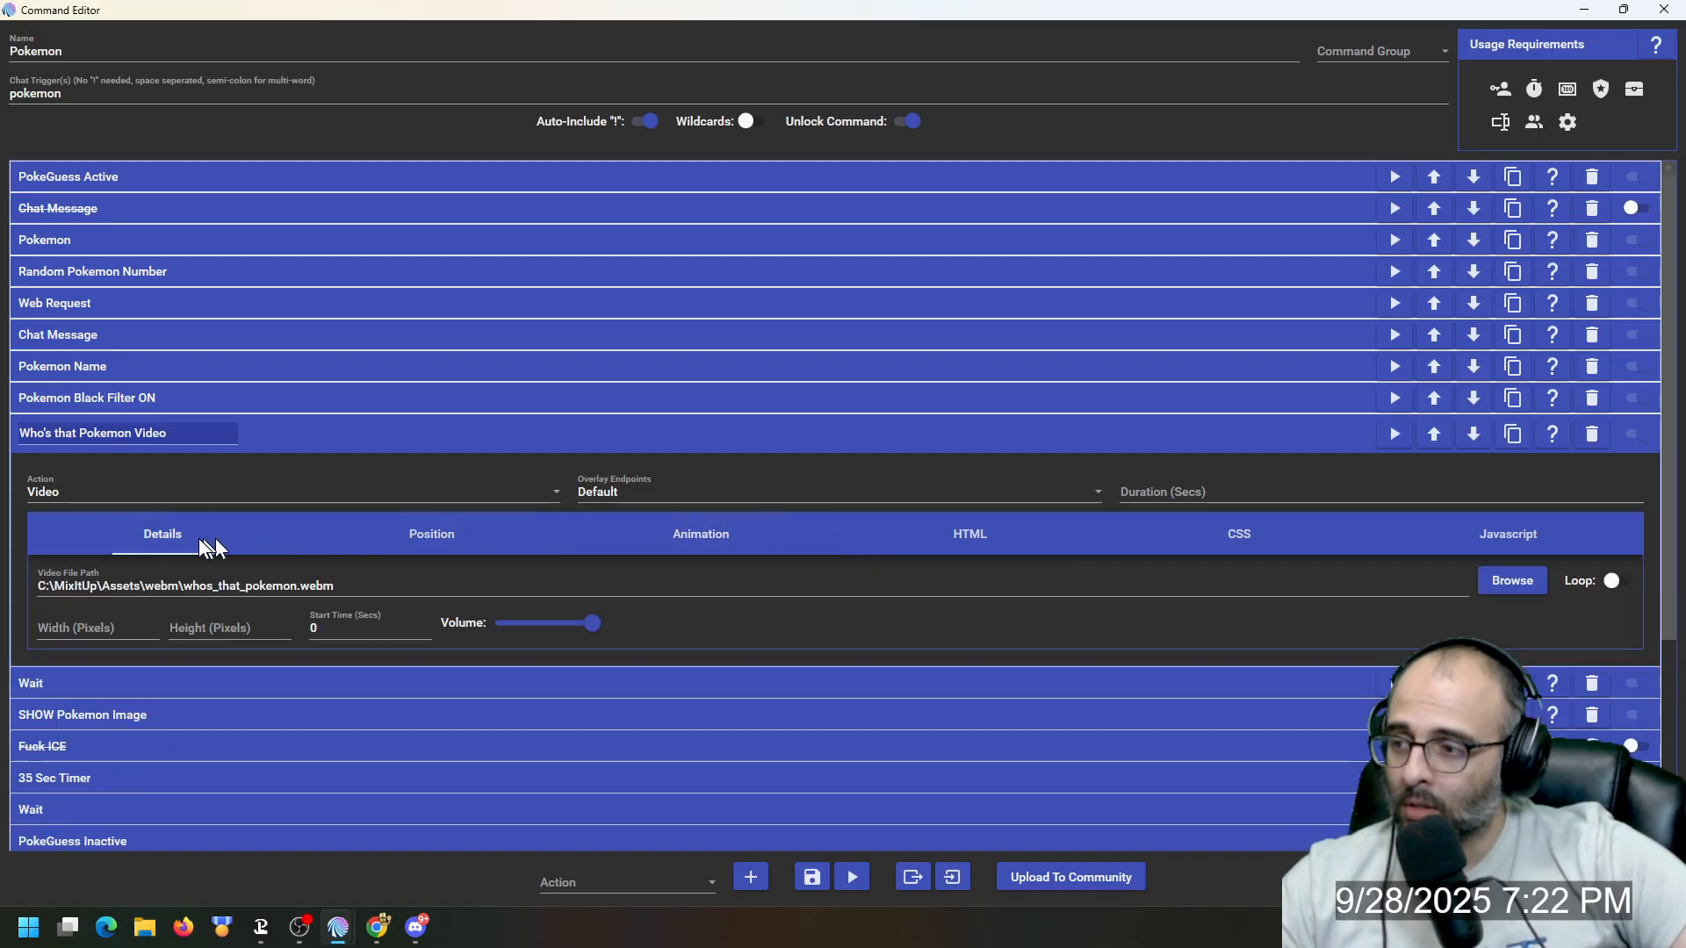
click(307, 435)
click(307, 435)
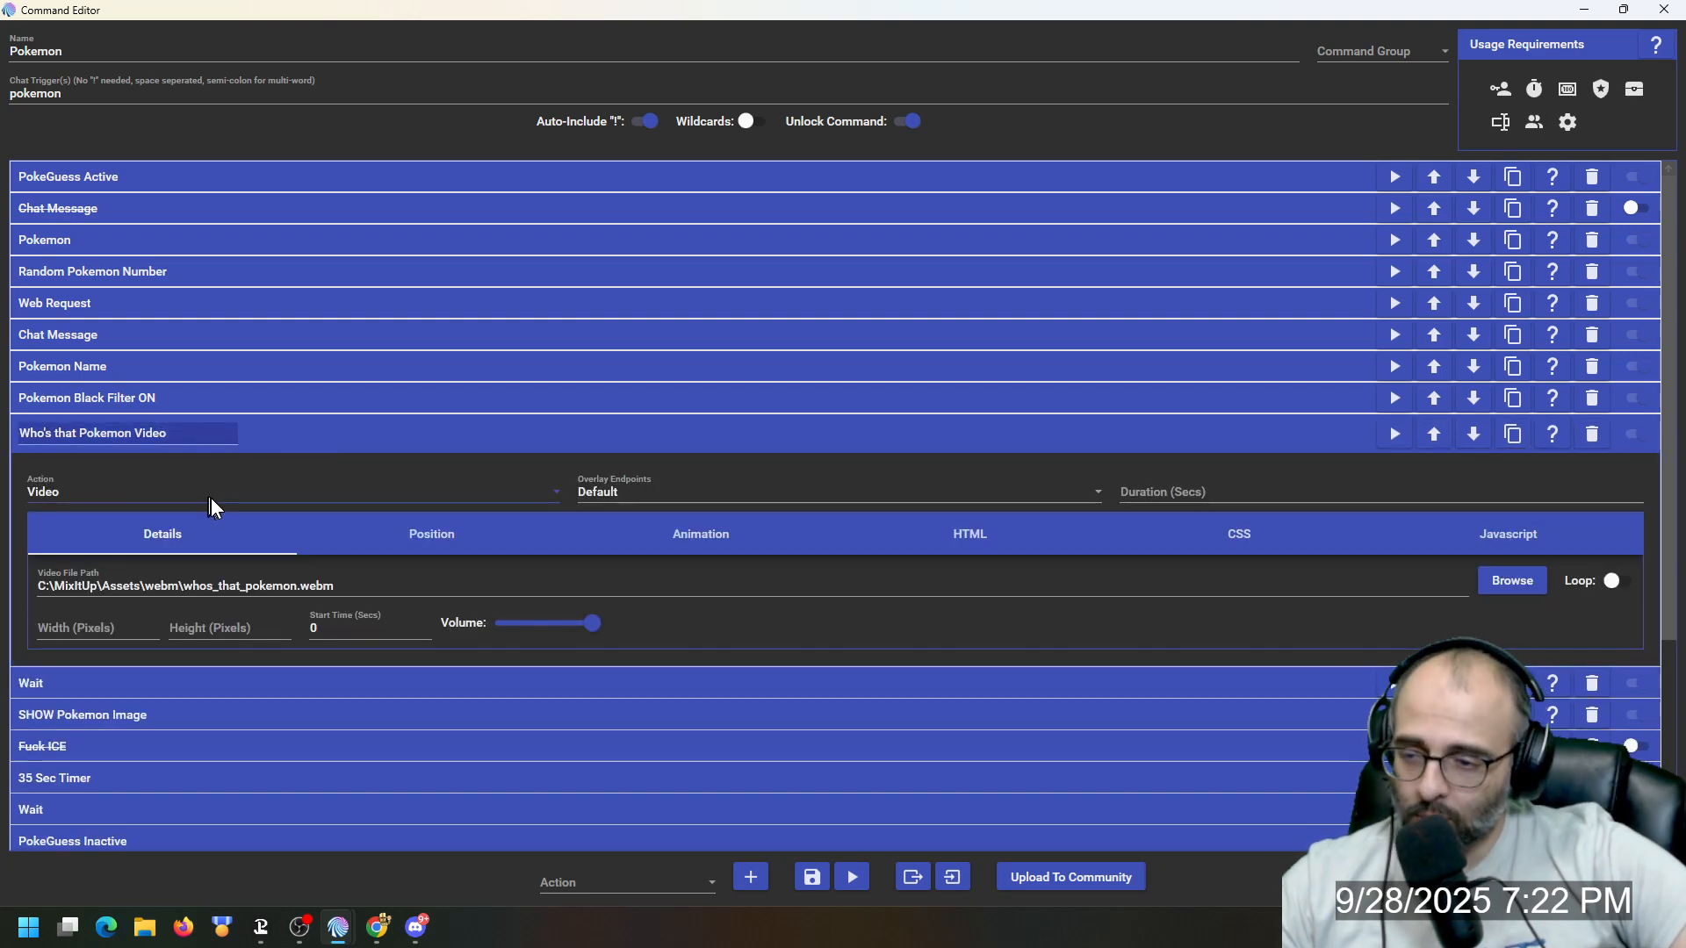
Step: Choose Overlay (Images & Videos) as the action type to add, keep Video in the Who's that Pokemon Video action, and collapse it
click(621, 874)
scroll(608, 740, down, 3)
click(629, 685)
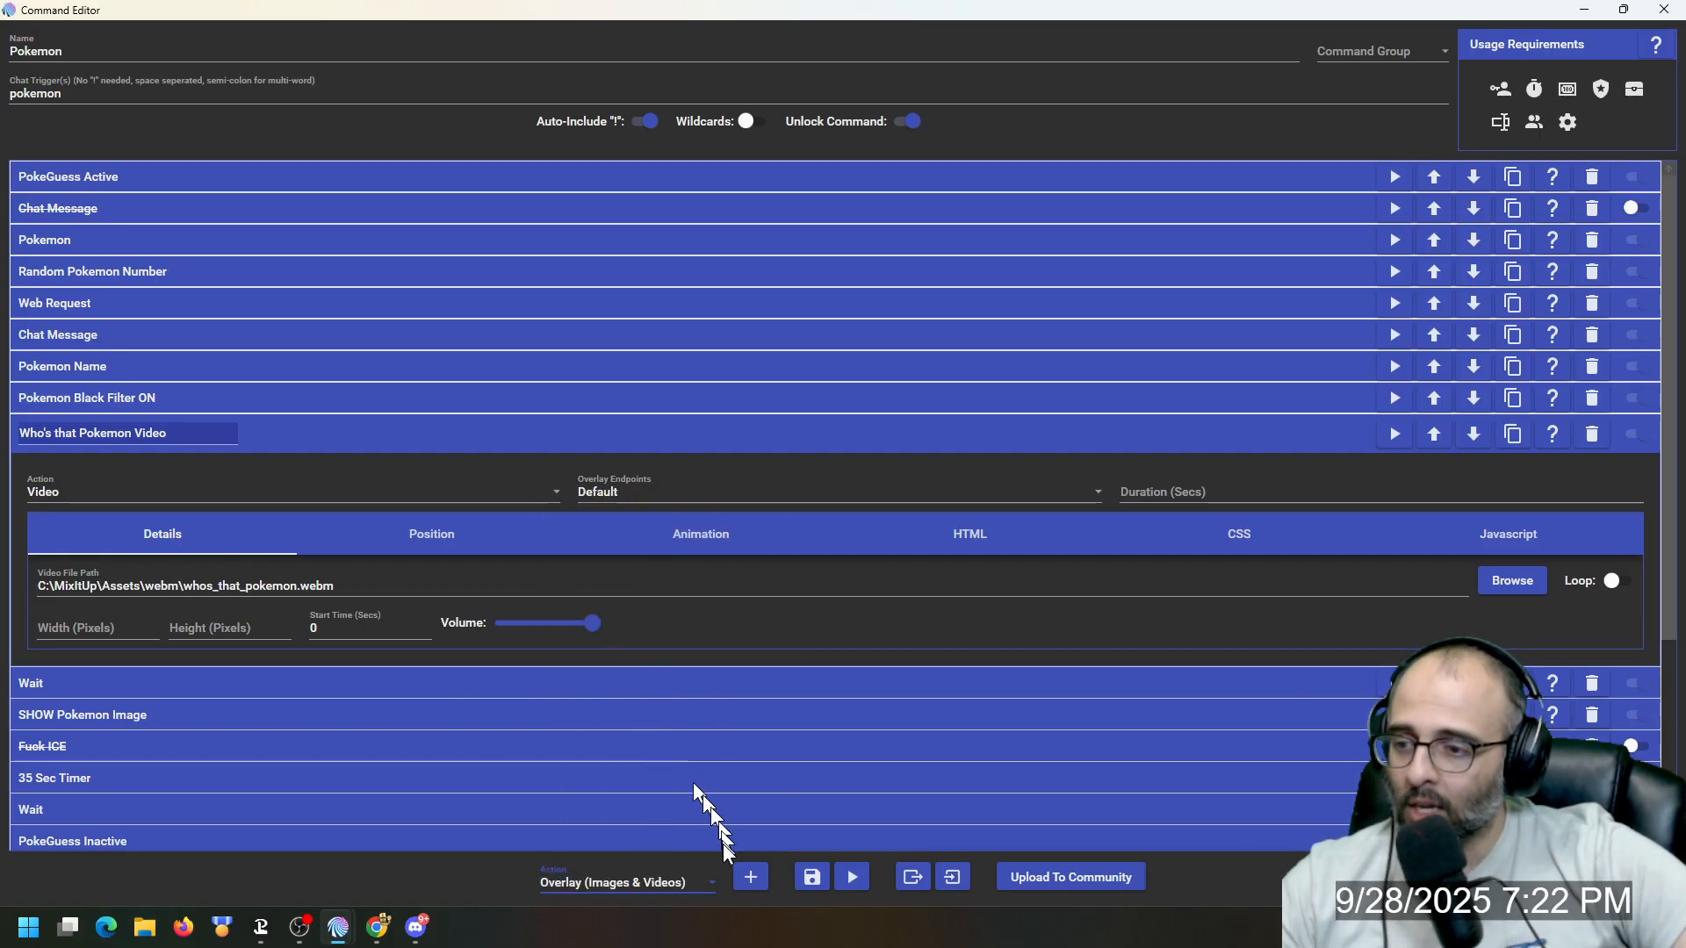
click(414, 495)
click(372, 522)
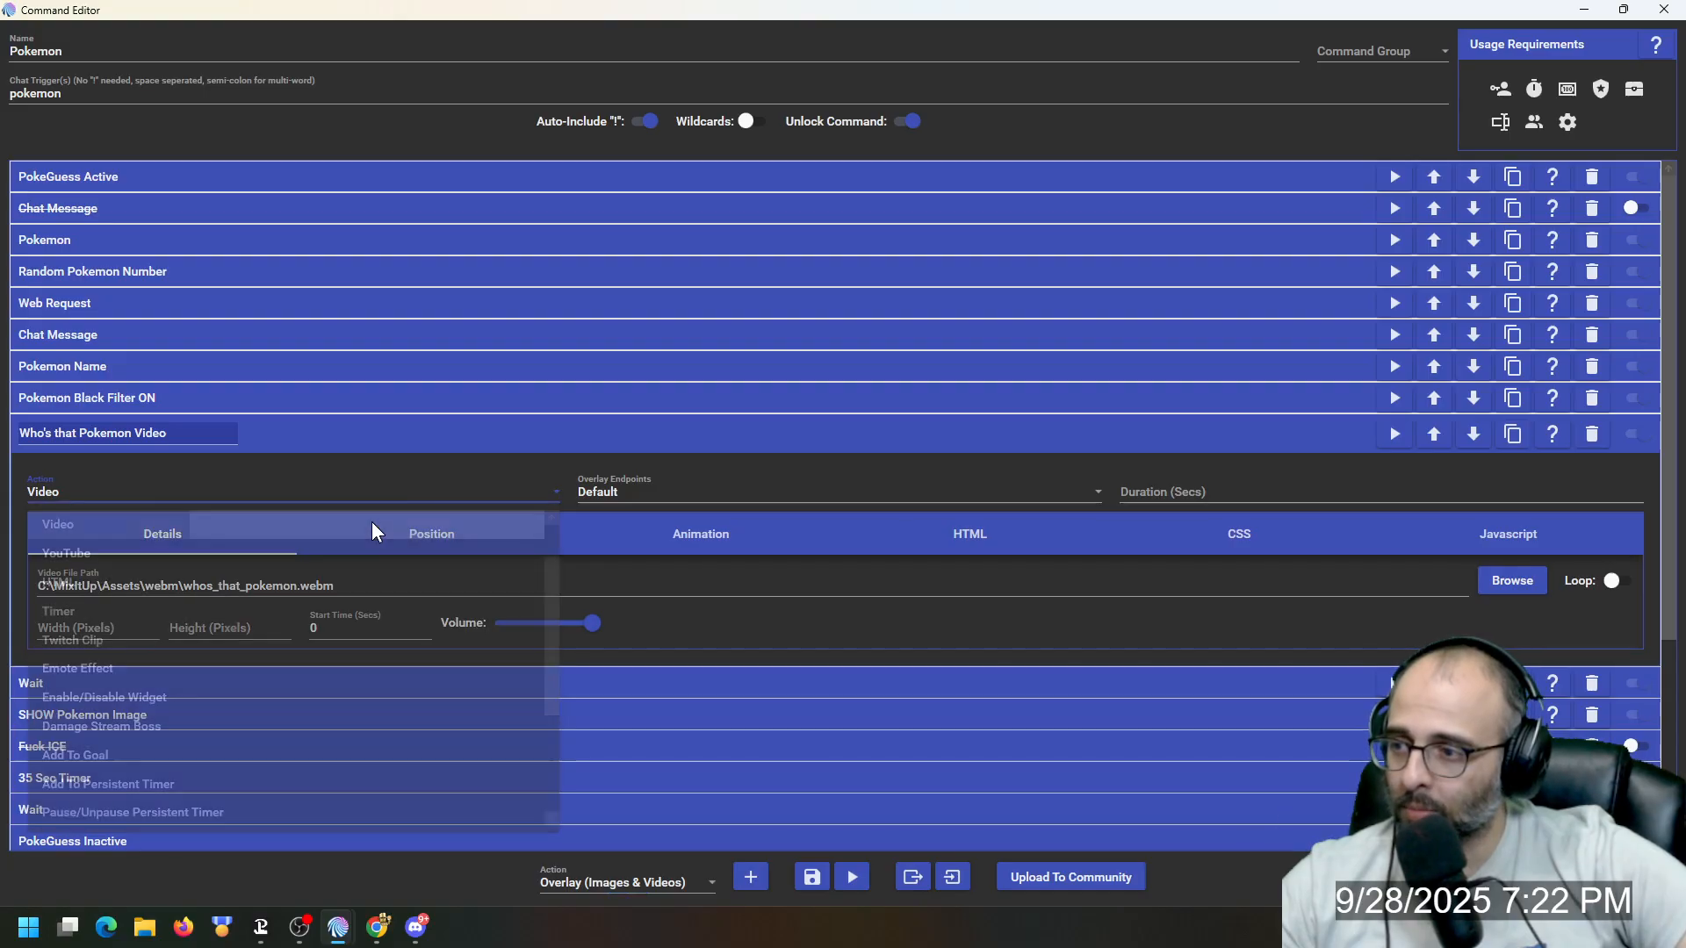
click(293, 445)
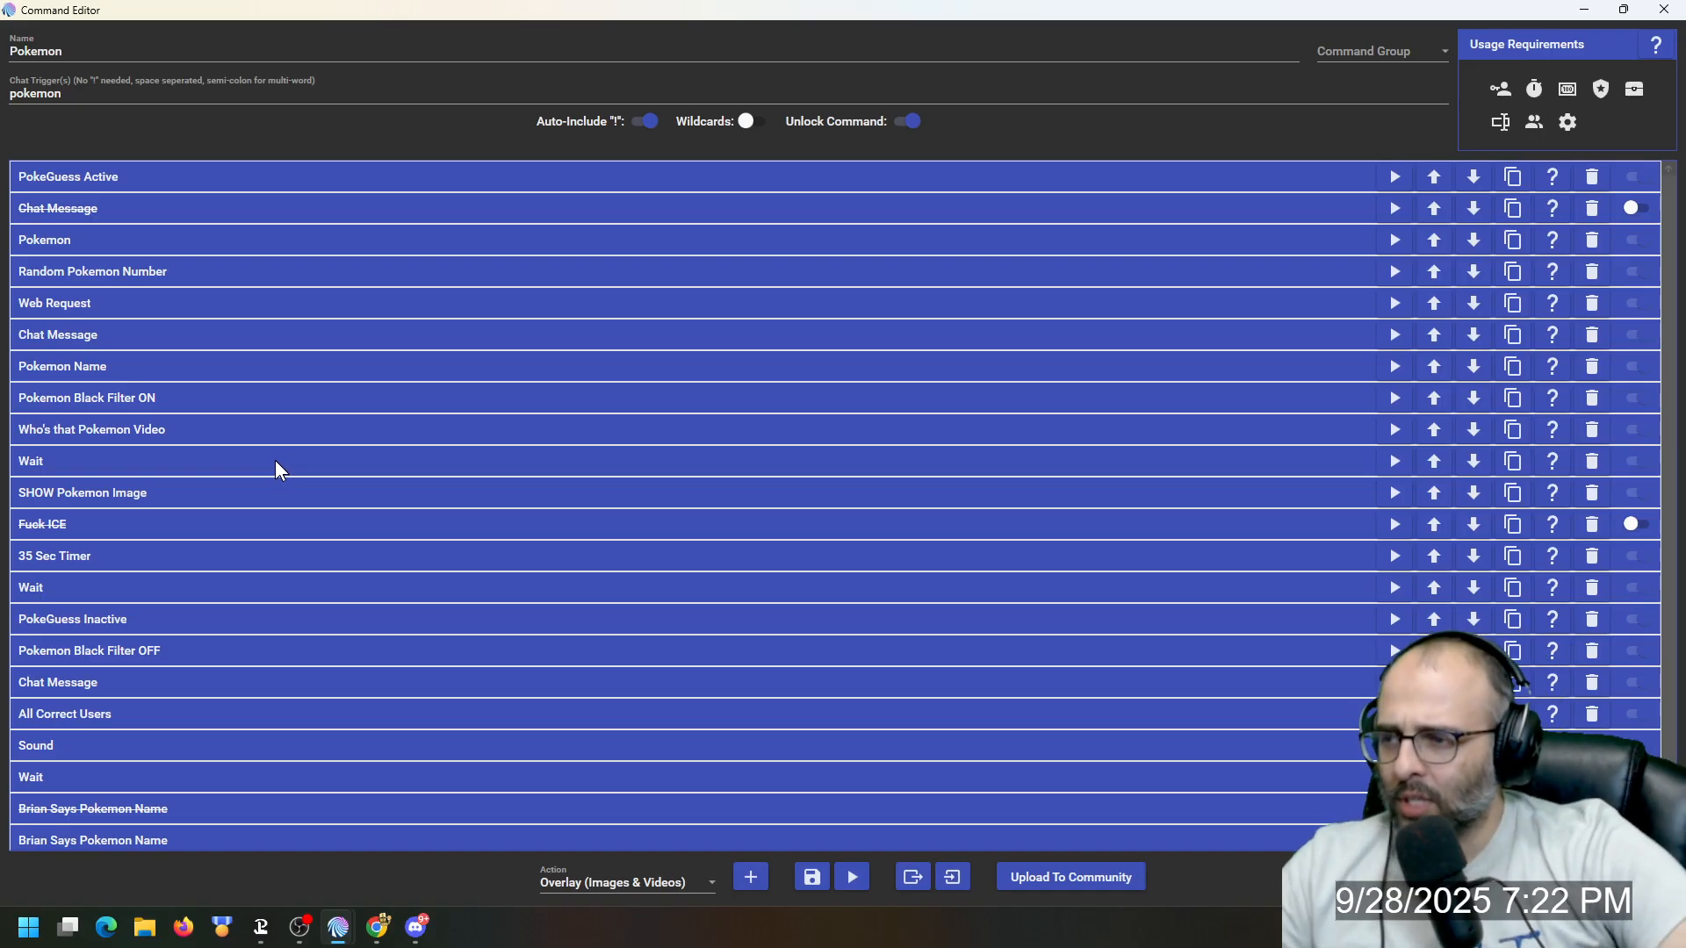
Step: Choose Wait as the type of action to add to the Pokemon command
click(686, 882)
scroll(682, 762, down, 5)
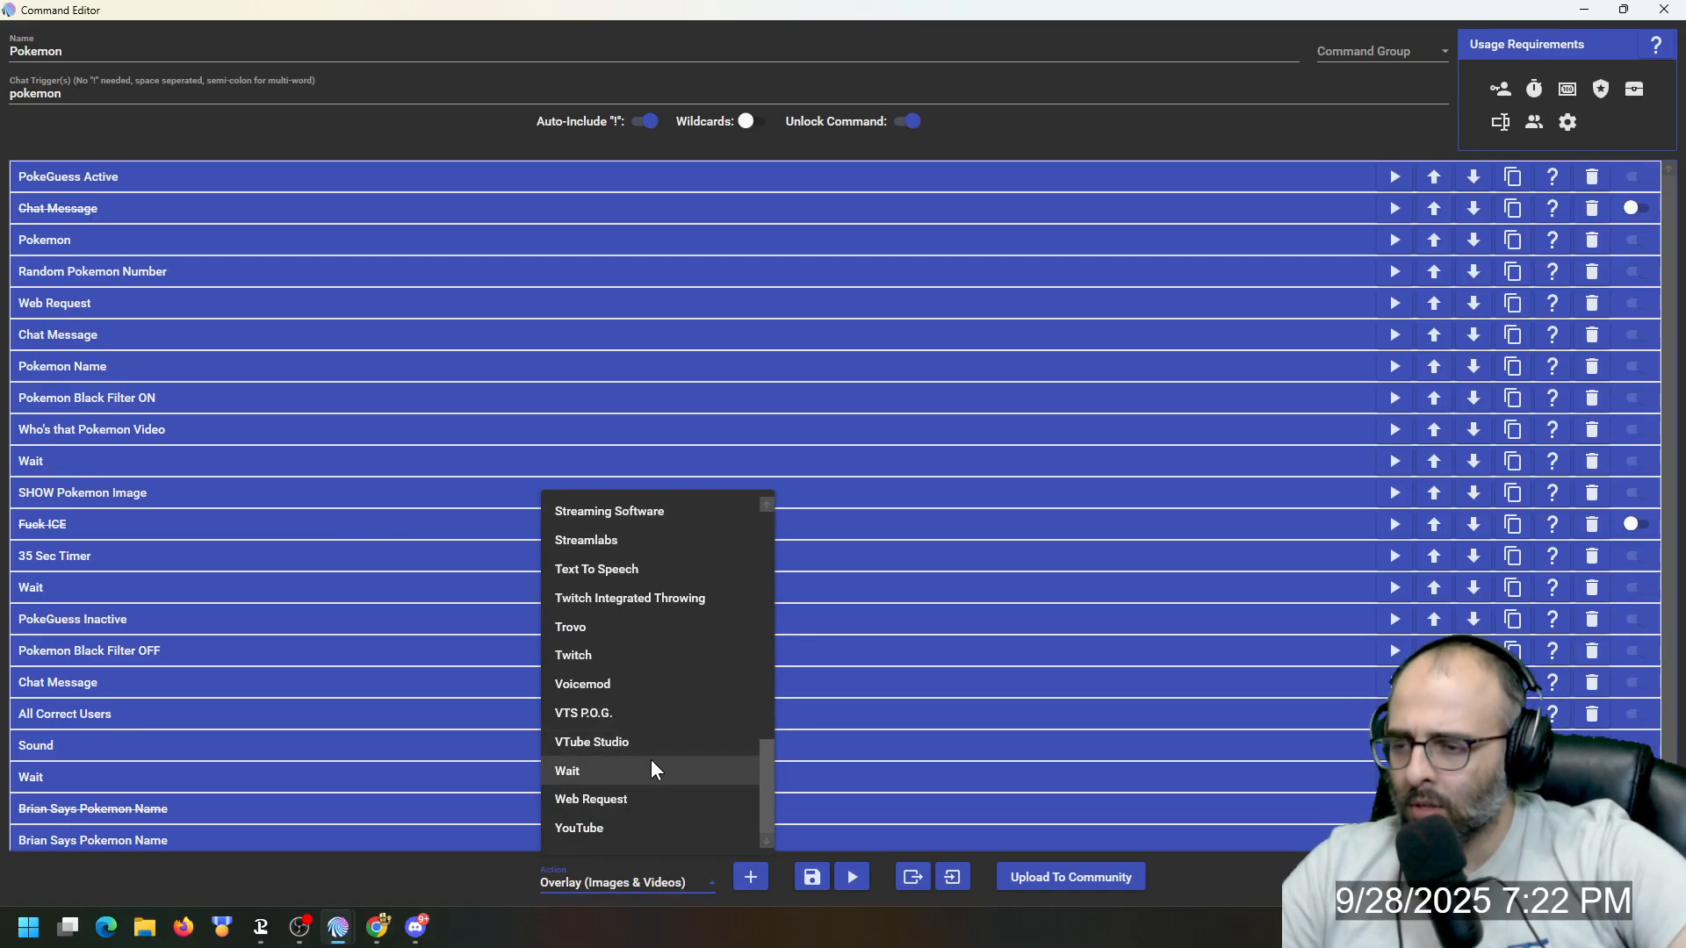
click(650, 770)
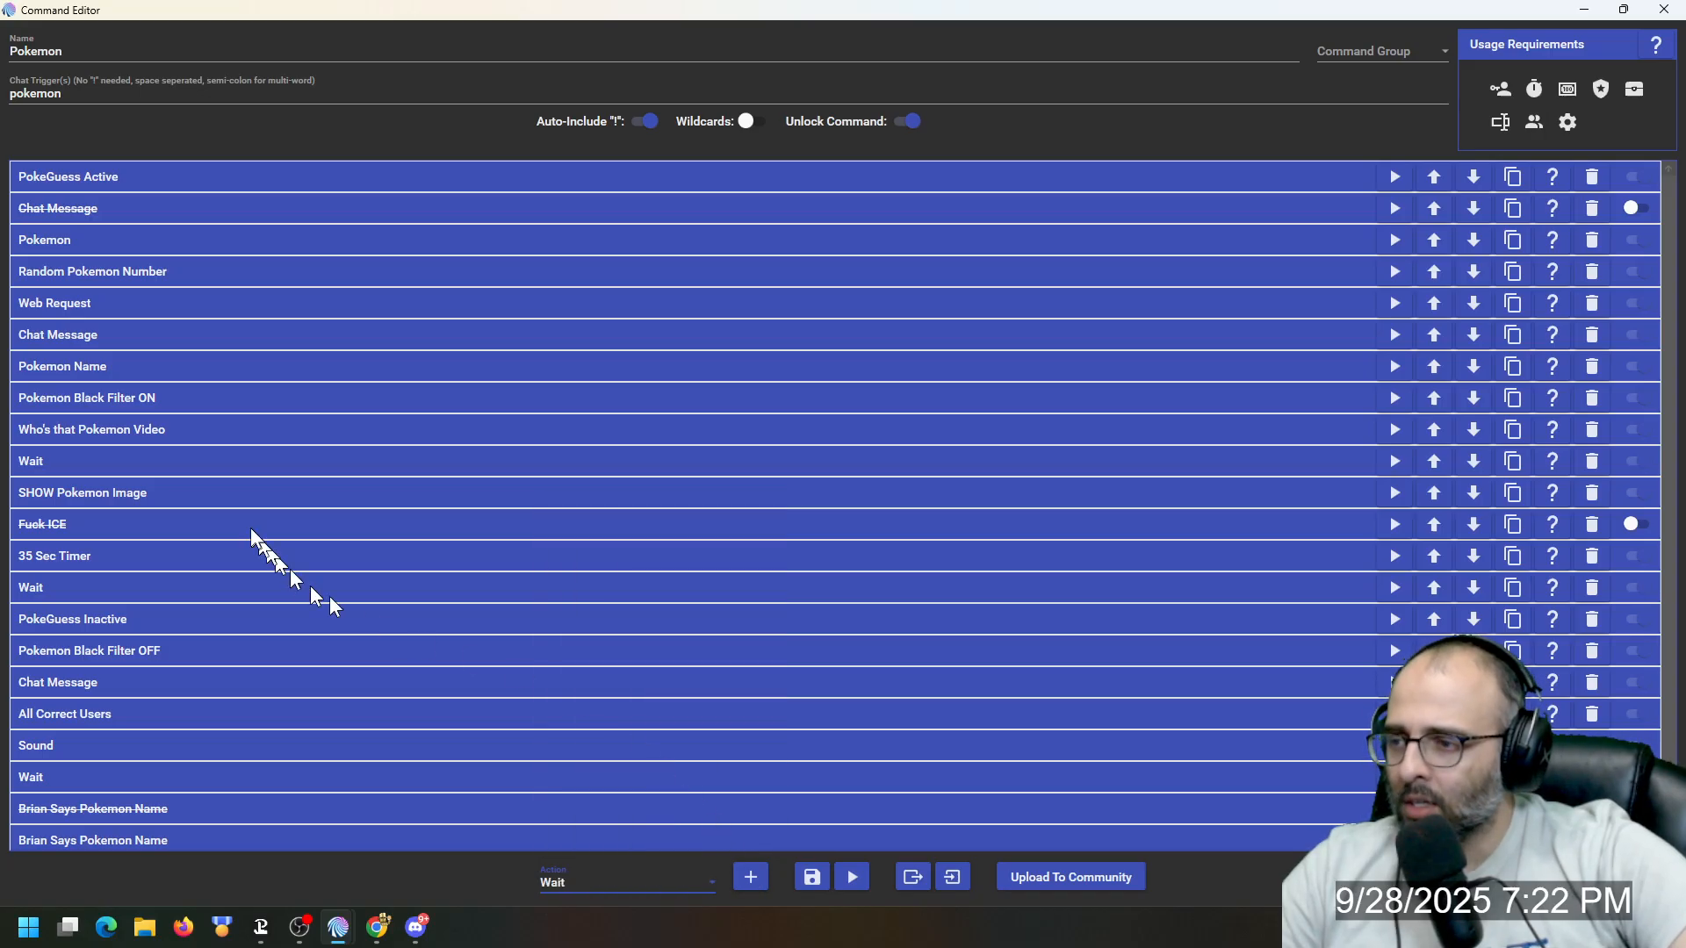
Step: Expand the Wait action following the video and the SHOW Pokemon Image action to examine their settings
click(231, 460)
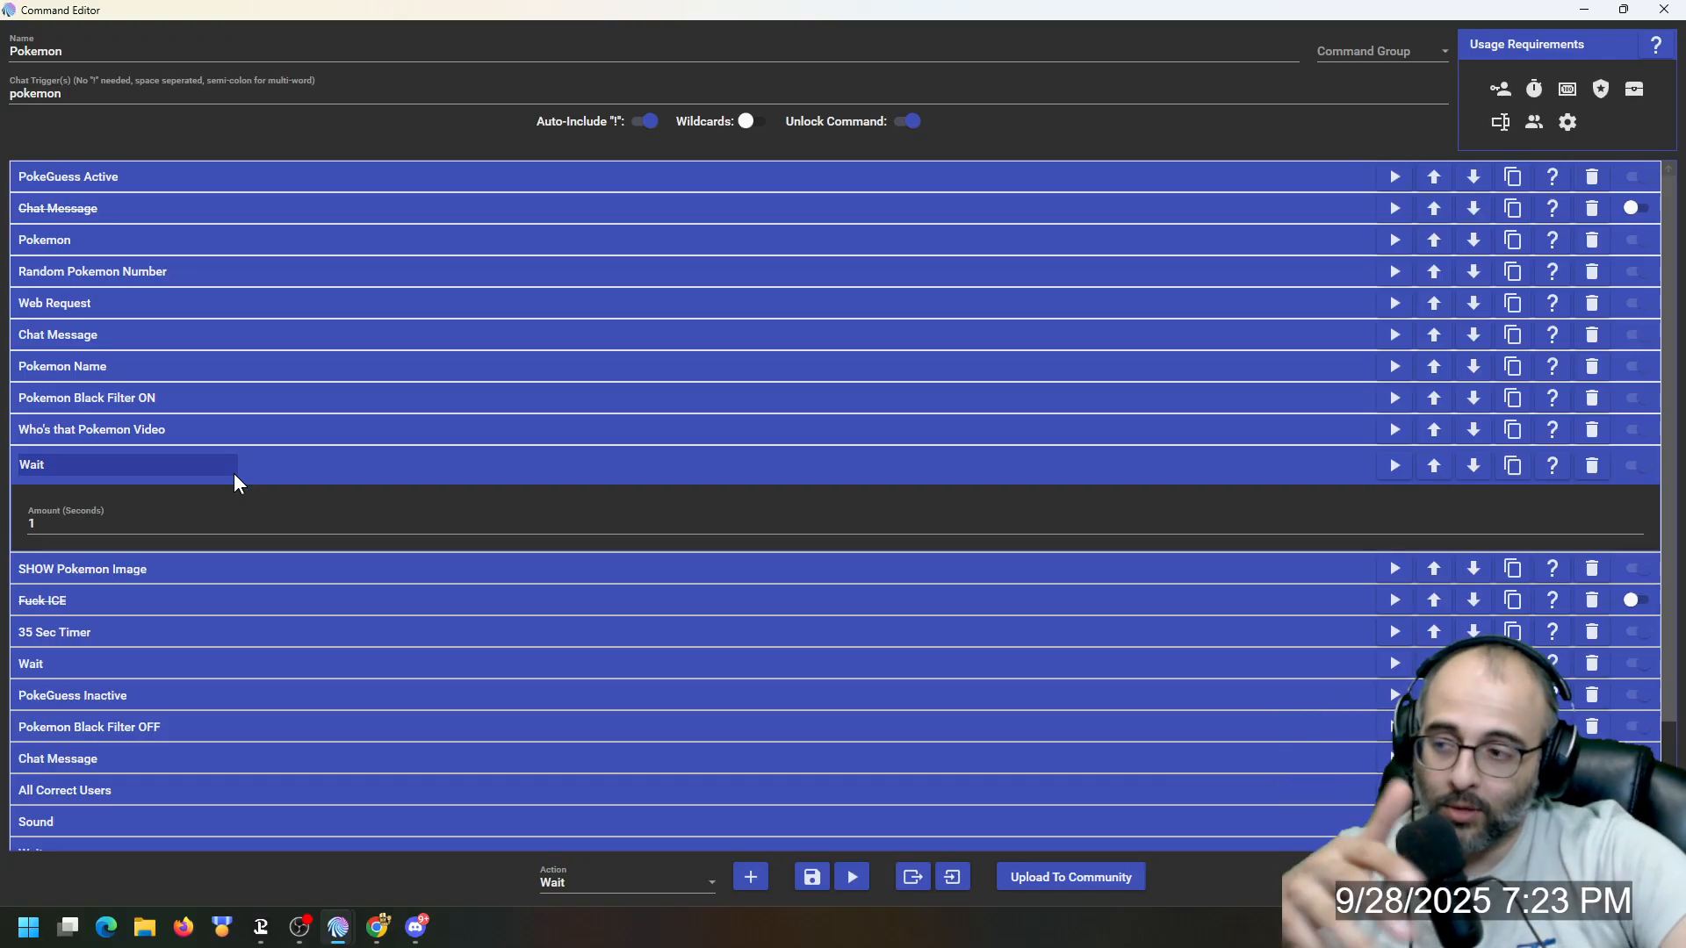
click(223, 570)
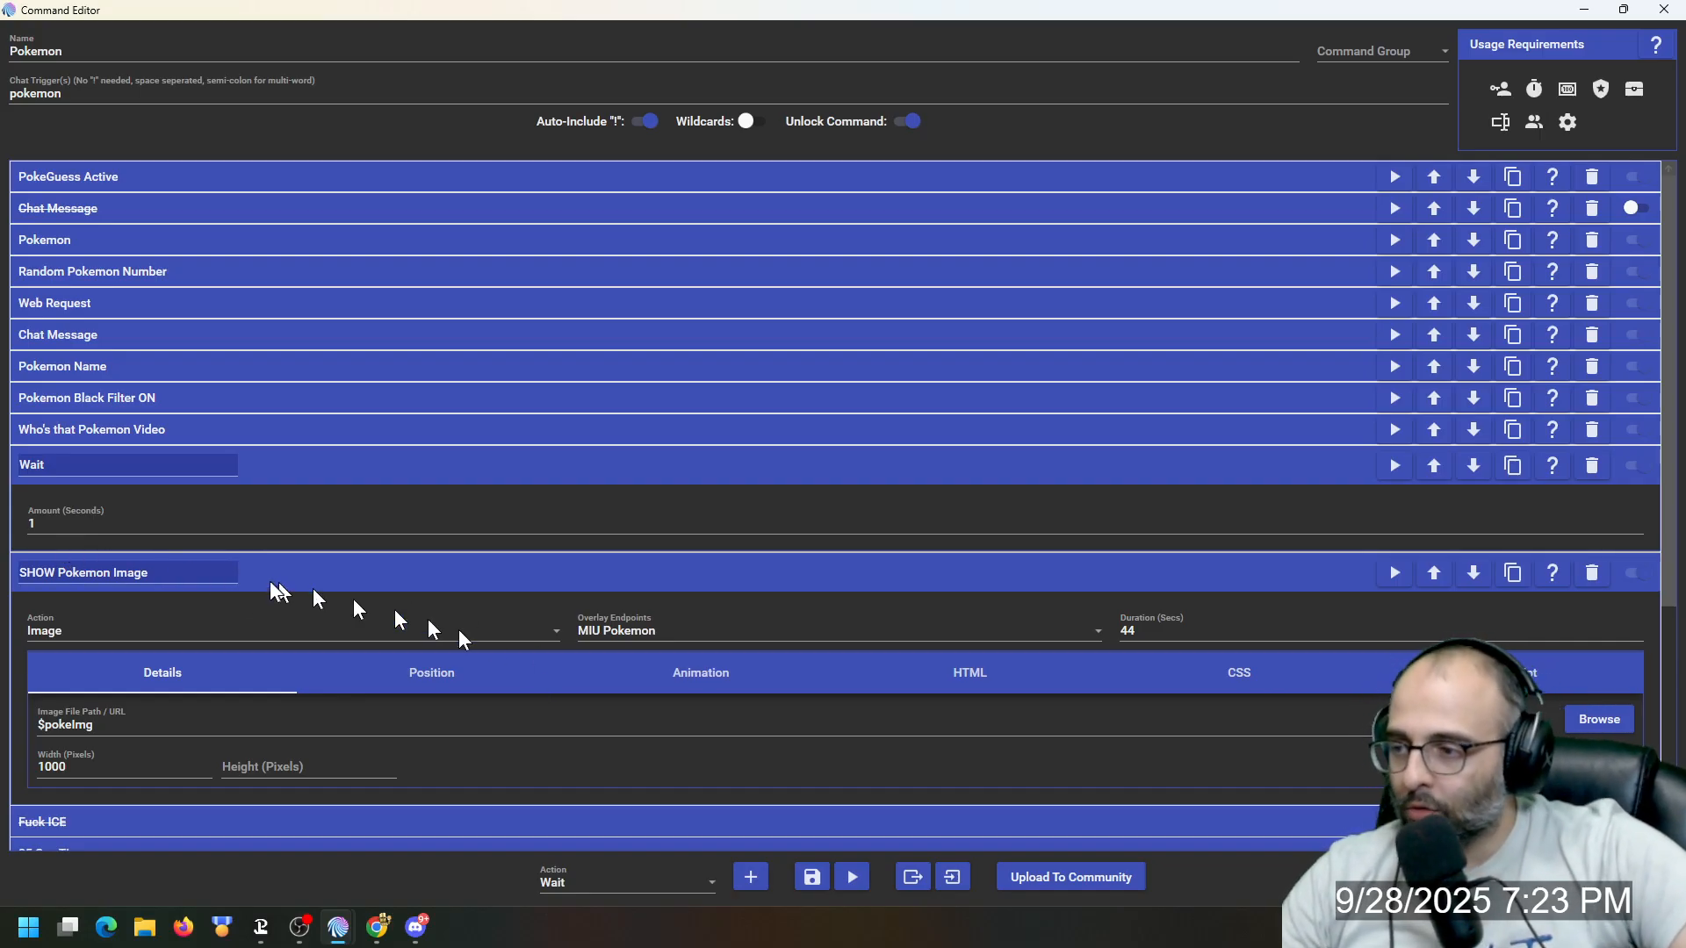
Step: Choose Overlay (Images & Videos) as the action type to add, and keep Image as the SHOW Pokemon Image action's overlay type
click(627, 884)
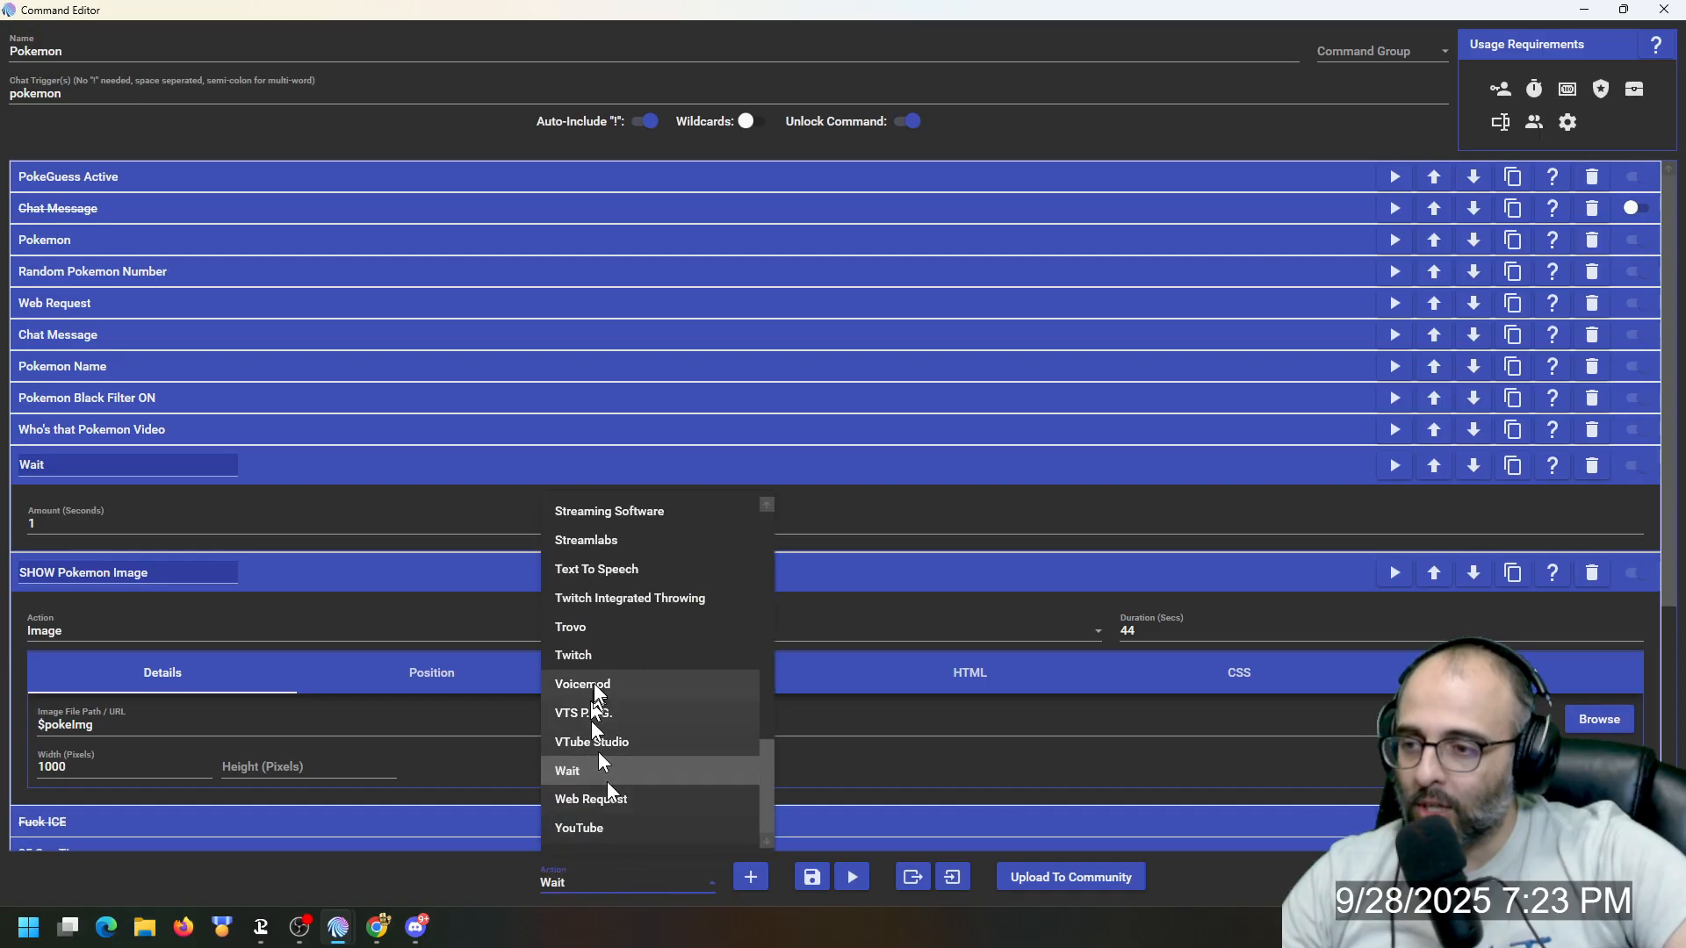
scroll(593, 683, up, 10)
scroll(593, 684, down, 3)
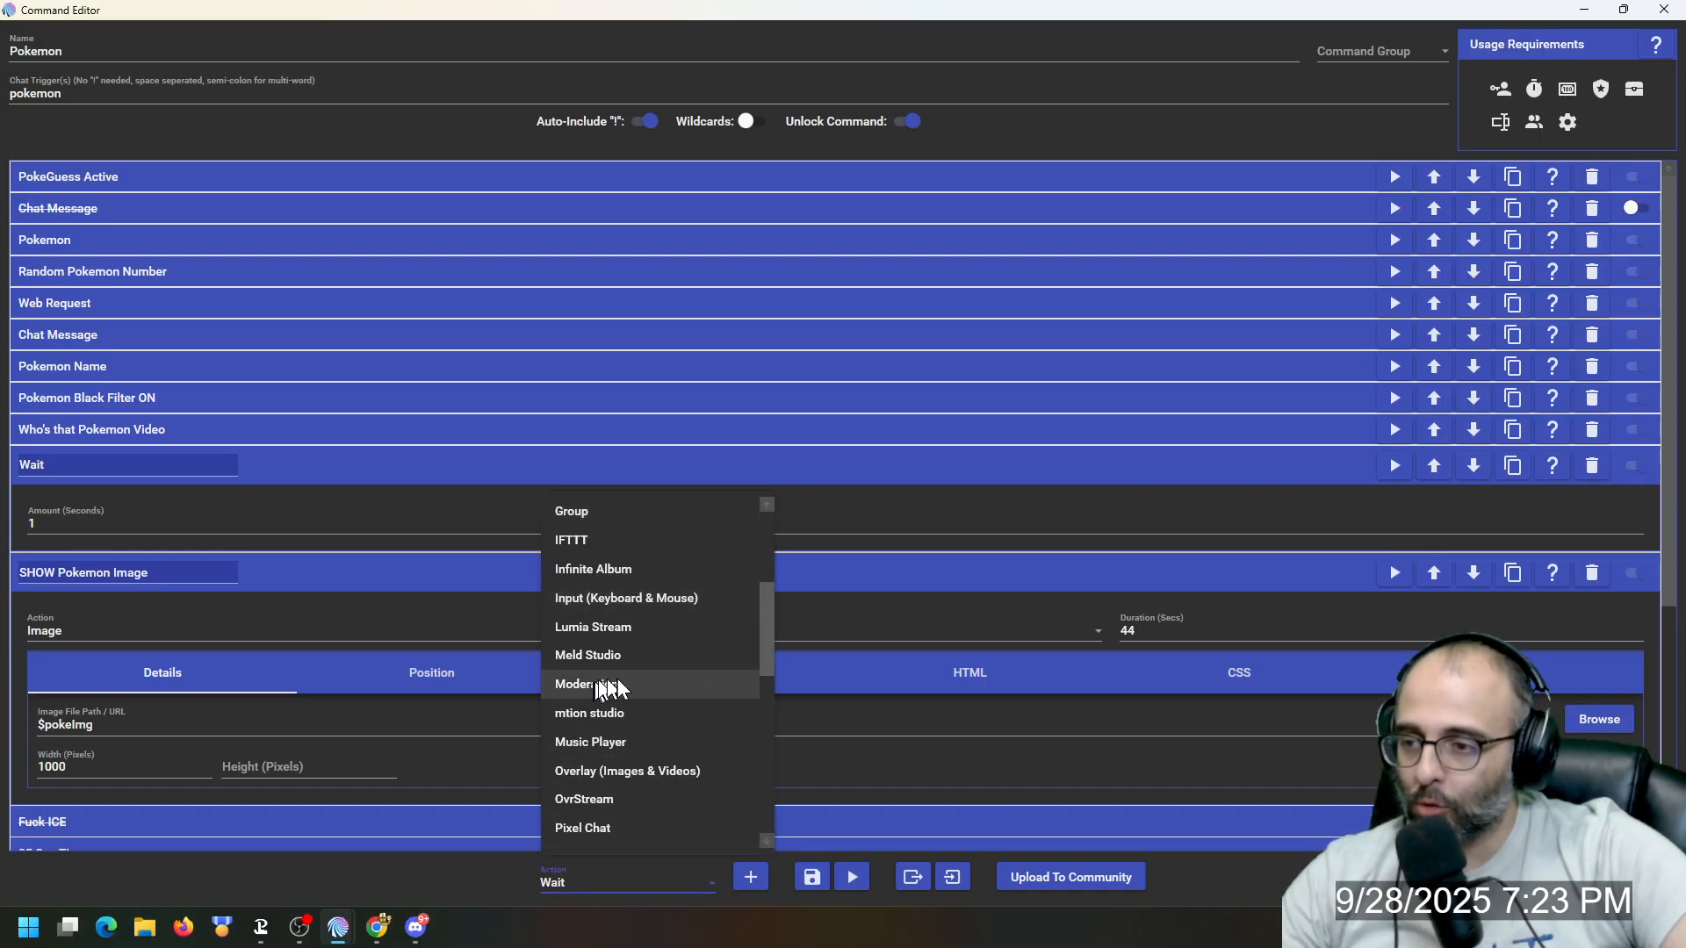
click(669, 770)
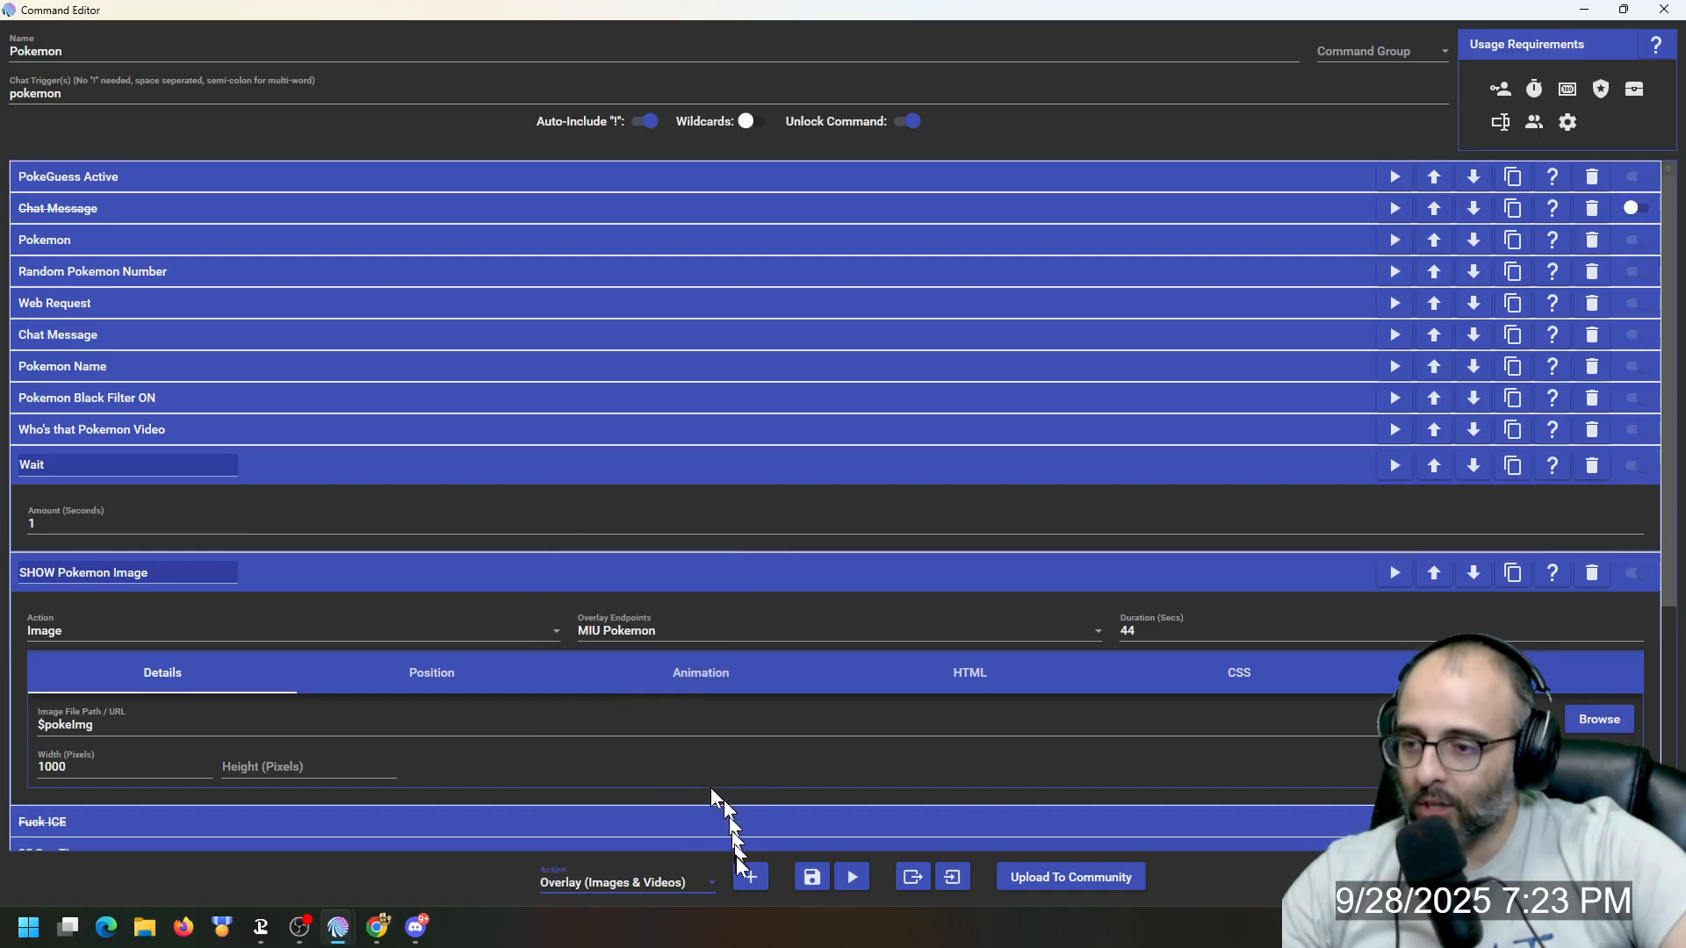
click(103, 631)
click(99, 629)
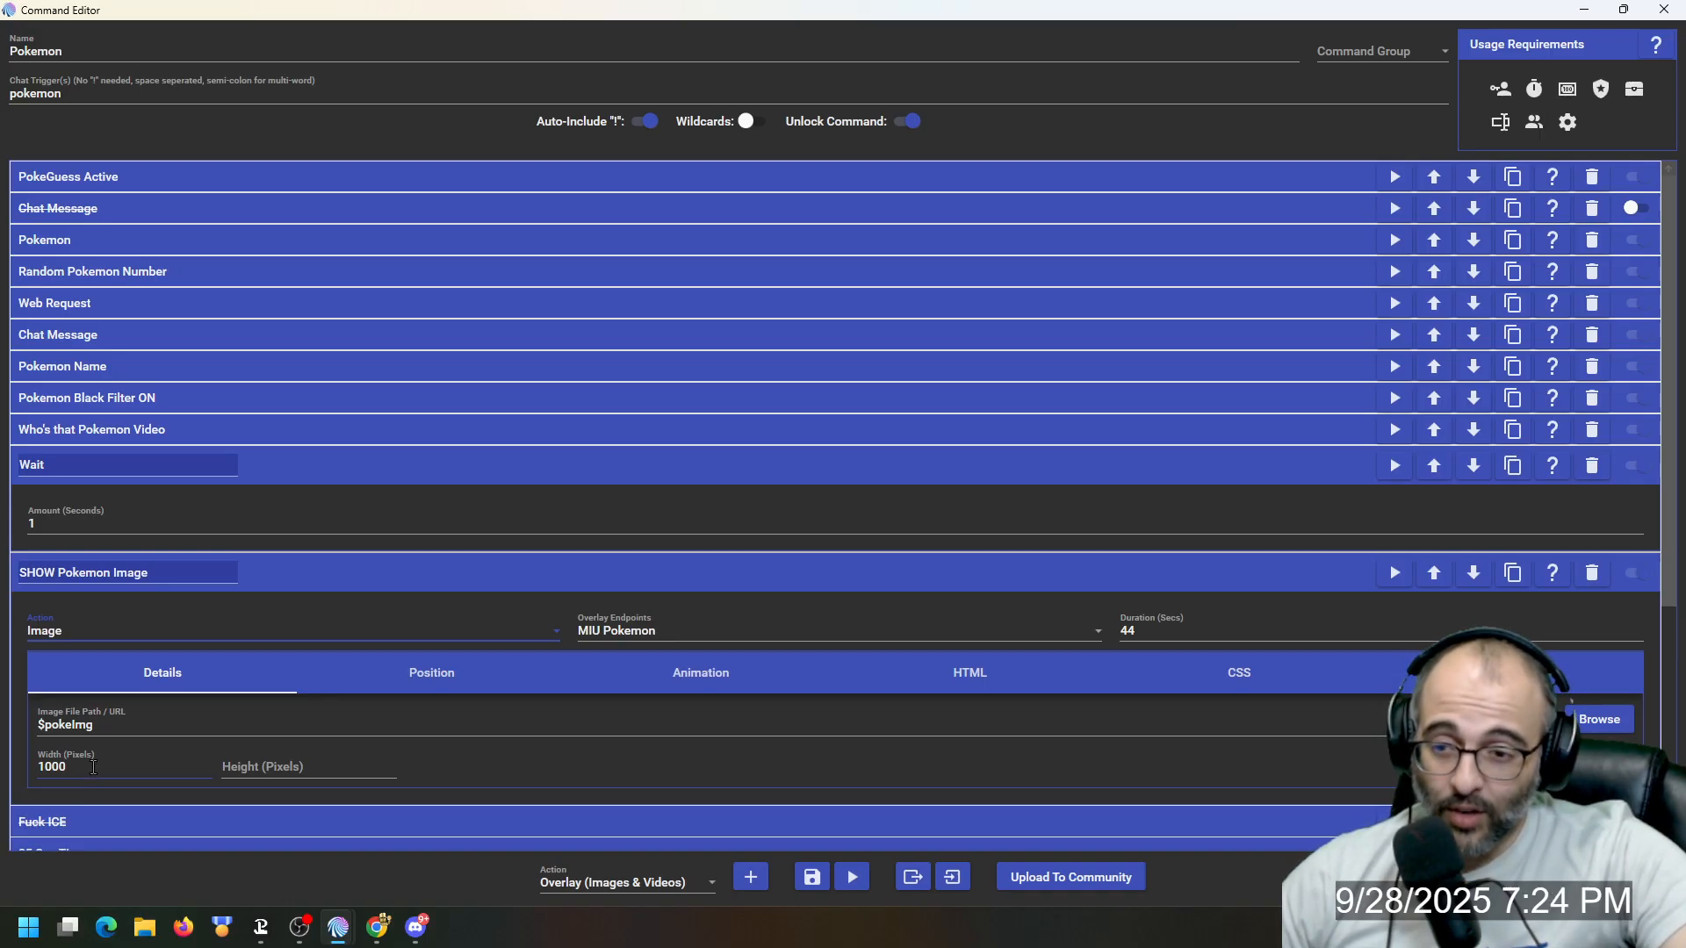
Step: Examine the position settings of the SHOW Pokemon Image action, and collapse it and the Wait action above it
click(423, 669)
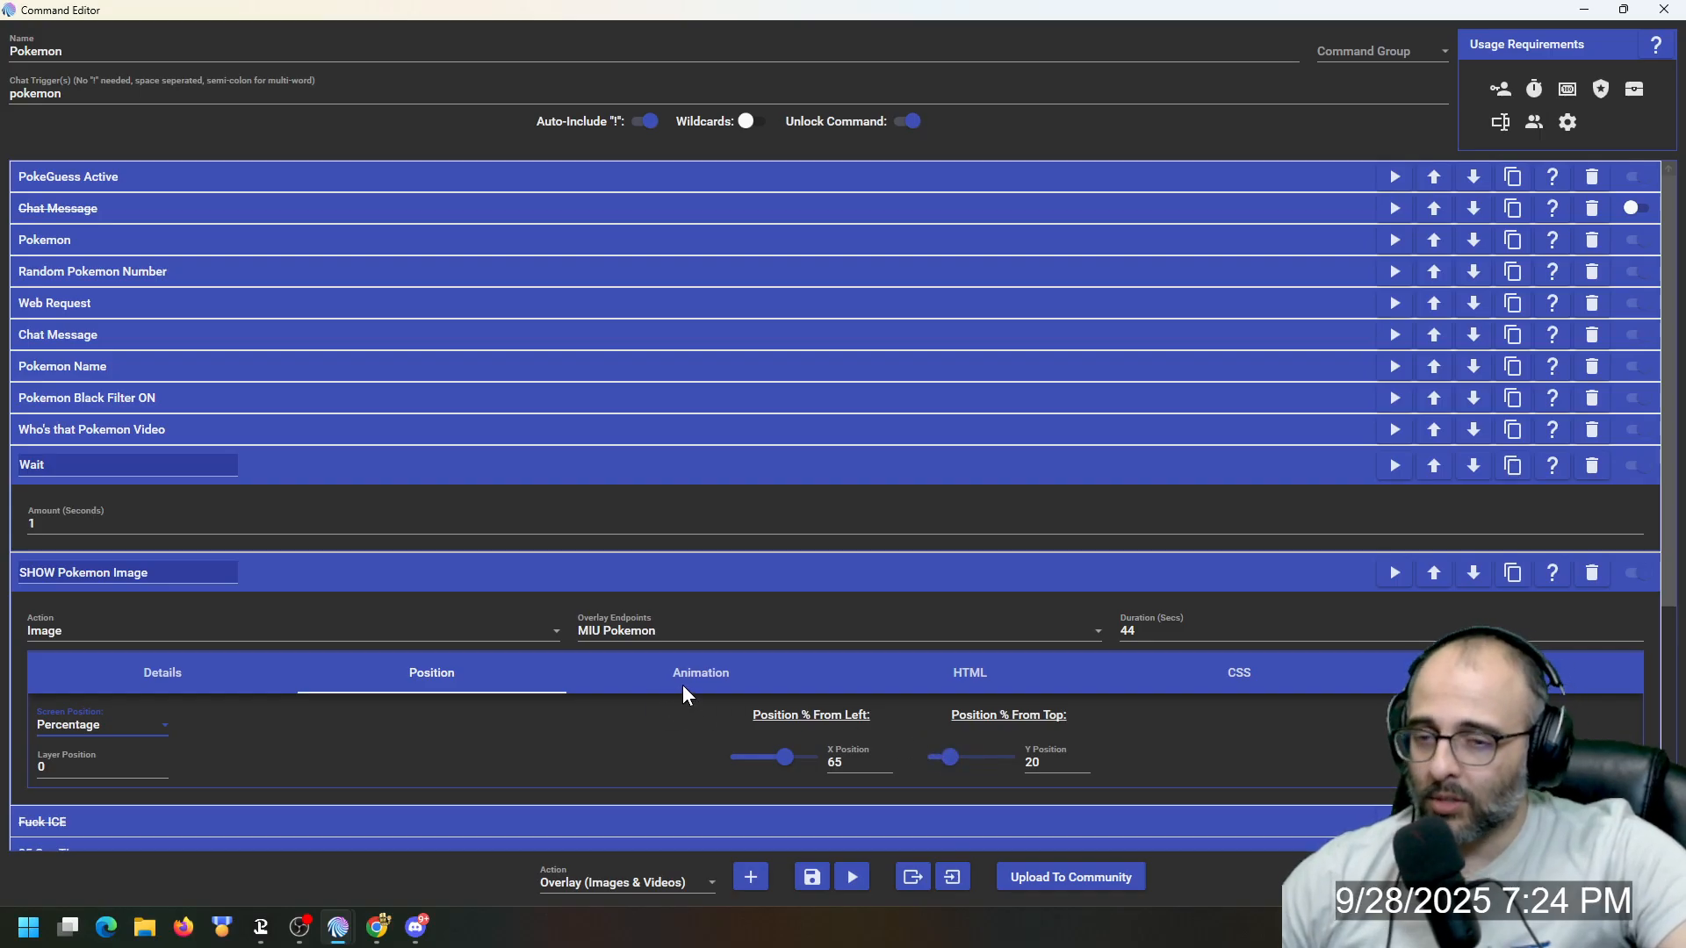
click(733, 569)
click(662, 468)
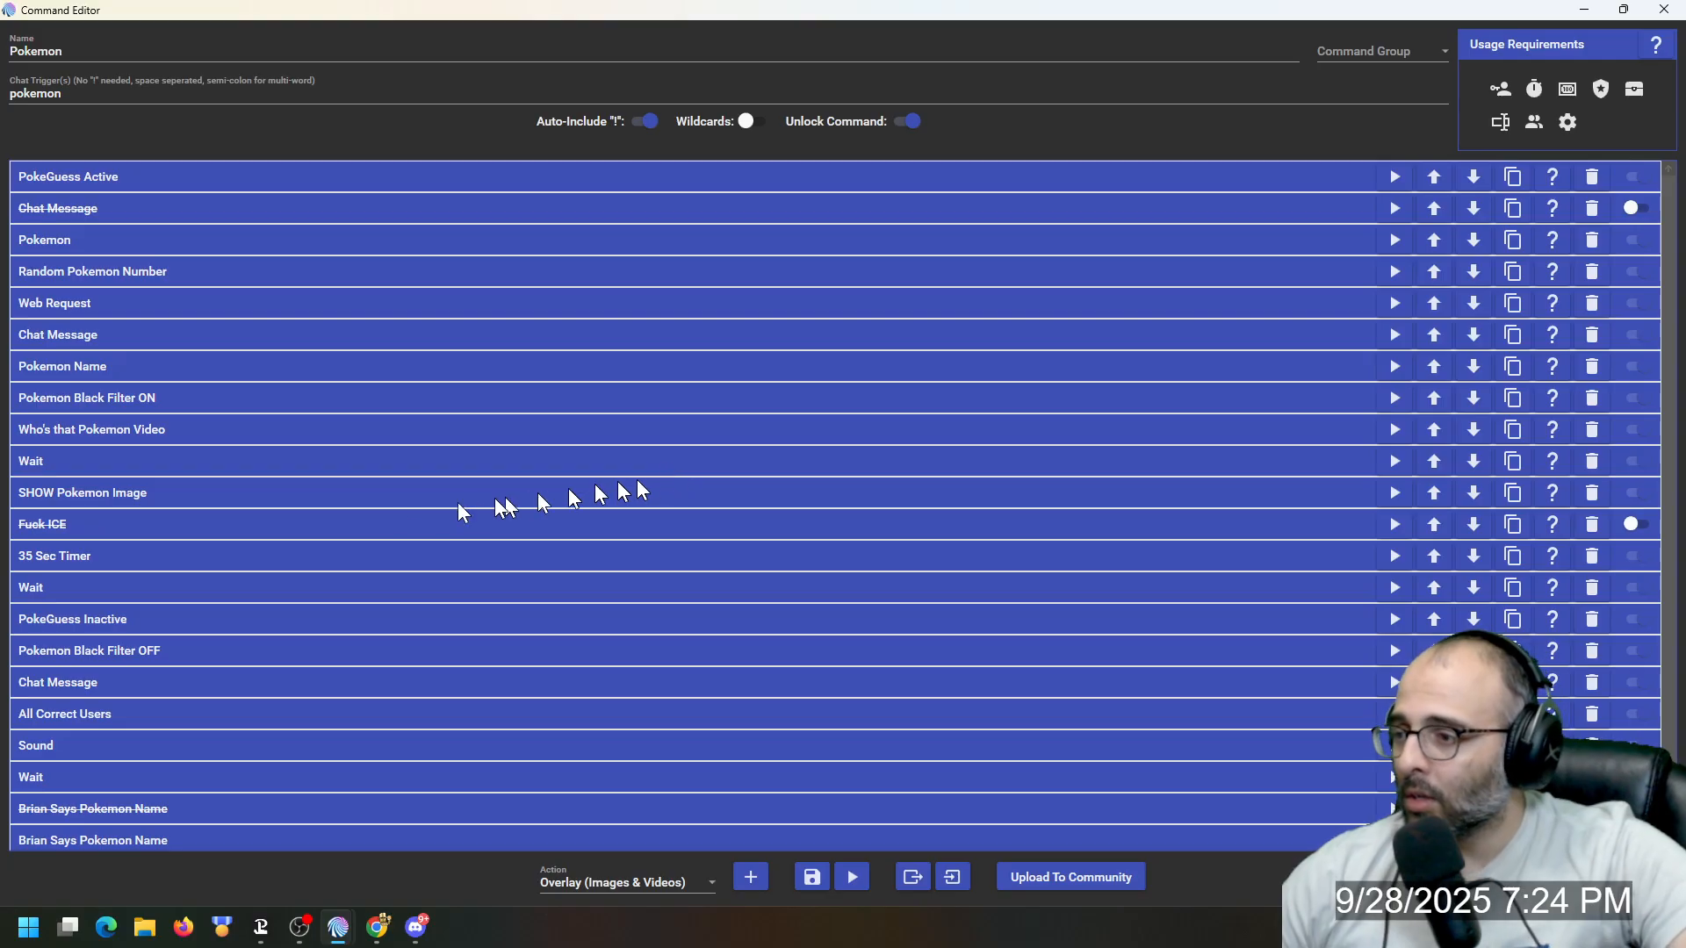
Step: Examine the overlay type, details, position and animation settings of the 35 Sec Timer action, and collapse it
click(677, 884)
click(677, 884)
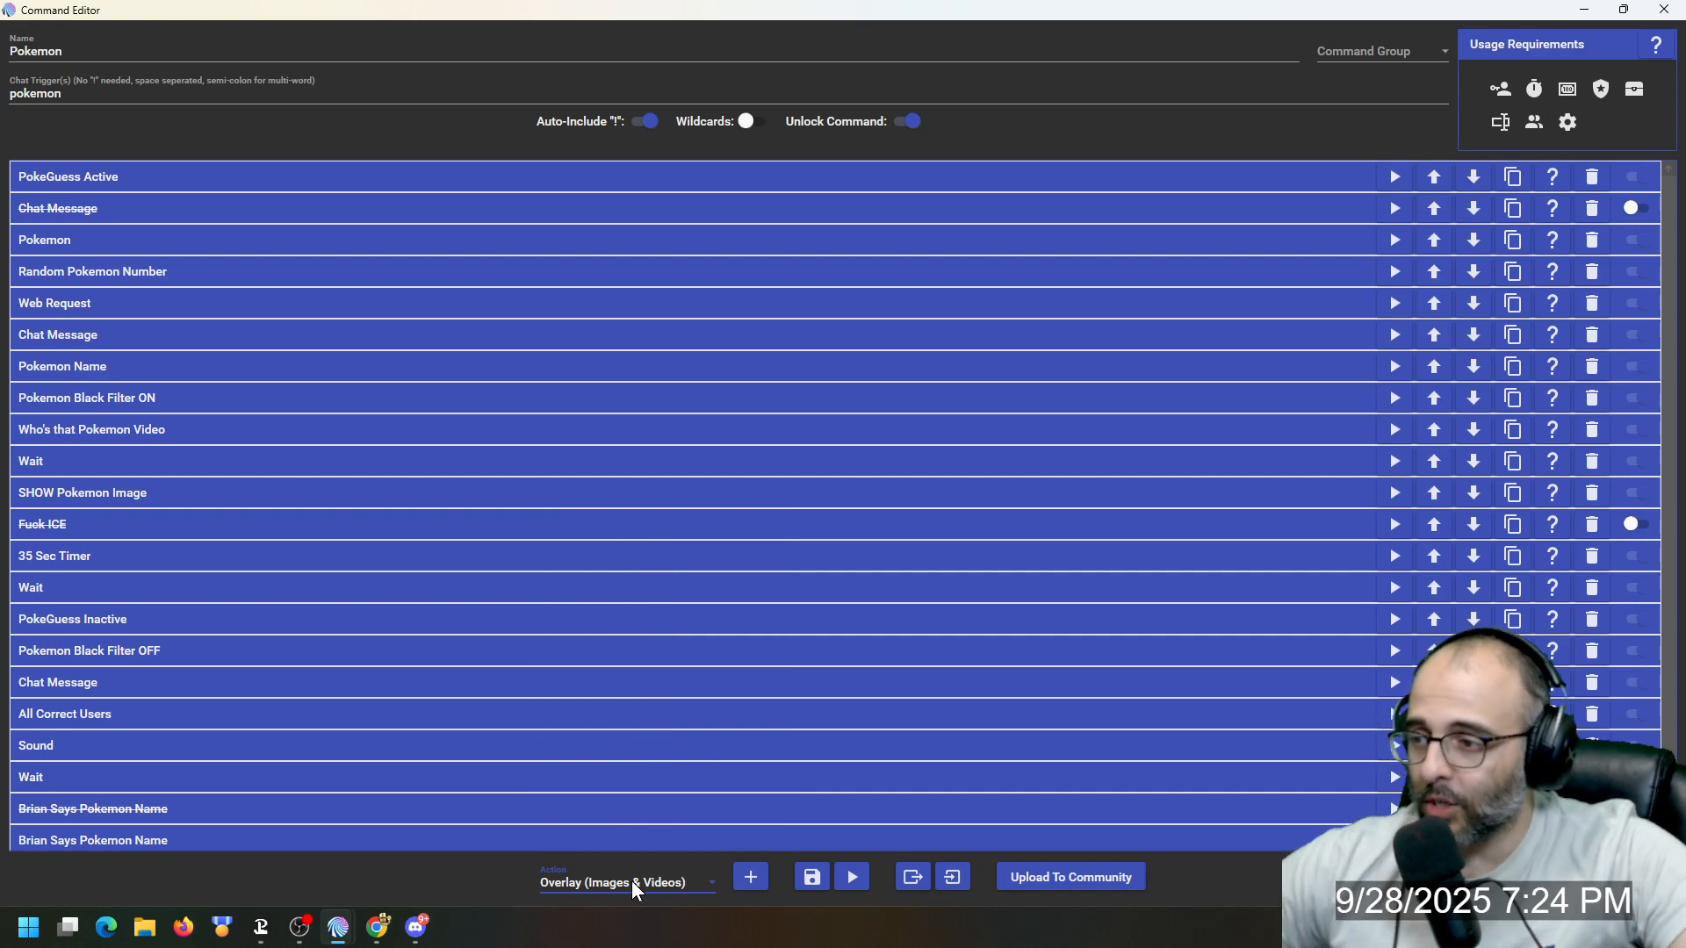
click(362, 555)
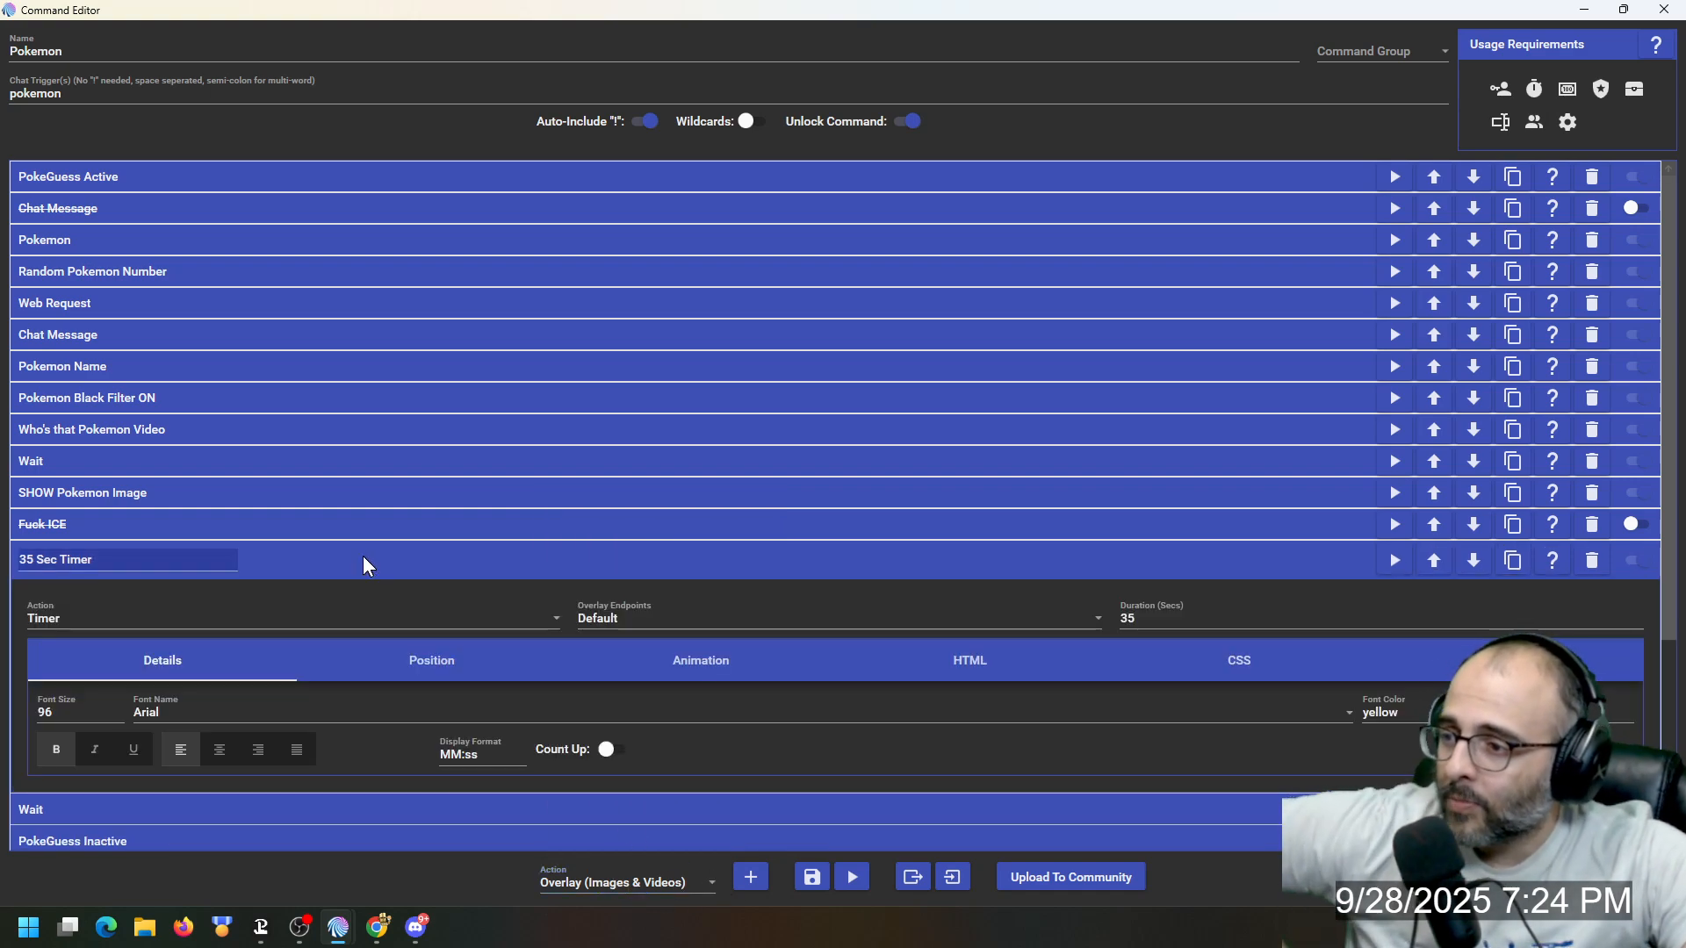
click(351, 618)
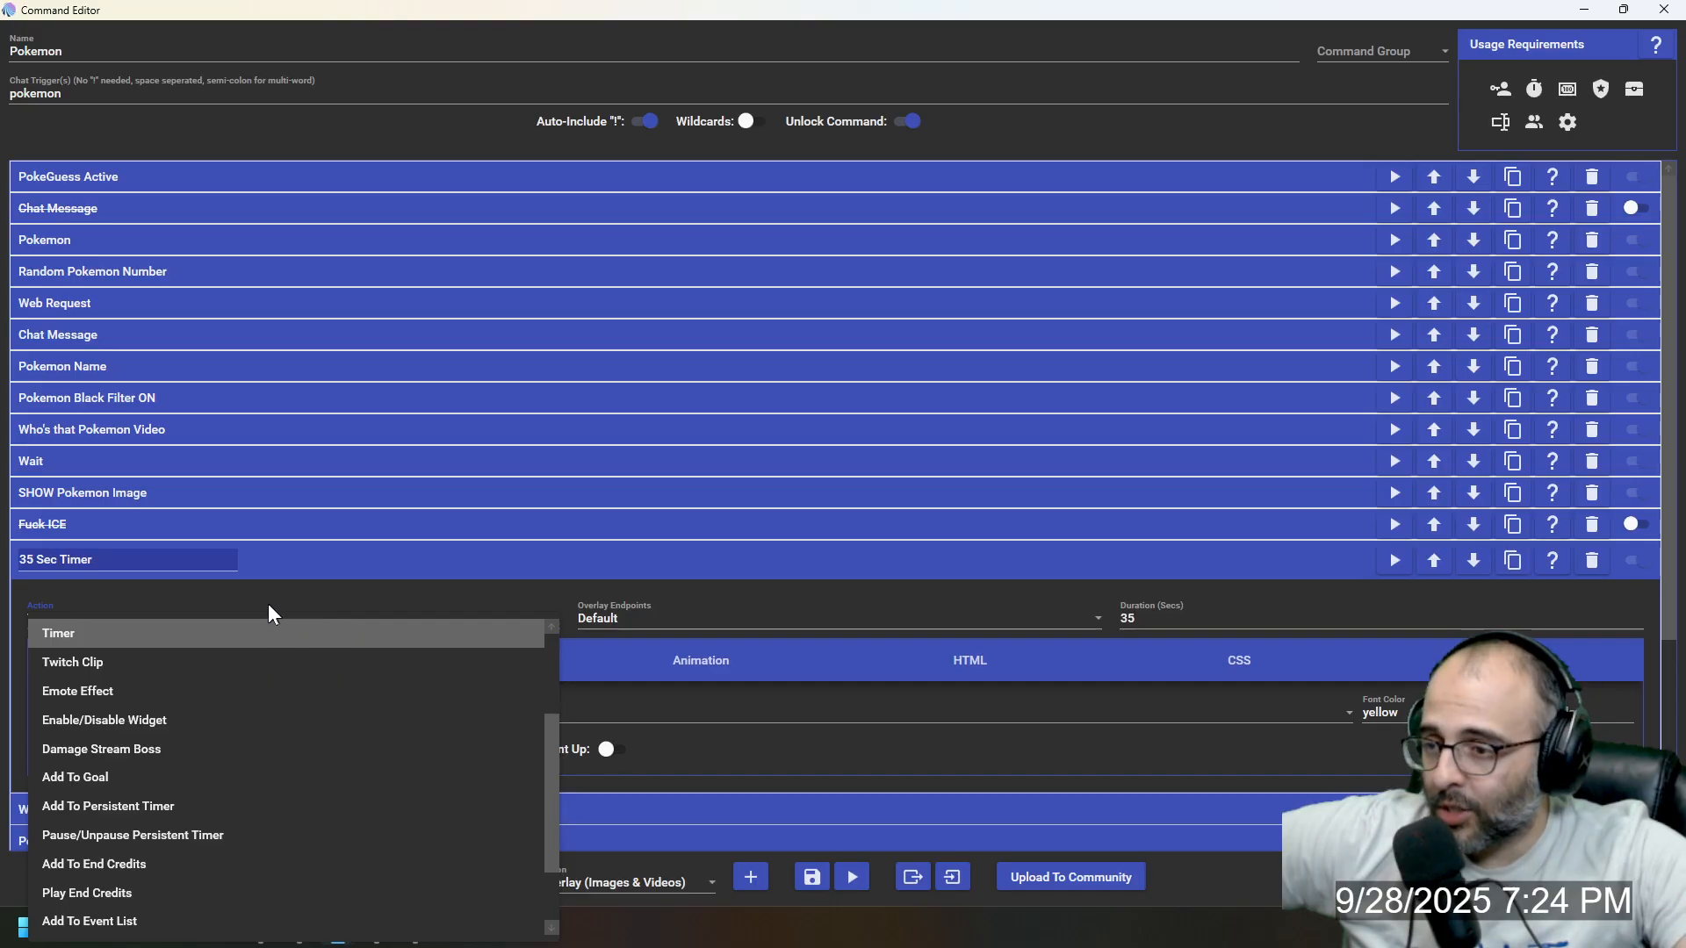
click(1139, 745)
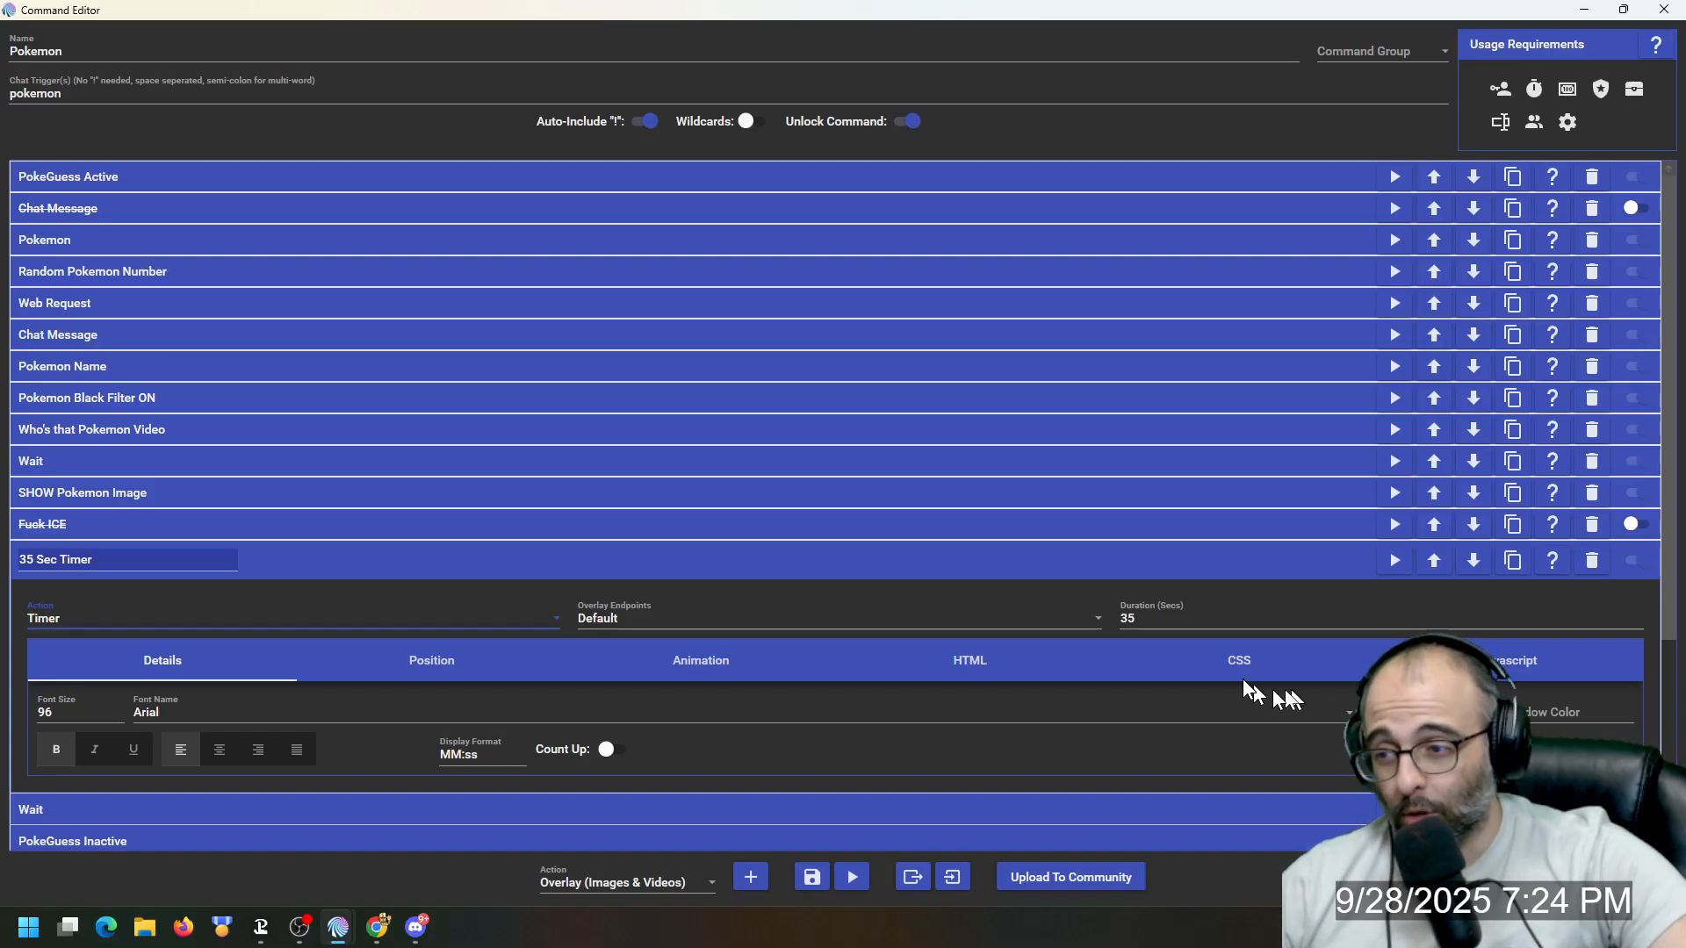
click(448, 668)
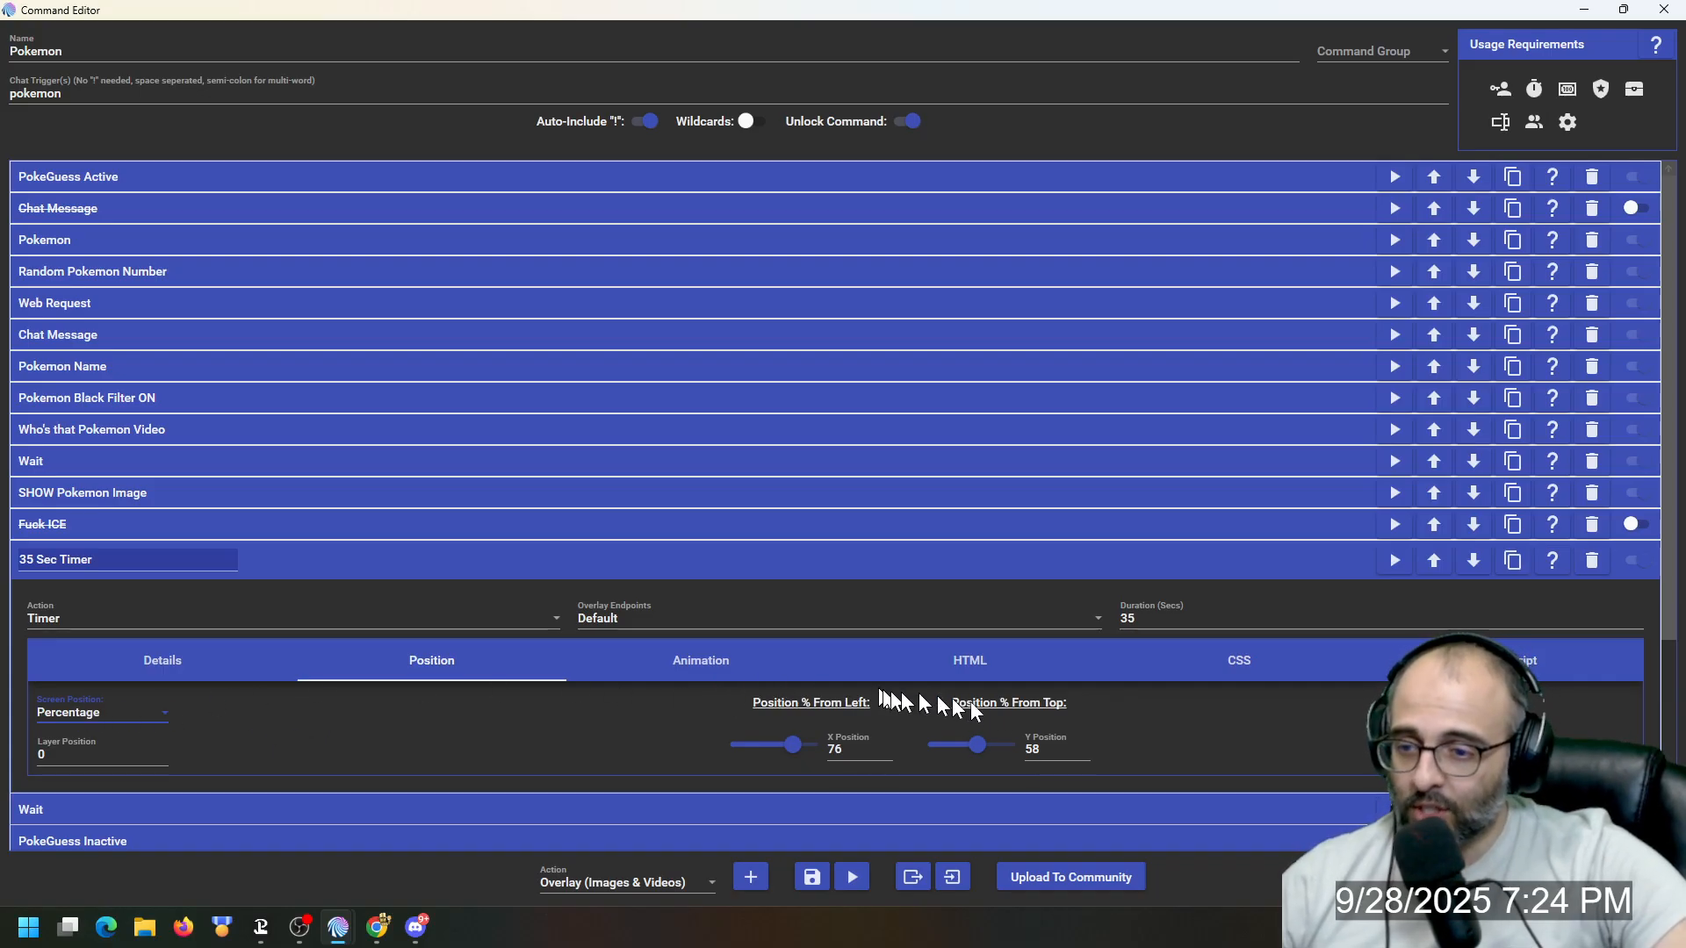
click(677, 663)
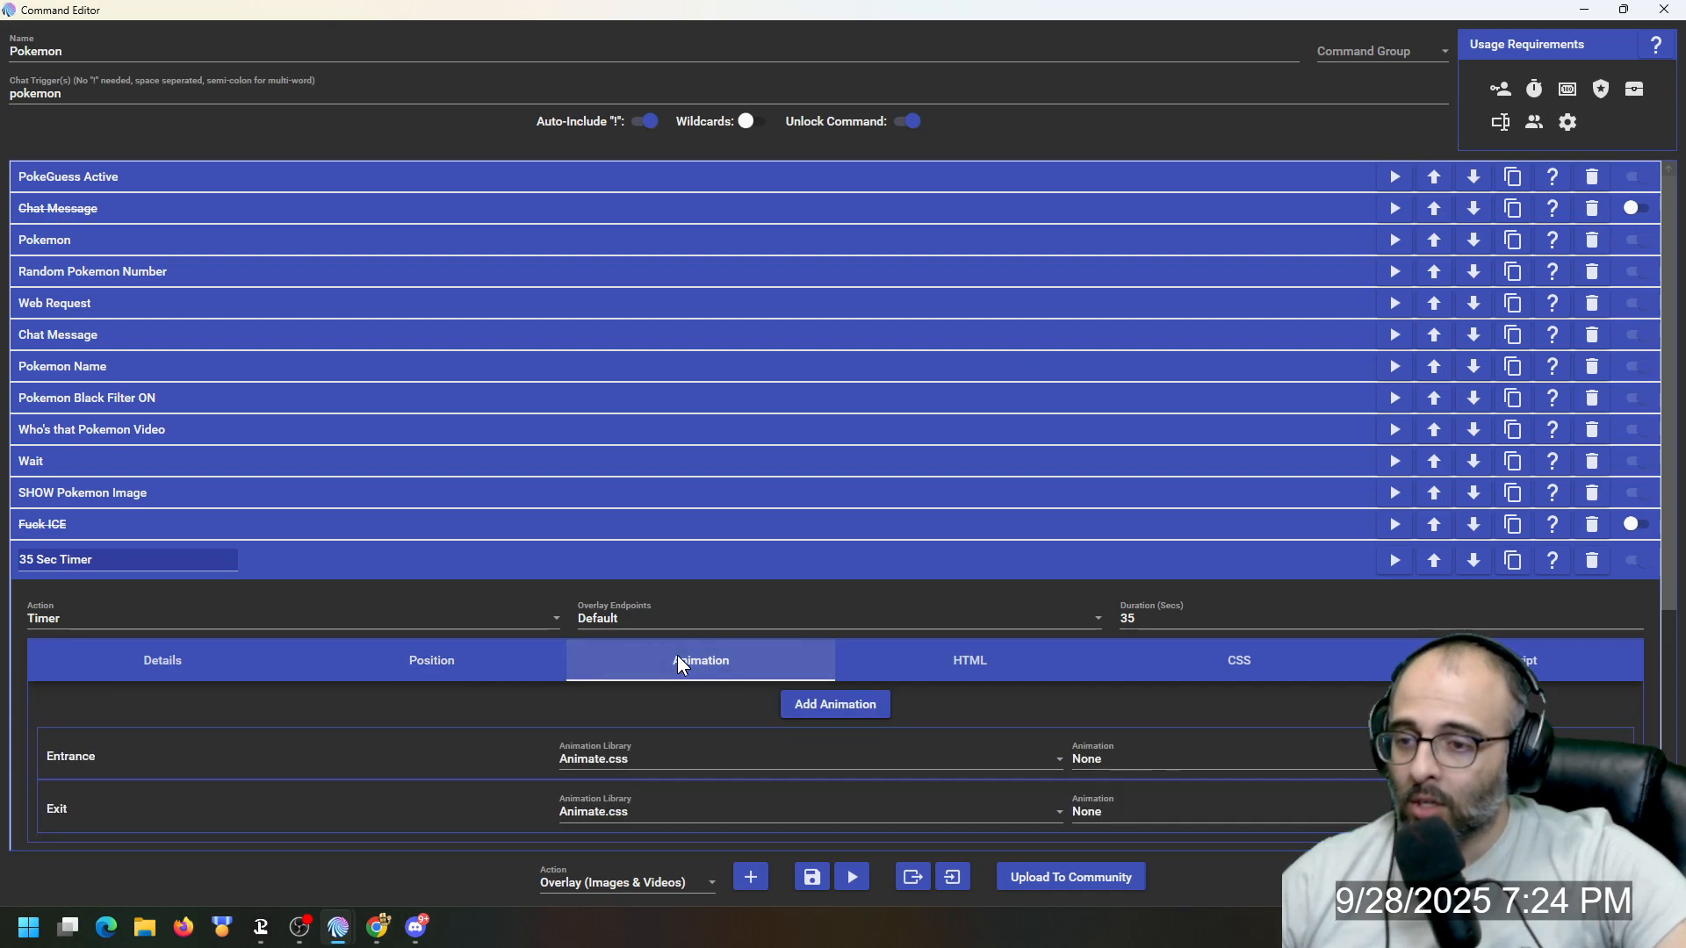
click(184, 657)
click(274, 560)
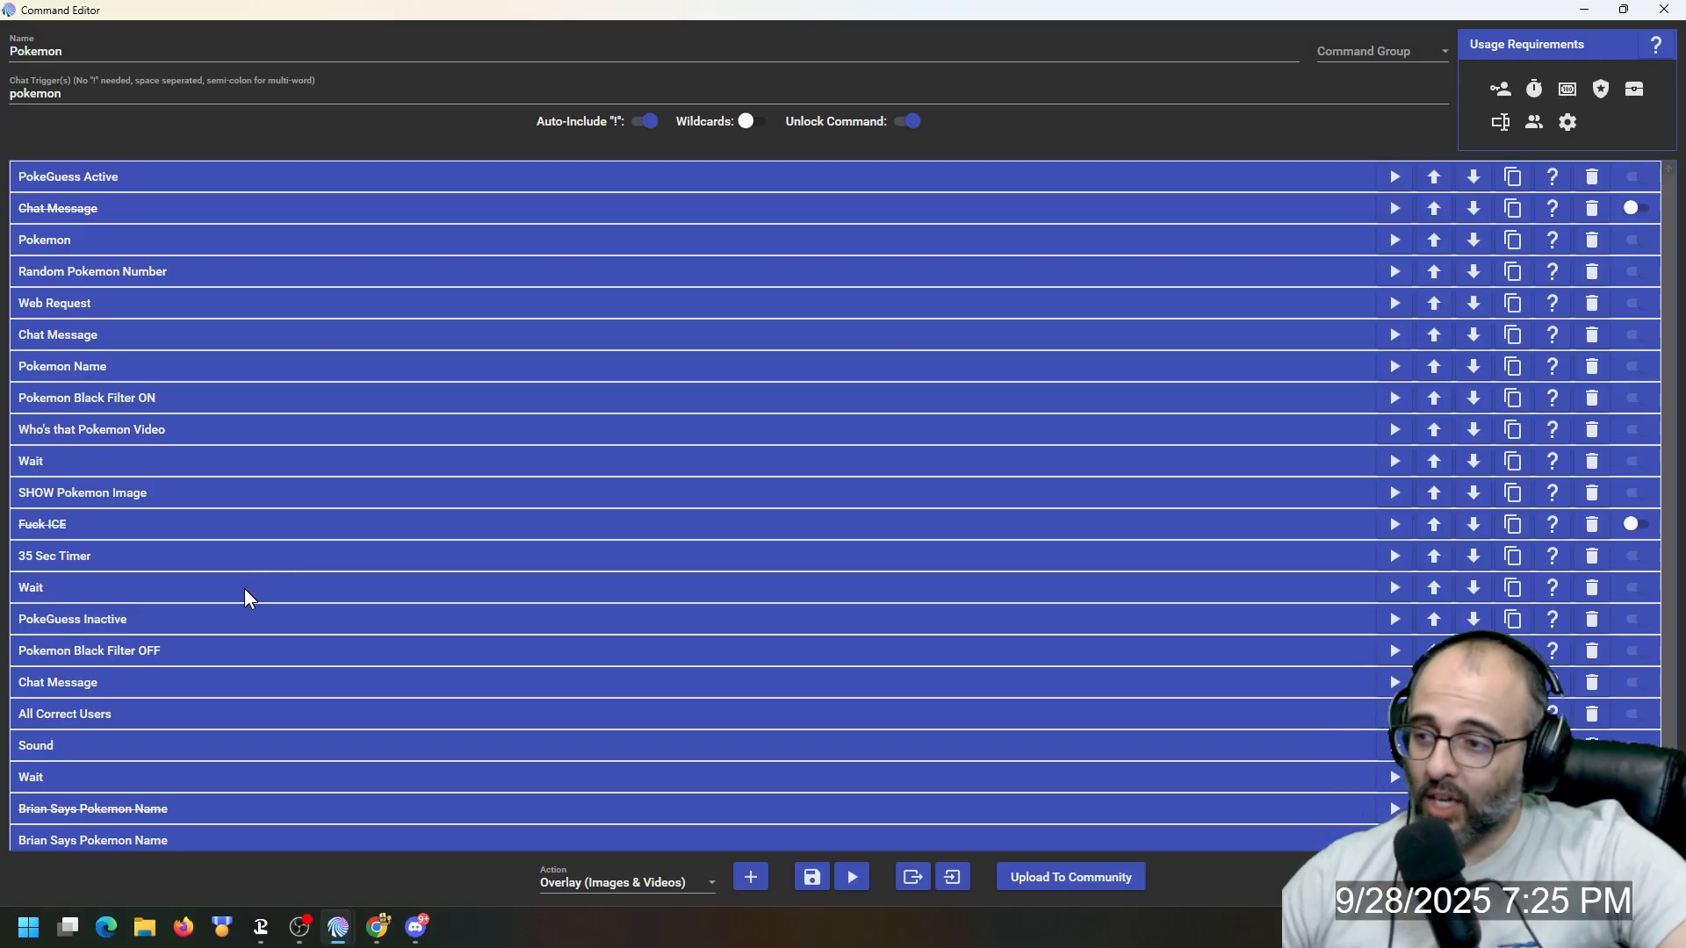
Step: Review the Wait action following the 35 Sec Timer, choose Wait as the action type to add, and collapse the reviewed action
click(245, 590)
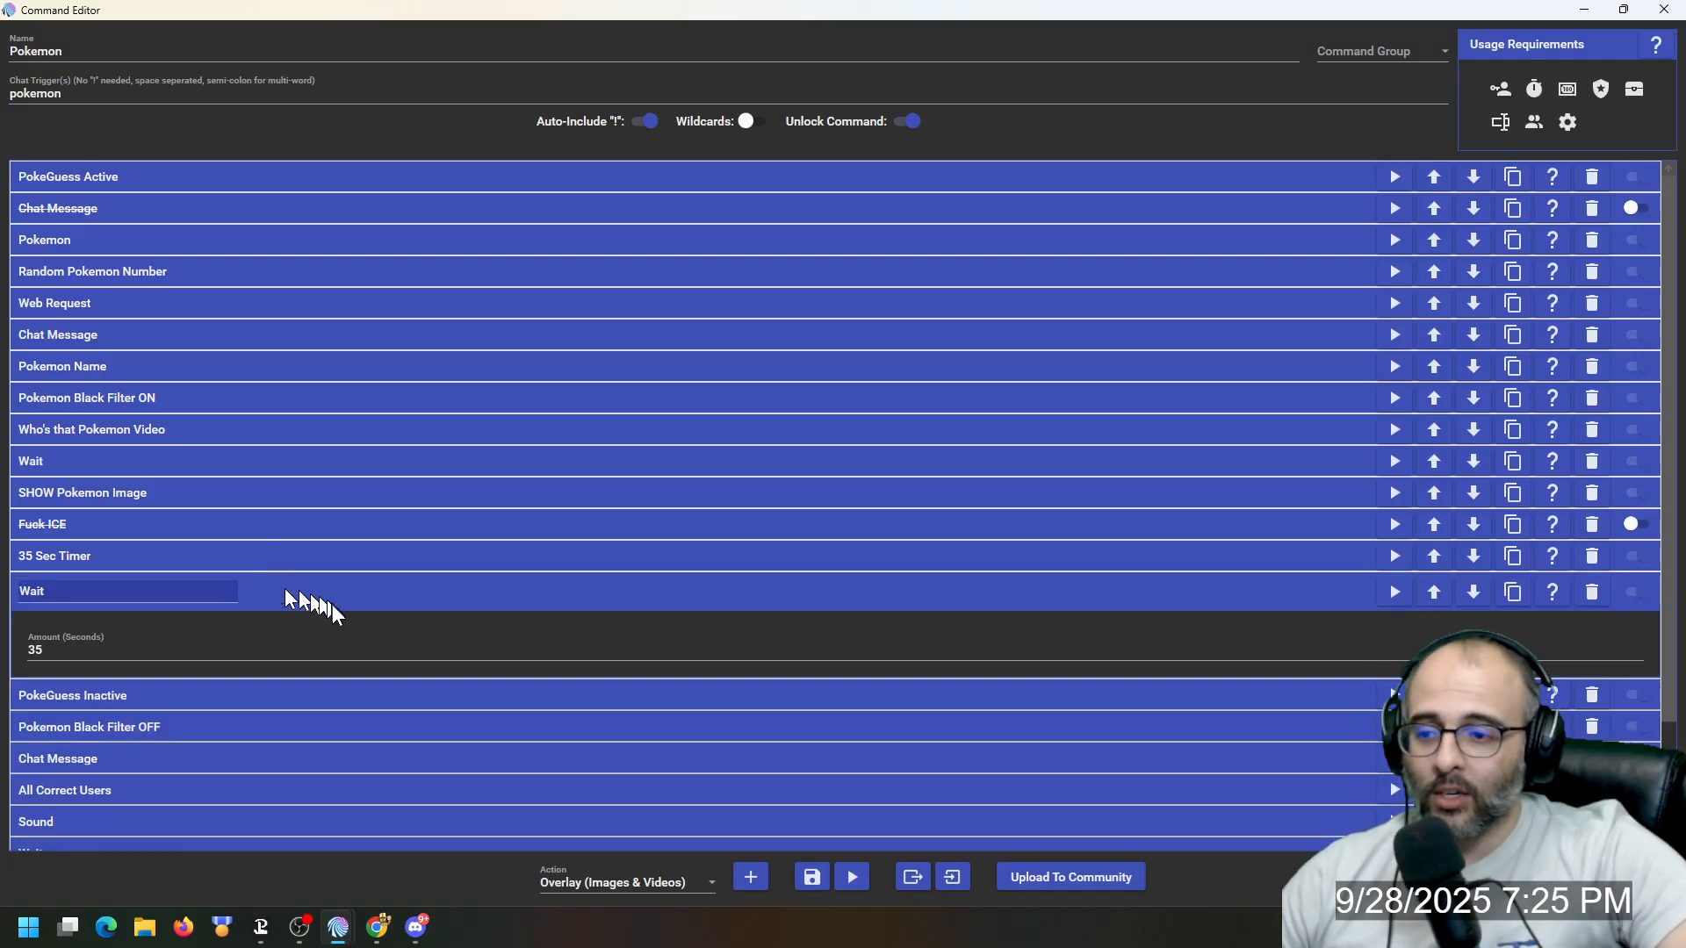
click(627, 883)
scroll(603, 750, down, 4)
click(602, 772)
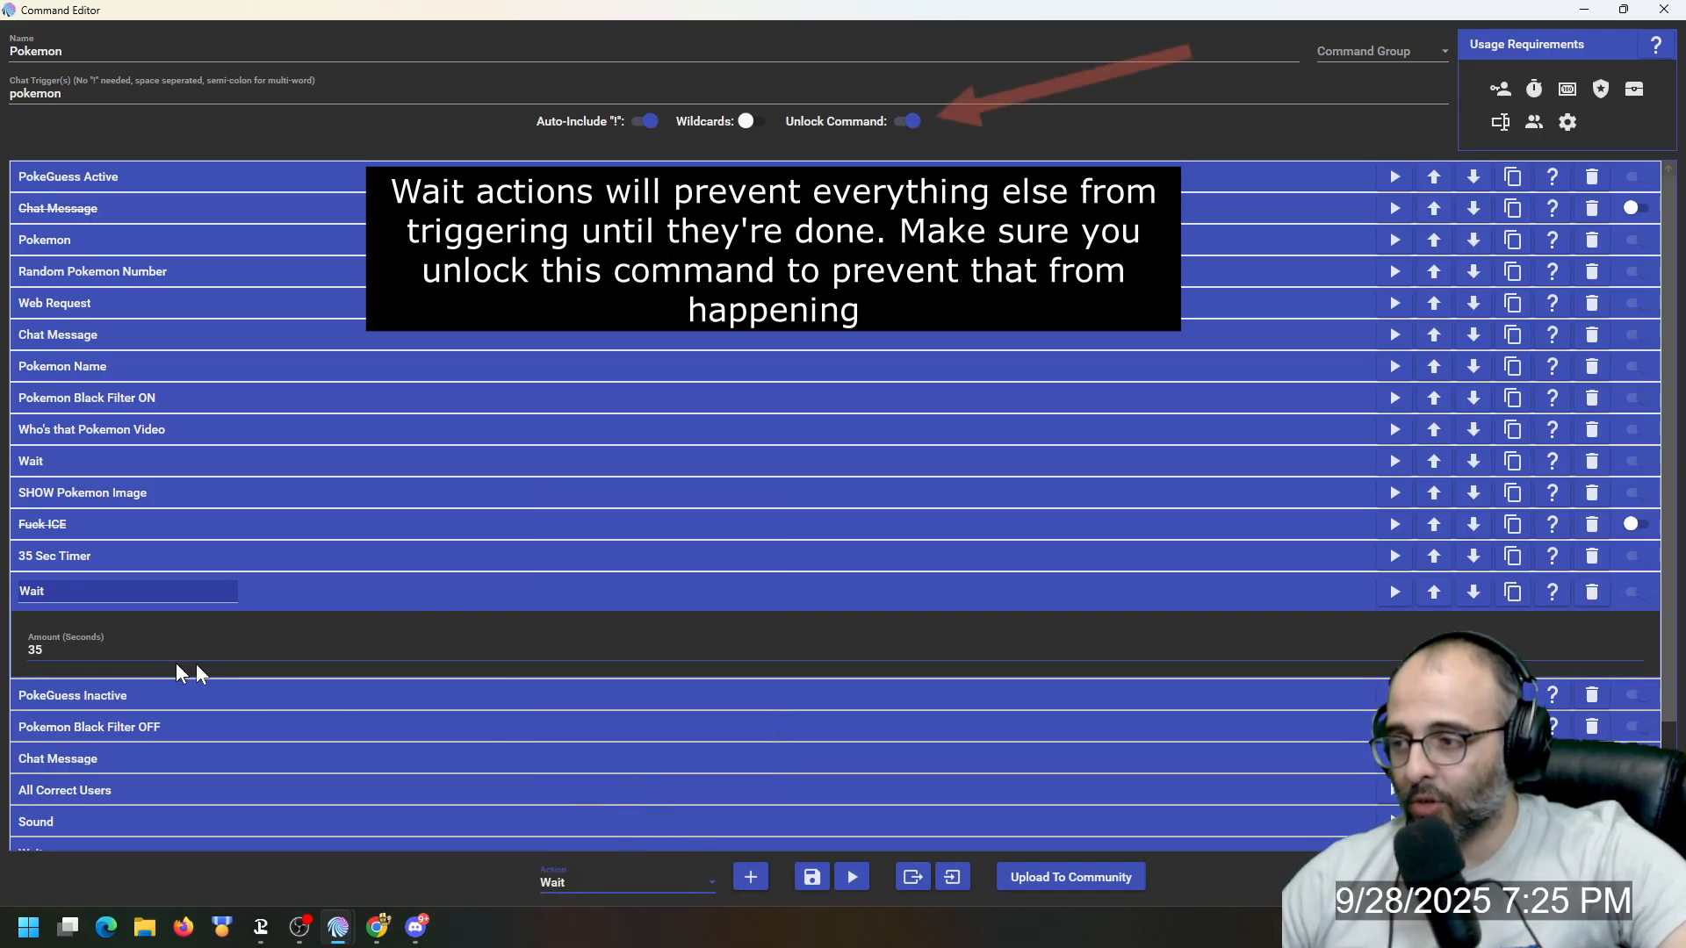
click(304, 594)
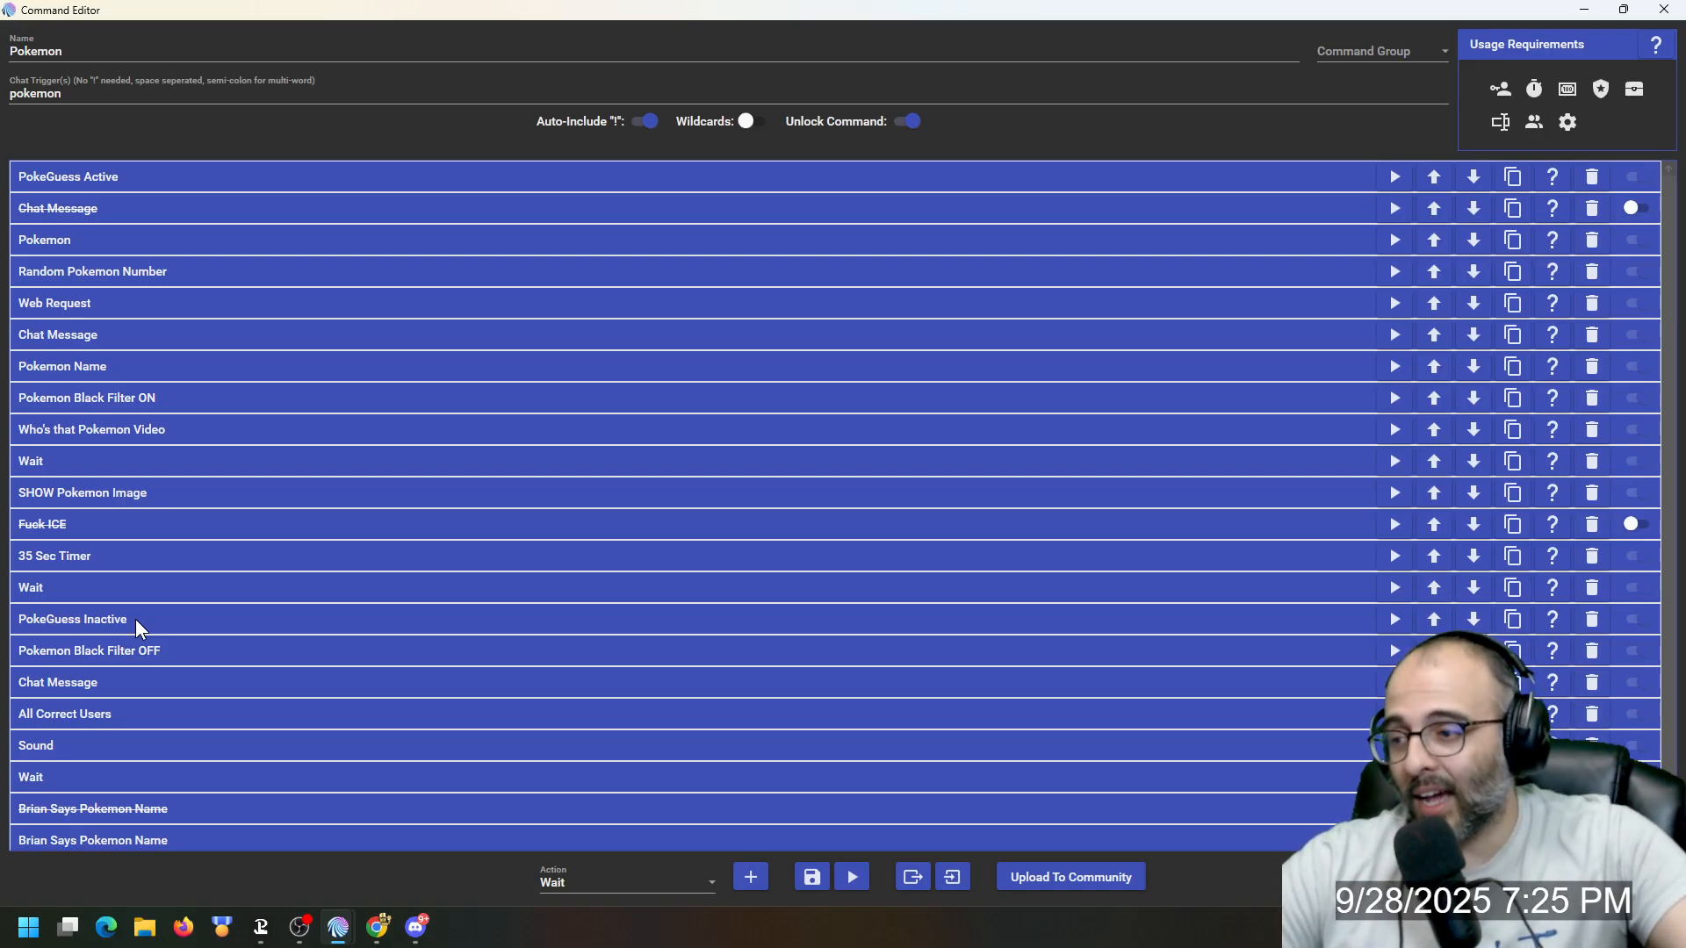
Step: Review the PokeGuess Inactive action, choose Special Identifier as the action type to add, and collapse the reviewed action
click(127, 619)
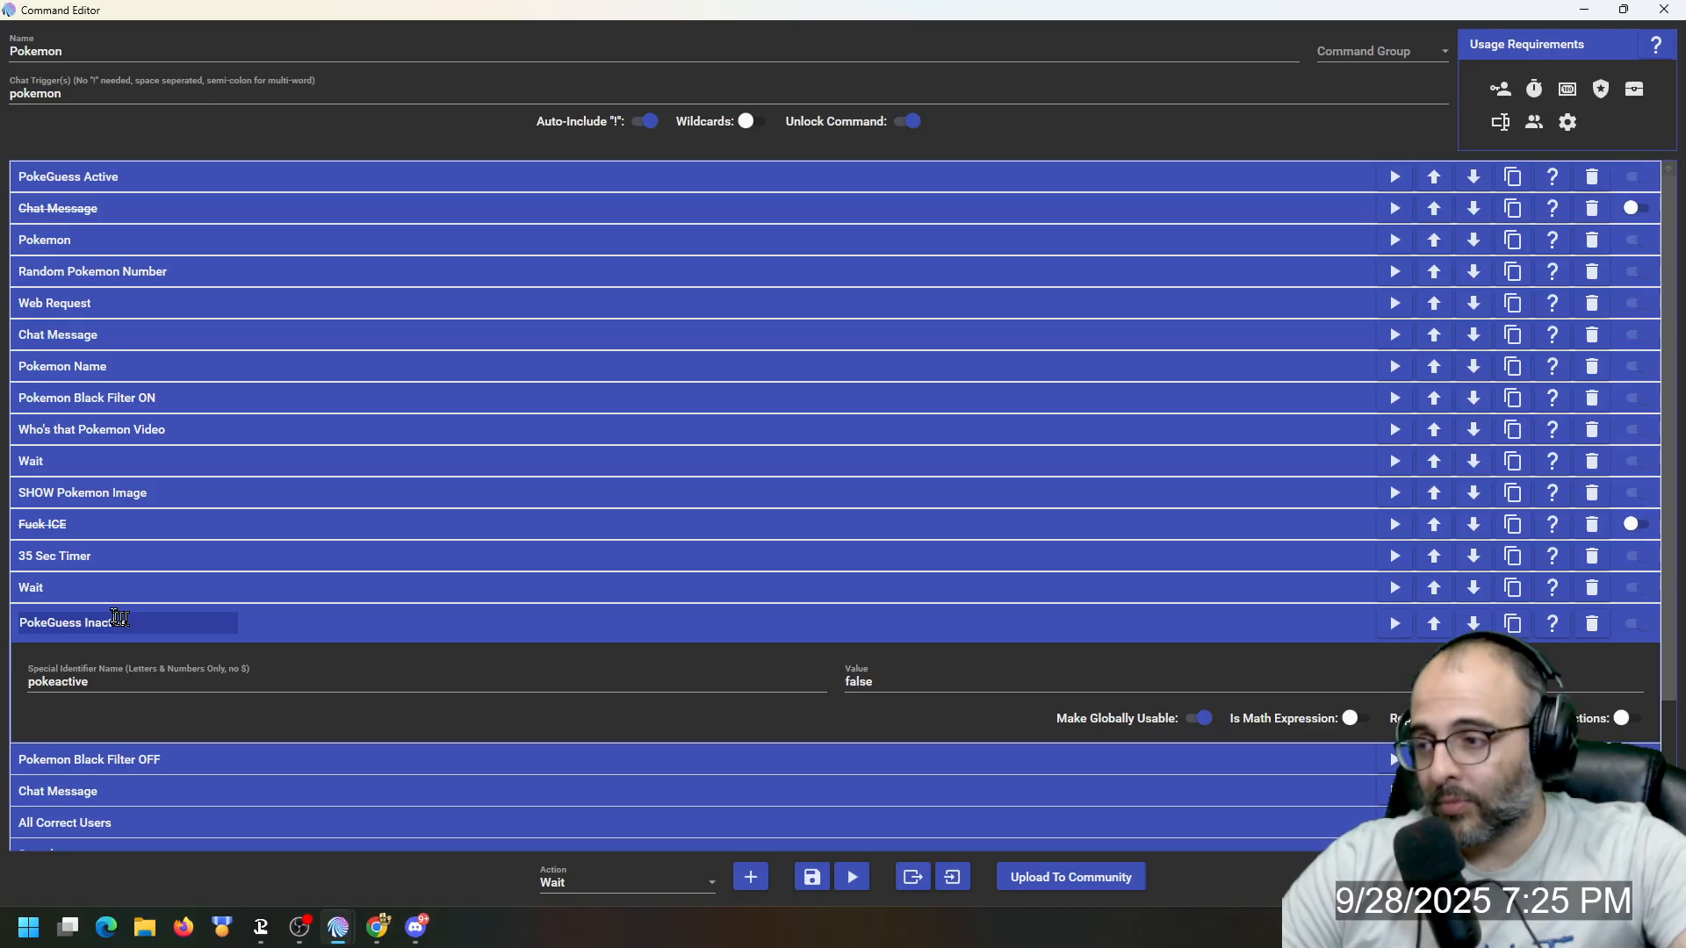
click(595, 878)
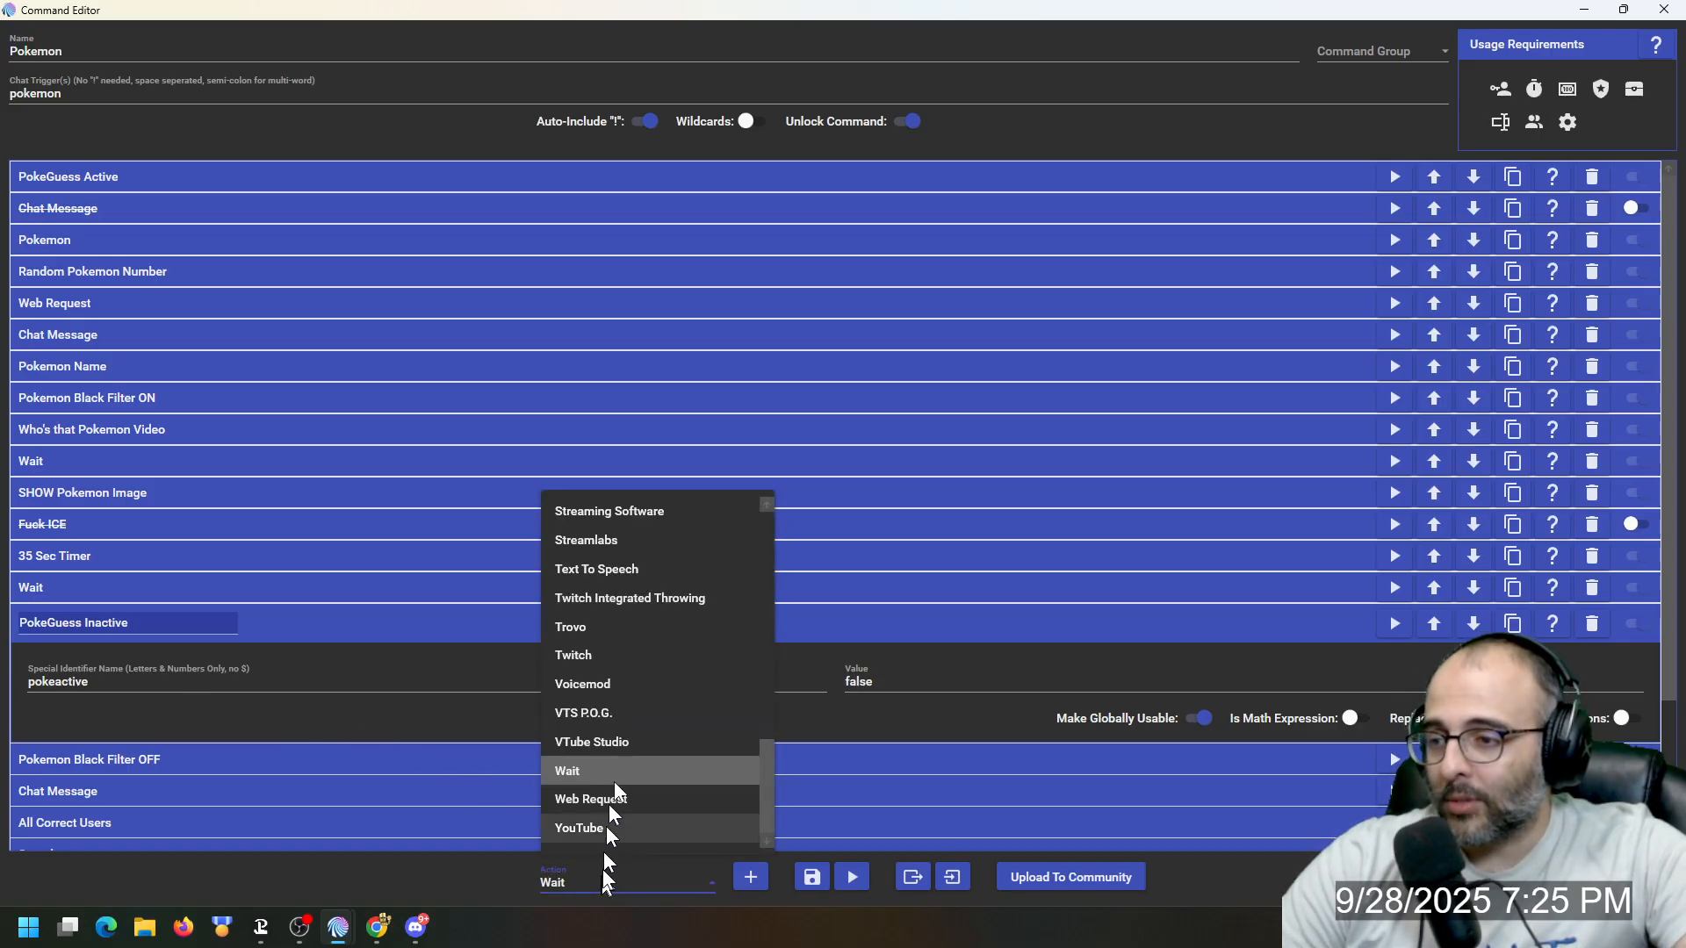
scroll(626, 736, up, 3)
scroll(636, 729, down, 3)
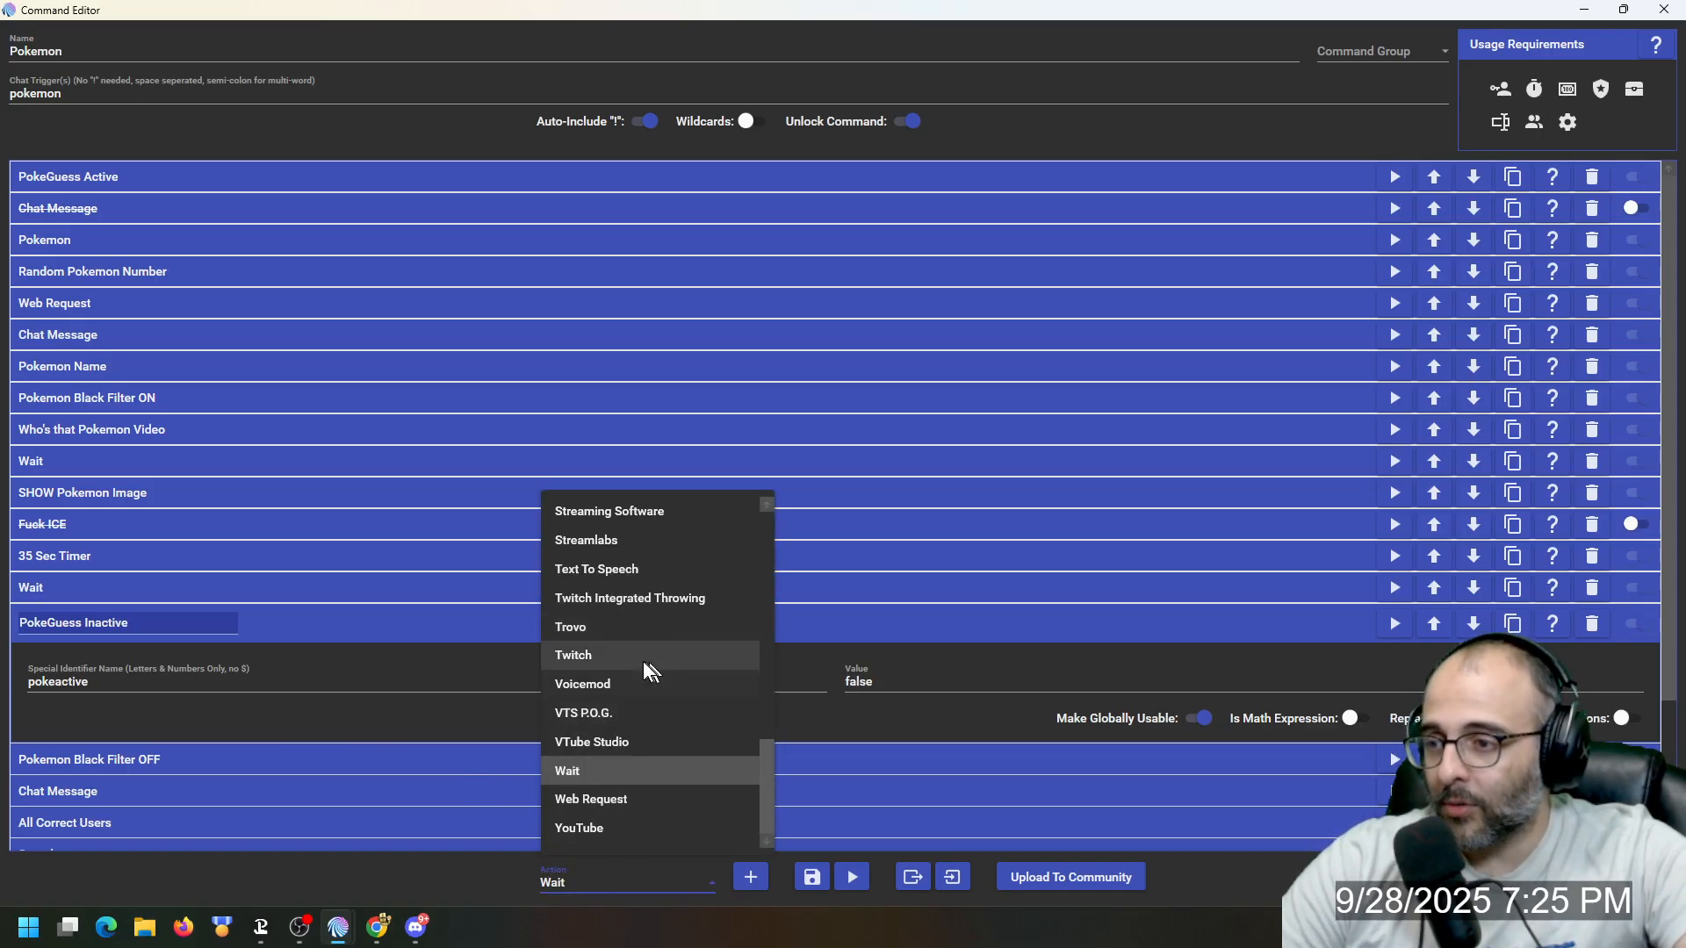
scroll(645, 633, up, 1)
click(649, 572)
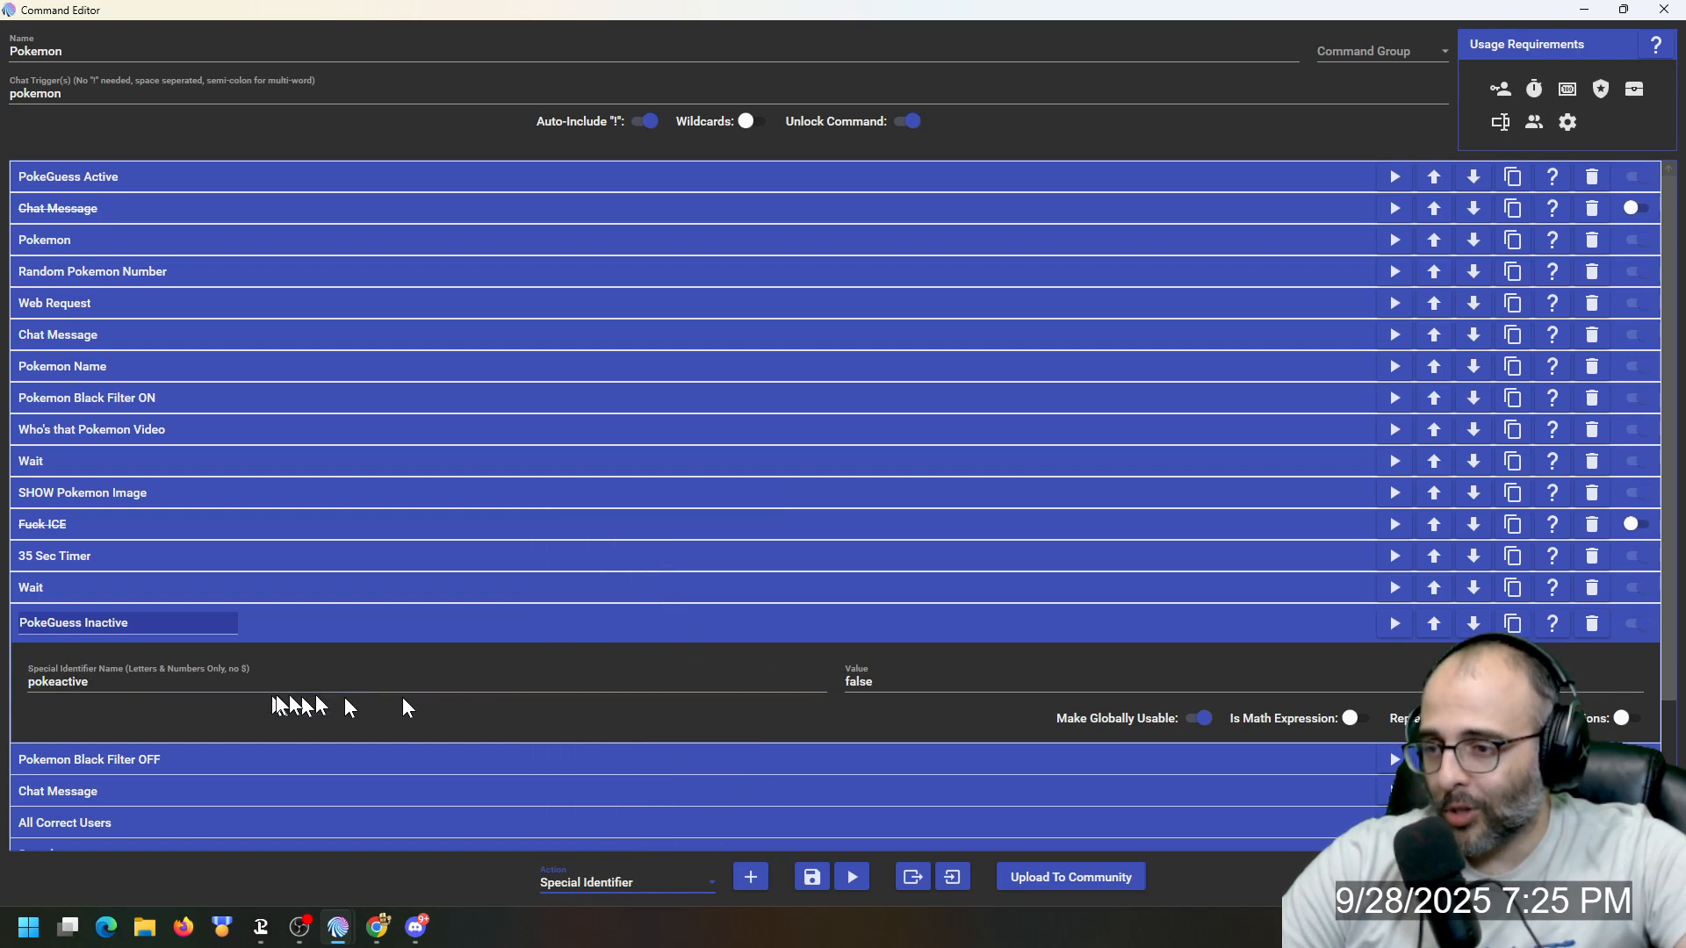
click(729, 624)
Step: Choose Streaming Software as the action type to add, and review the Pokemon Black Filter OFF action's source and filter settings
scroll(443, 624, down, 1)
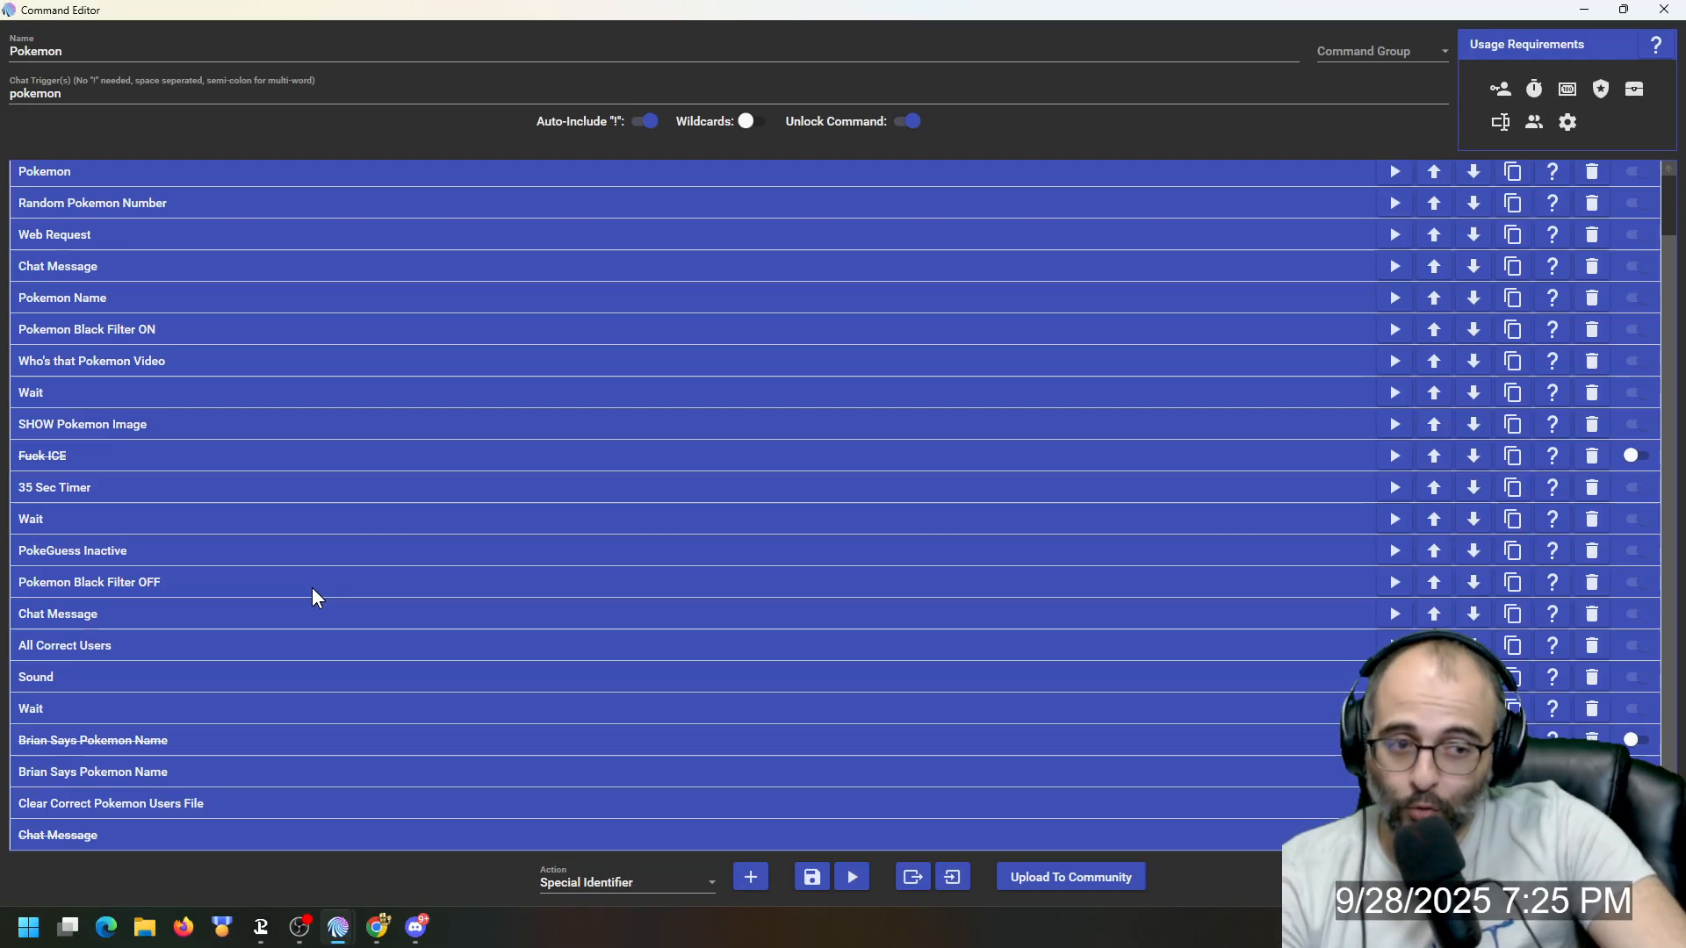
click(657, 881)
scroll(629, 719, up, 1)
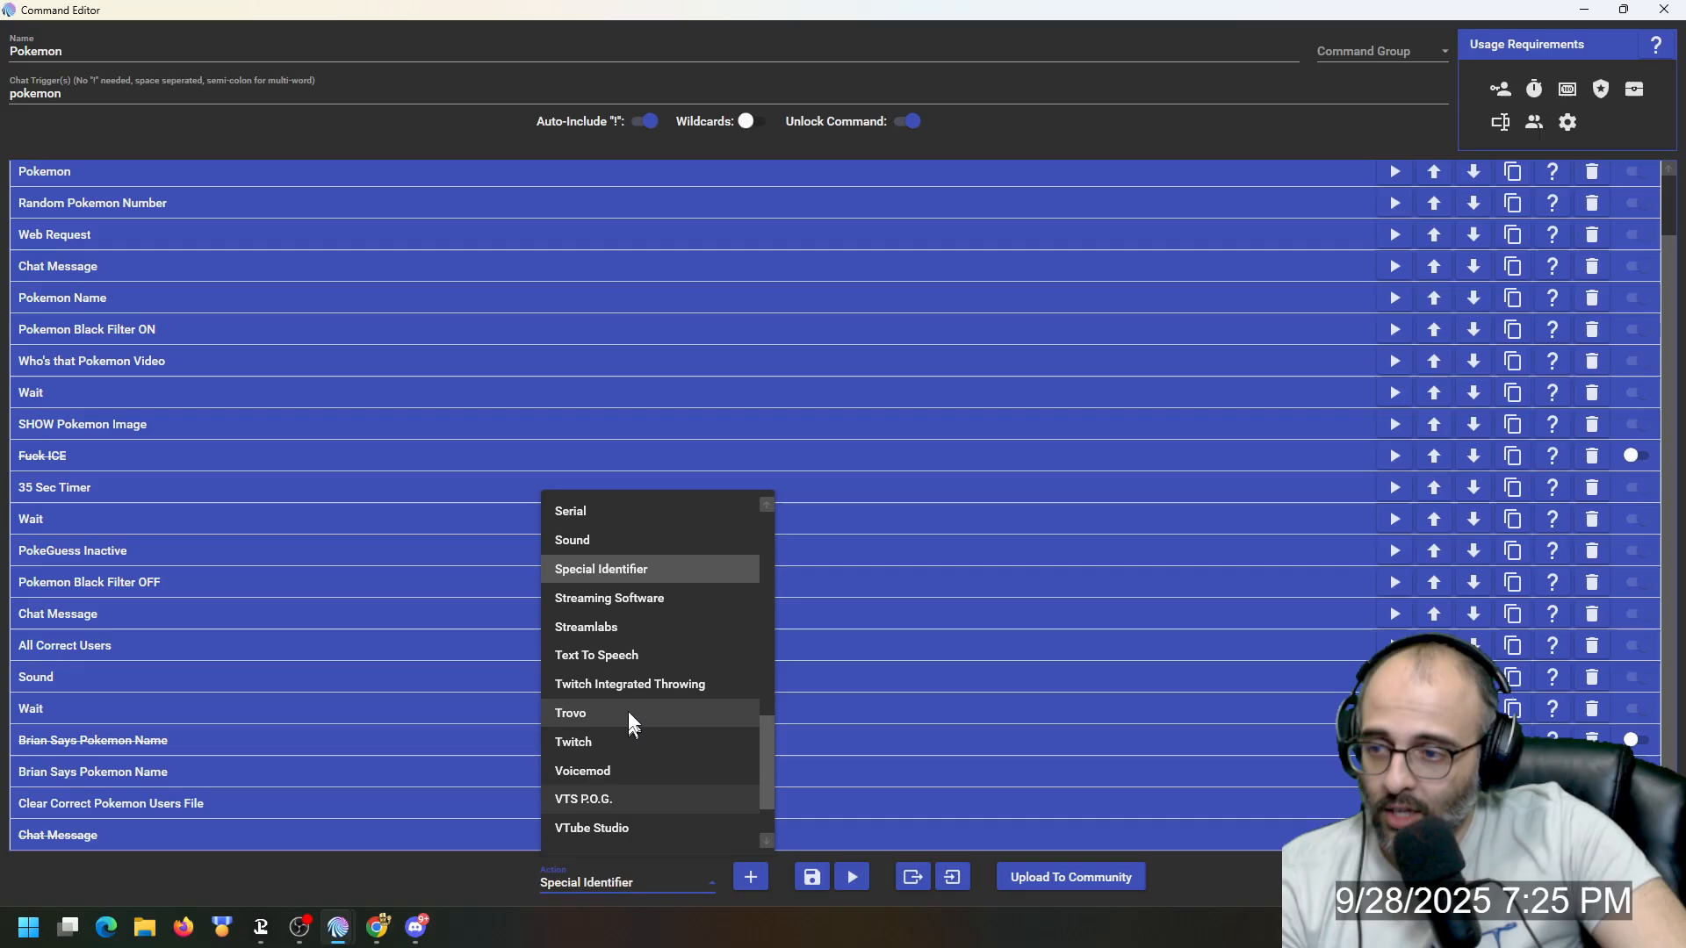
click(648, 599)
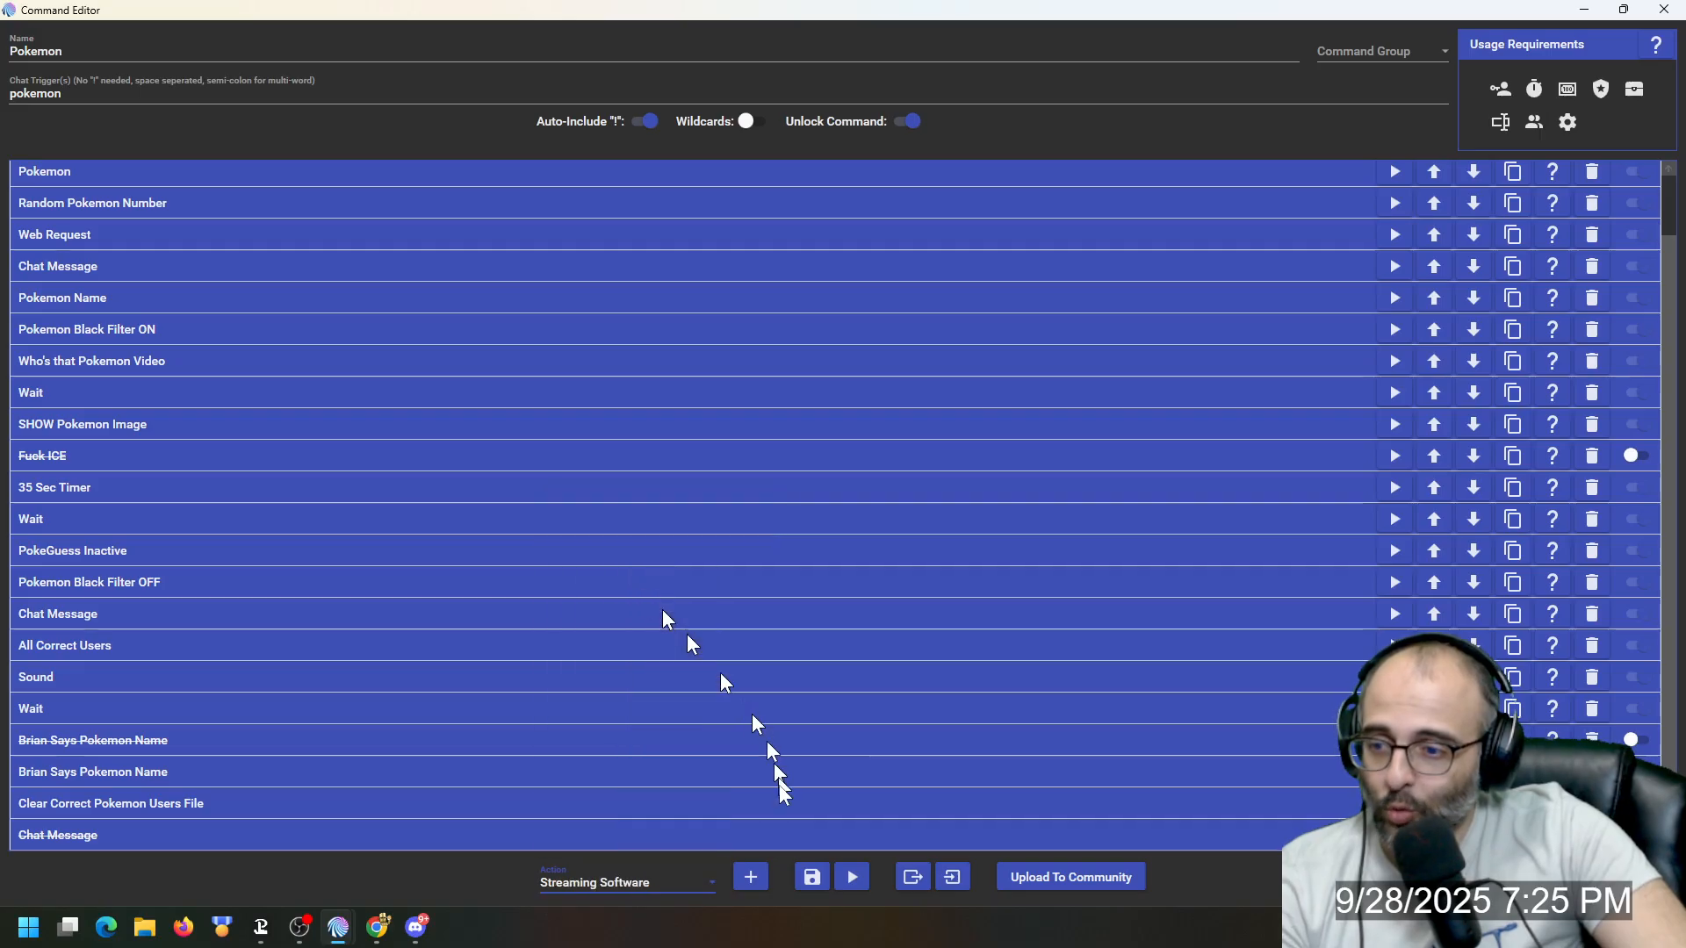
click(228, 580)
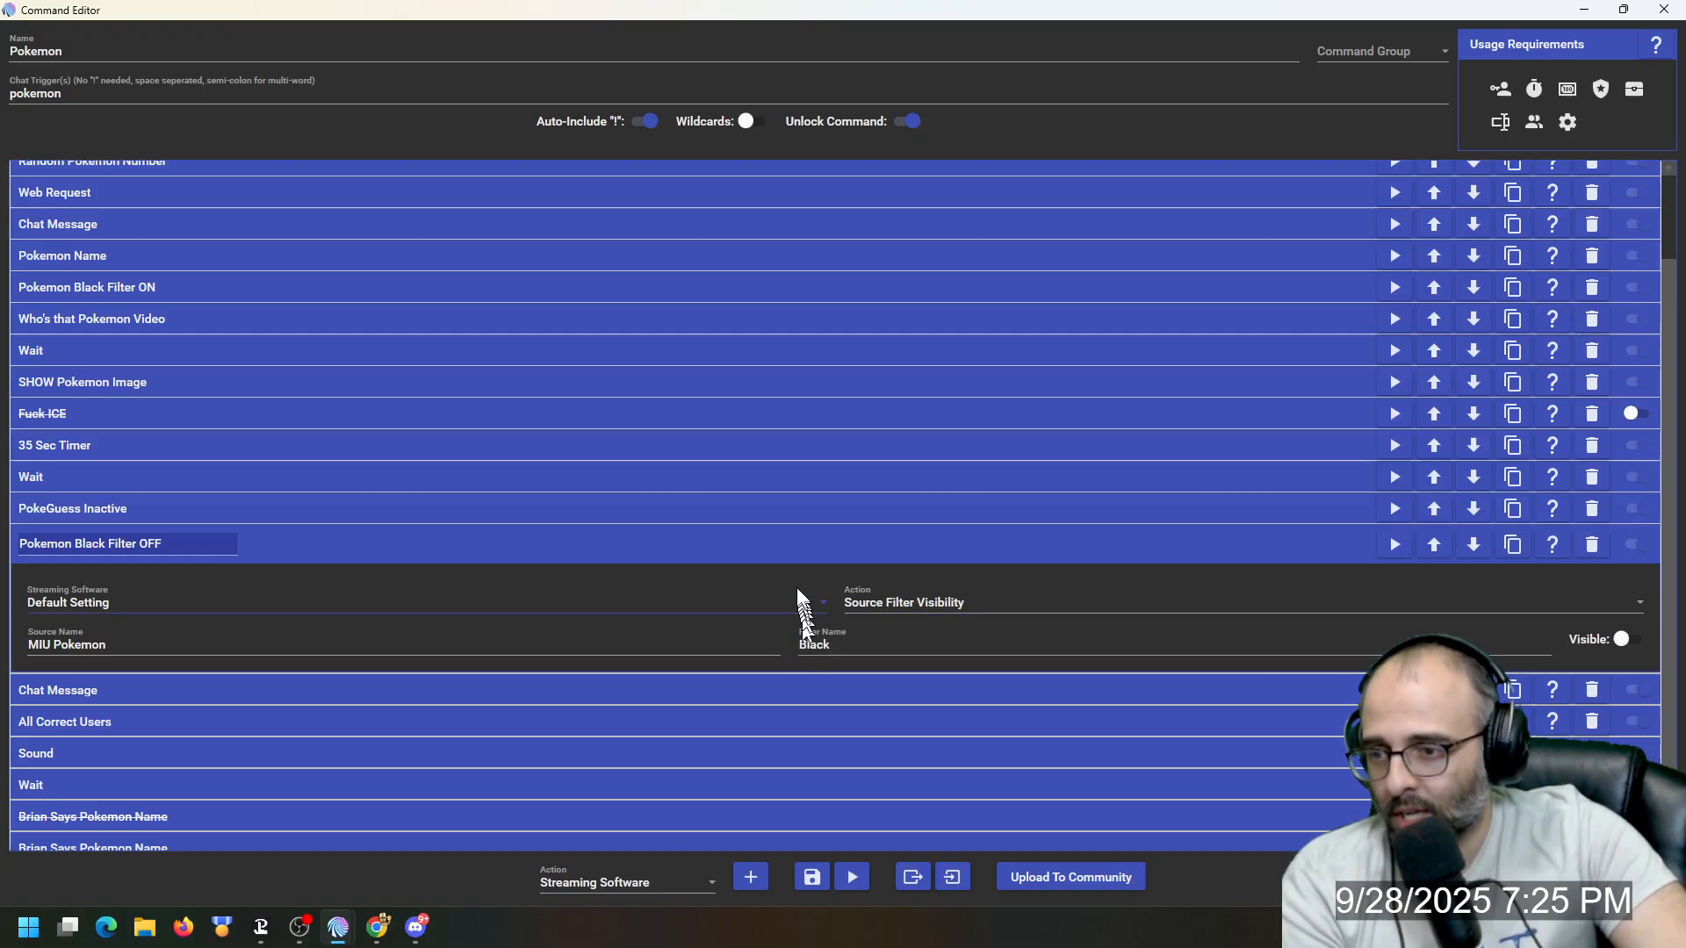
click(787, 546)
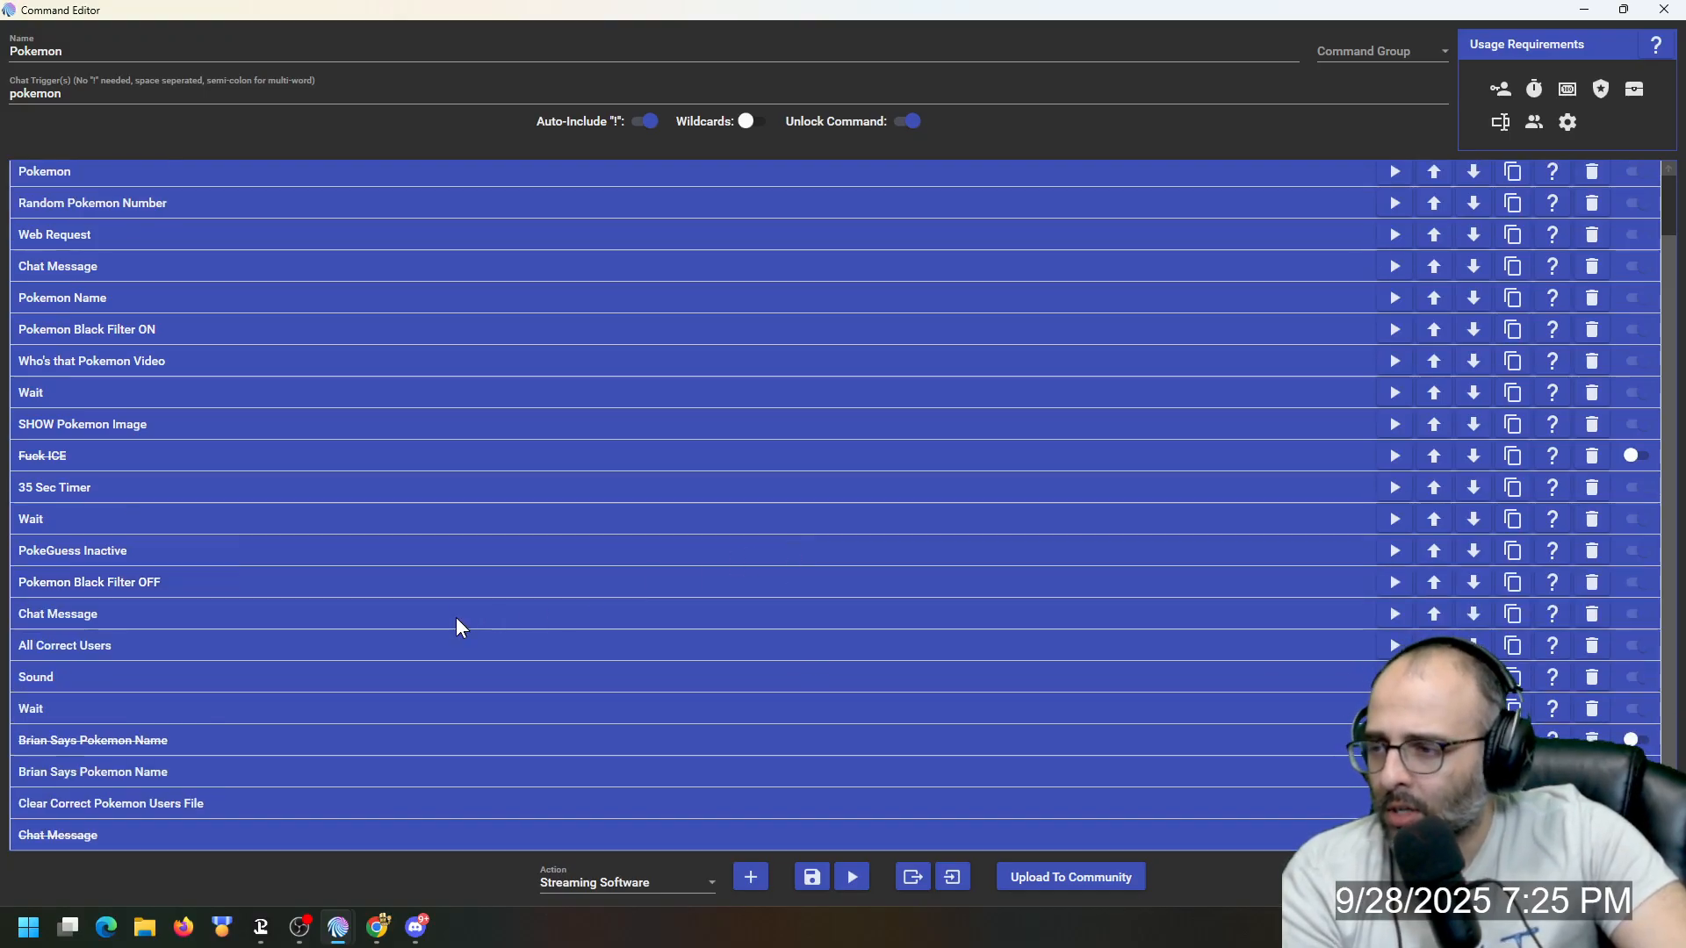
Step: Choose Chat Message as the action type to add, and review the message text sent after Pokemon Black Filter OFF
click(651, 880)
scroll(639, 632, up, 10)
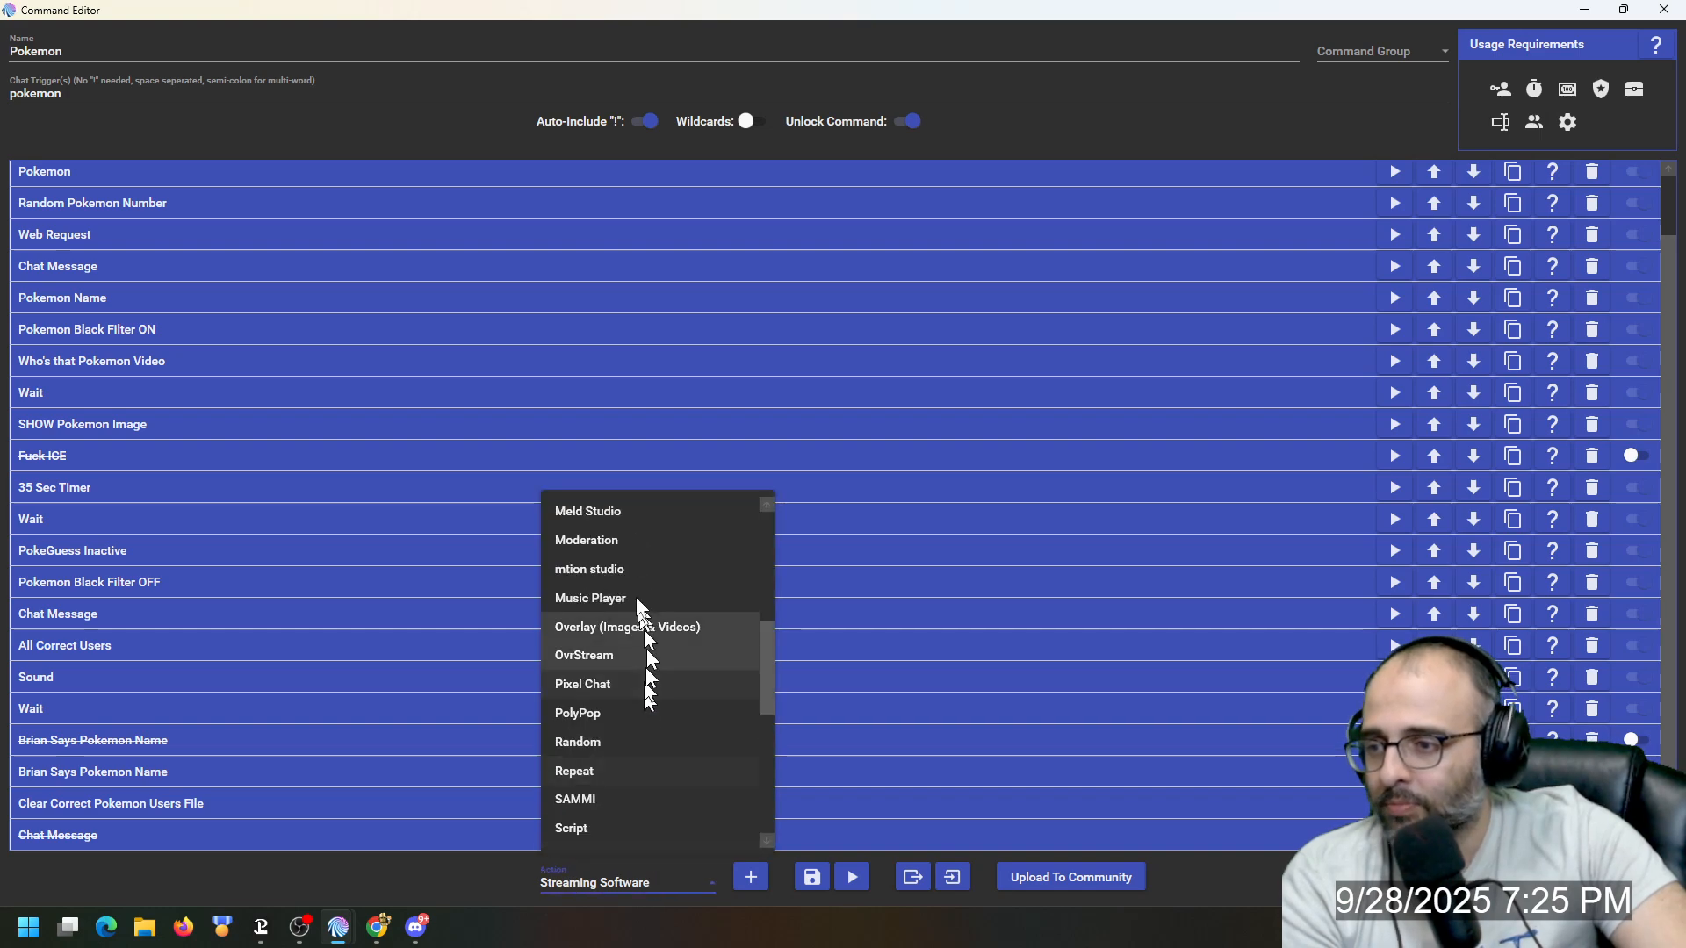
click(626, 513)
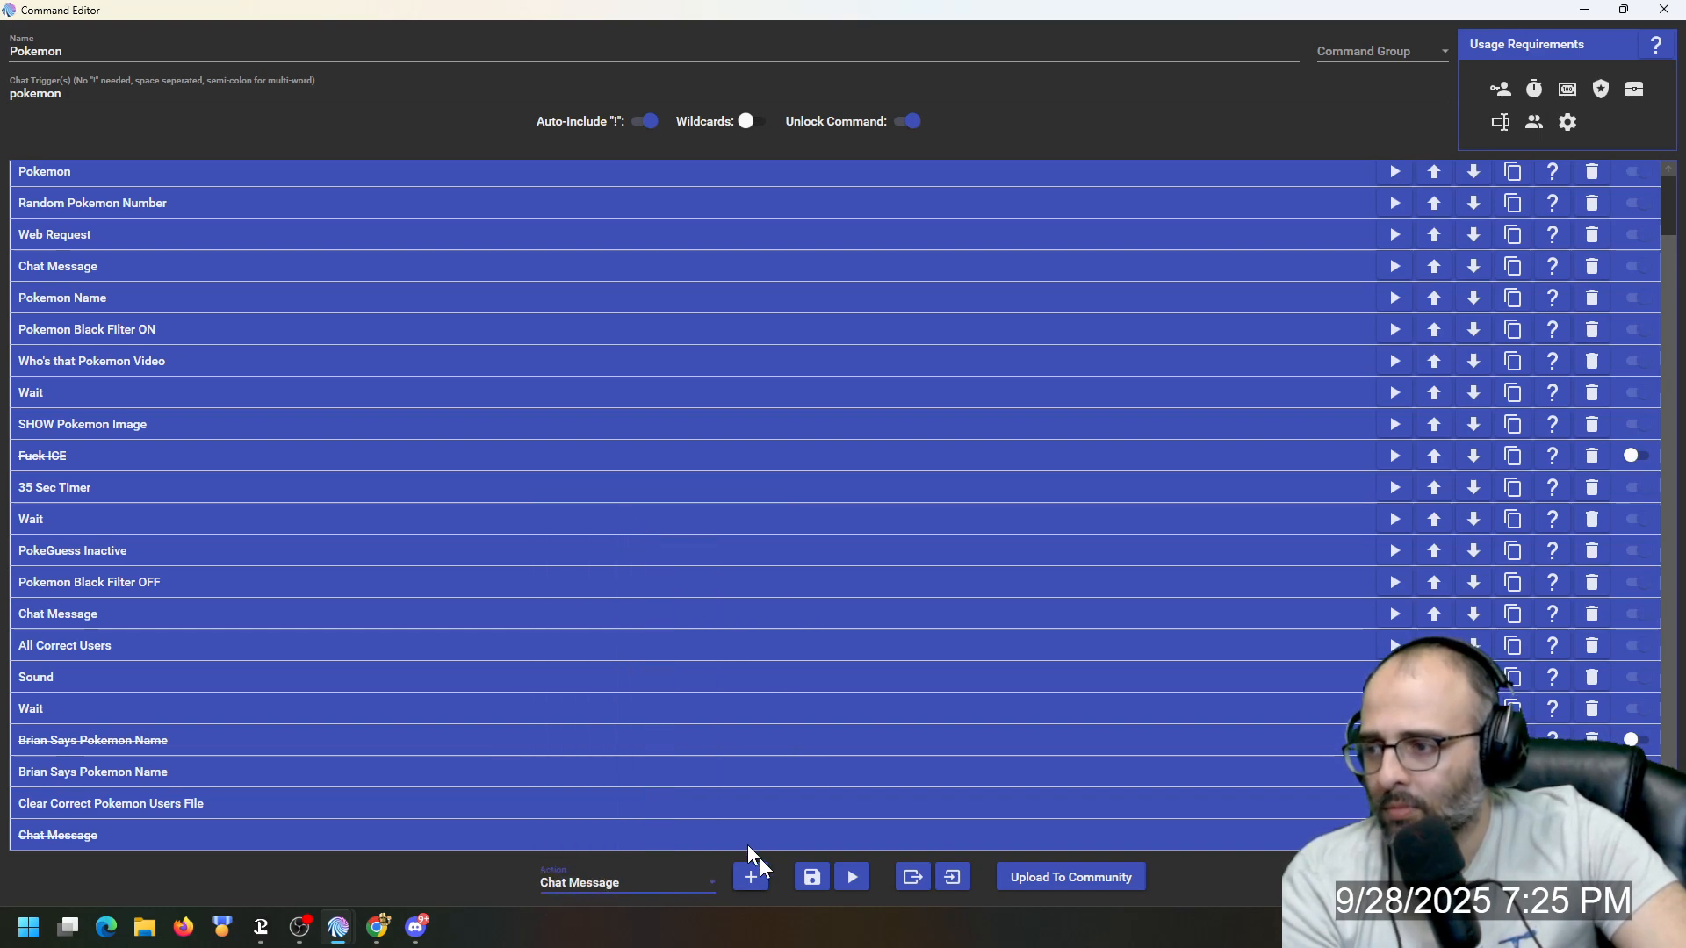
click(323, 606)
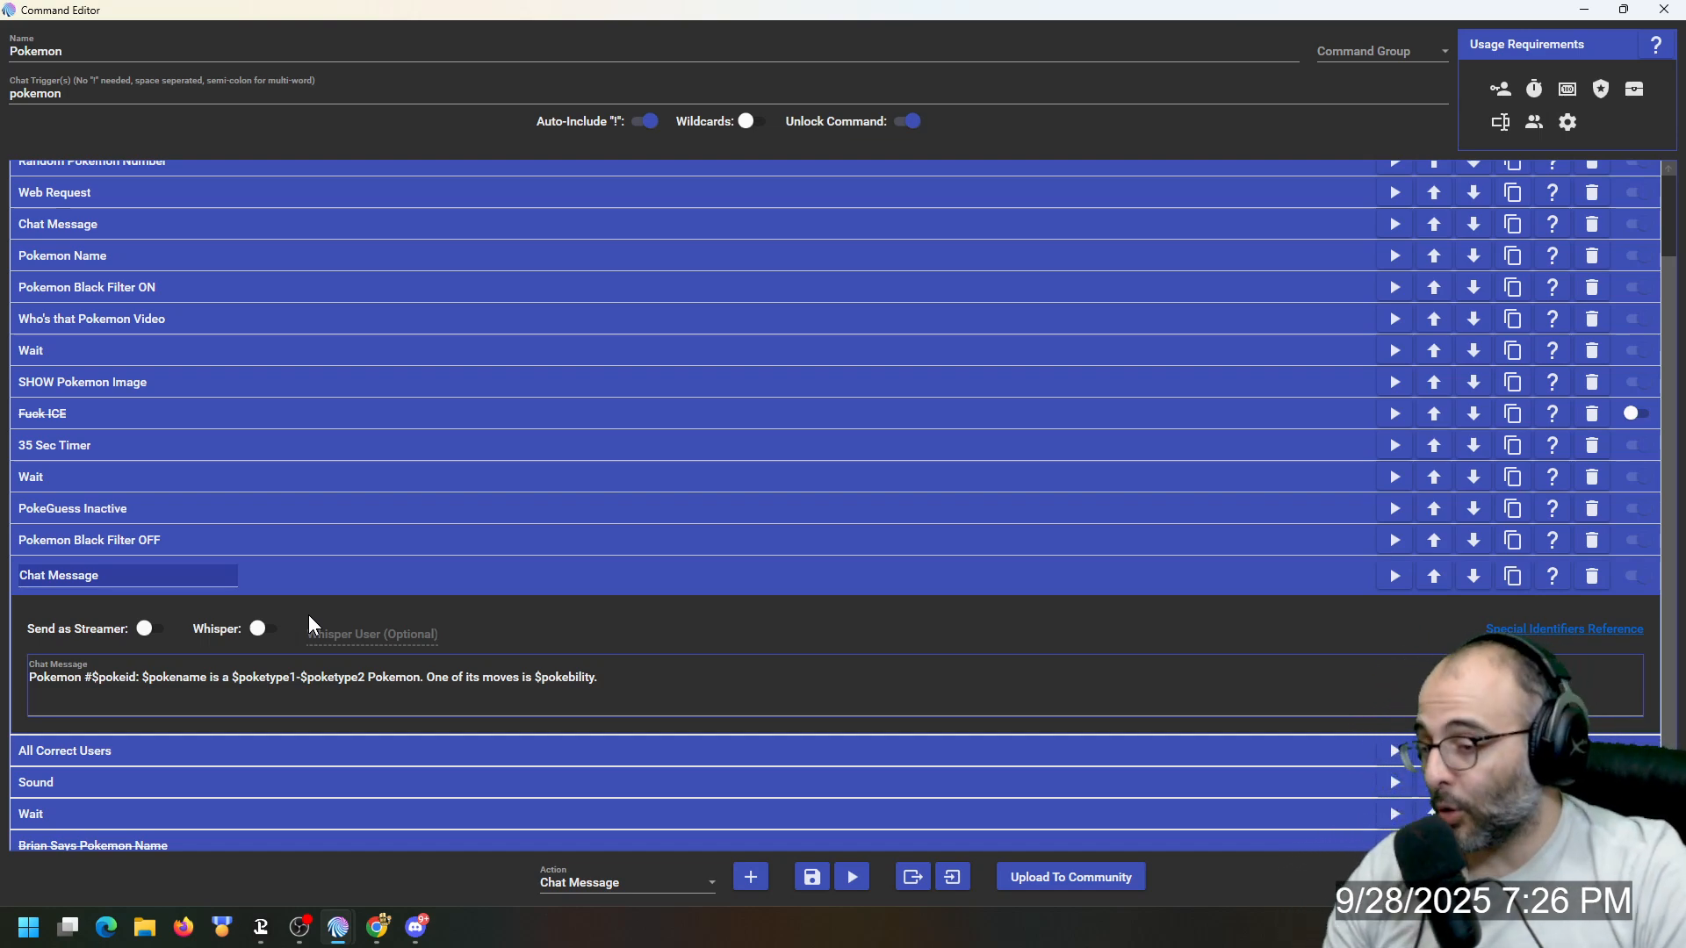
click(548, 582)
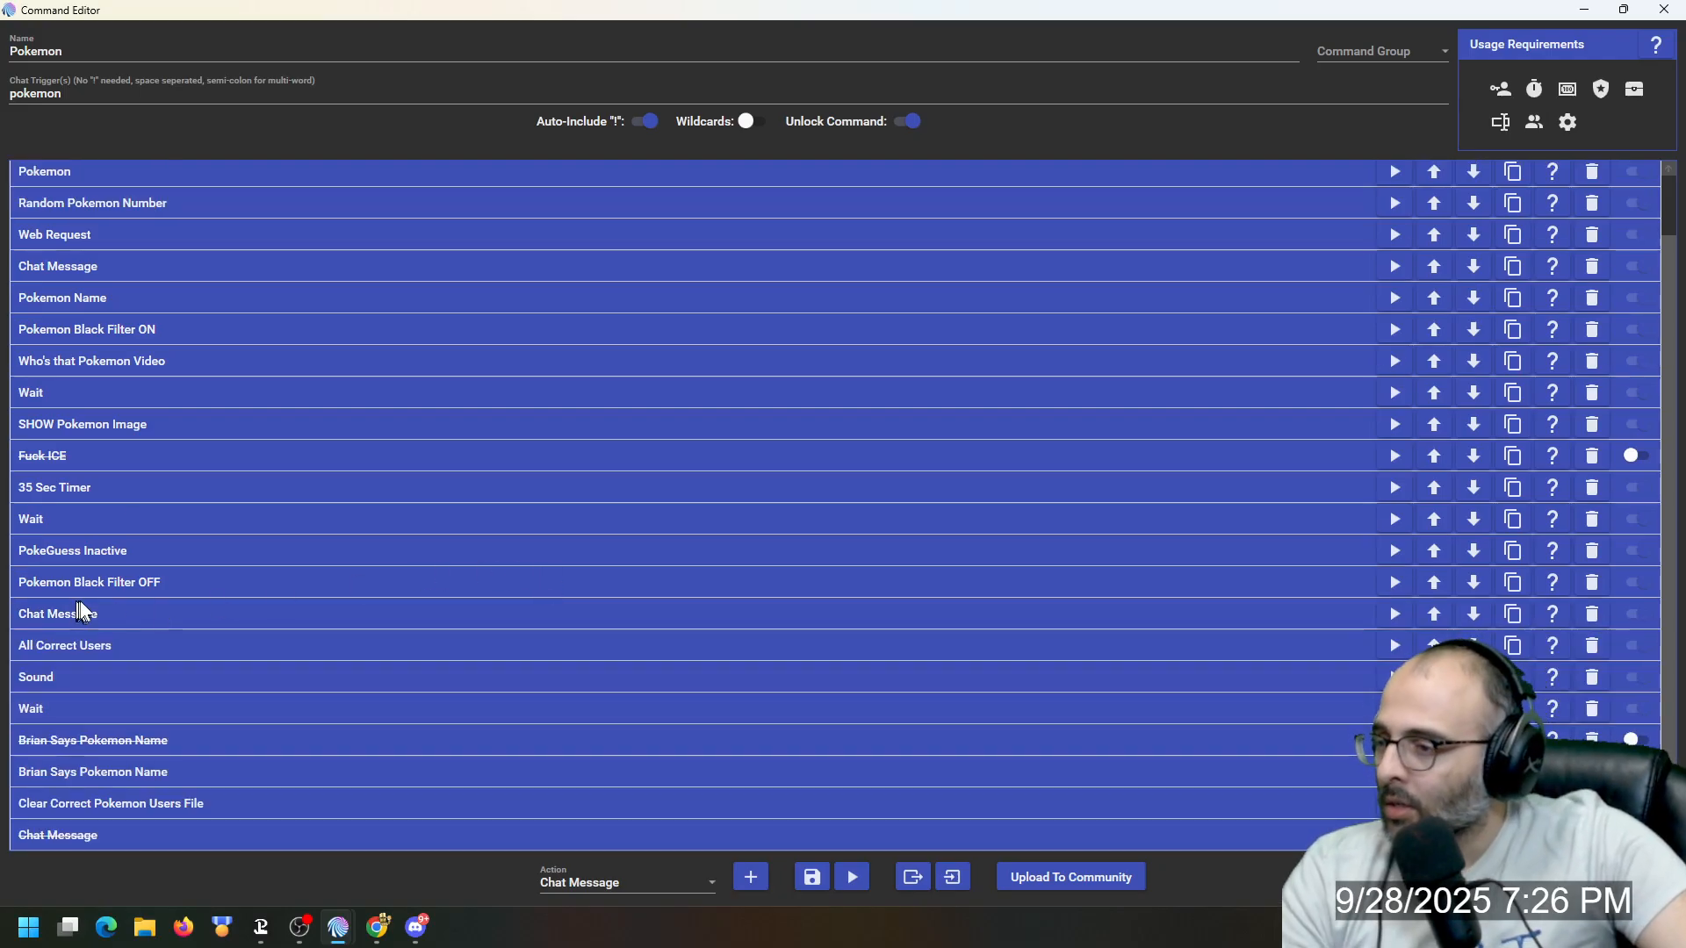
Step: Examine the All Correct Users action's file-reading settings and its nested chat message, and collapse it
click(163, 646)
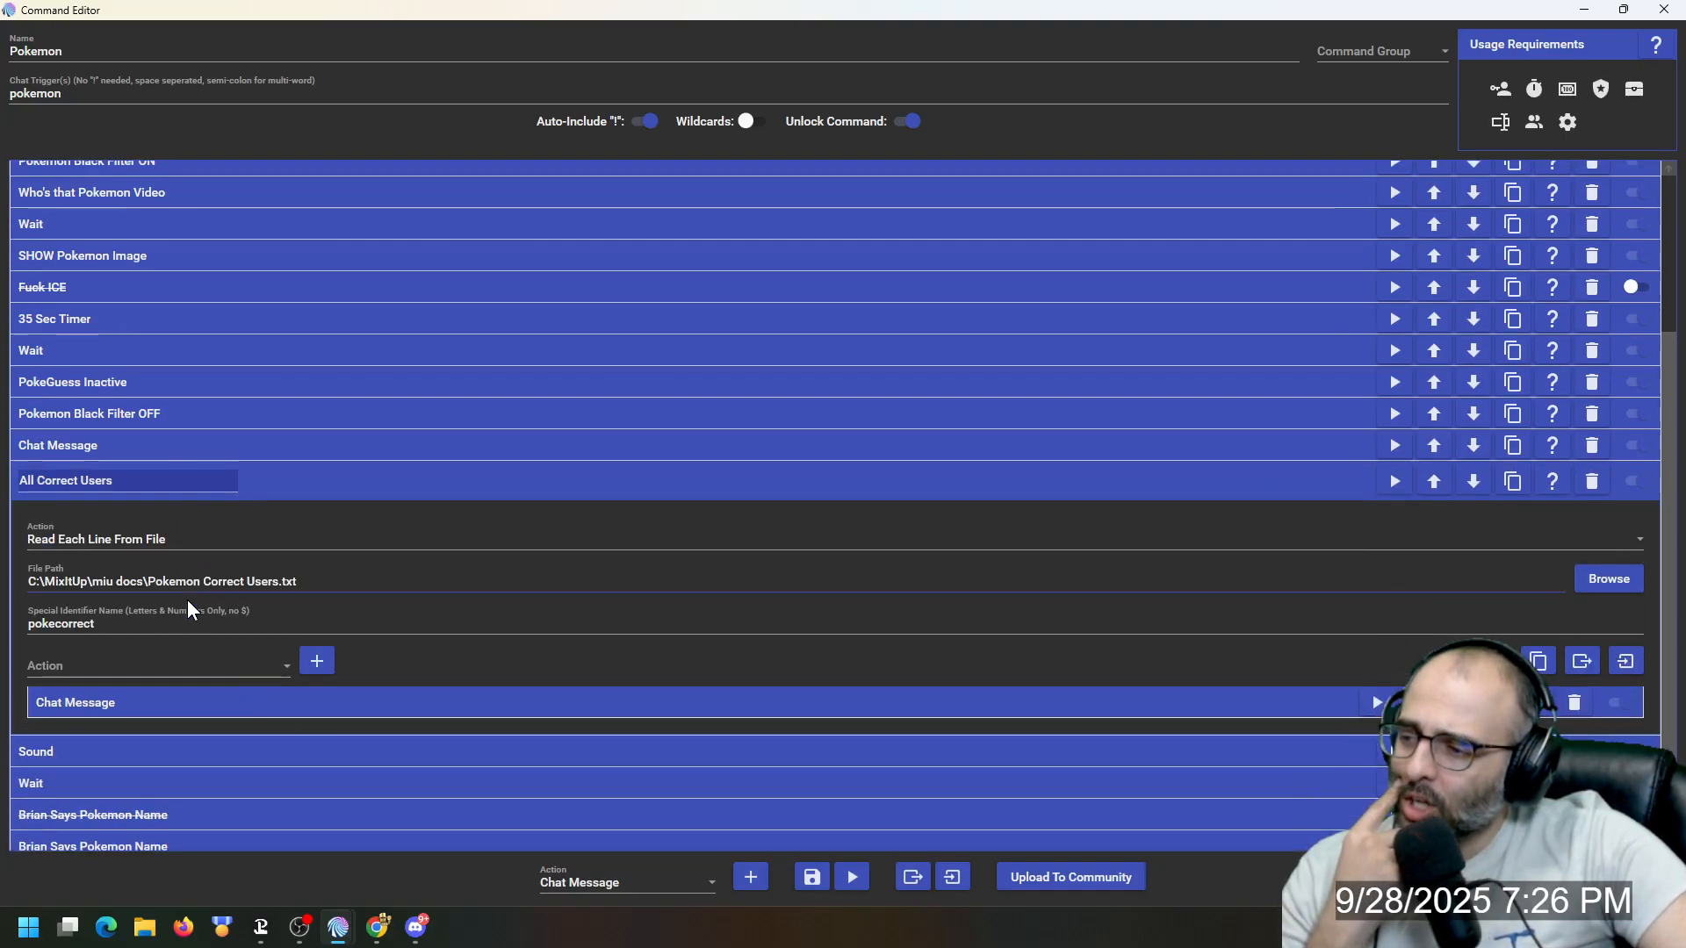
click(191, 703)
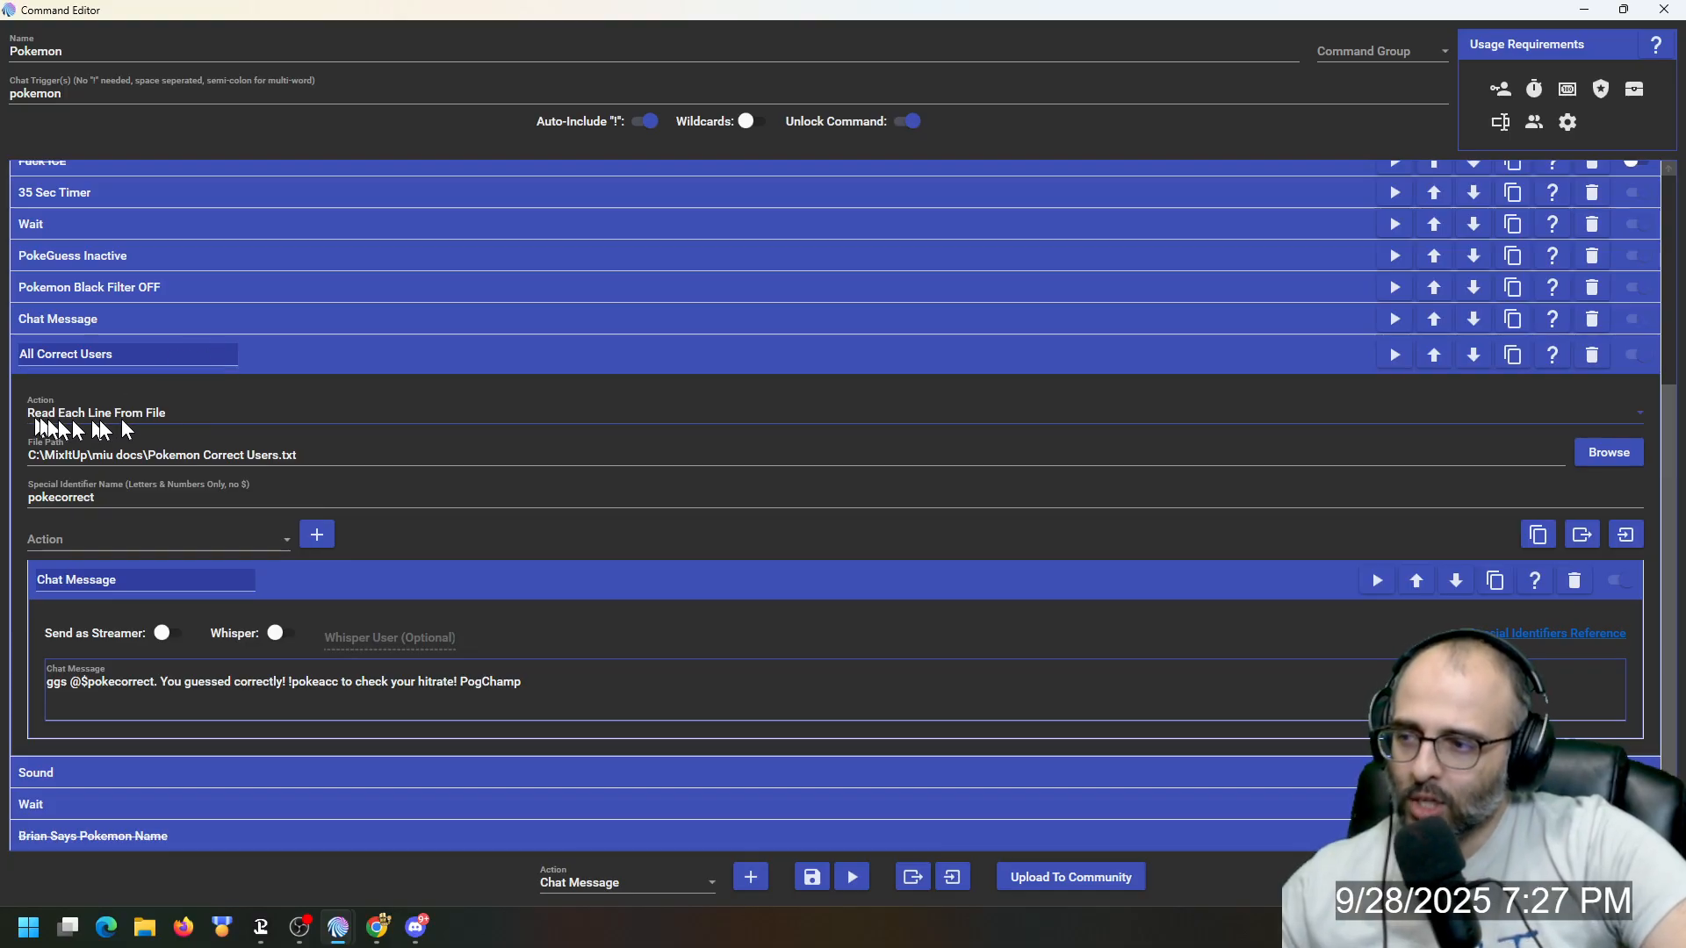
click(260, 364)
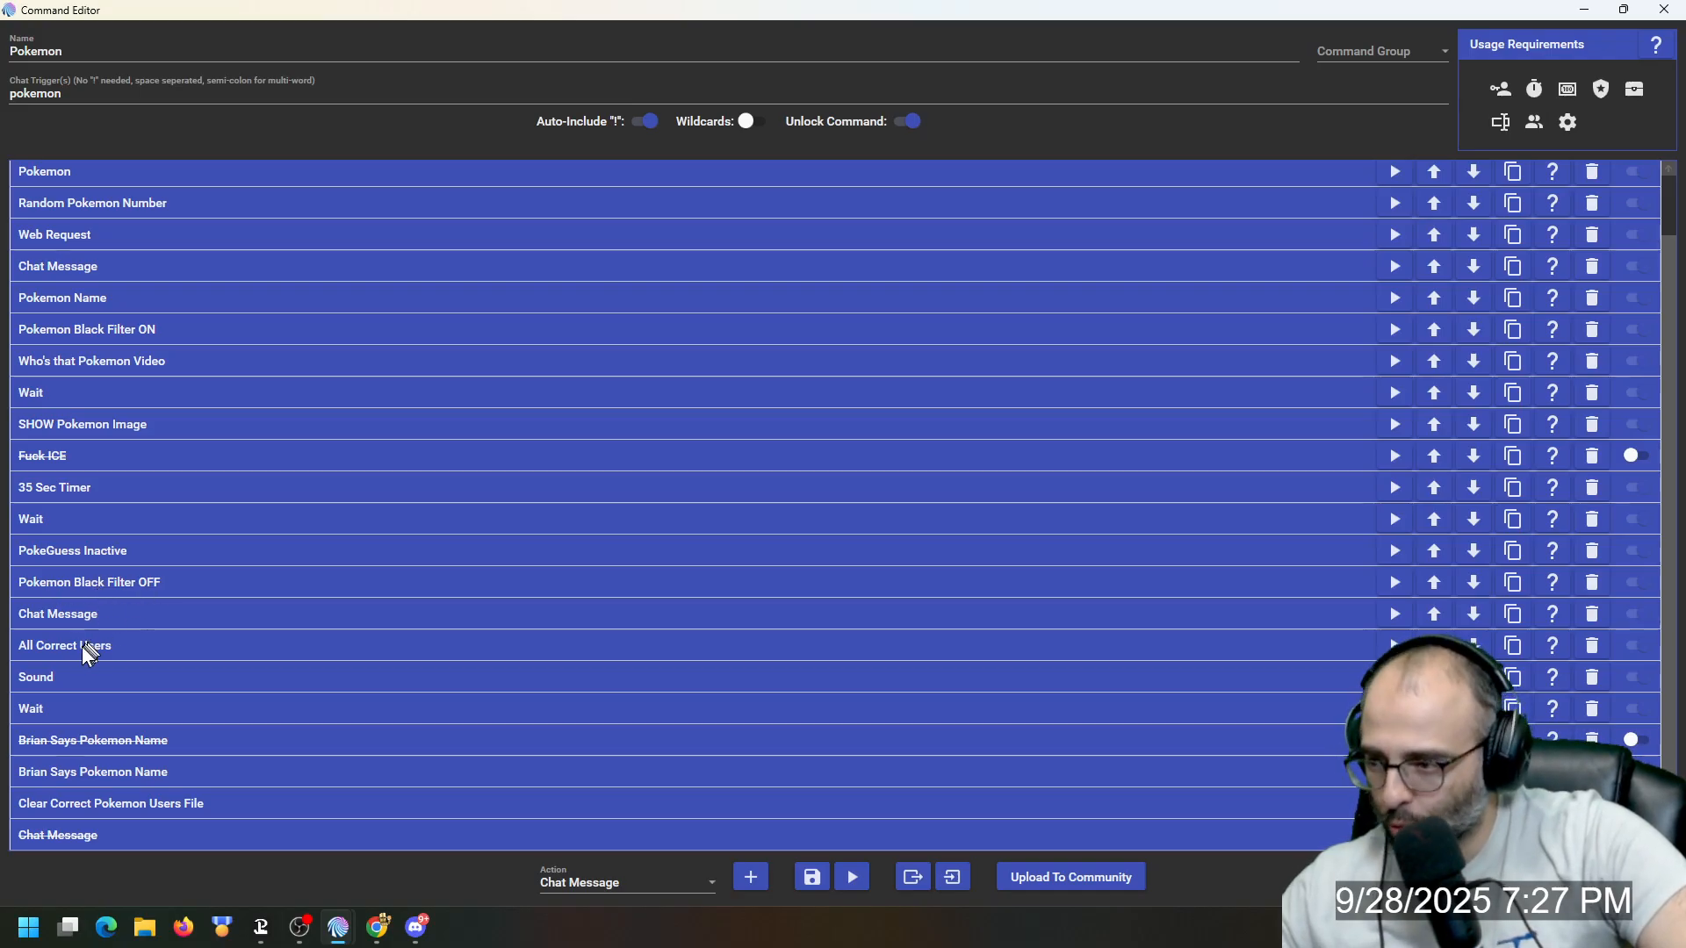
Step: Choose Sound as the action type to add, and expand the existing Sound action to review its file path and volume
click(582, 881)
scroll(619, 790, down, 5)
scroll(627, 782, up, 3)
click(587, 634)
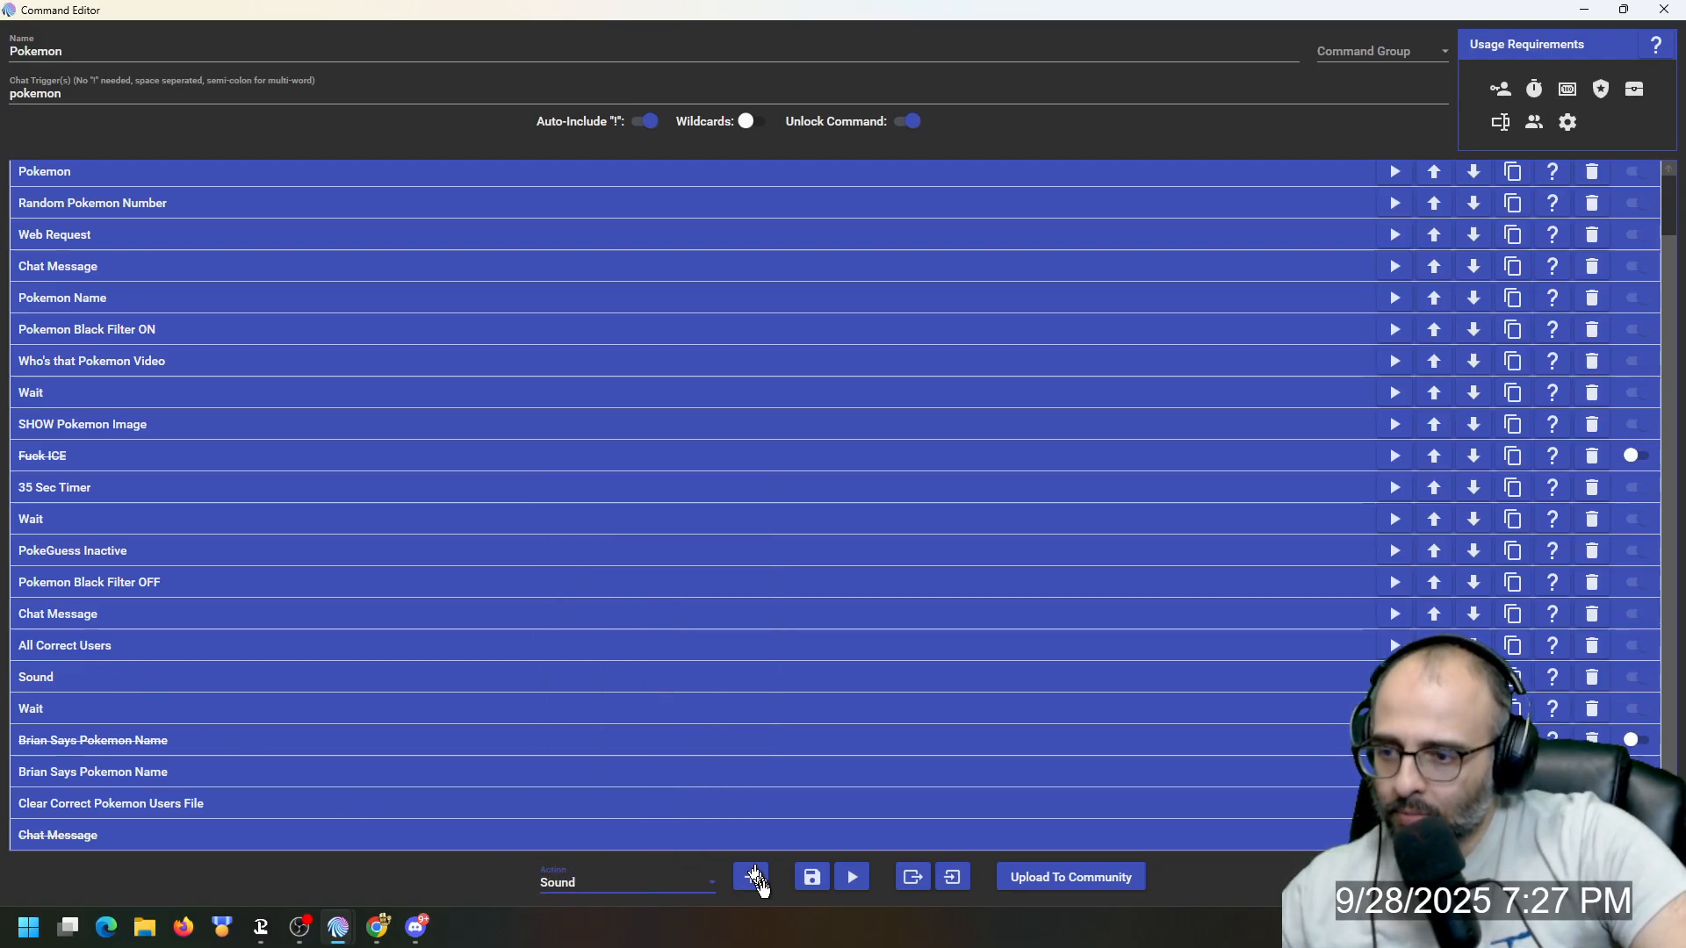
click(209, 669)
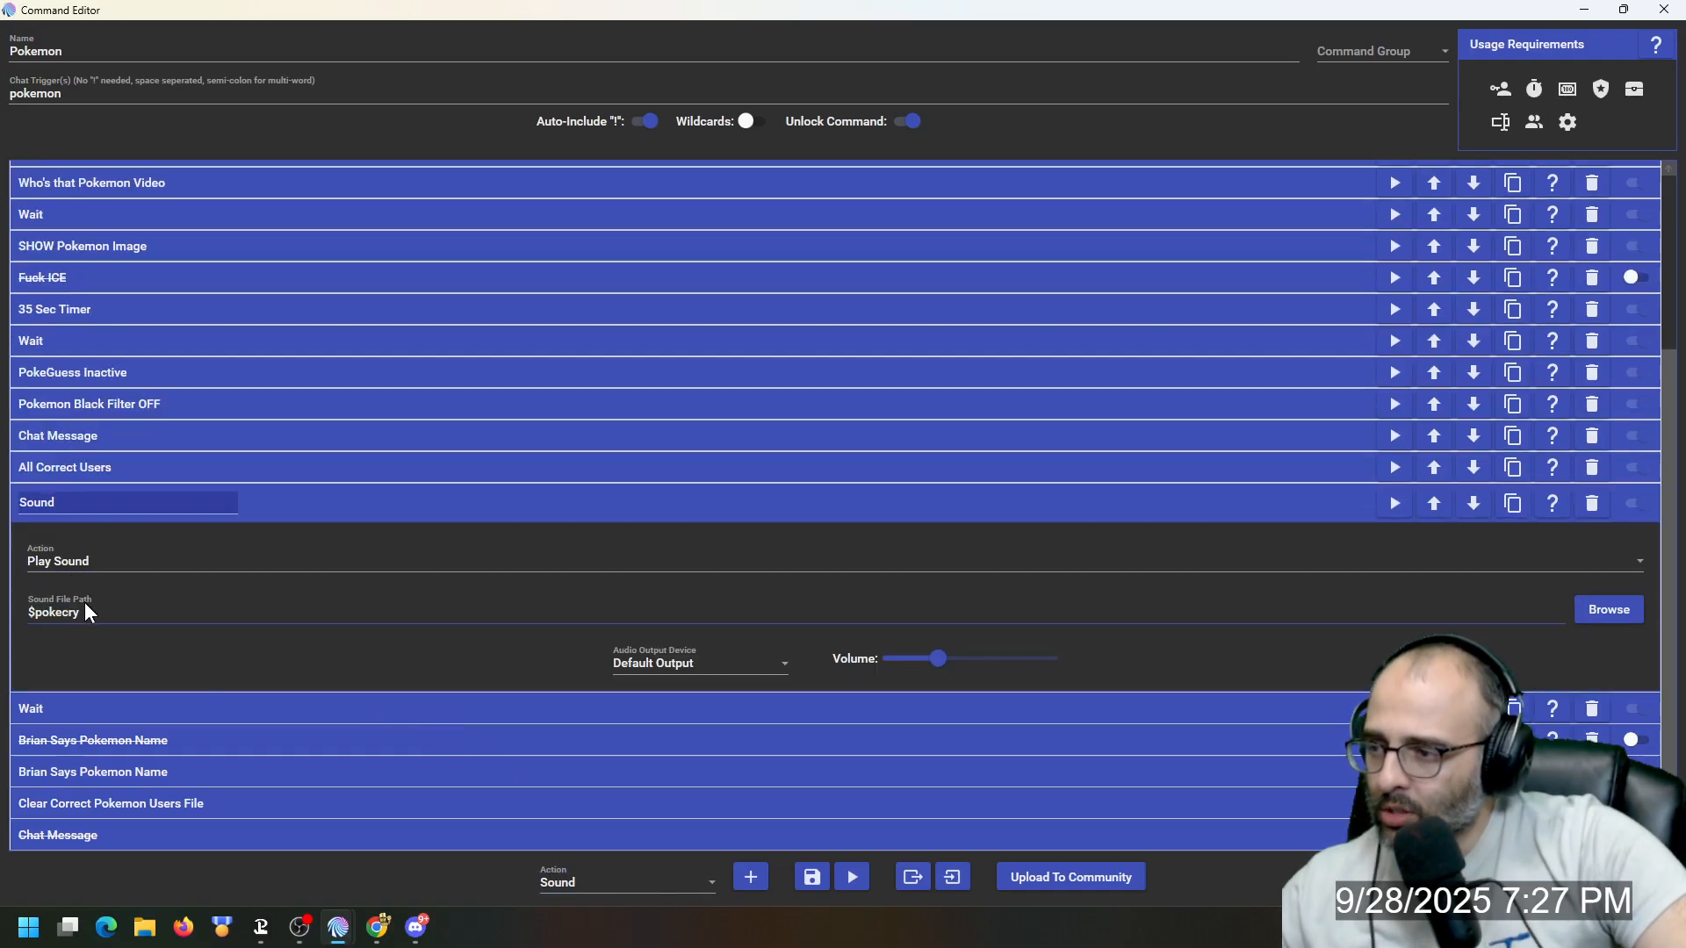
click(63, 612)
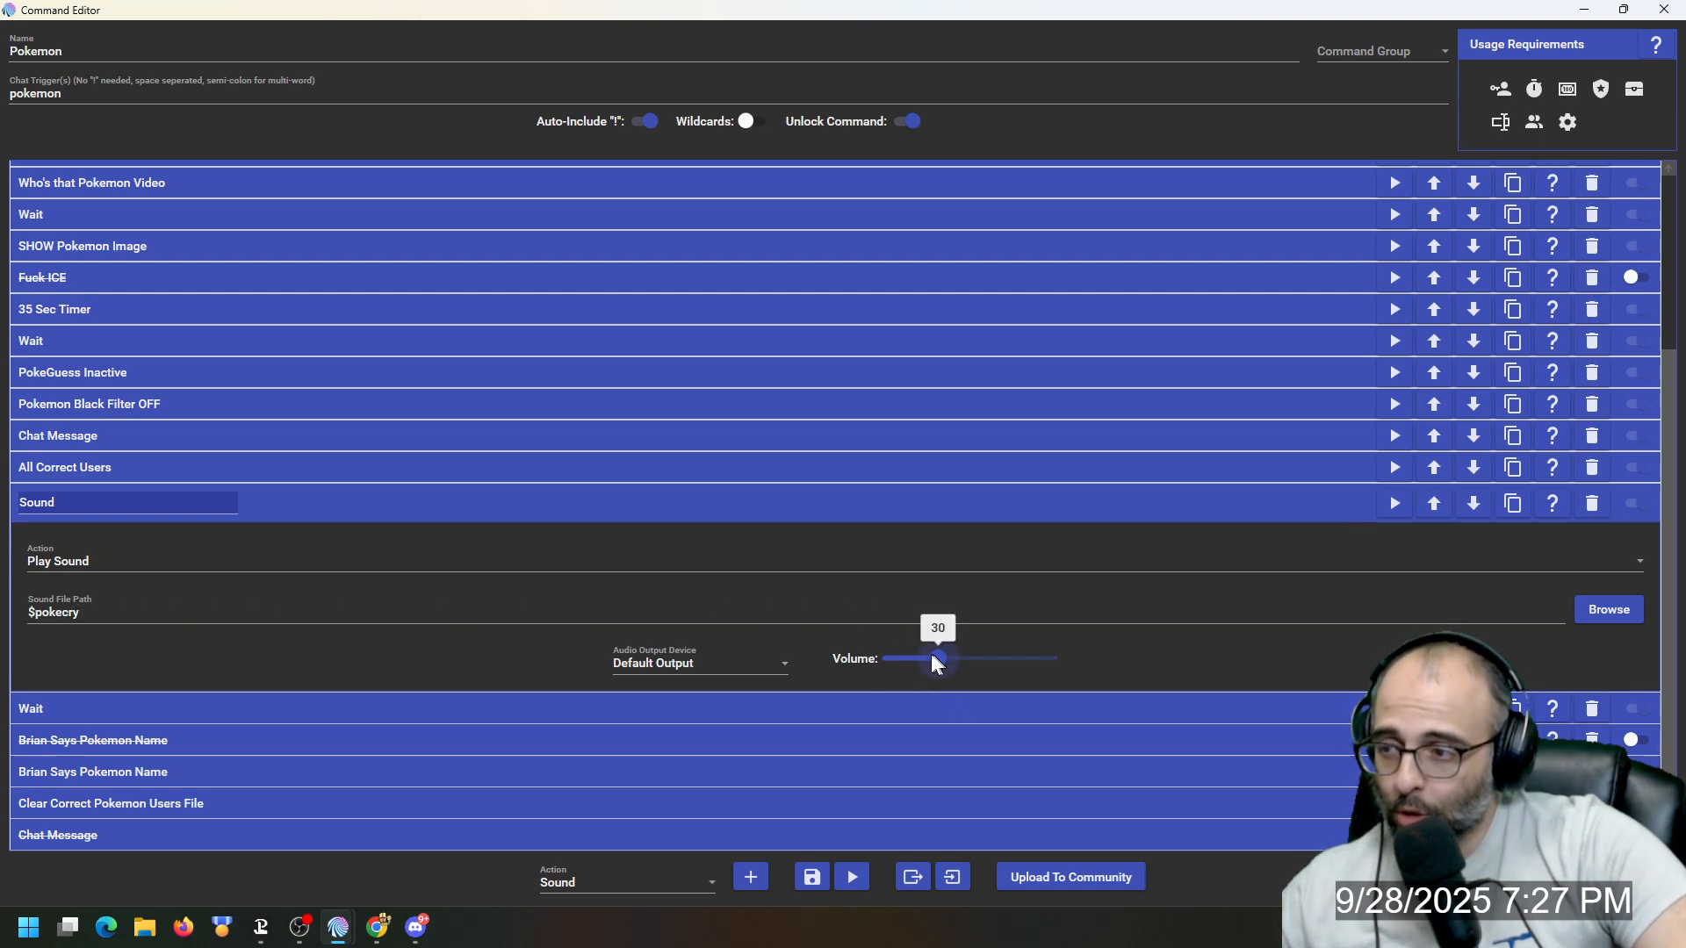
Step: Collapse the Sound action, then review the duration set in the Wait action that follows it and collapse that too
click(451, 503)
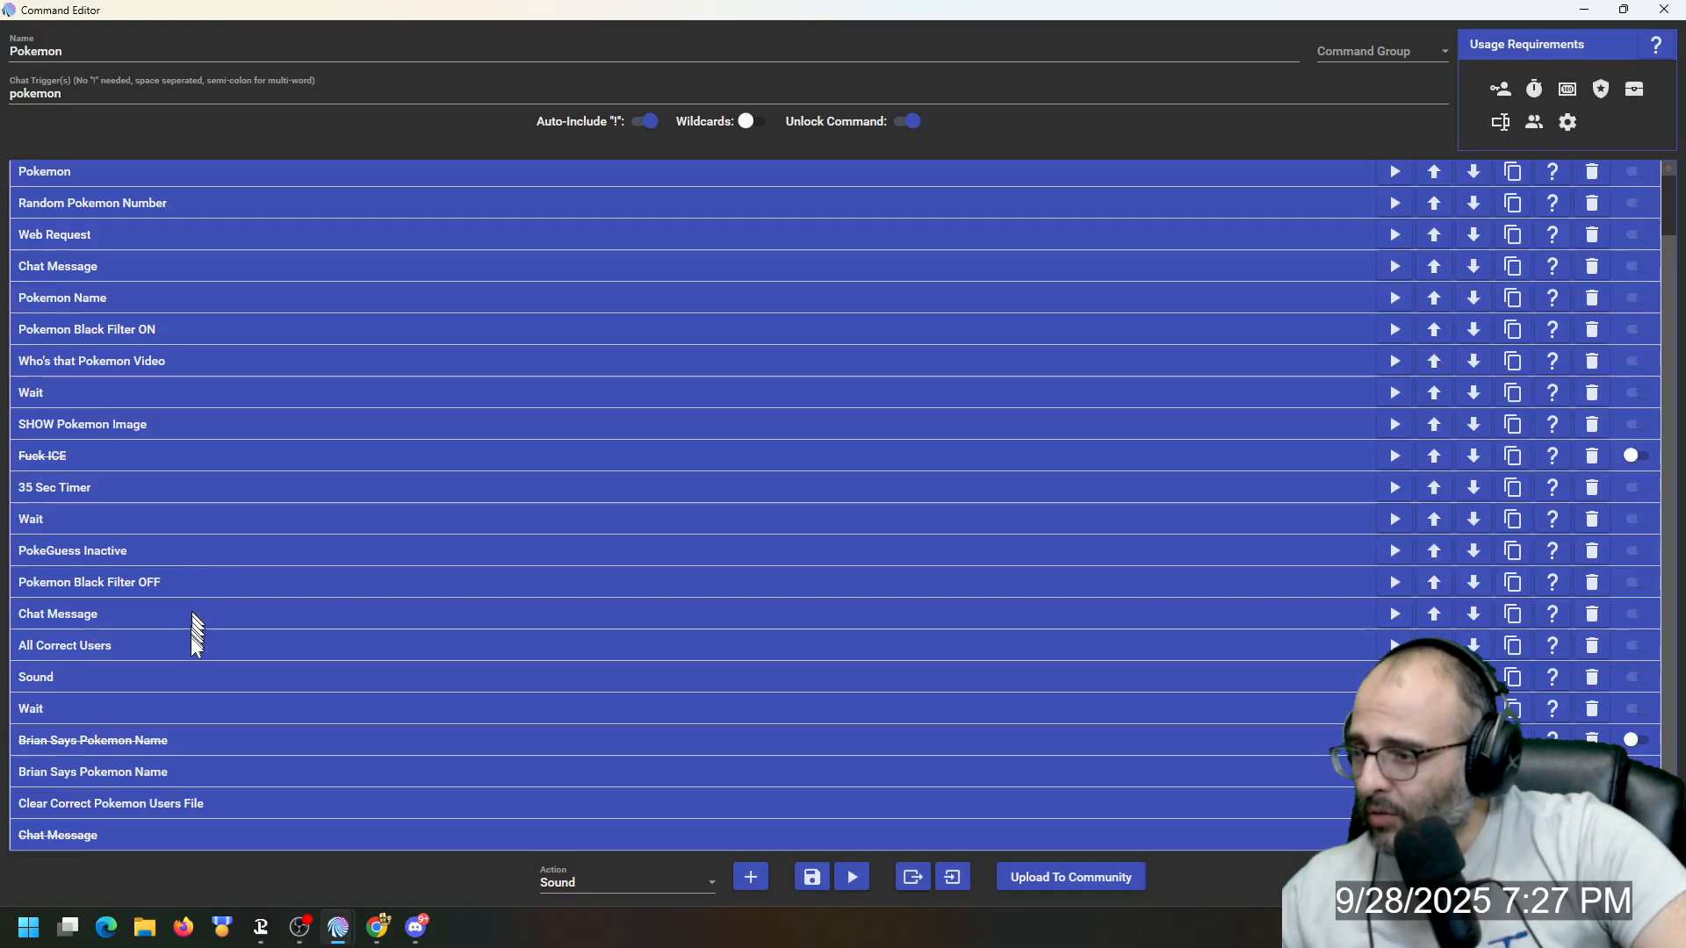
click(171, 710)
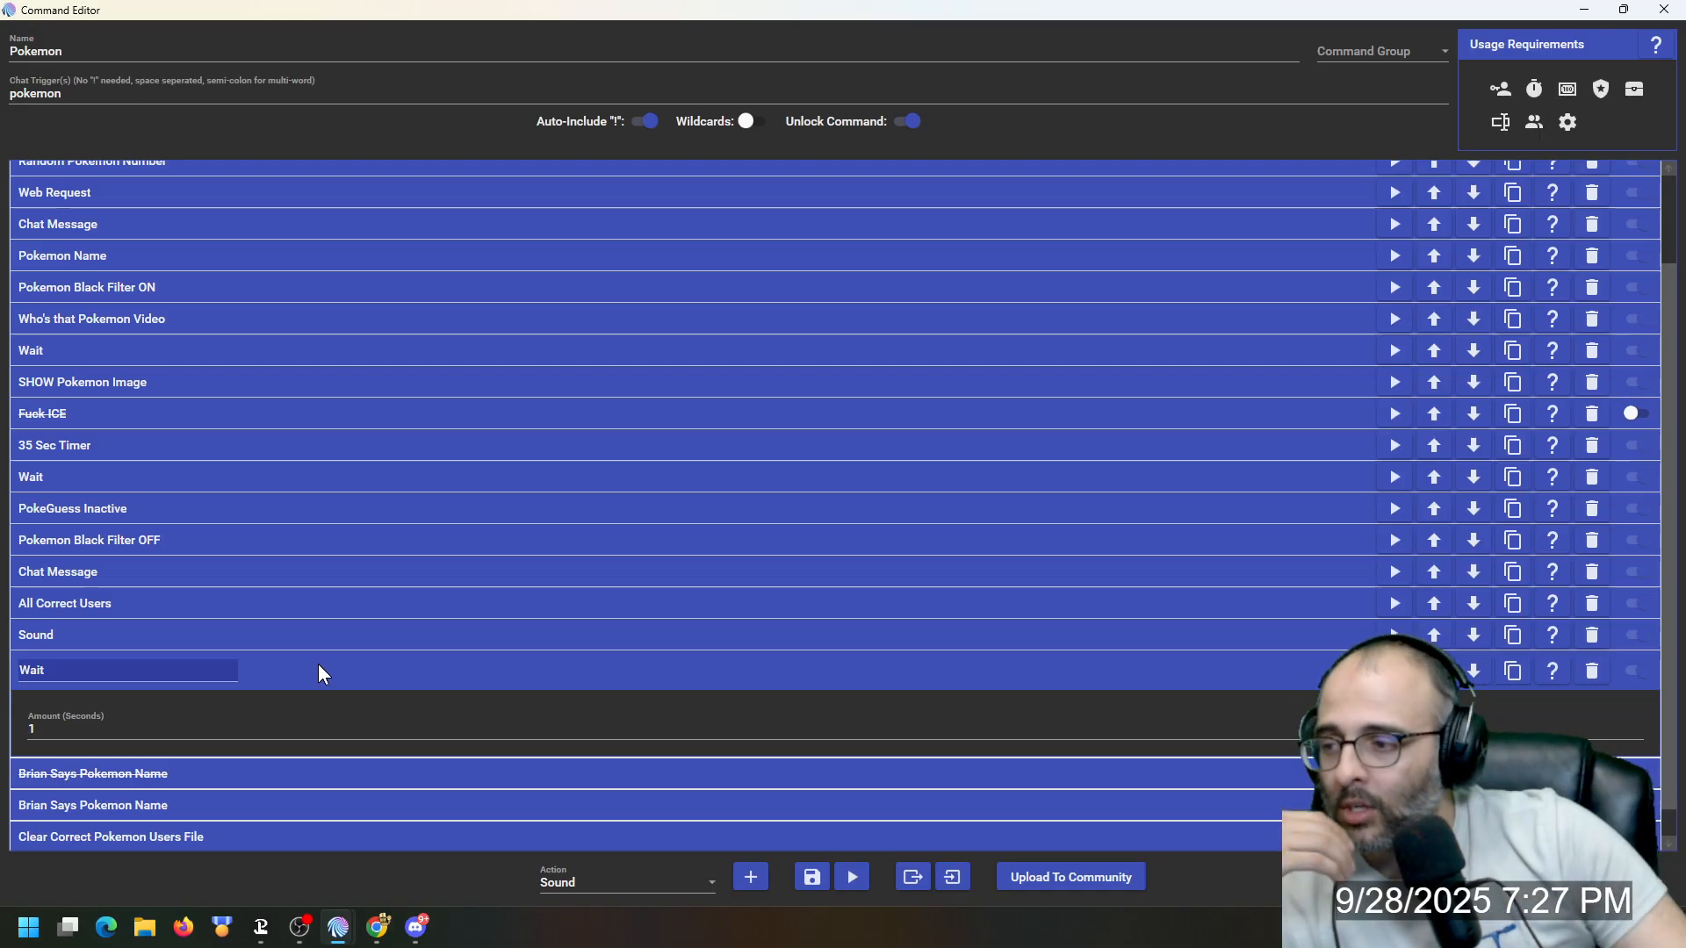
click(304, 683)
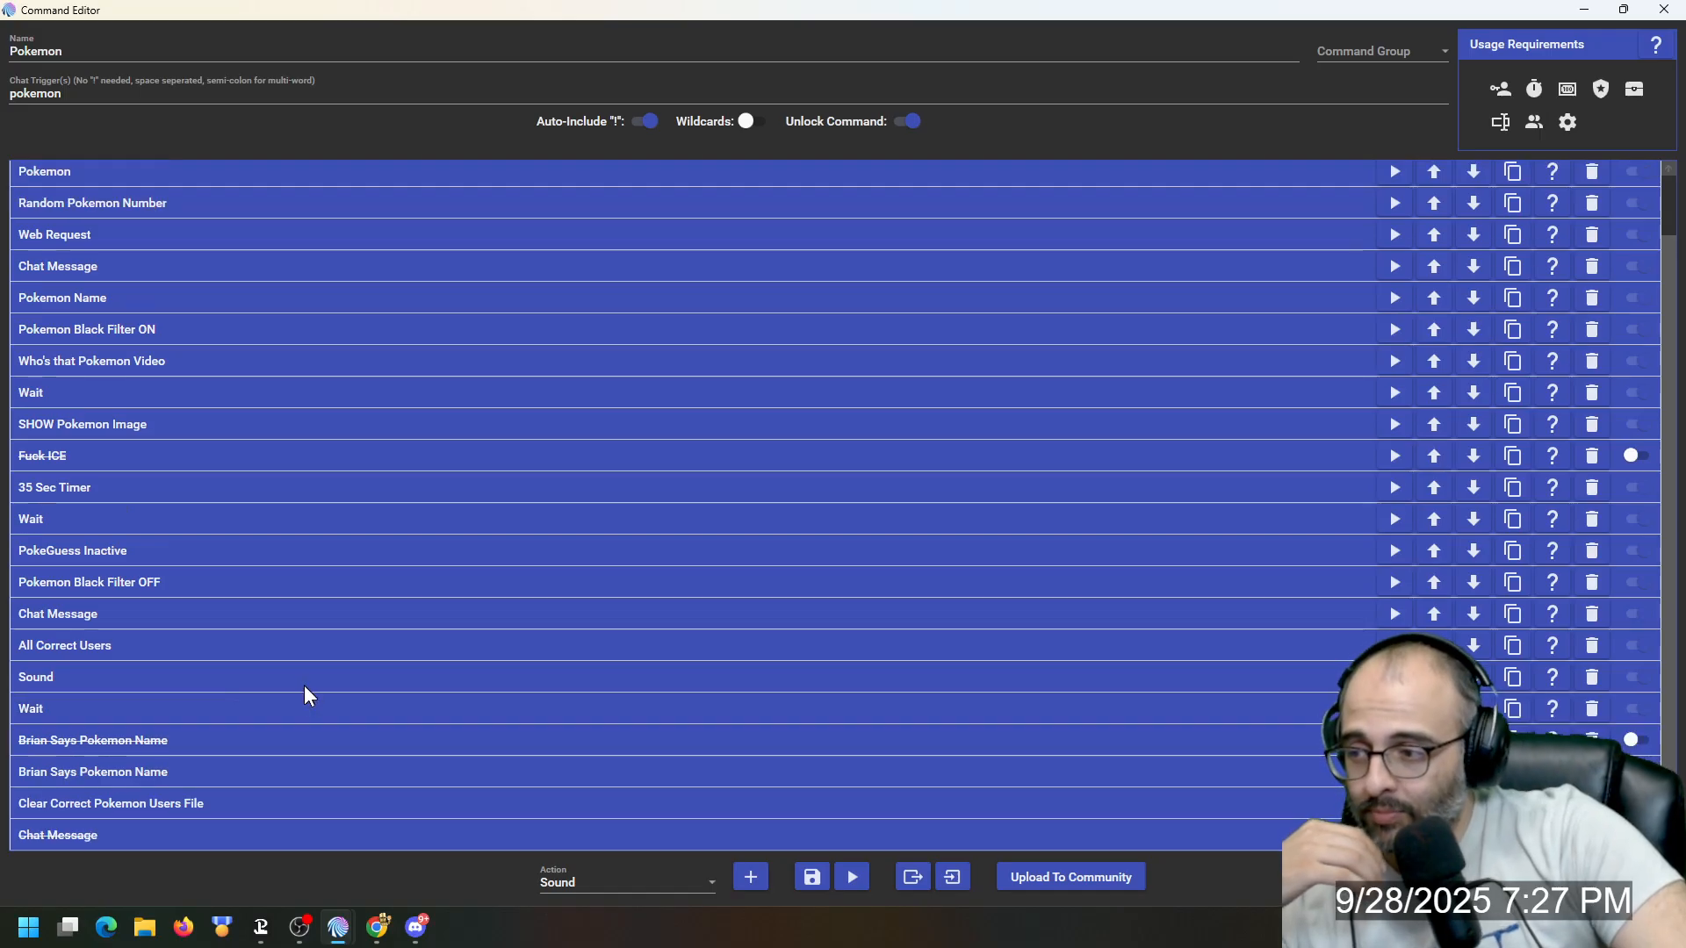
Step: Examine the enabled Brian Says Pokemon Name action's command settings and arguments, rechecking the Wait action before it, and collapse it
click(226, 766)
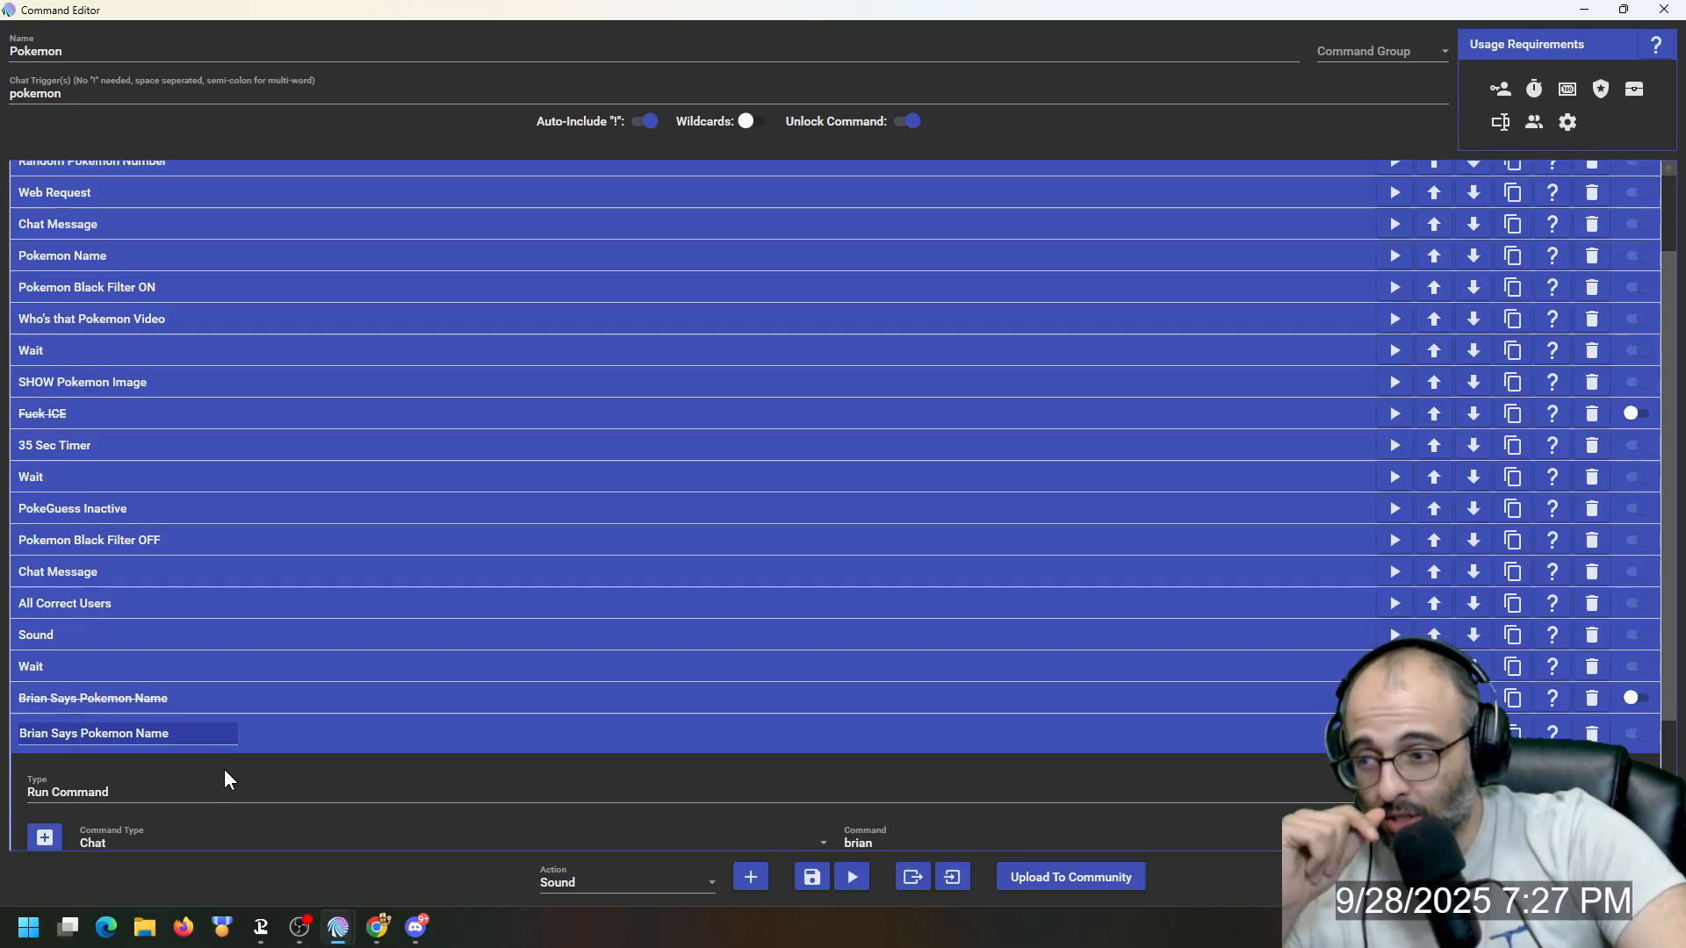
click(107, 667)
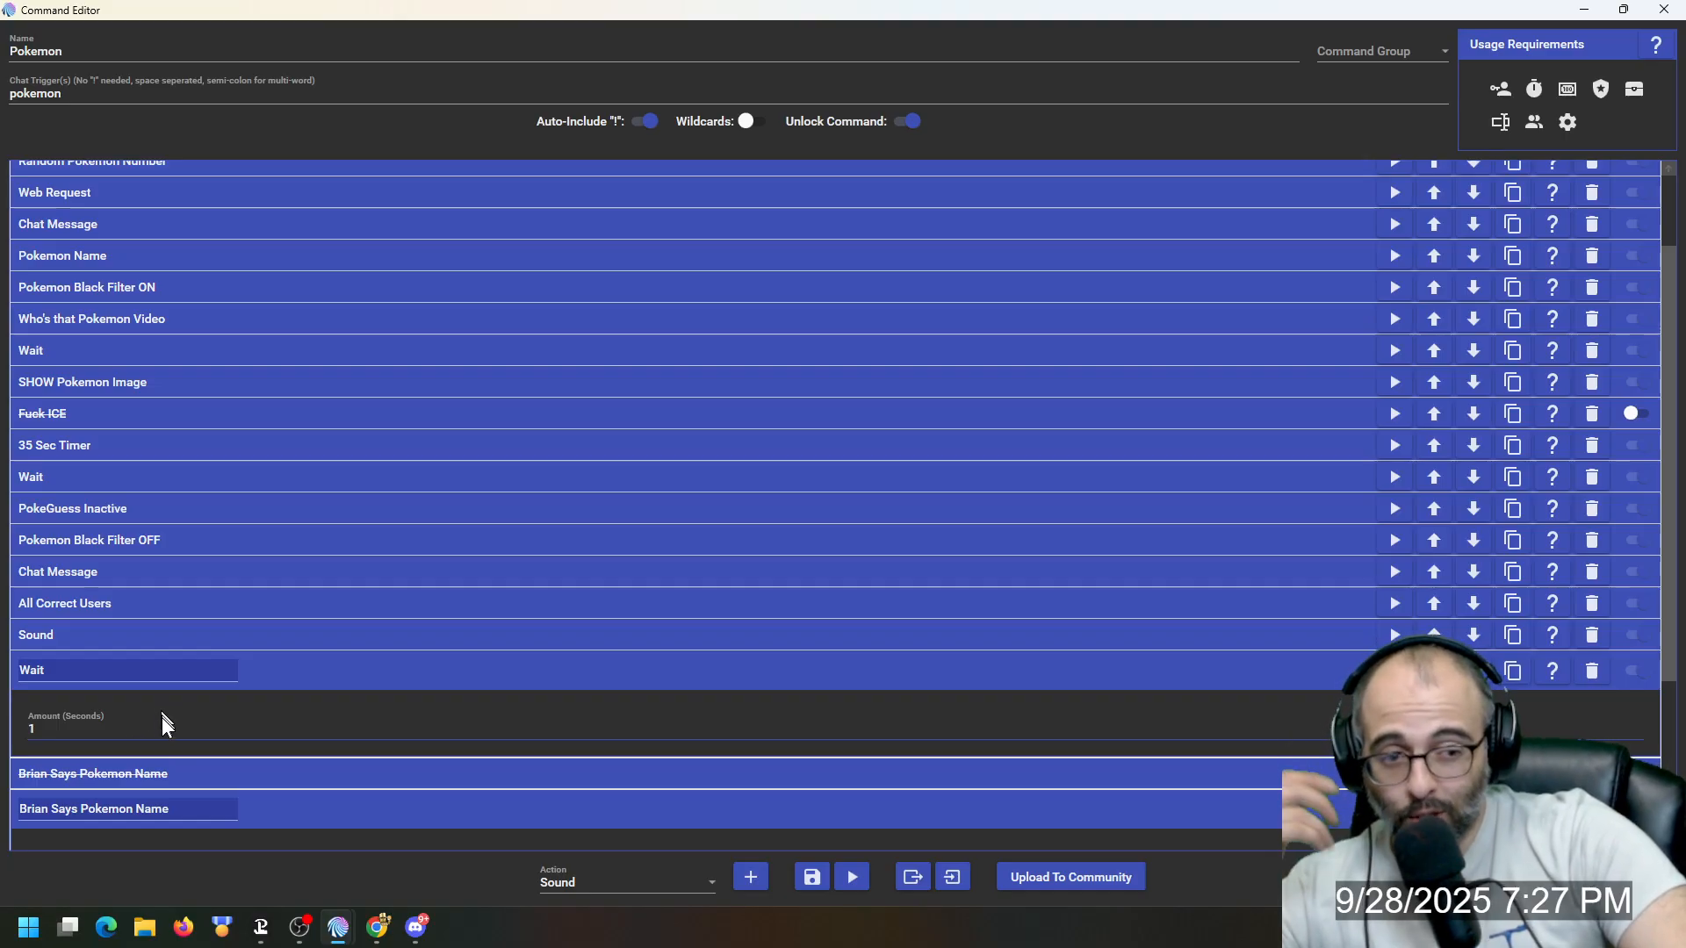
click(264, 683)
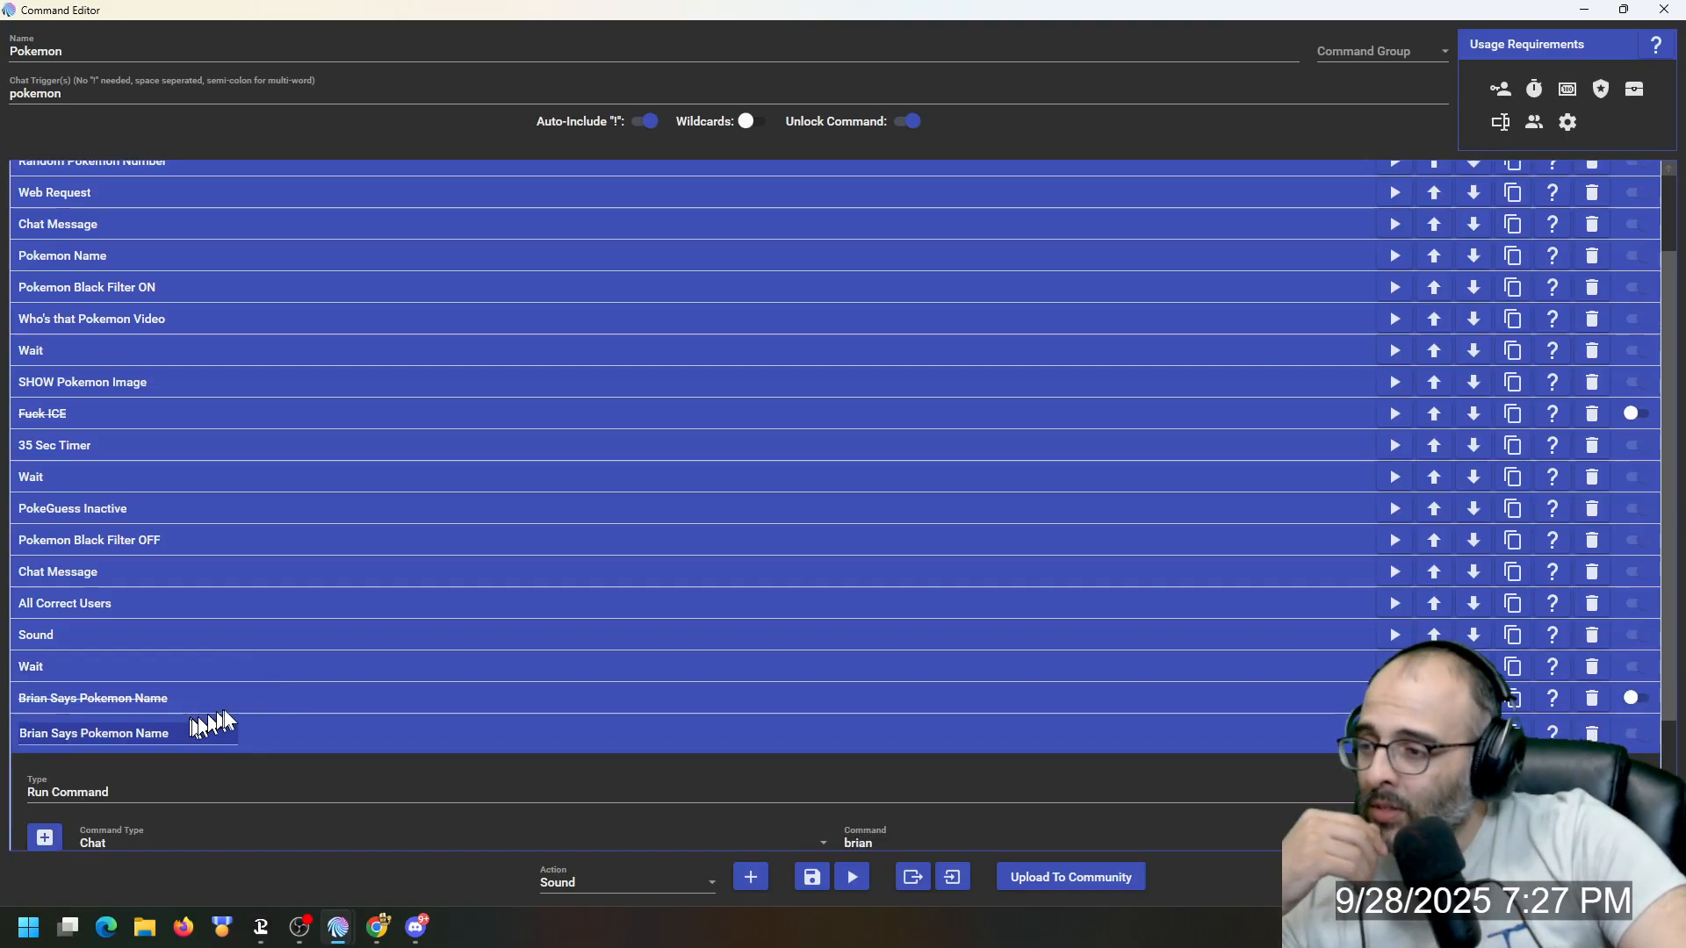
scroll(226, 713, down, 3)
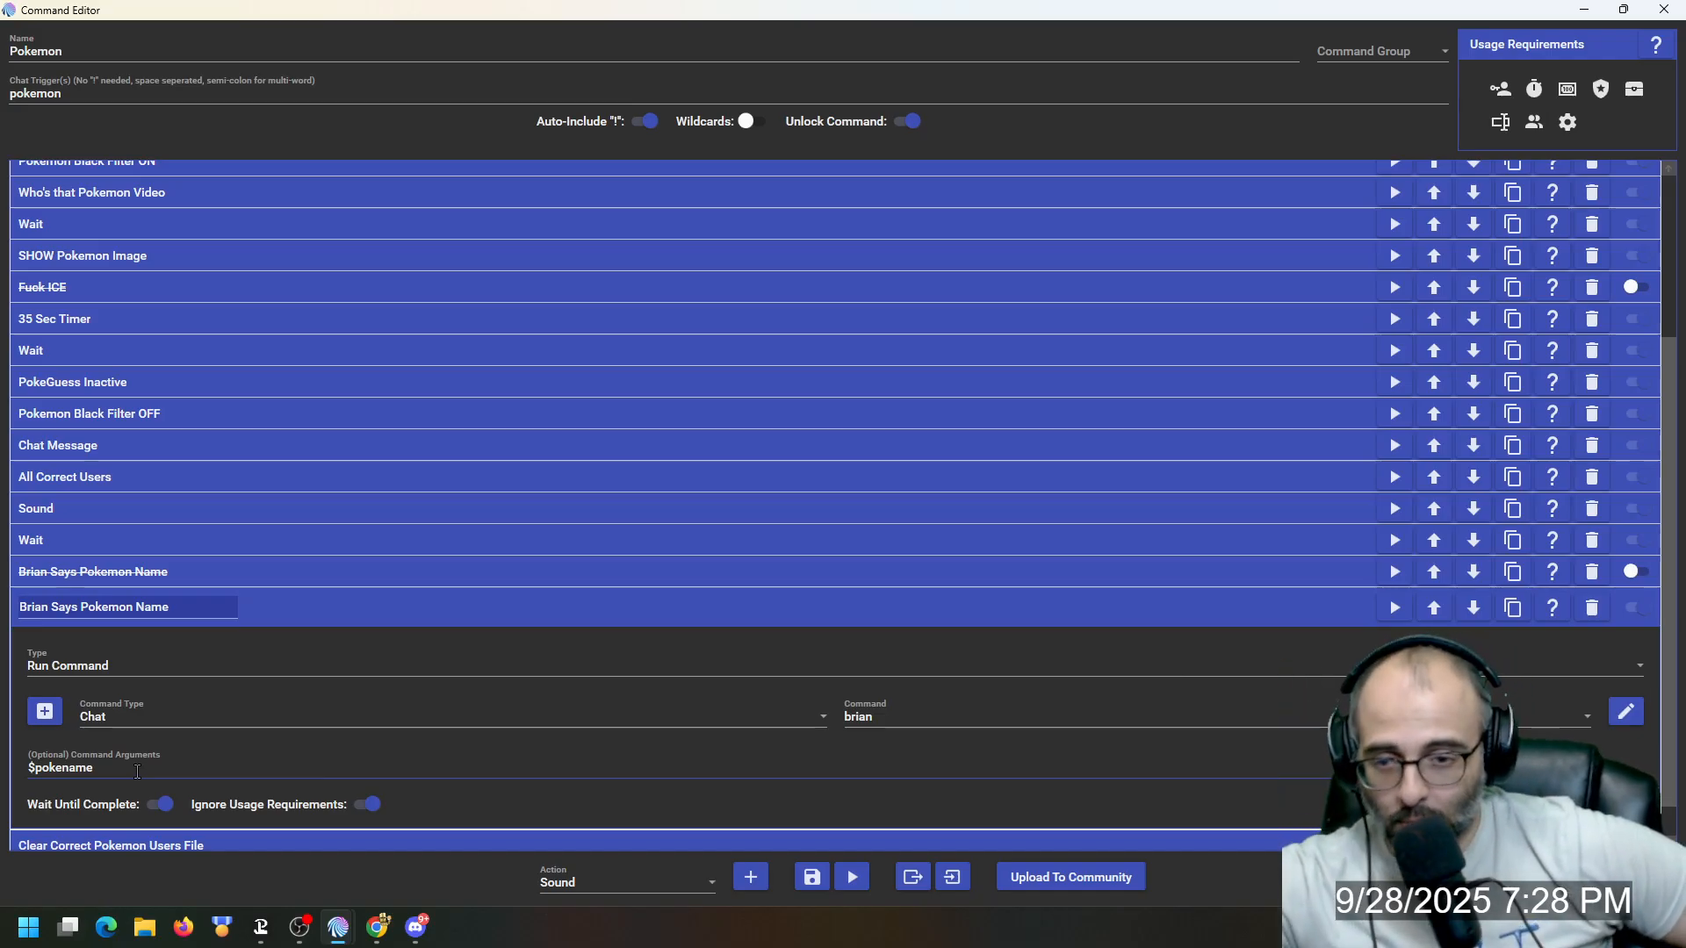
click(268, 604)
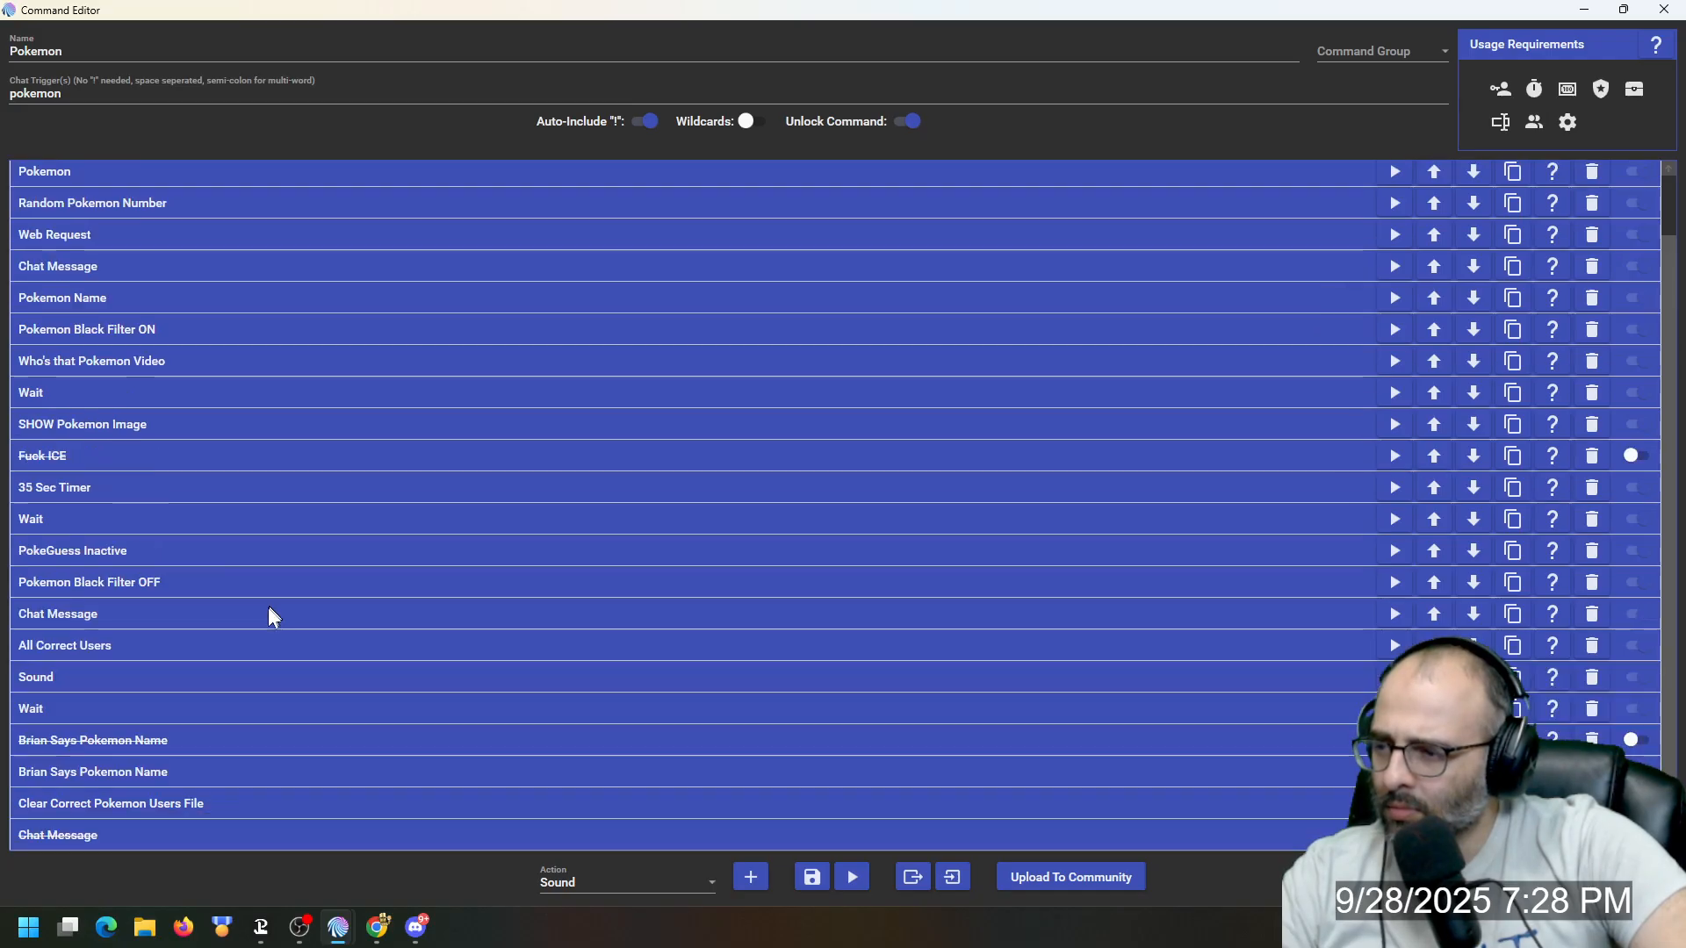
Step: Examine the Clear Correct Pokemon Users File action's file-reading settings and its nested File (Read & Write) action, and collapse it
click(226, 803)
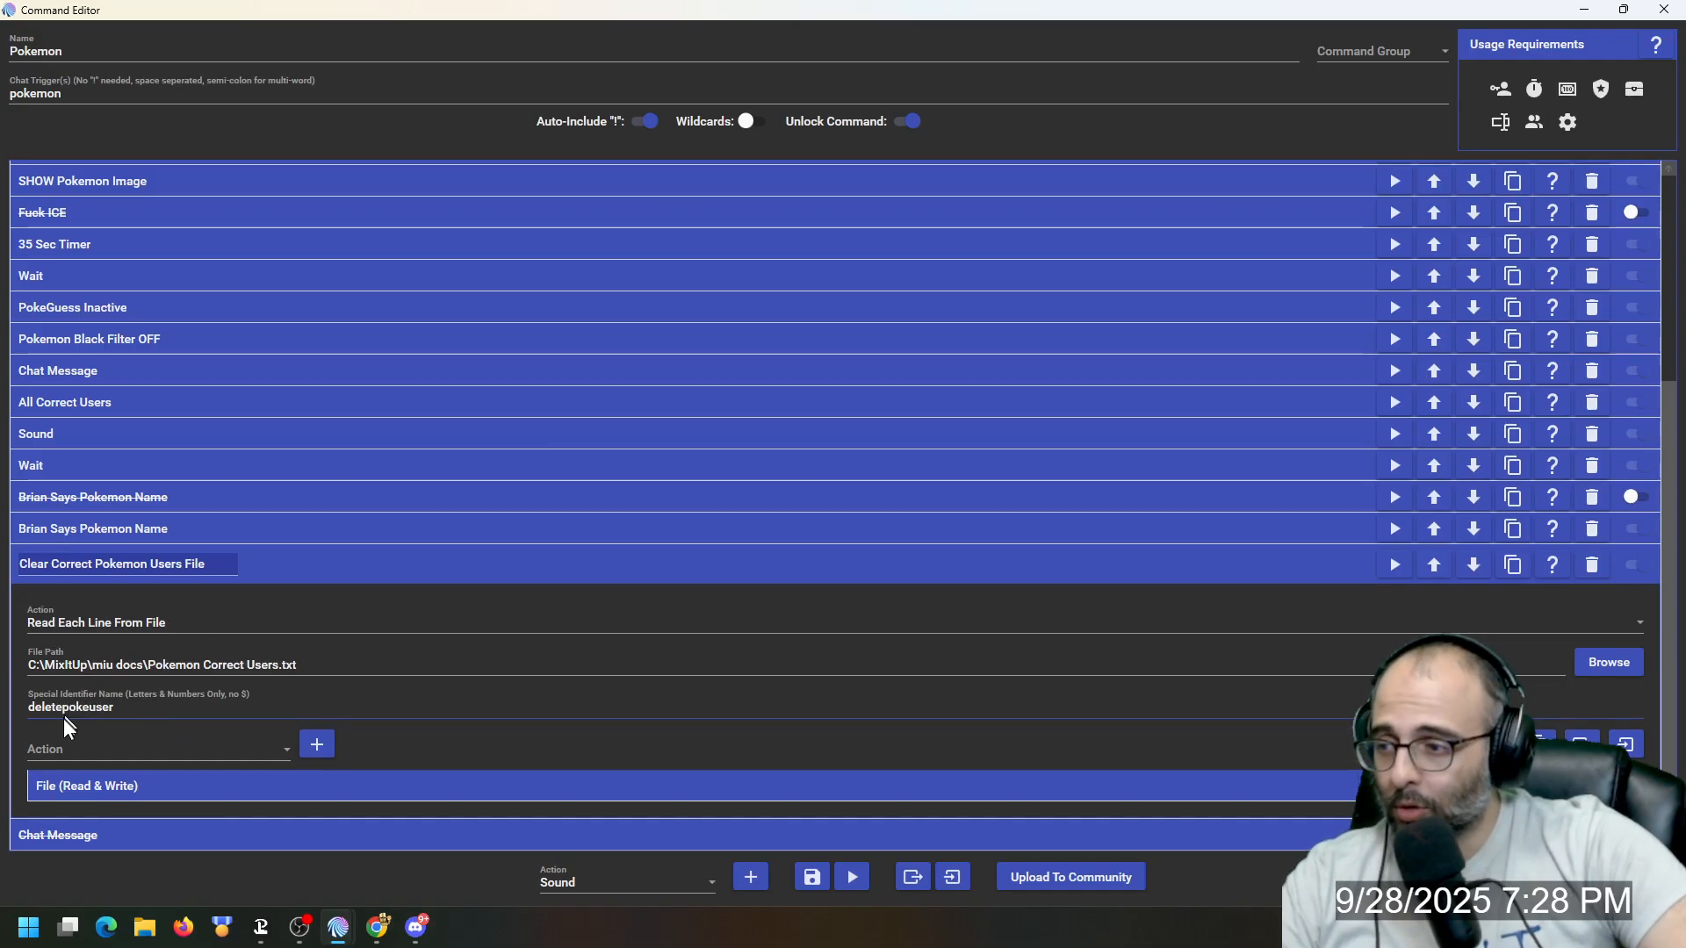
click(165, 786)
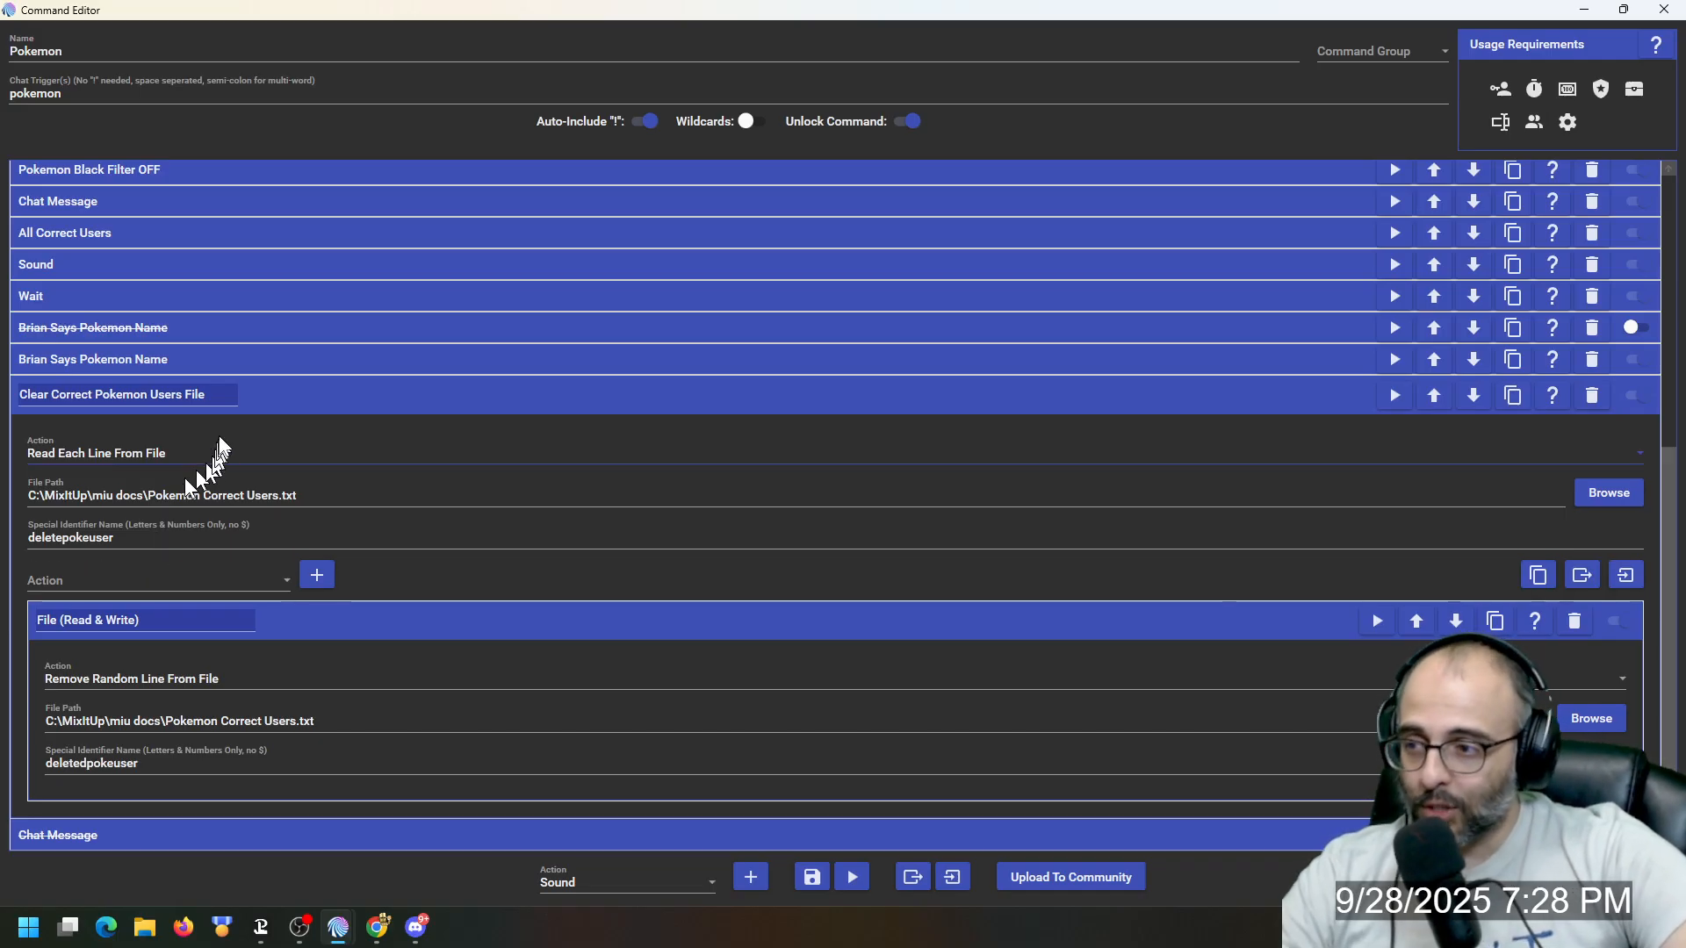
click(260, 399)
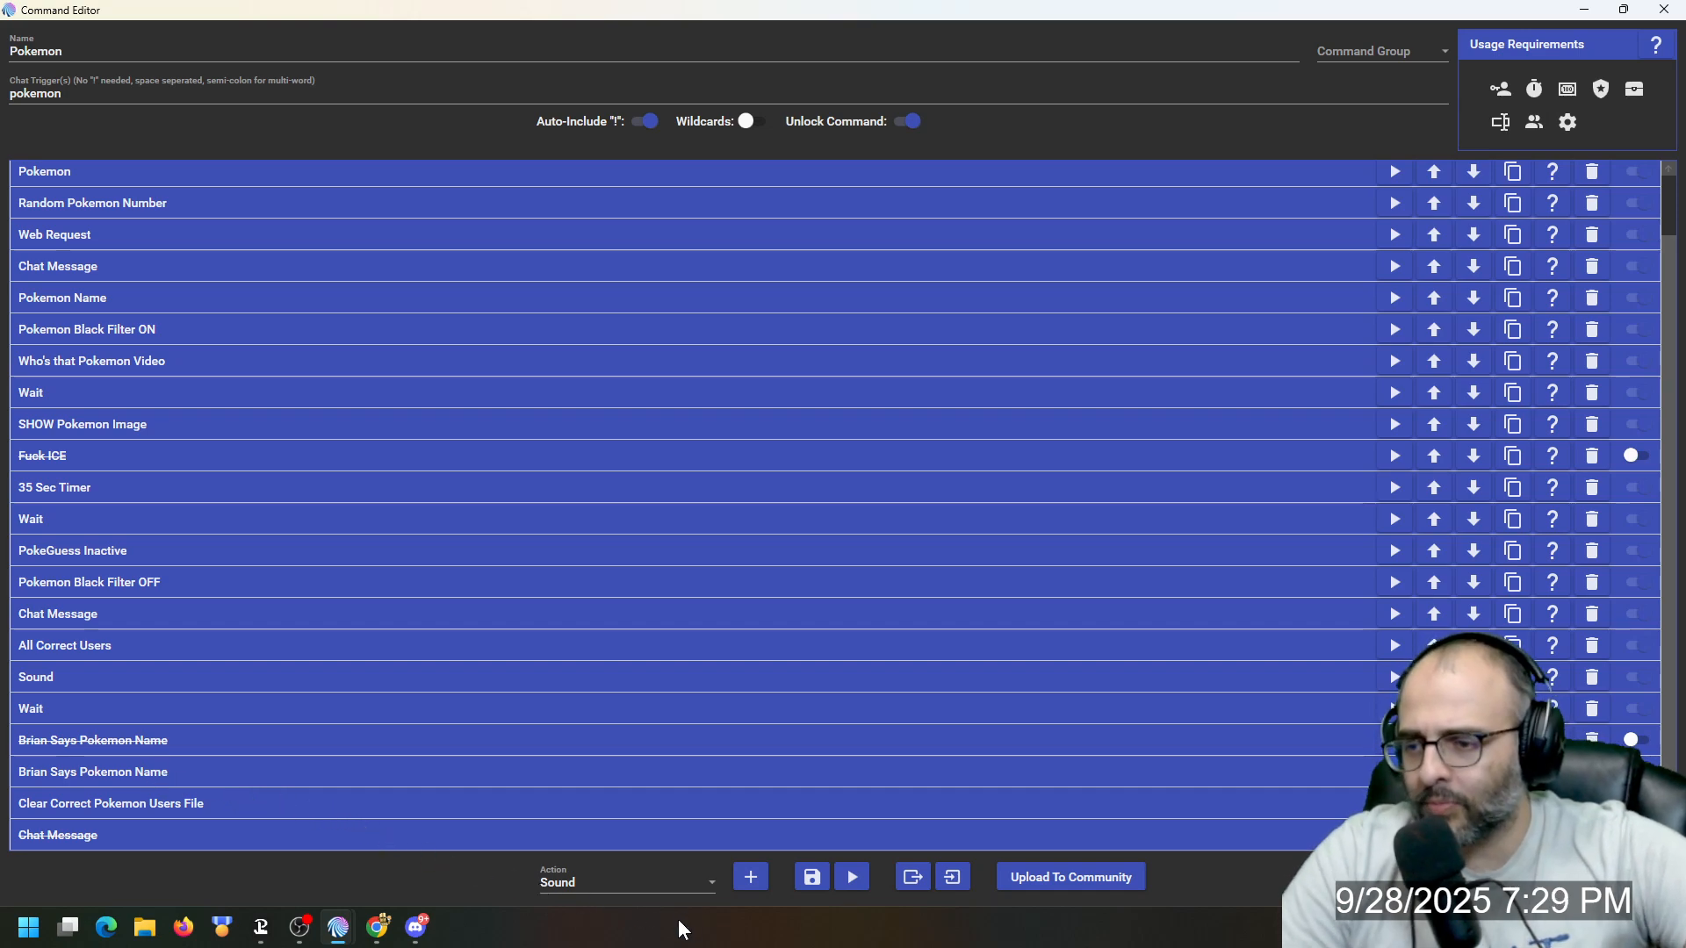
Step: Save the Pokemon command, open the Pokemon Answer command for editing, and view its user role requirements
click(808, 878)
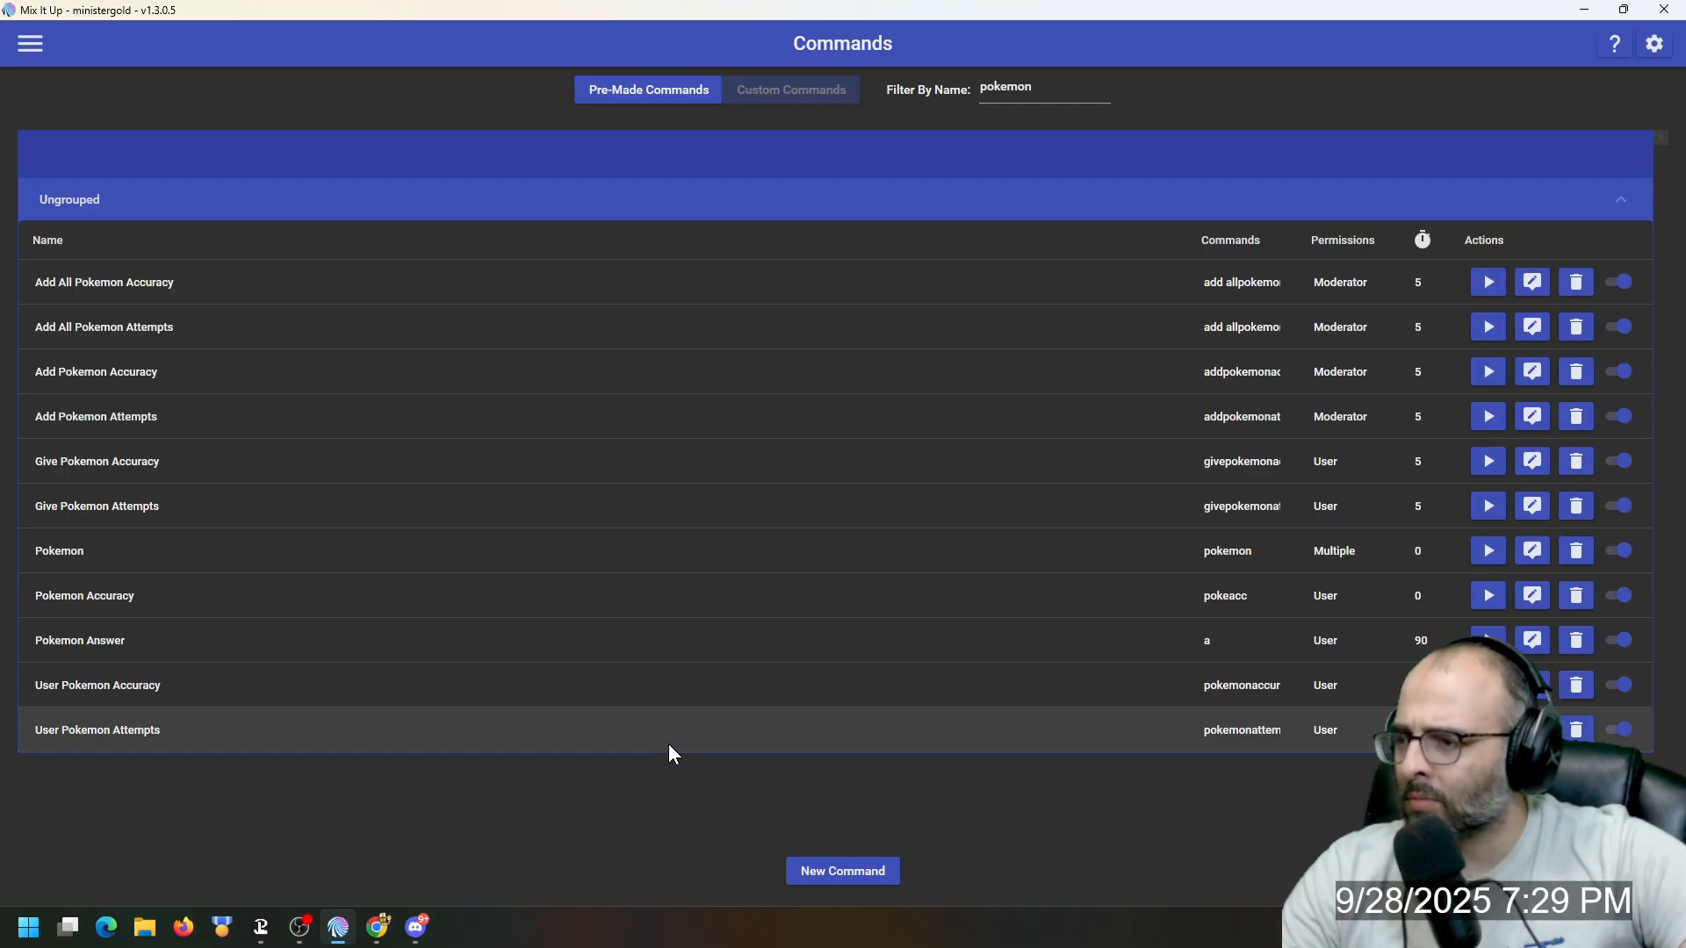
click(1534, 643)
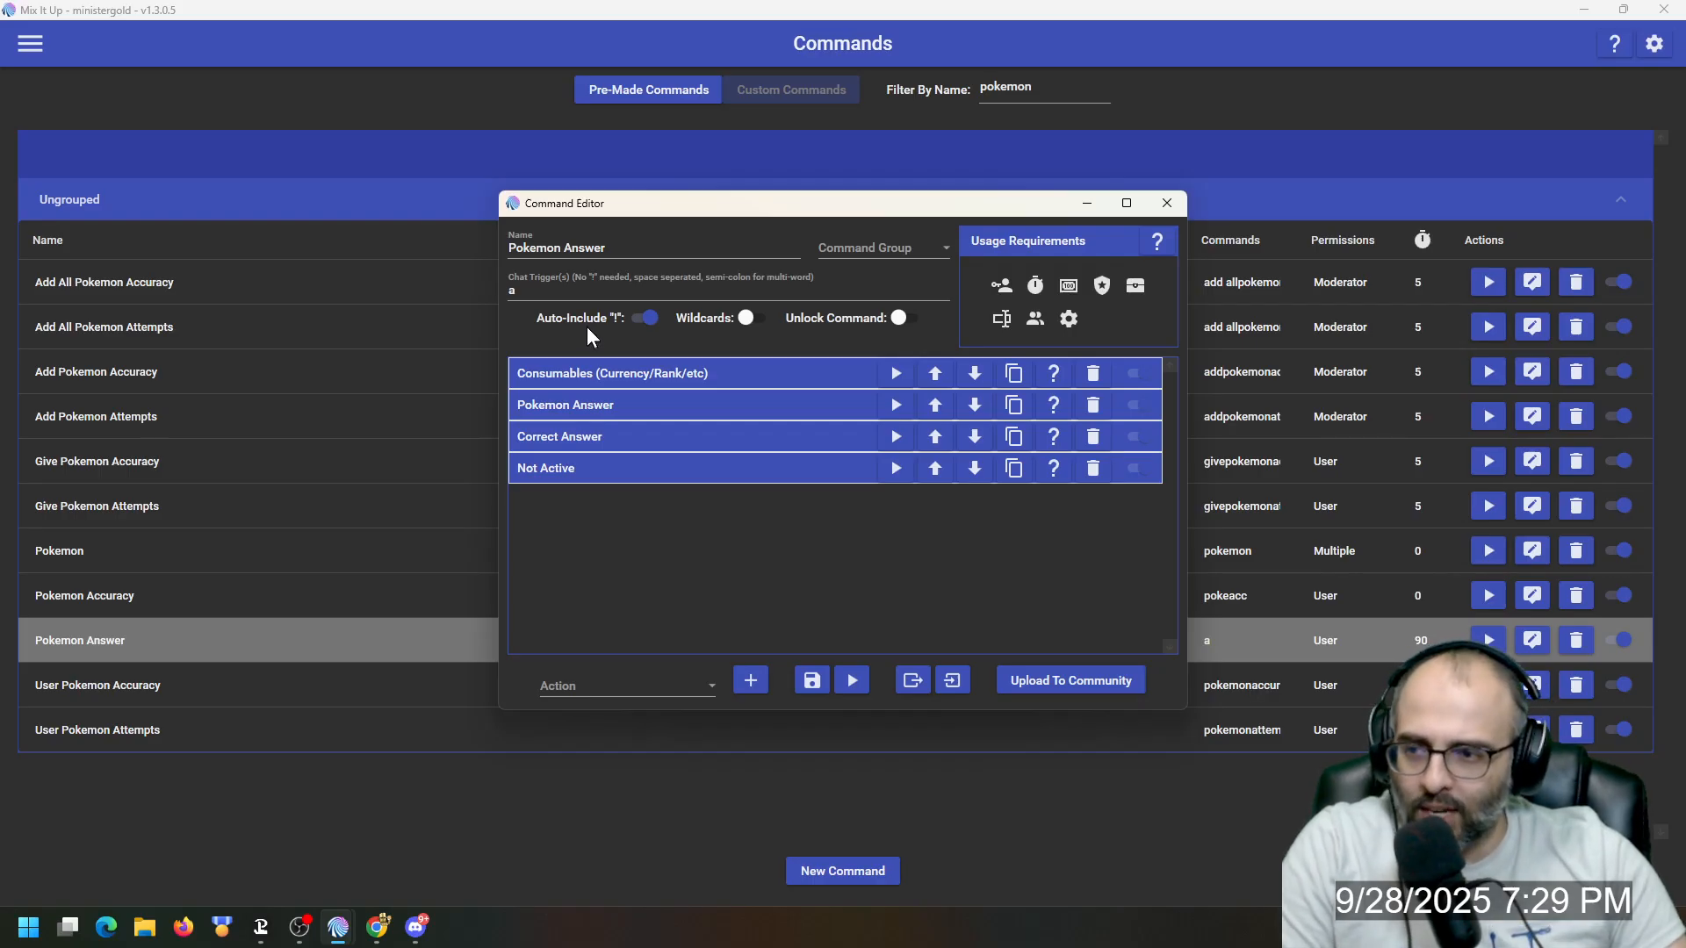
click(1009, 293)
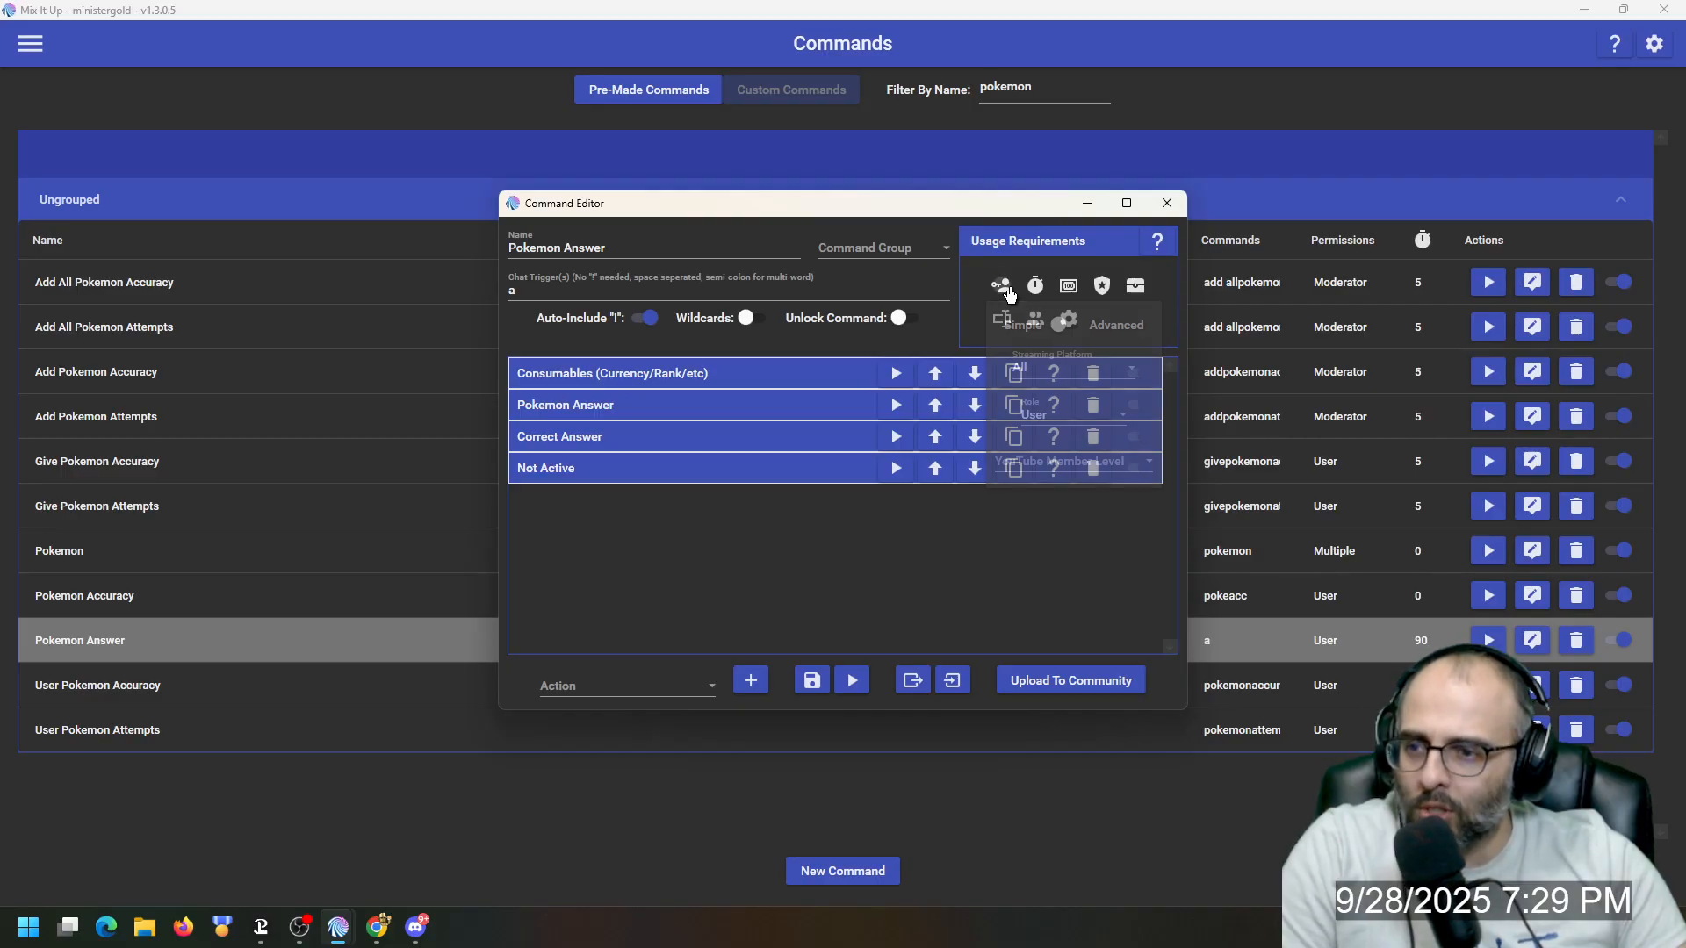
Step: Choose Consumables (Currency/Rank/etc) as the action type to add, and review the existing Consumables action's settings
click(631, 687)
scroll(649, 576, down, 2)
scroll(650, 574, up, 2)
click(660, 406)
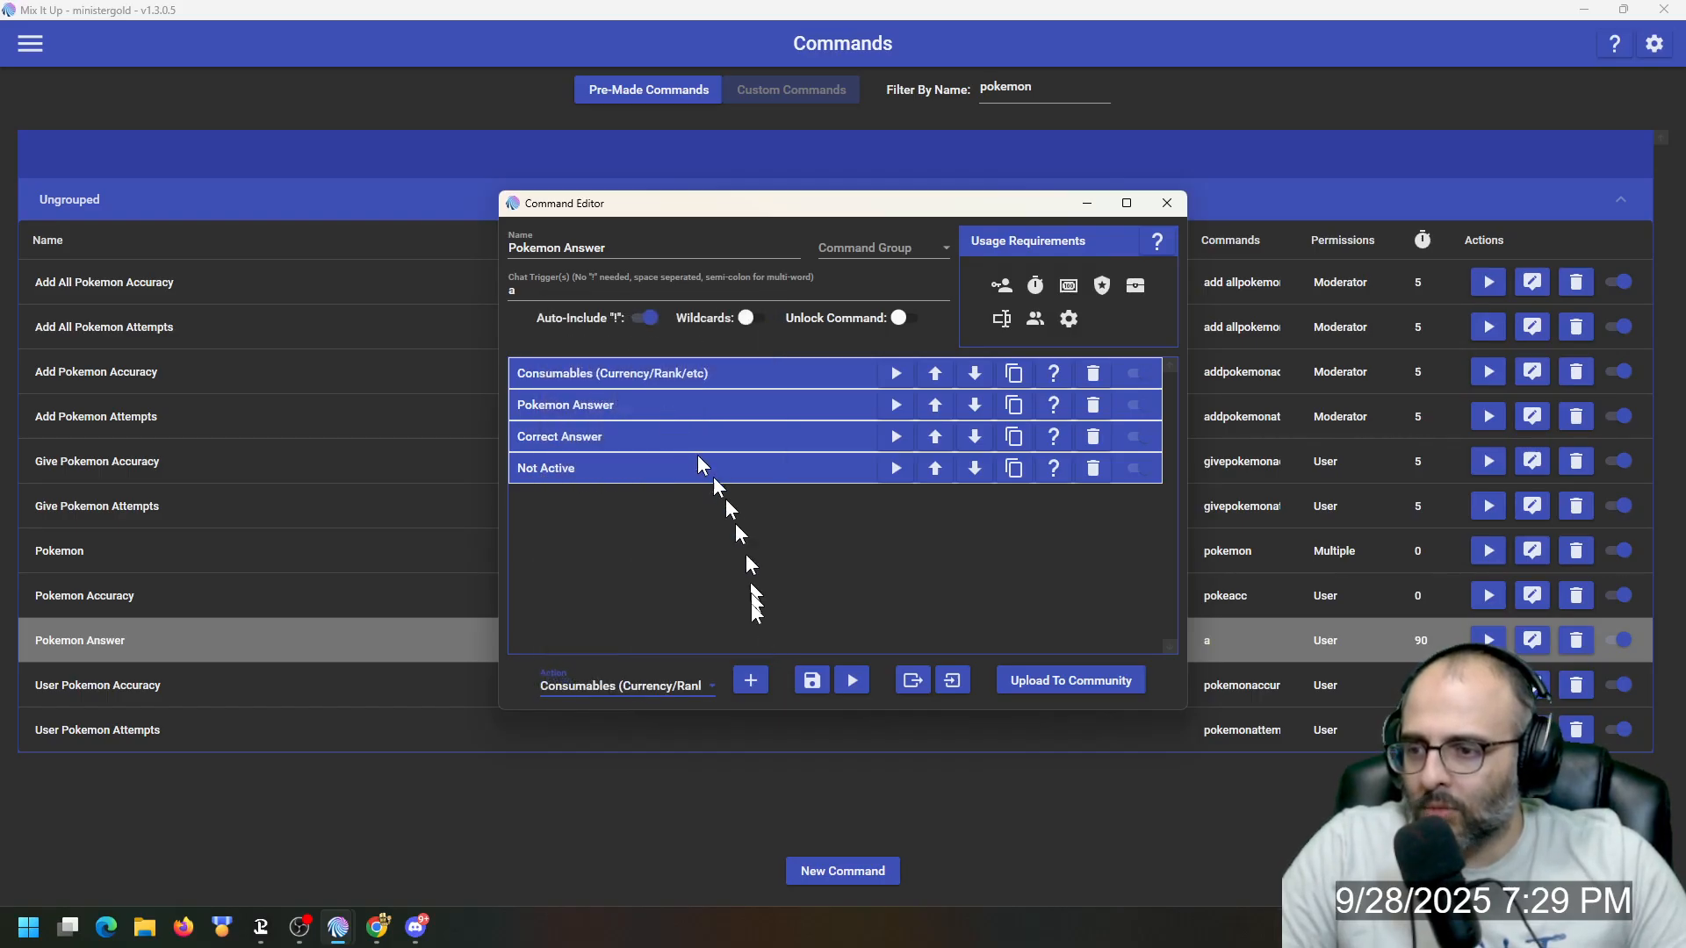
click(724, 374)
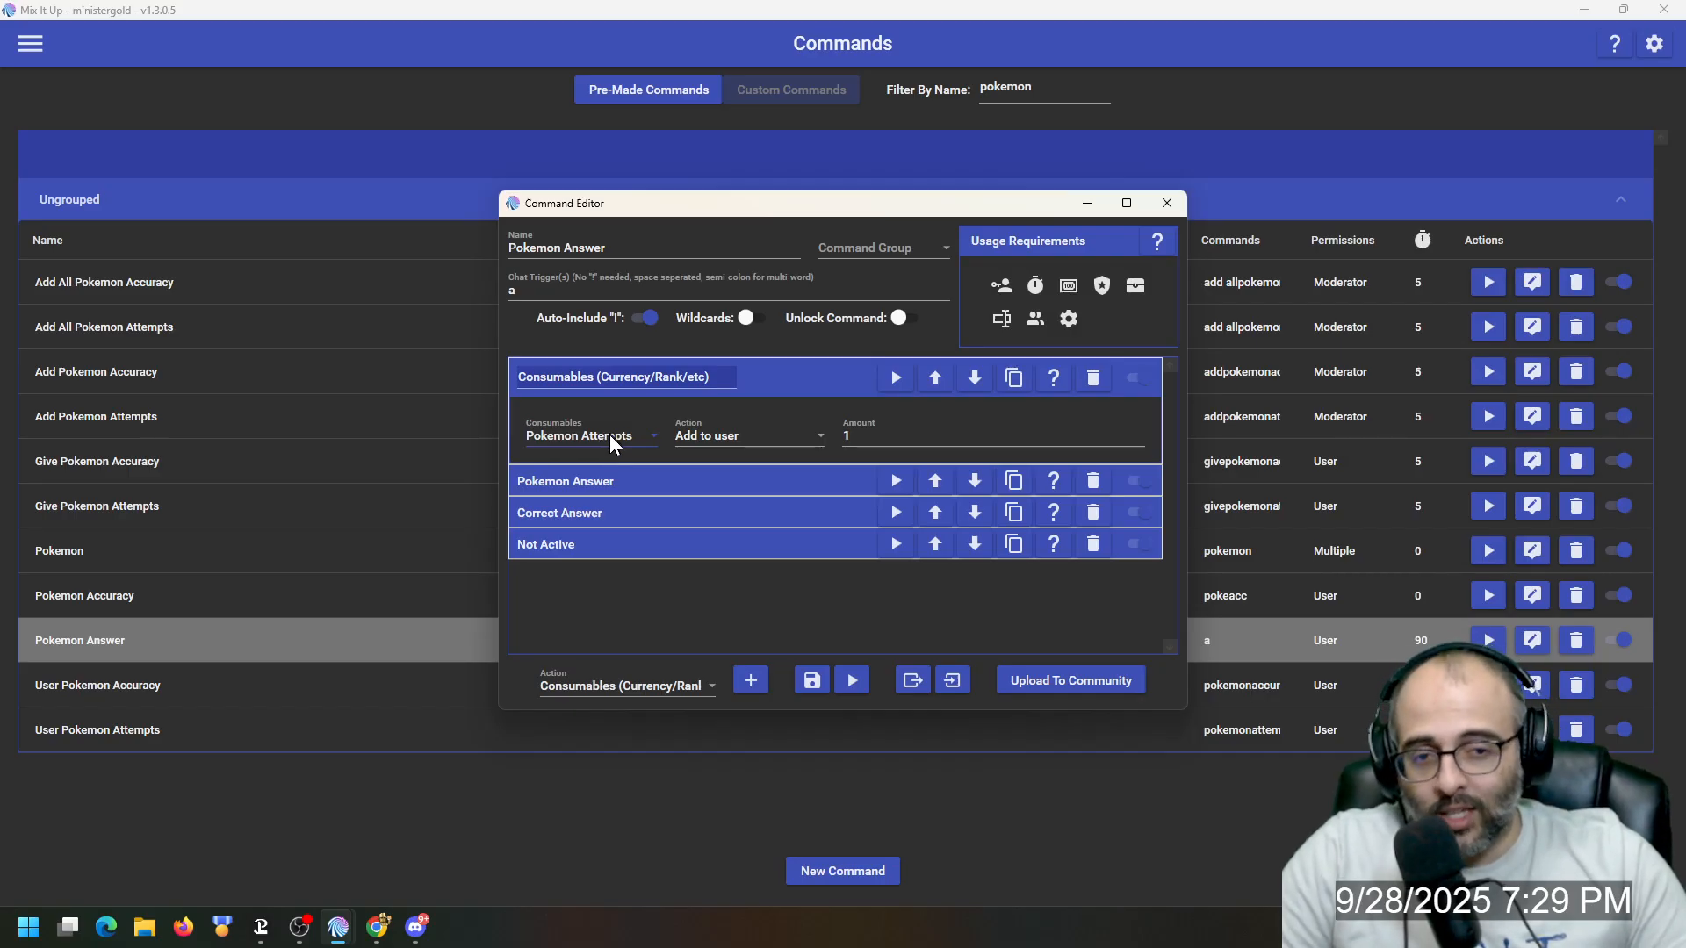
click(746, 387)
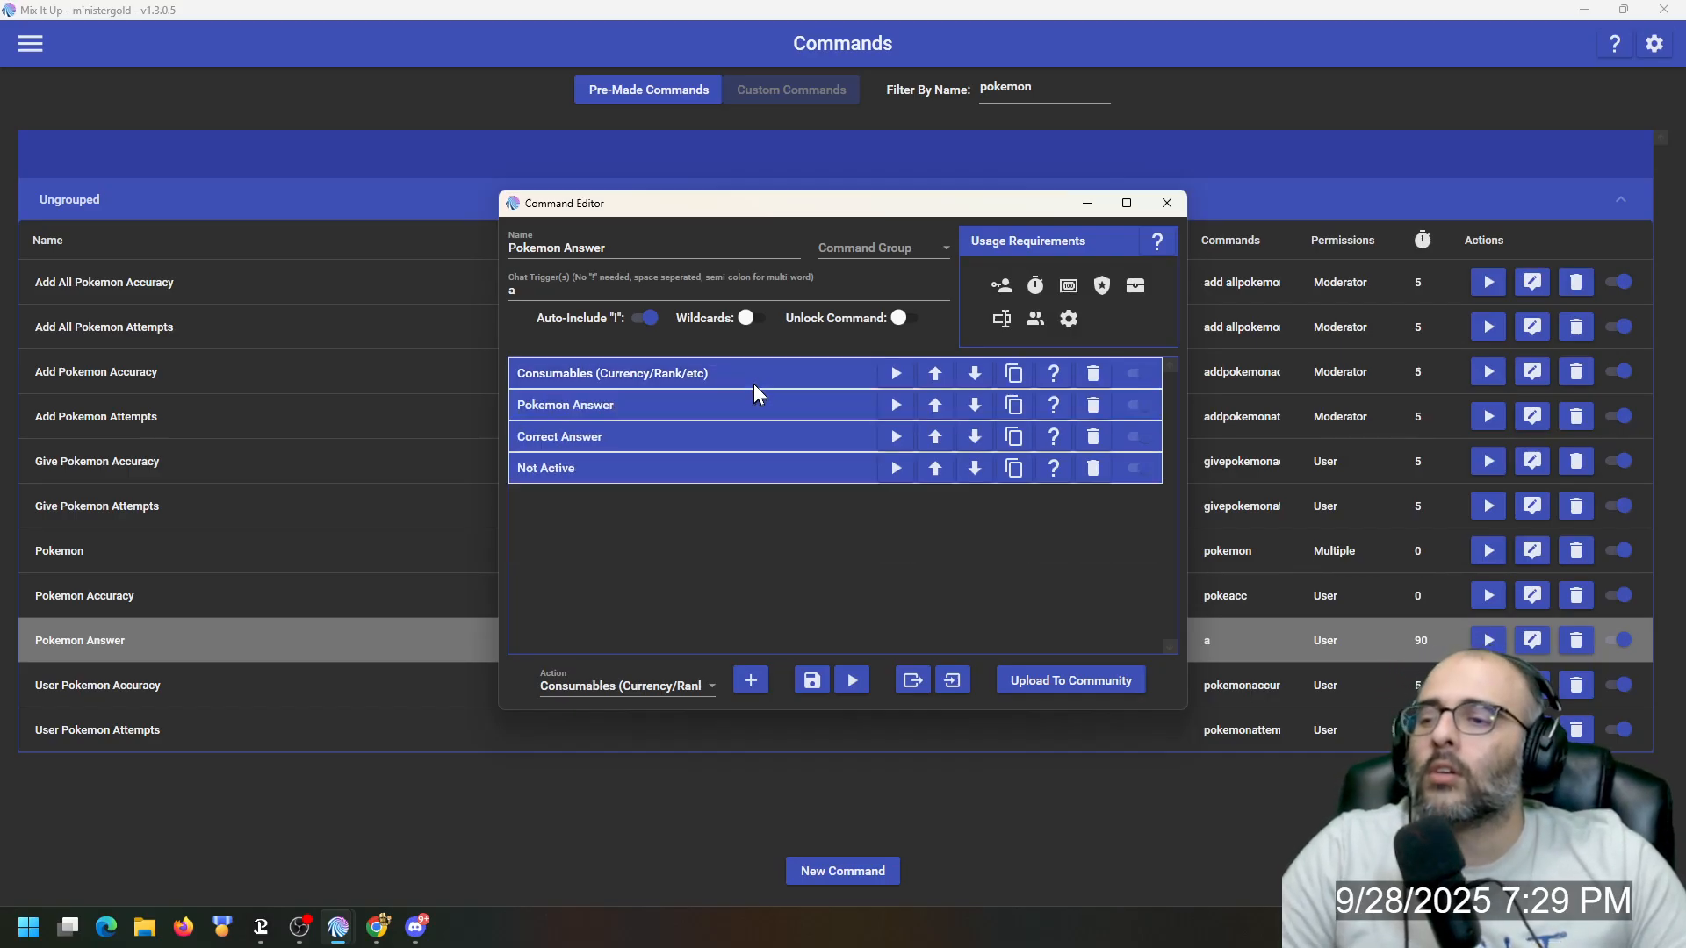
Step: Choose Special Identifier as the action type to add, and review the Pokemon Answer action's identifier name and value
click(674, 405)
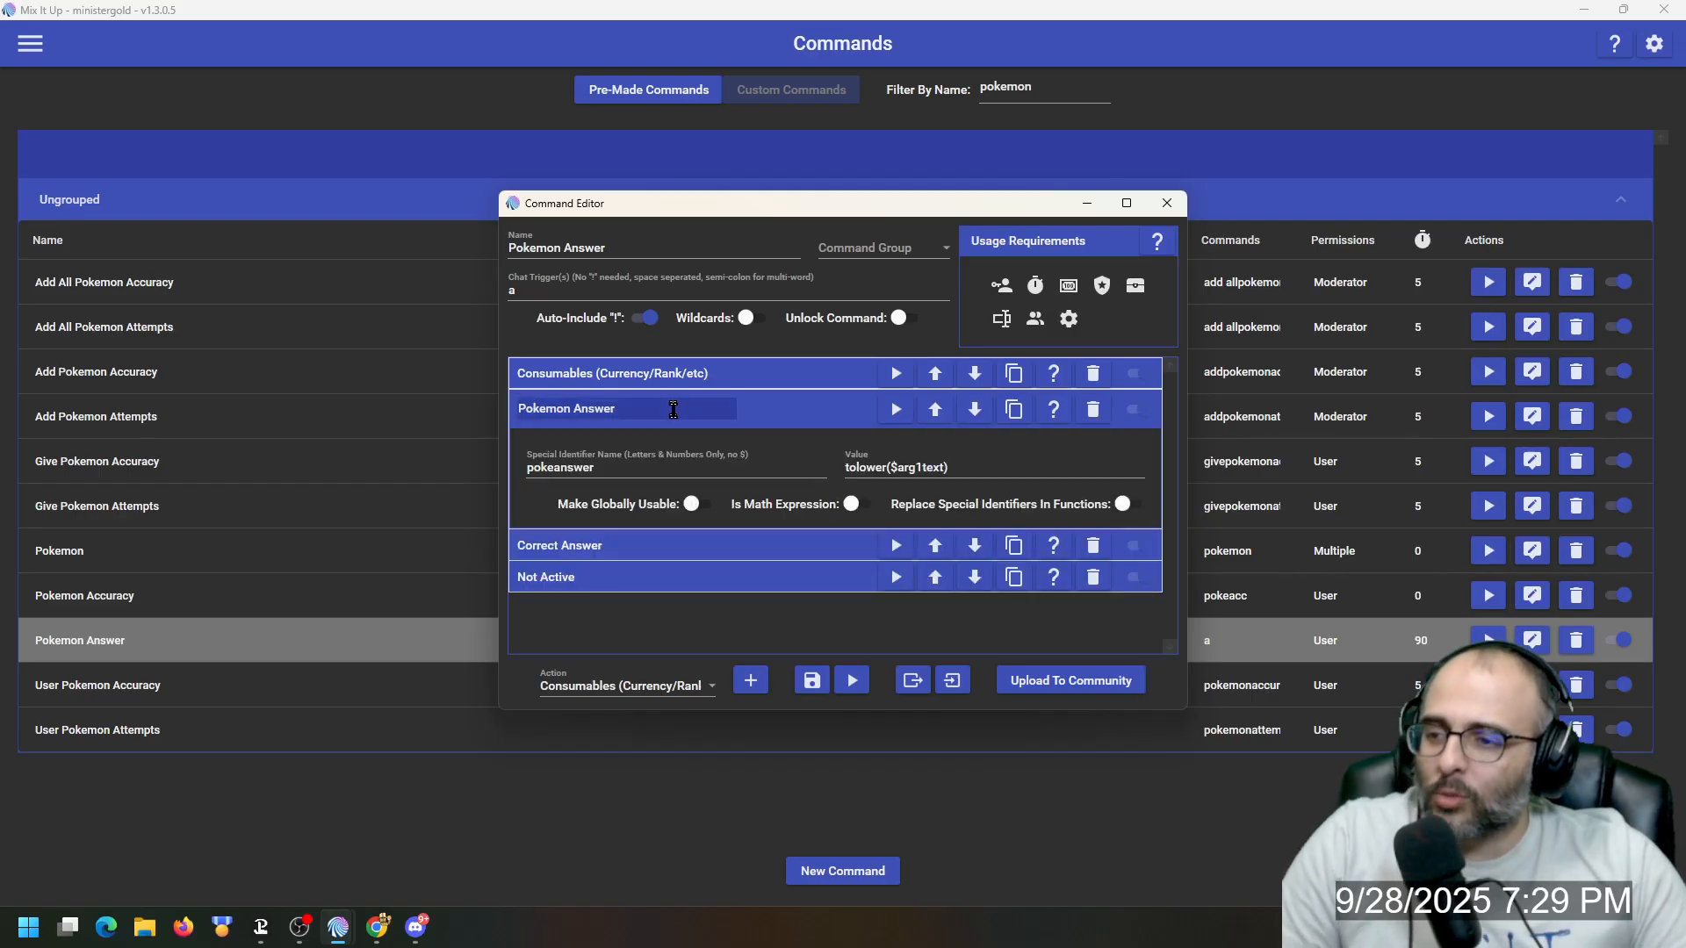
click(662, 691)
scroll(667, 580, down, 2)
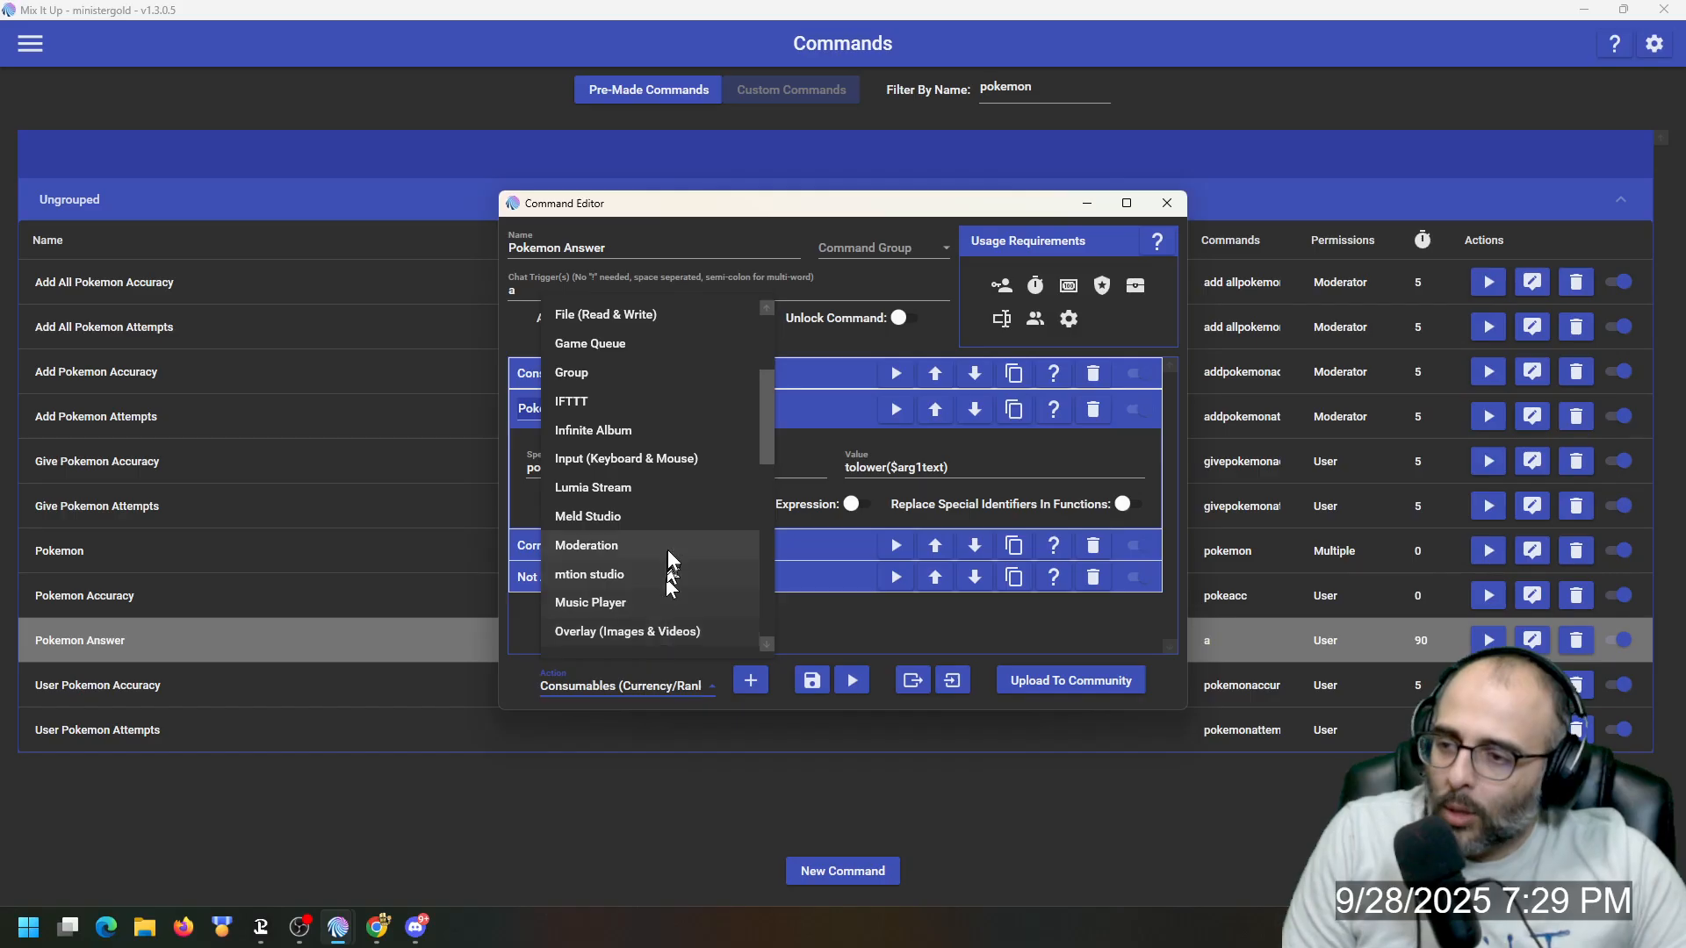
scroll(666, 551, down, 8)
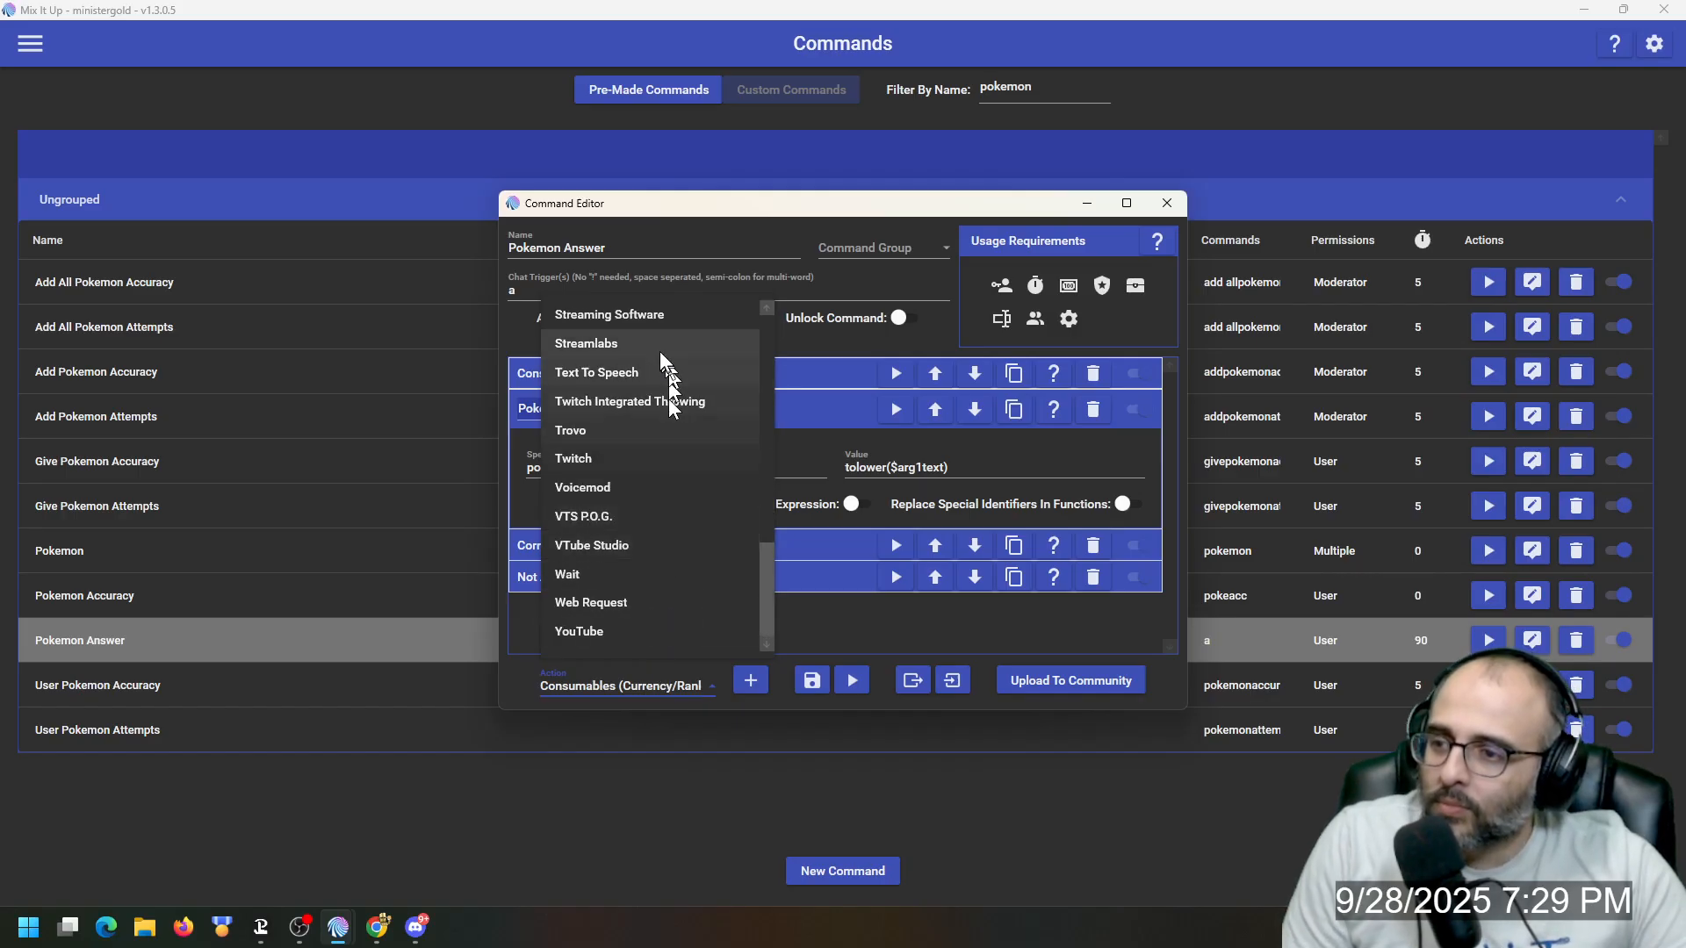
scroll(650, 348, up, 1)
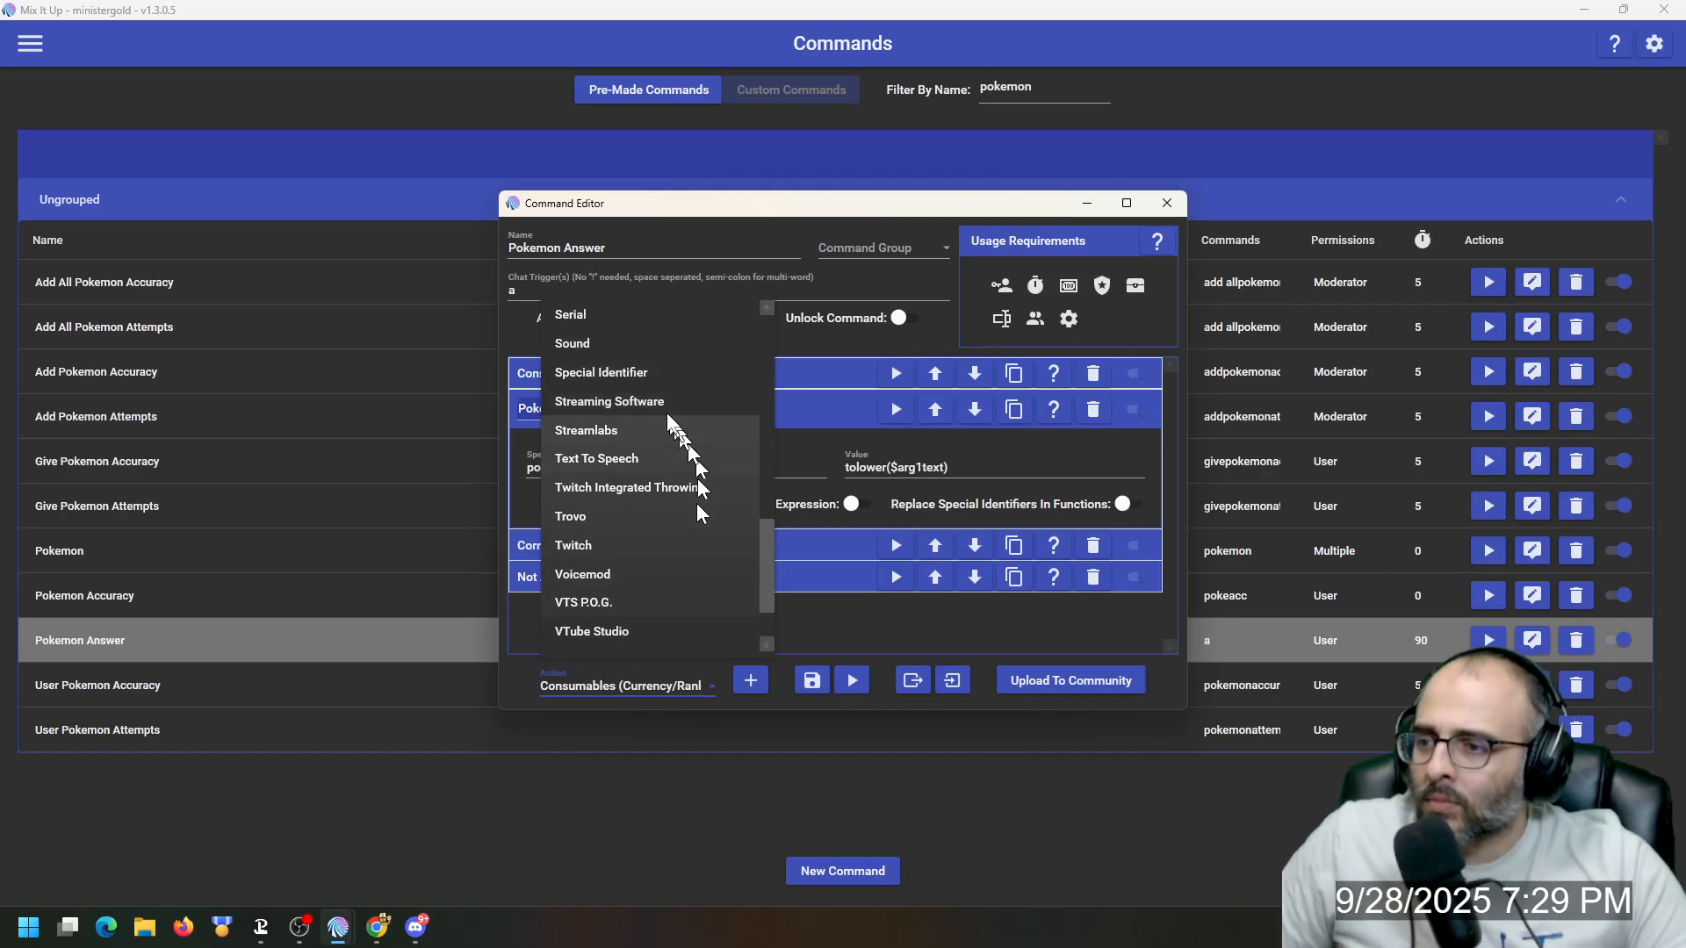
click(657, 373)
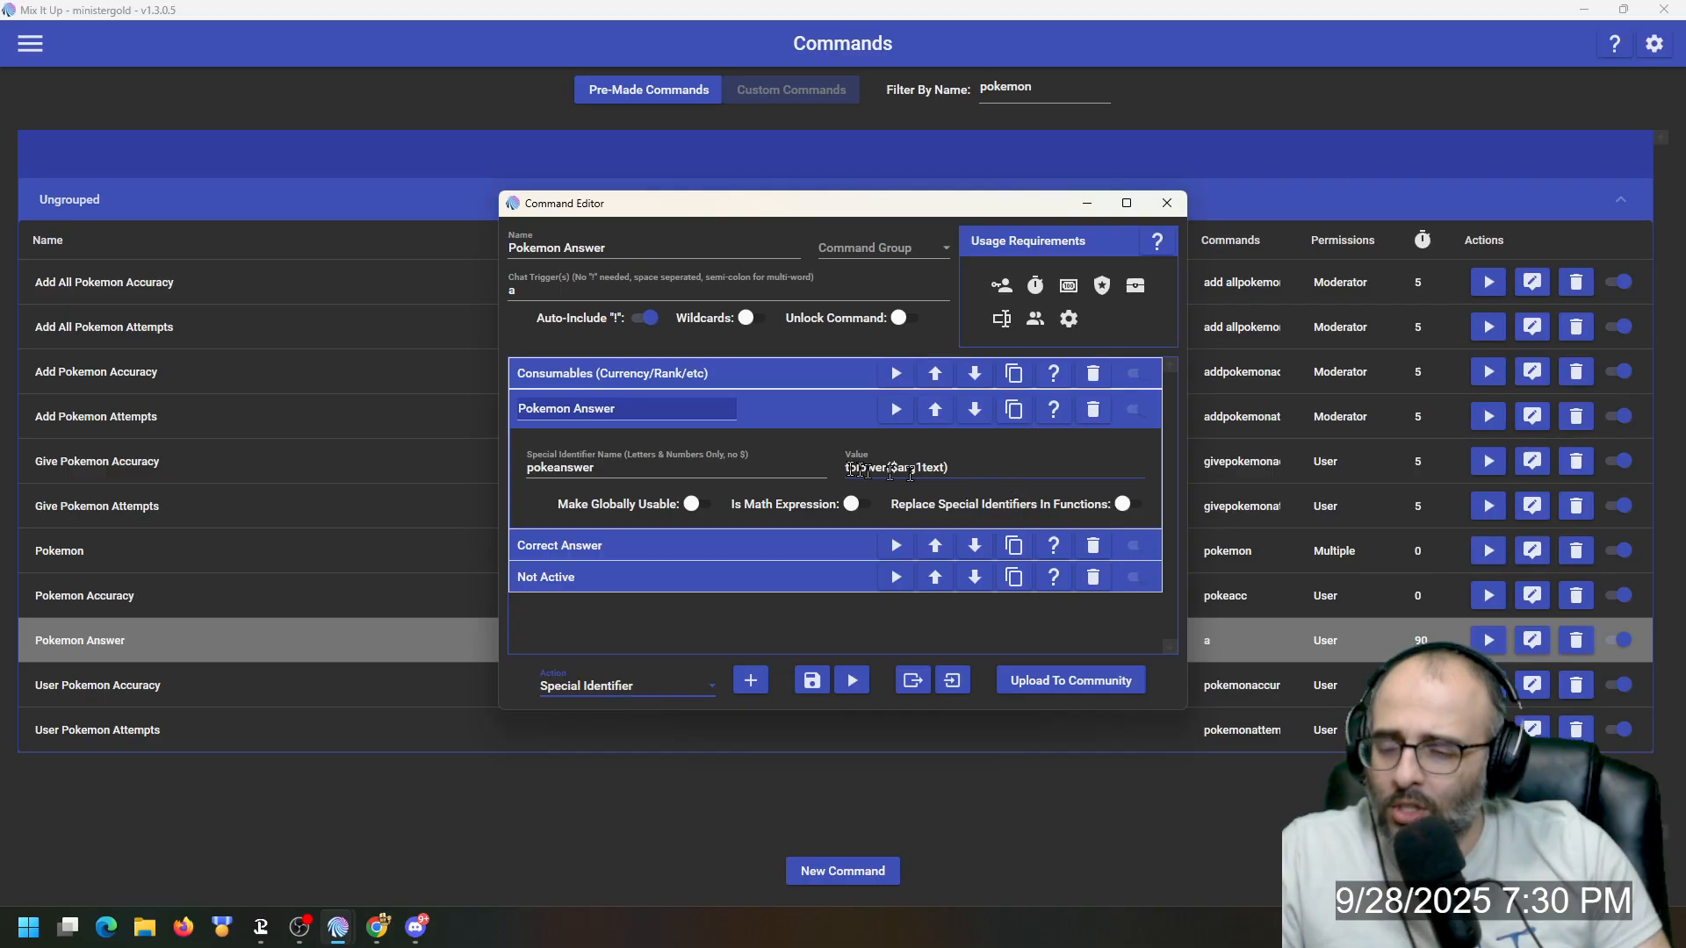
click(773, 412)
Step: Choose Conditional as the action type to add, and review the Correct Answer action's clauses in a maximized editor
click(678, 439)
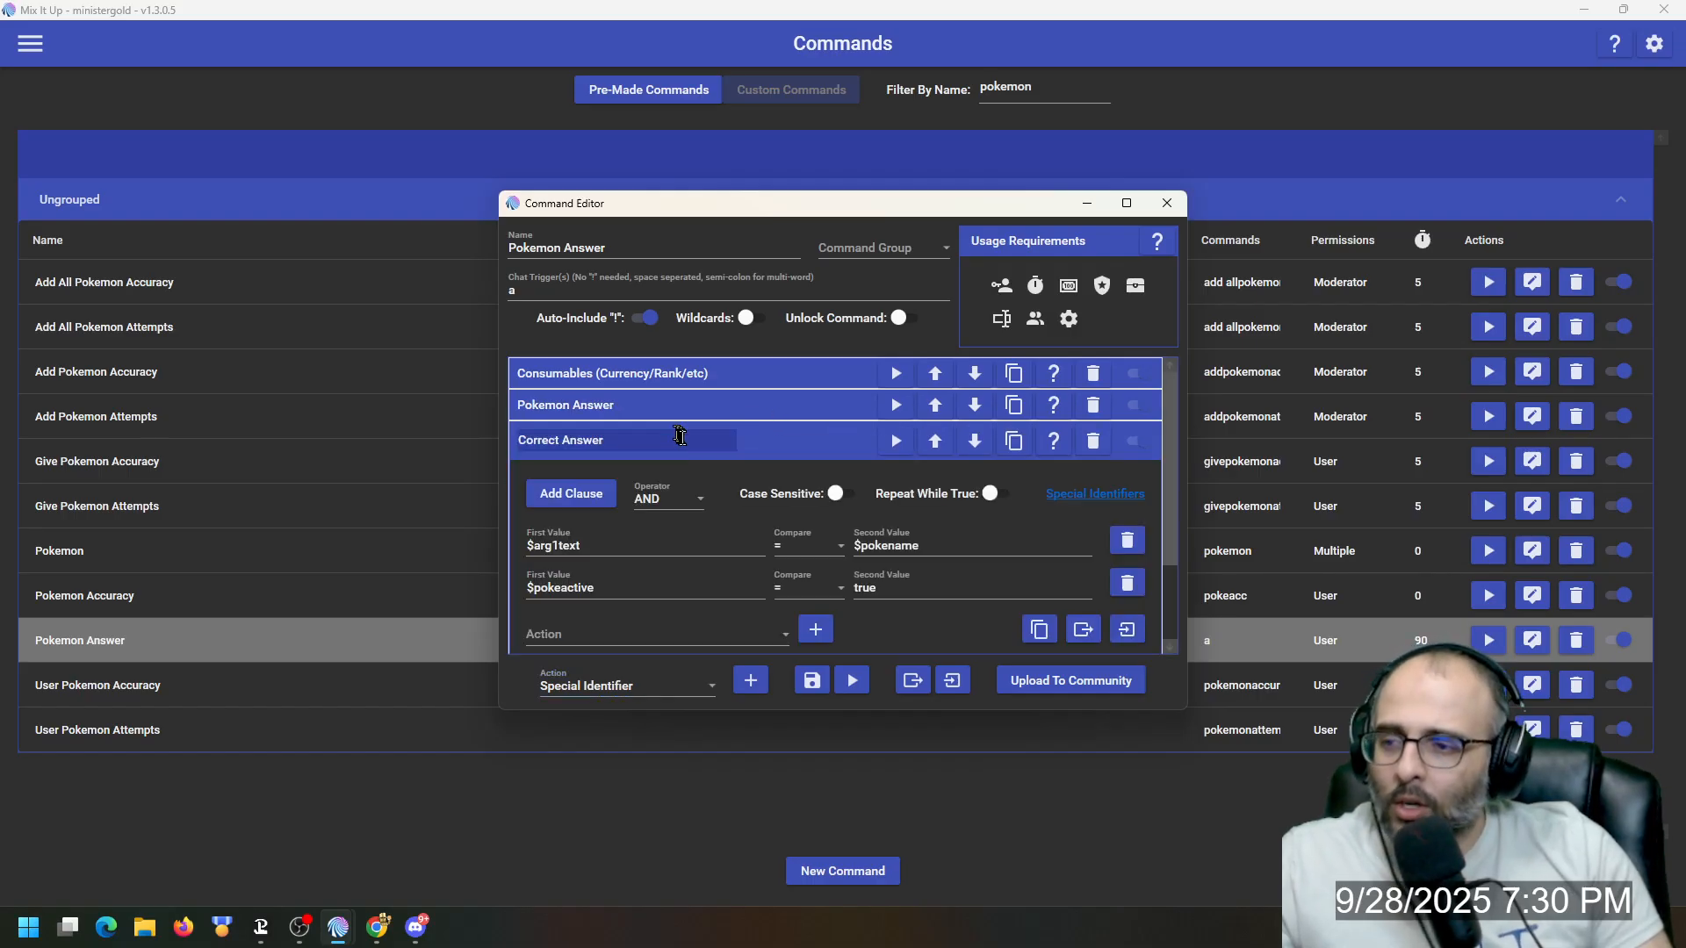
scroll(679, 435, down, 2)
click(675, 685)
scroll(675, 606, up, 2)
scroll(635, 403, up, 10)
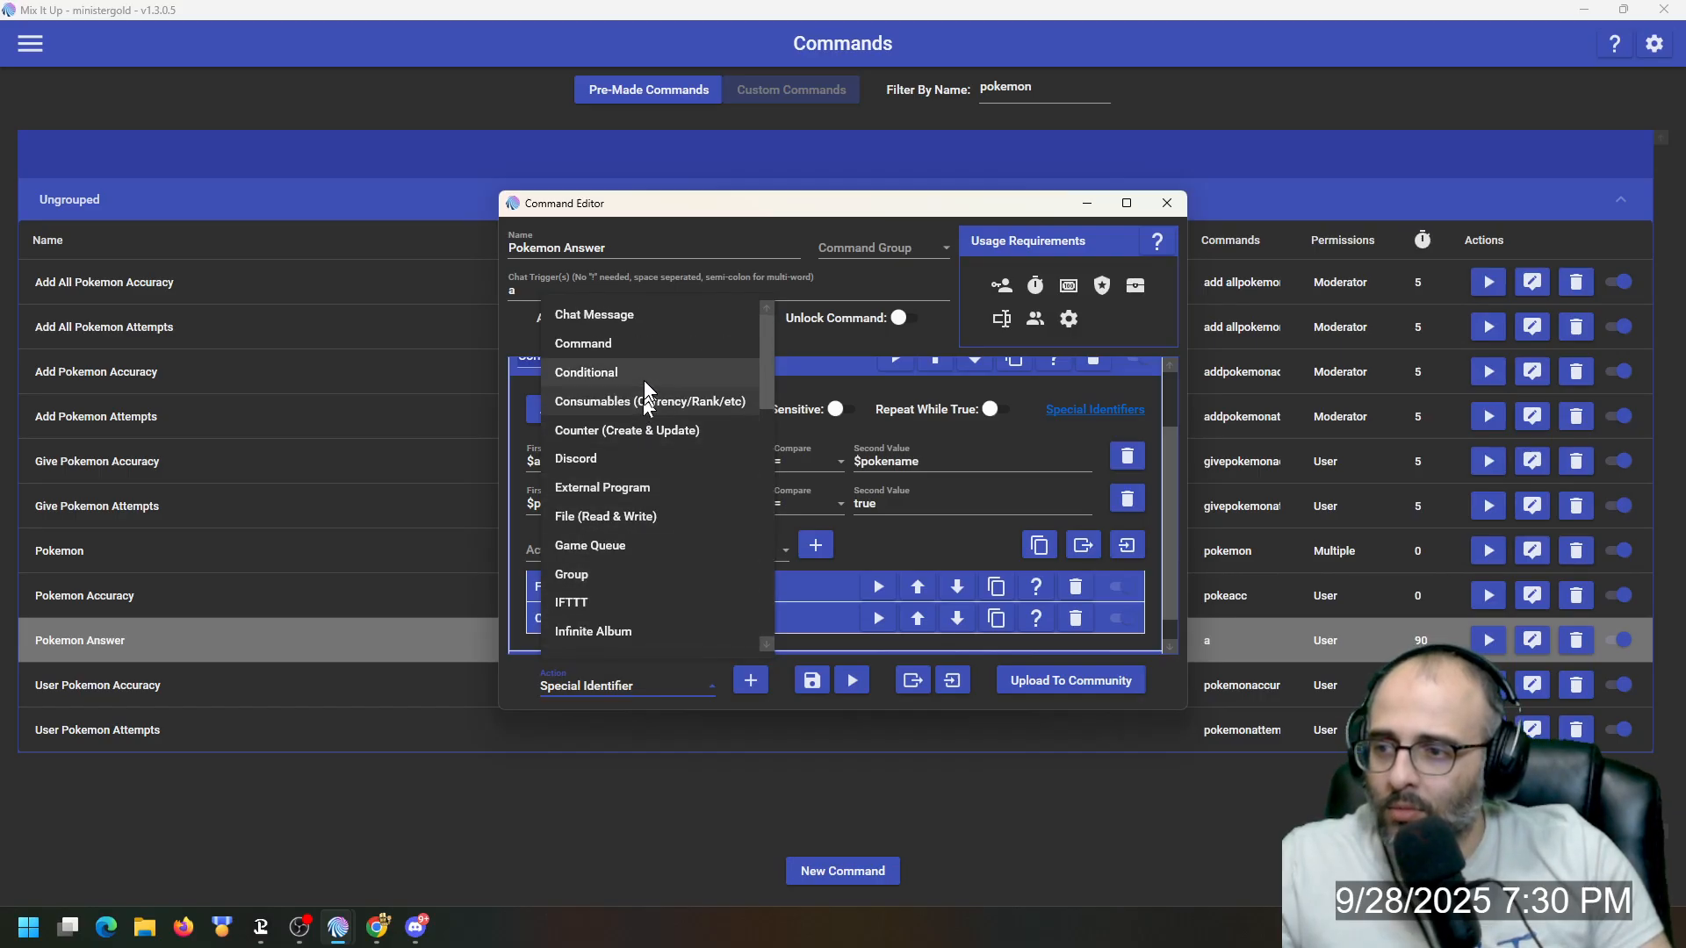
click(644, 373)
scroll(817, 569, up, 1)
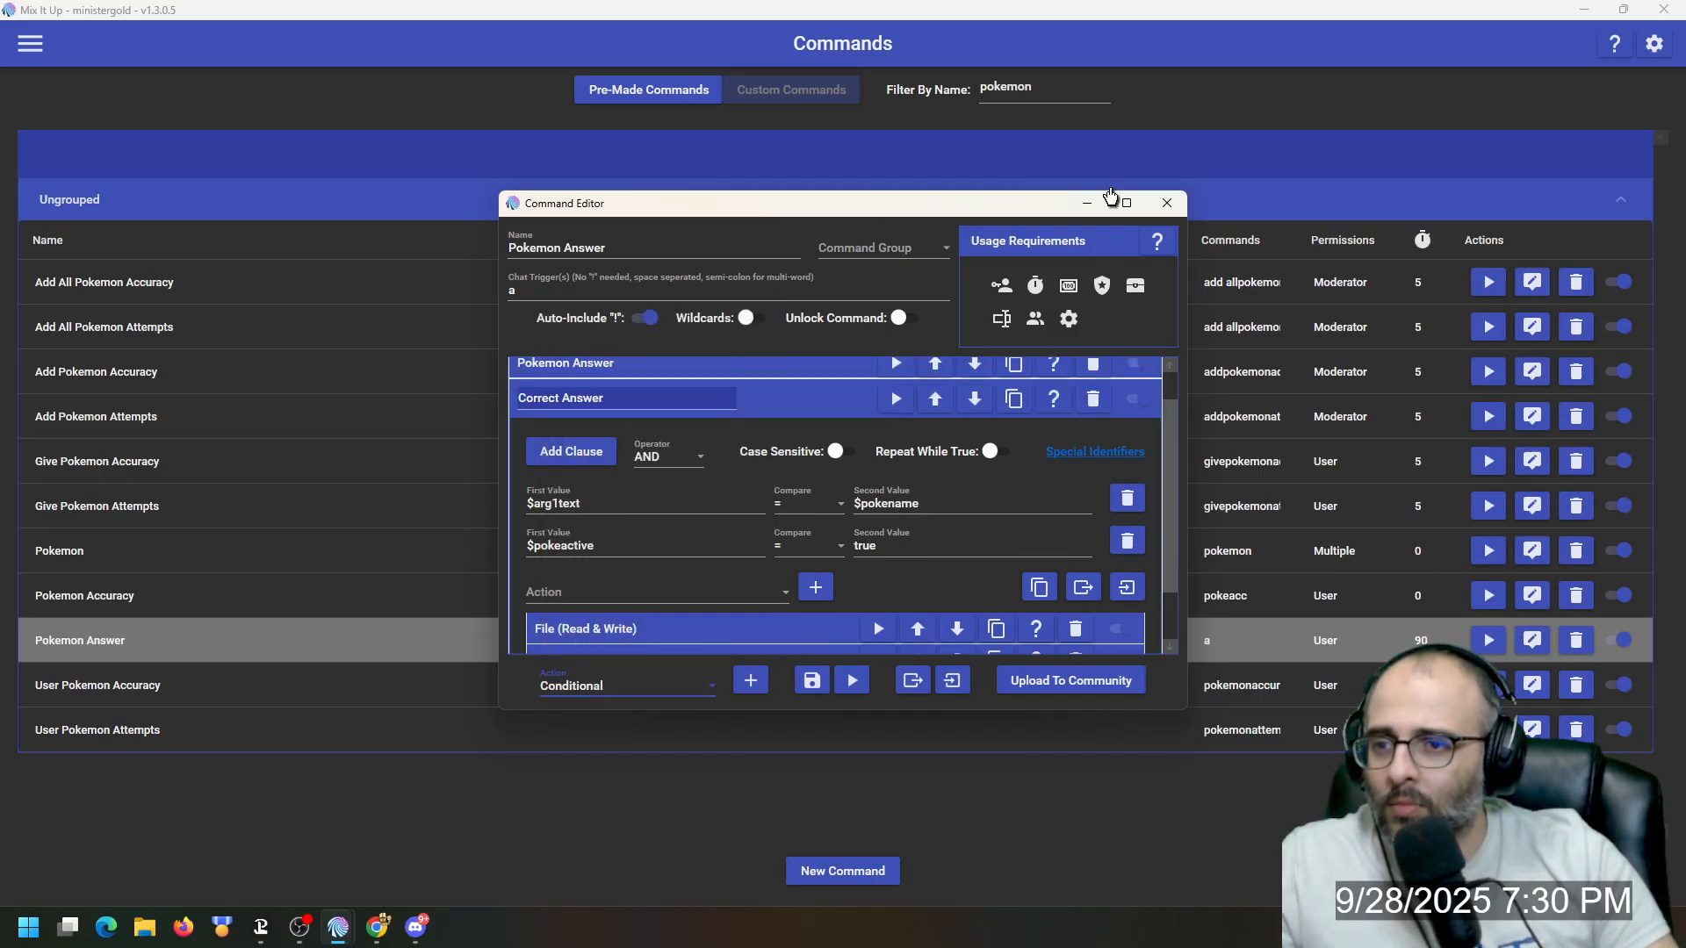
click(1126, 203)
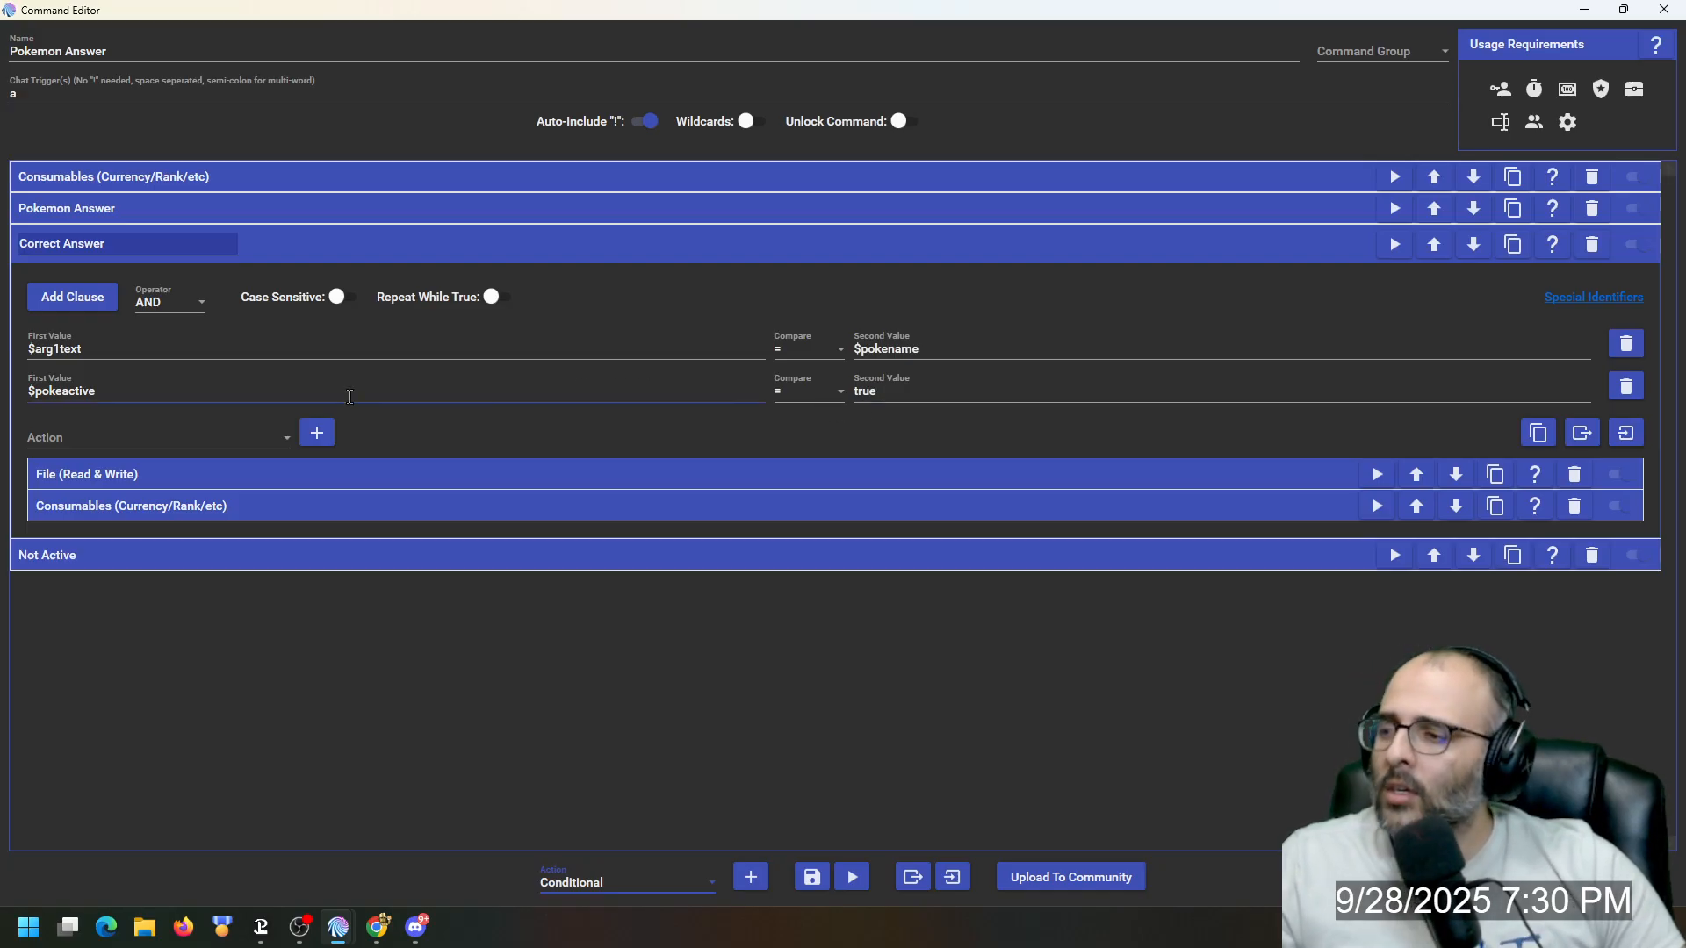
Step: Choose File (Read & Write) as the nested action type in Correct Answer, and review the existing file action's settings
click(107, 446)
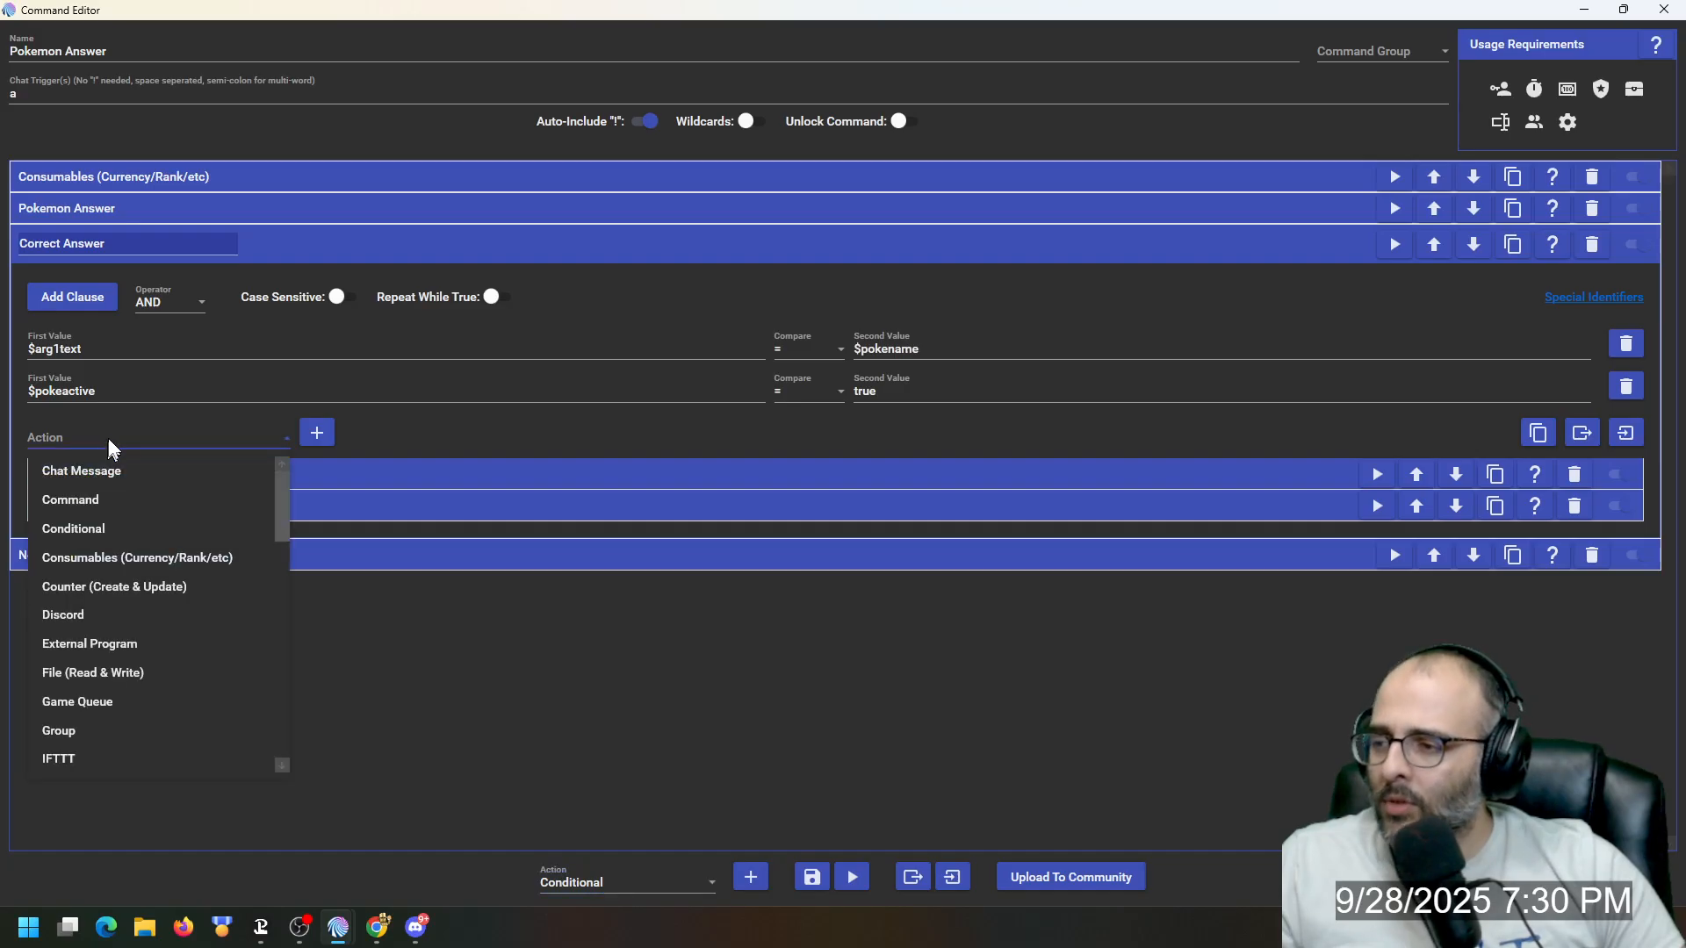
click(155, 673)
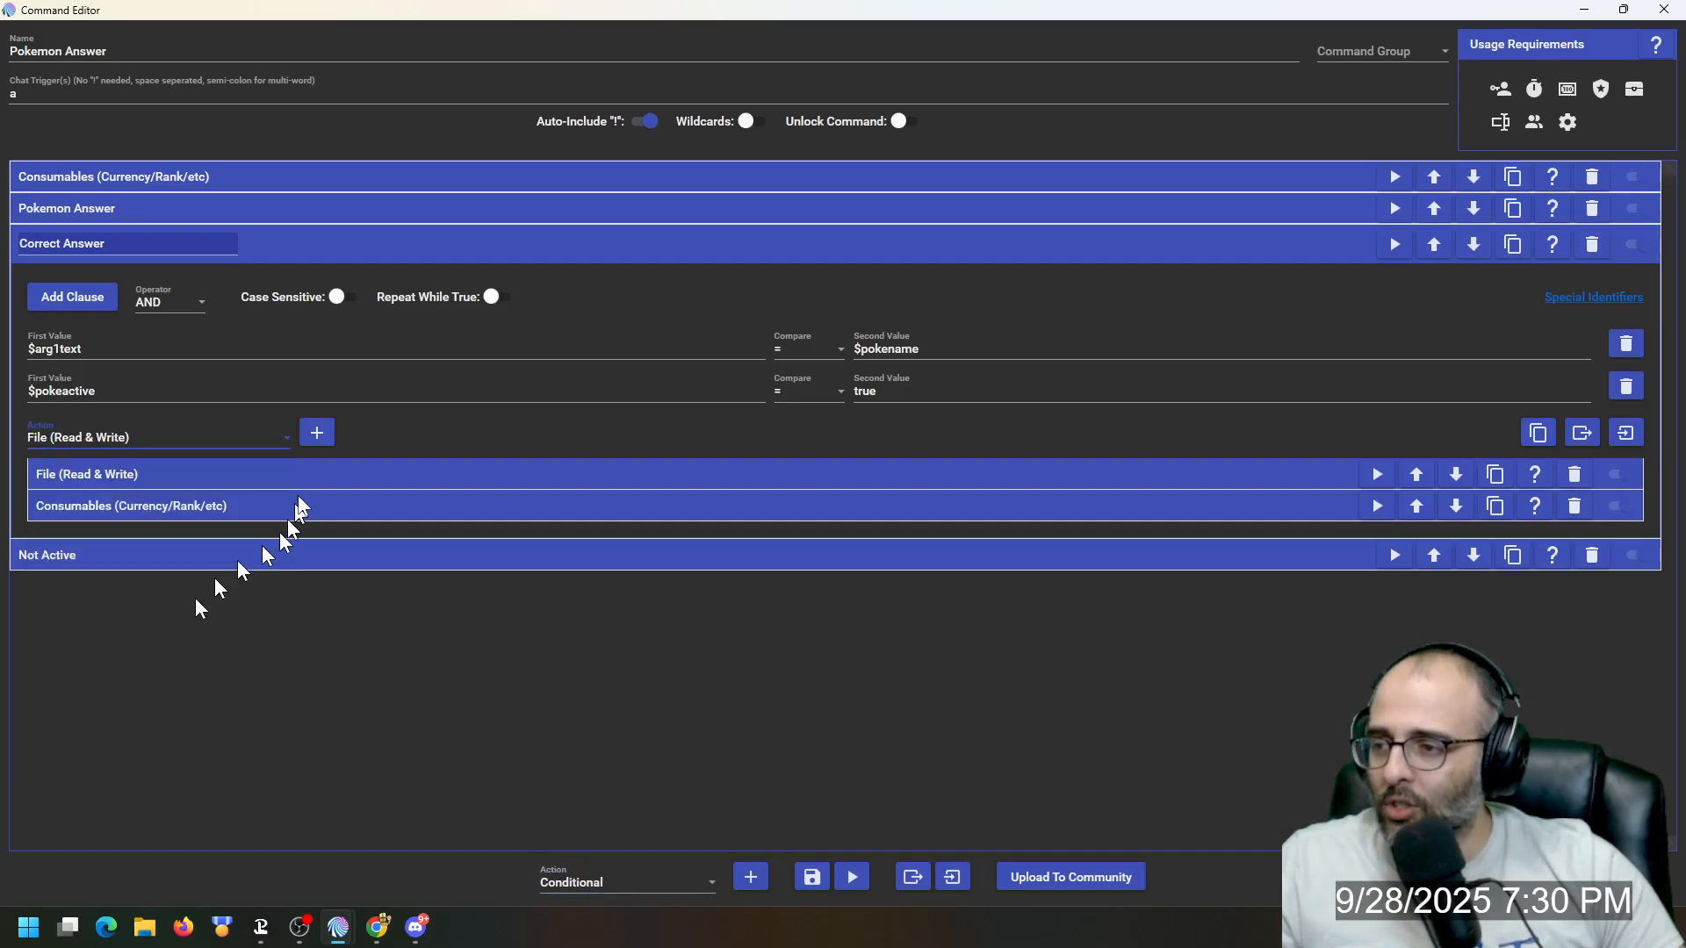
click(256, 479)
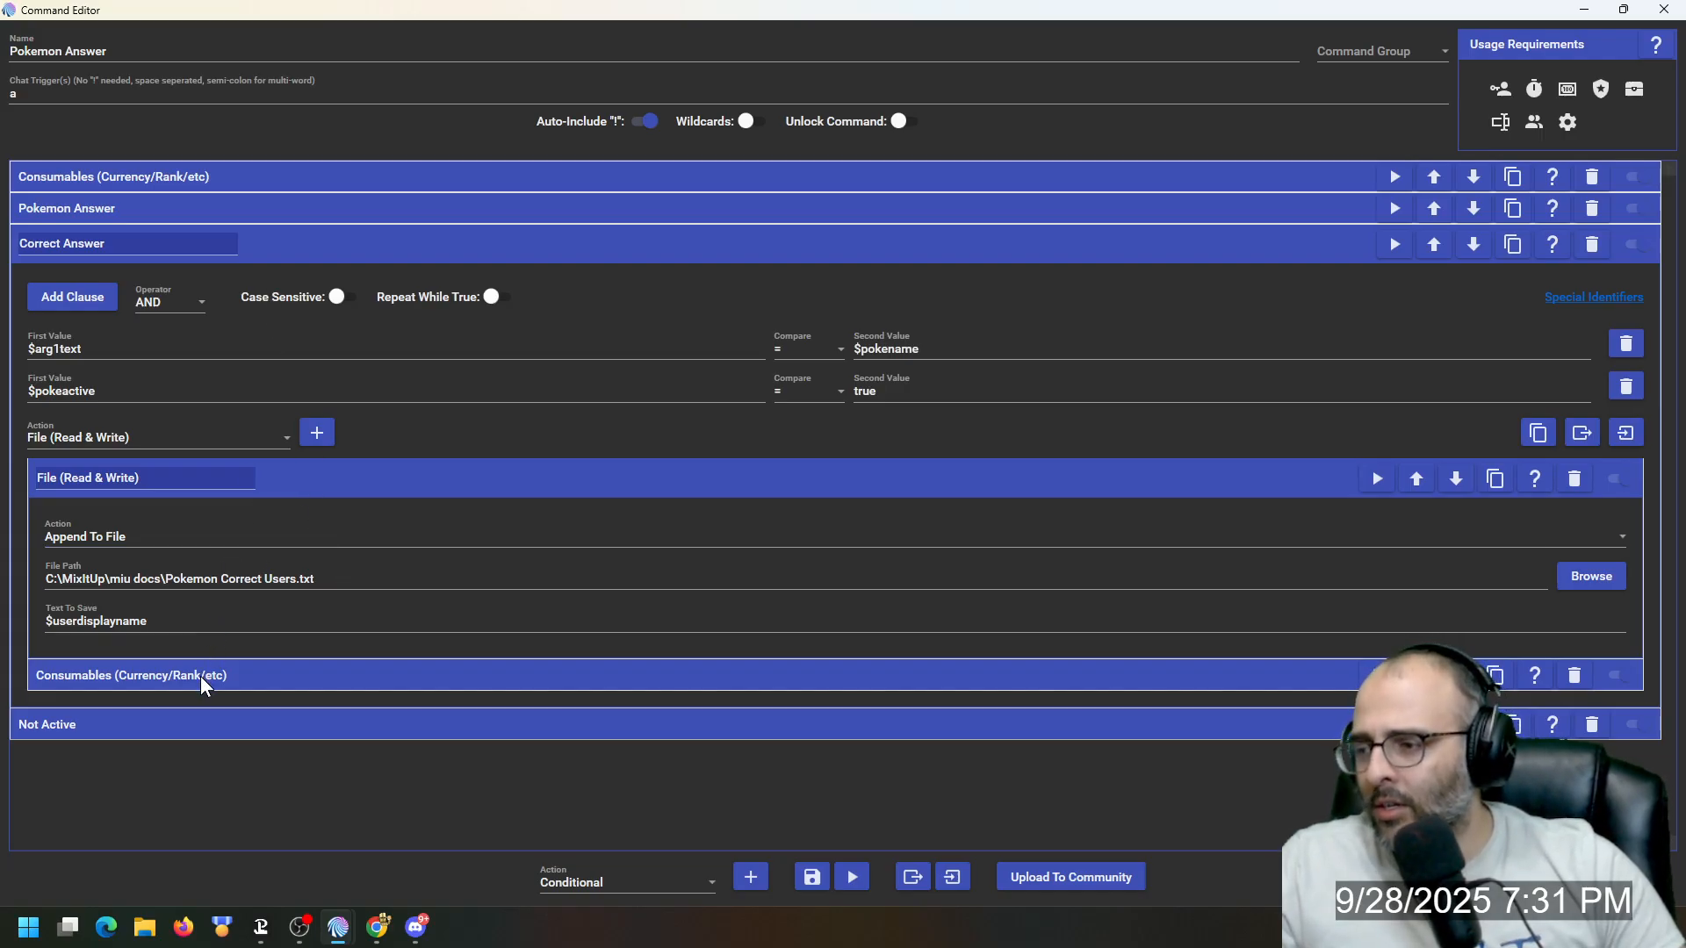
Step: Choose Consumables (Currency/Rank/etc) as Correct Answer's nested action type, review the existing nested Consumables action, and collapse everything
click(151, 438)
scroll(158, 492, up, 7)
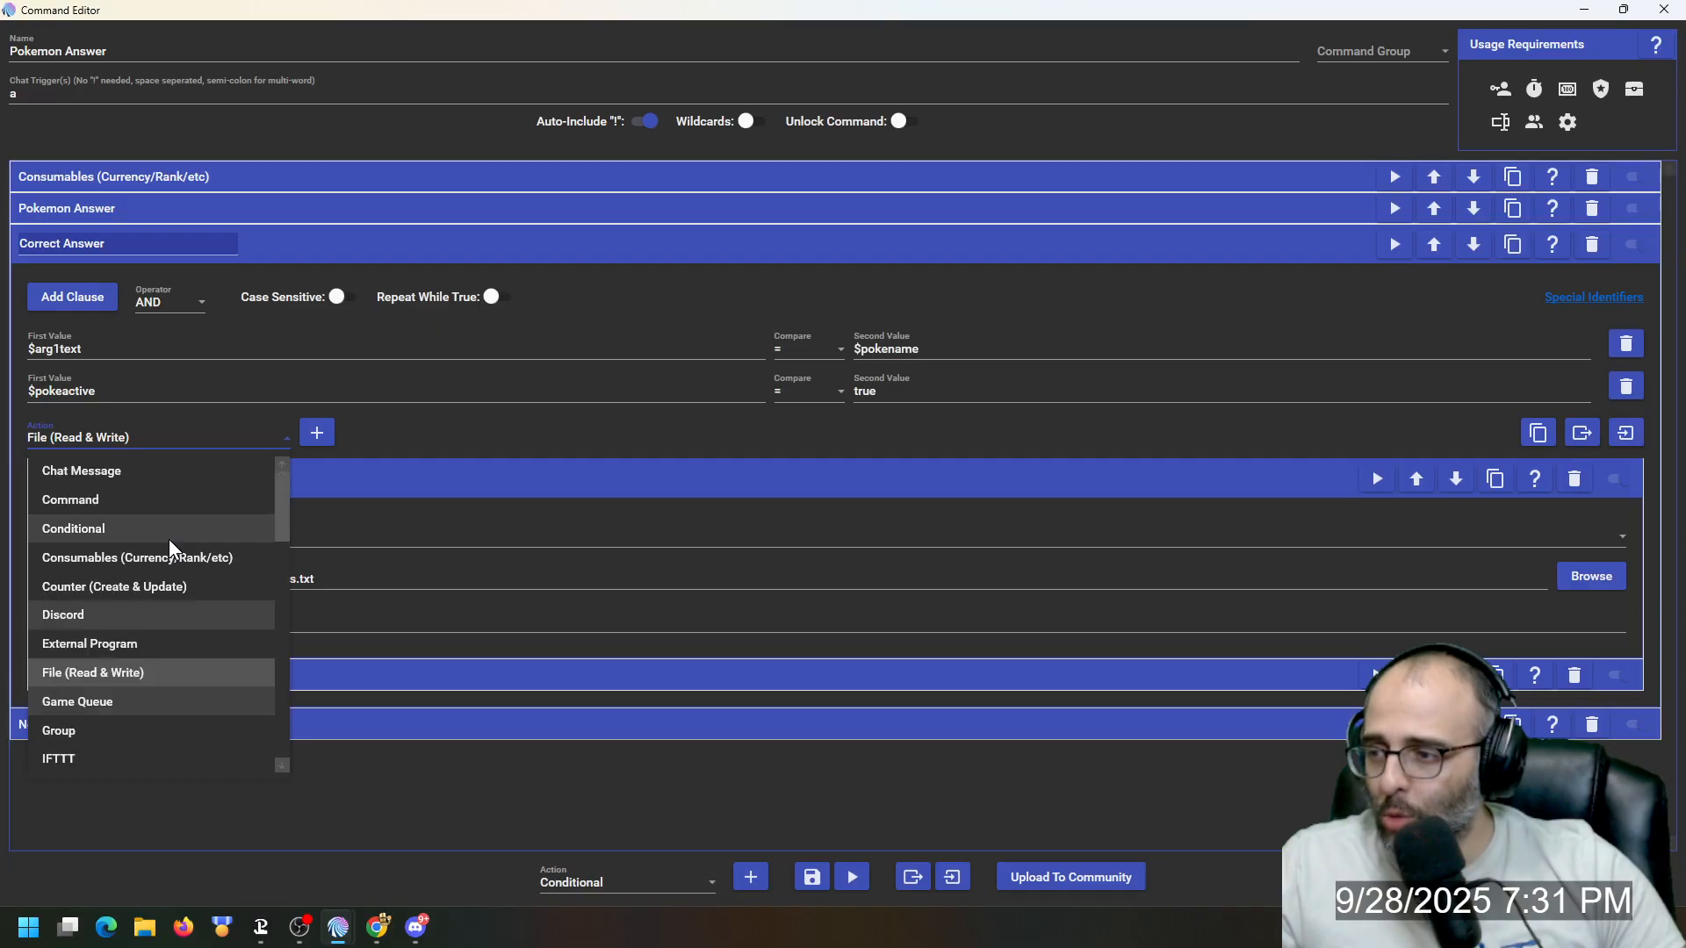
click(168, 554)
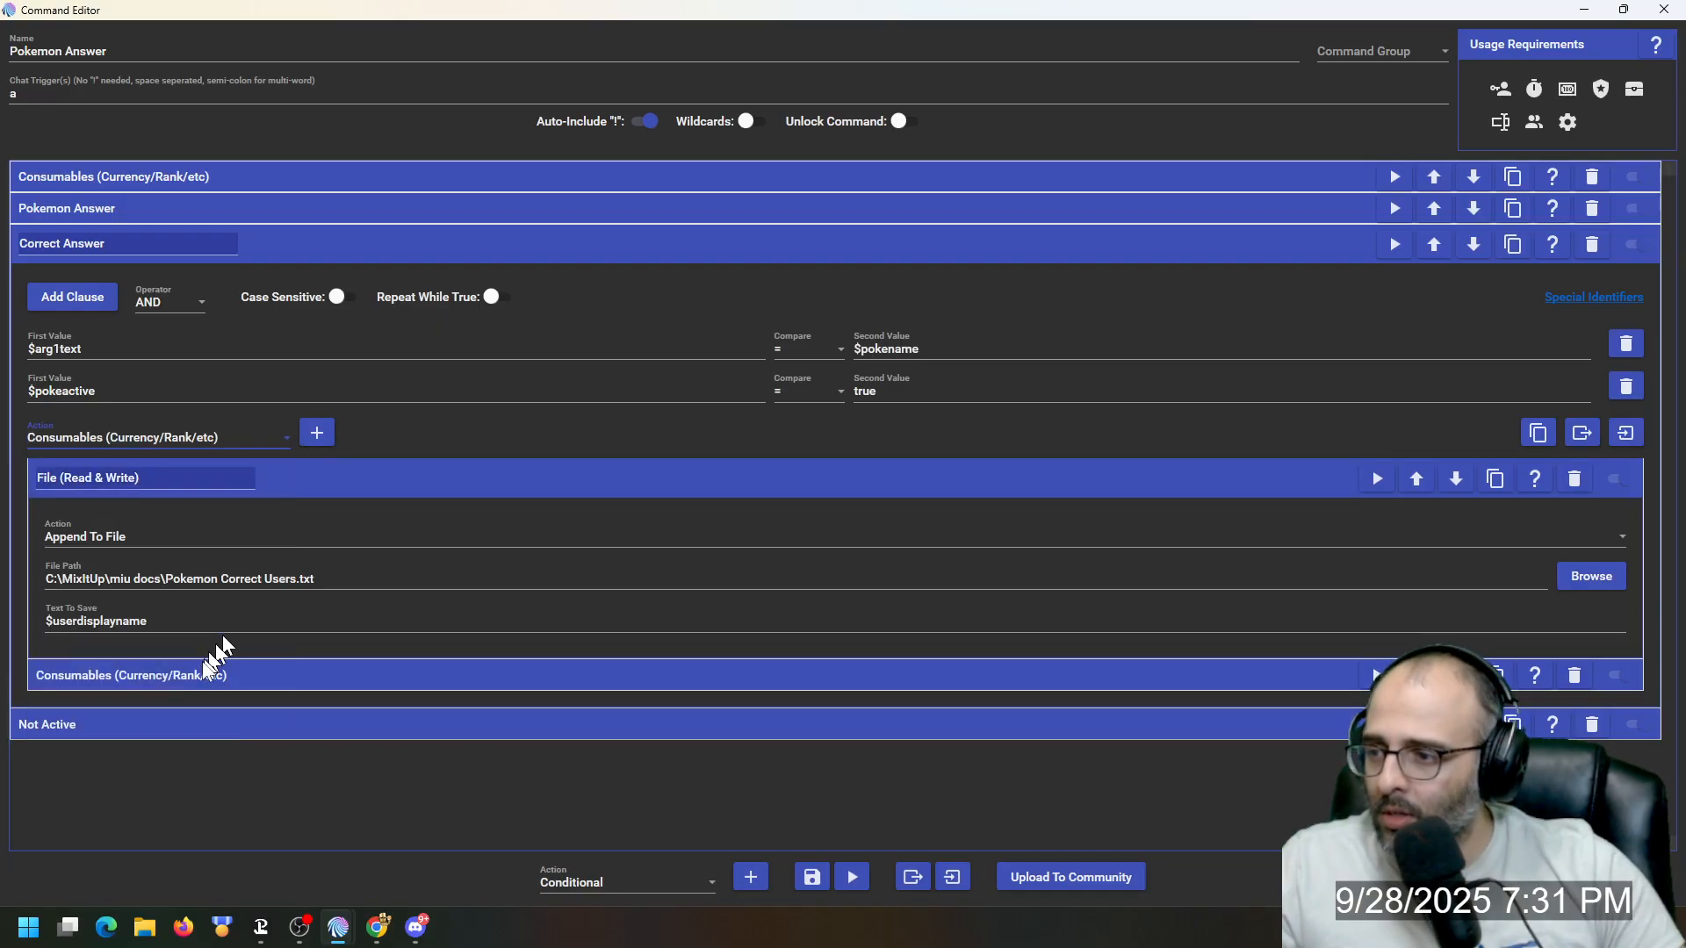
click(240, 673)
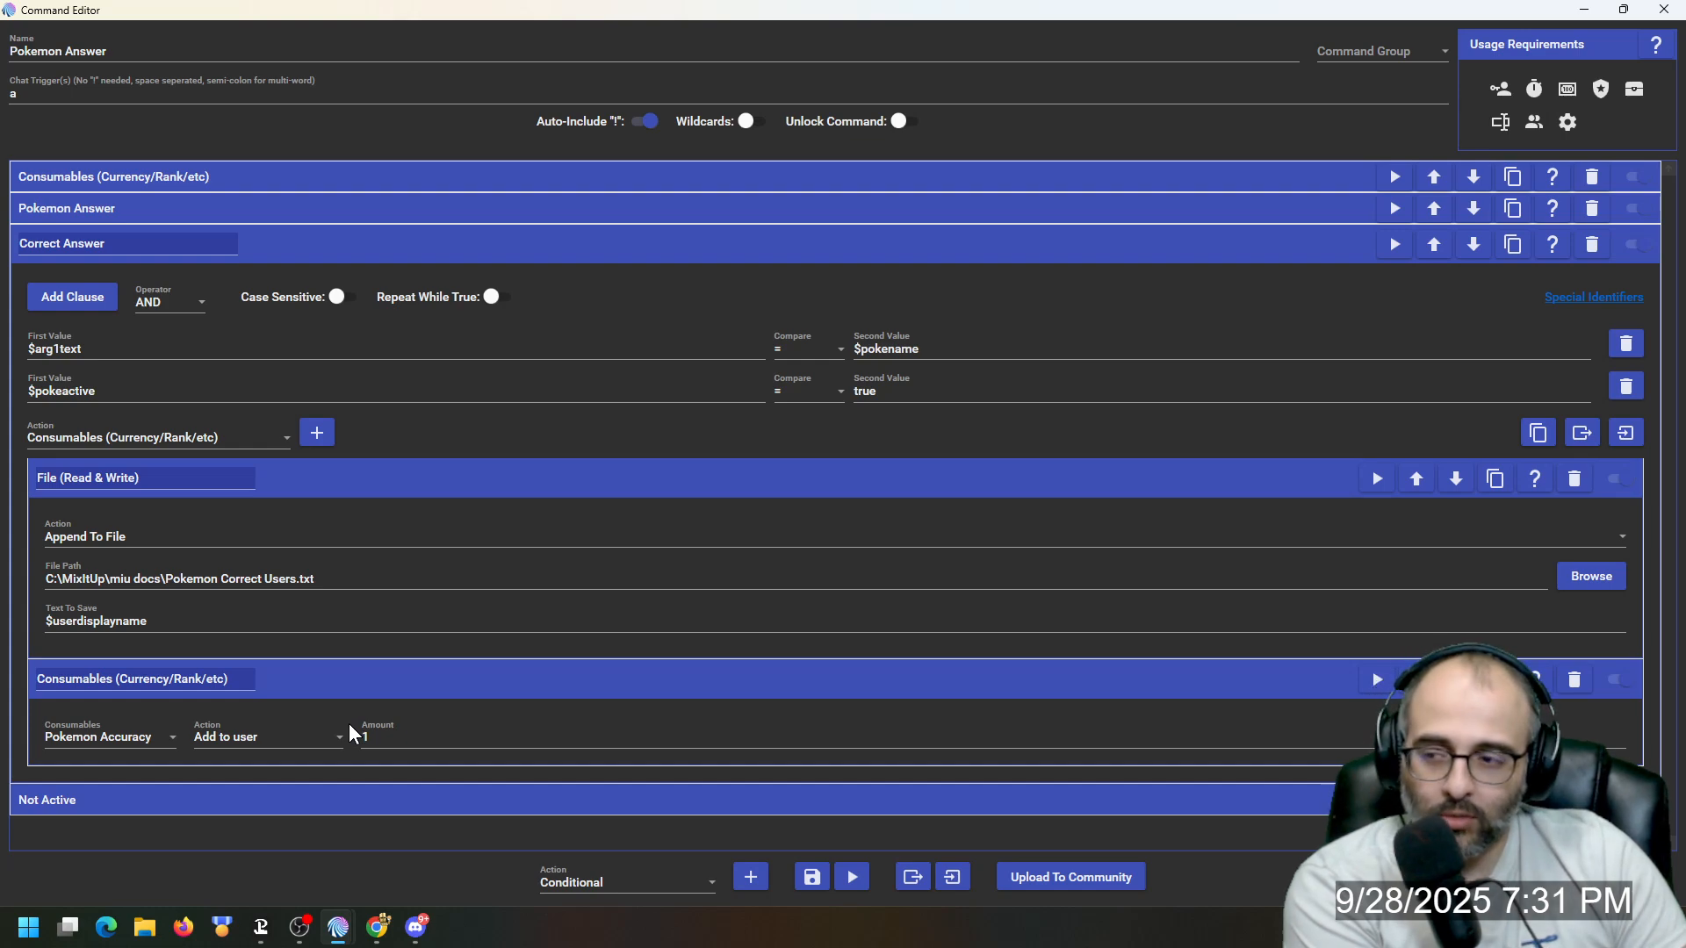
click(405, 482)
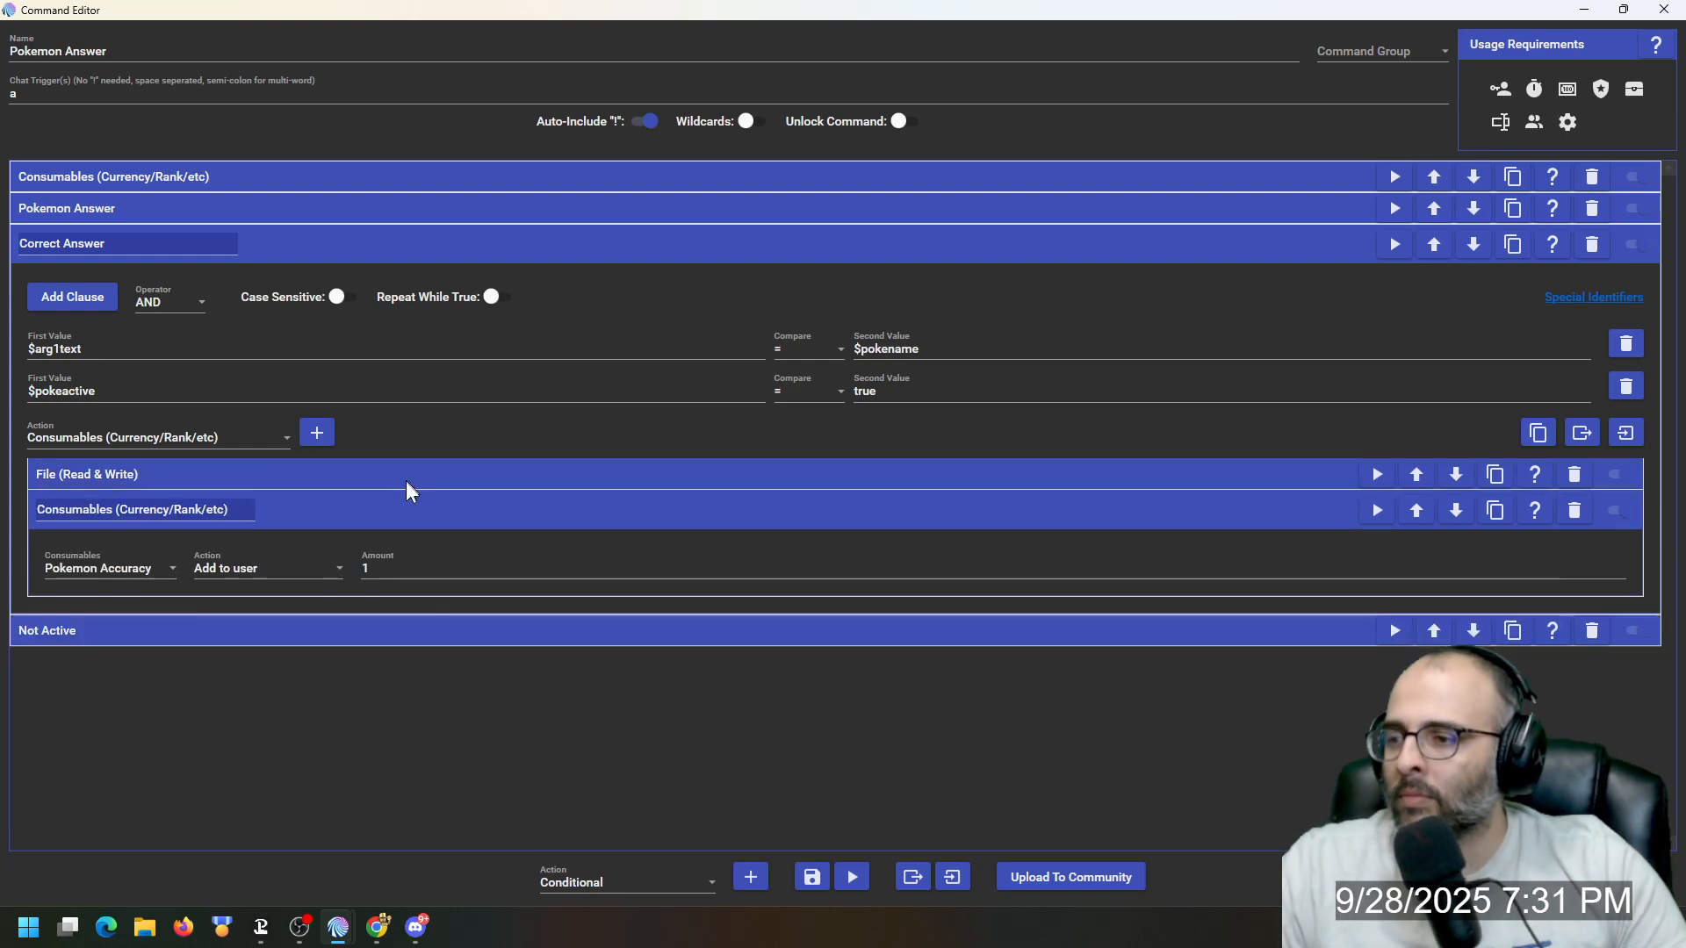
click(403, 511)
click(351, 253)
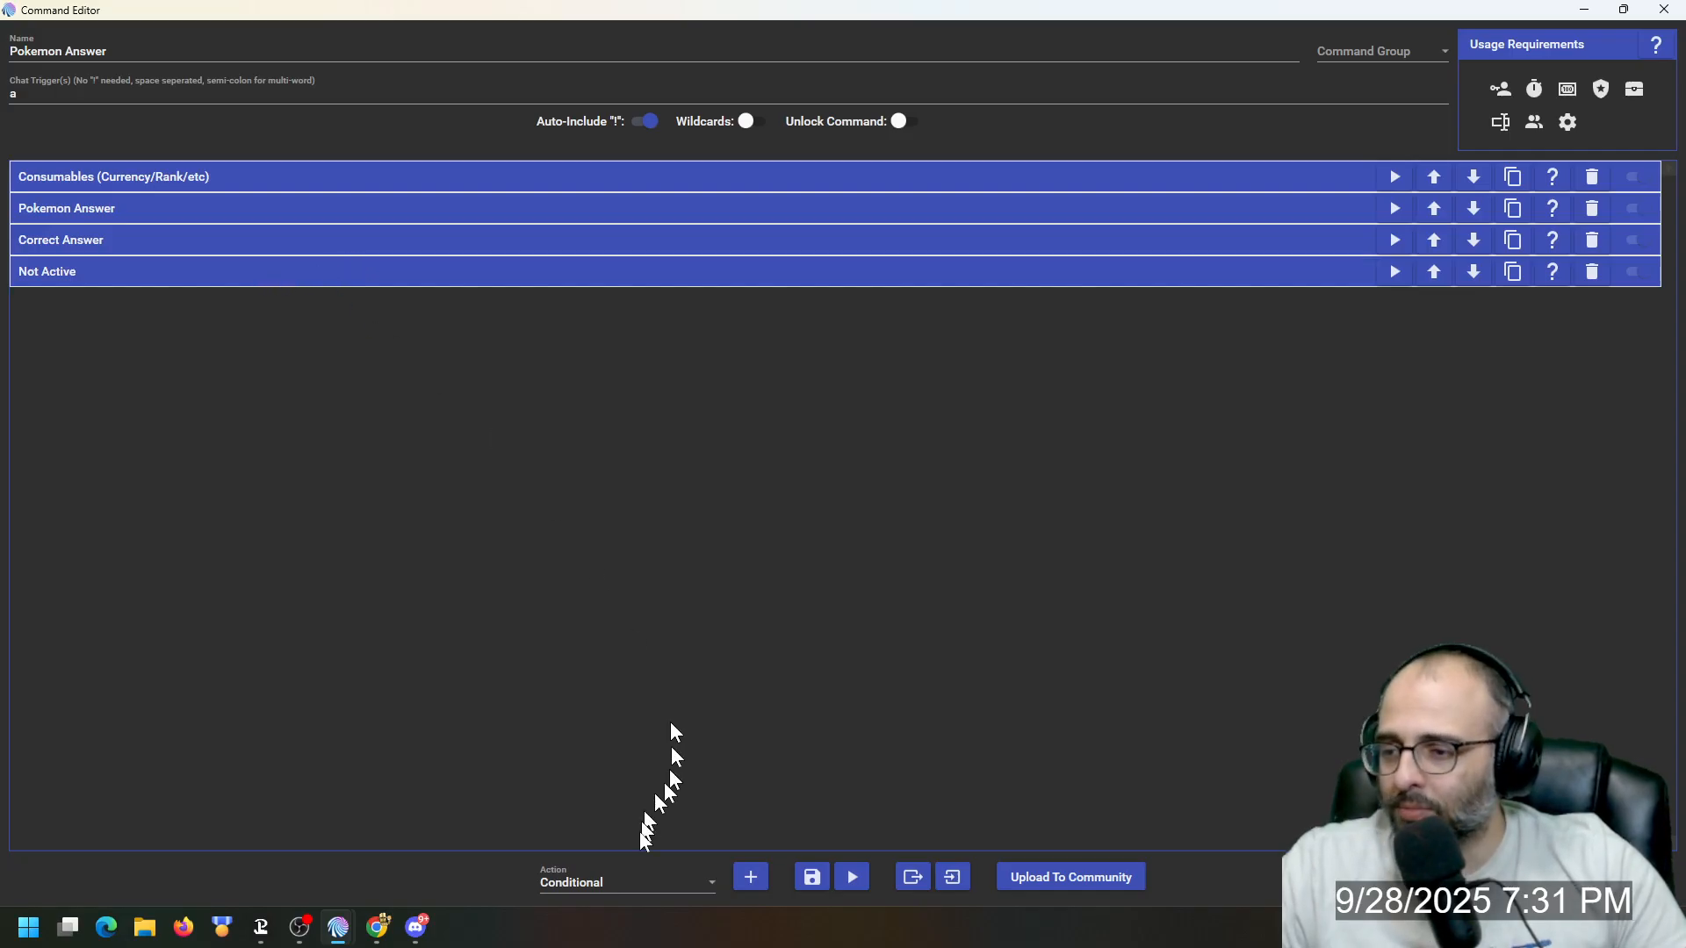
Step: Expand the Not Active action, add a blank nested Chat Message to it, and delete that new message
click(215, 281)
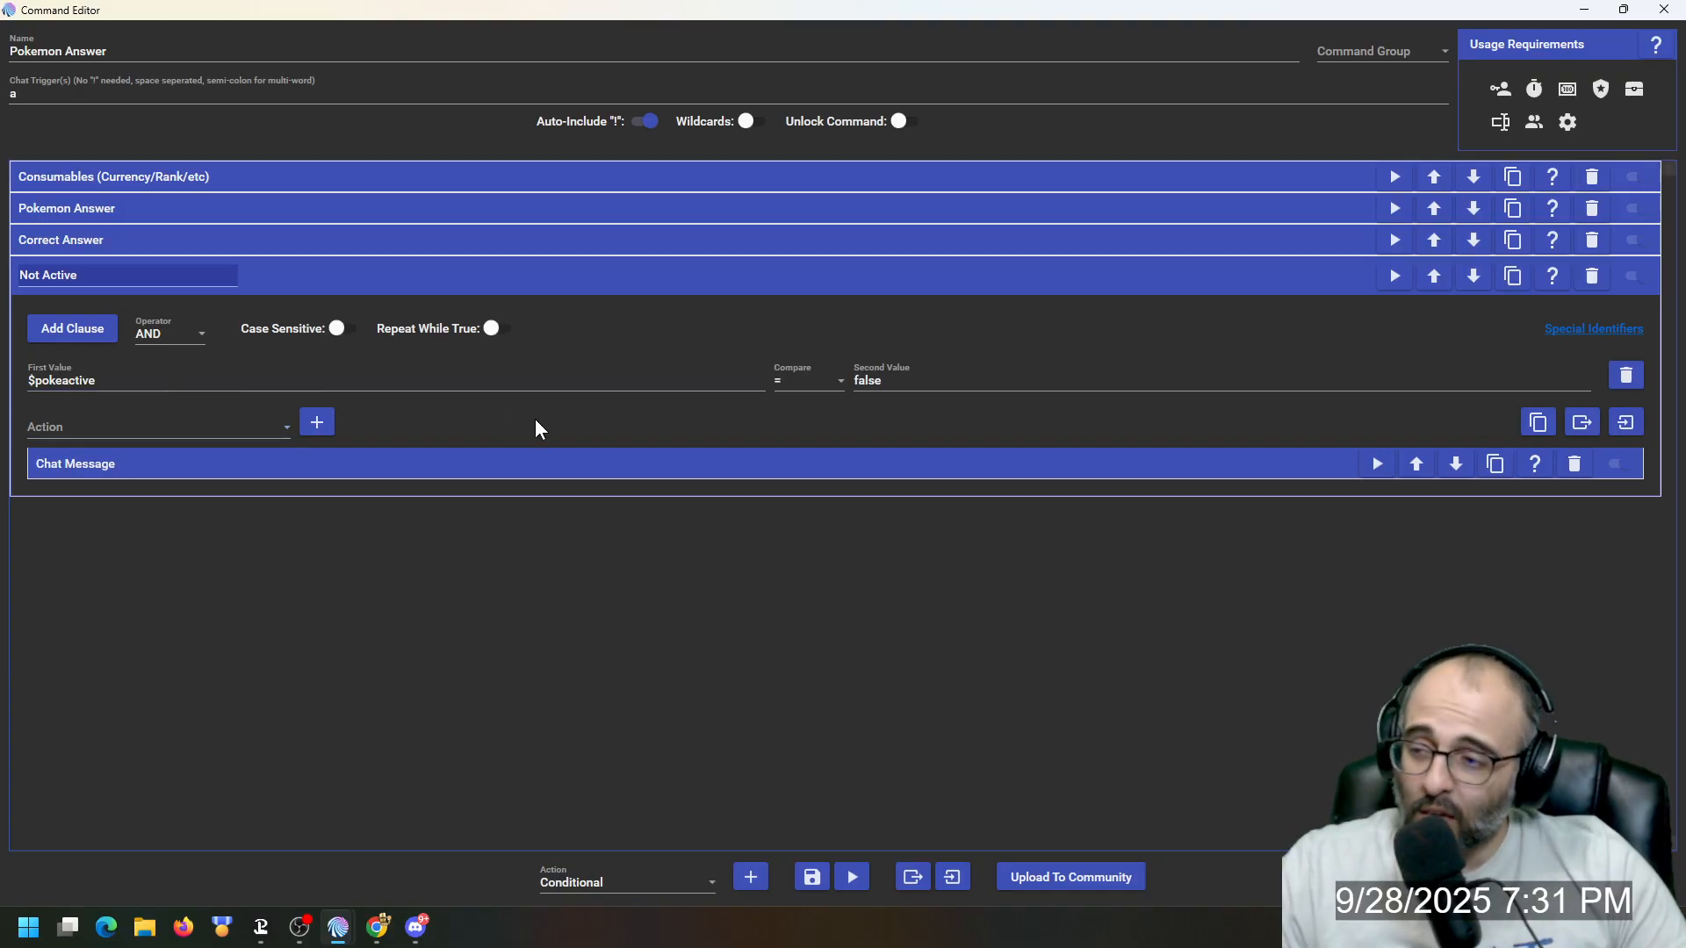
click(211, 428)
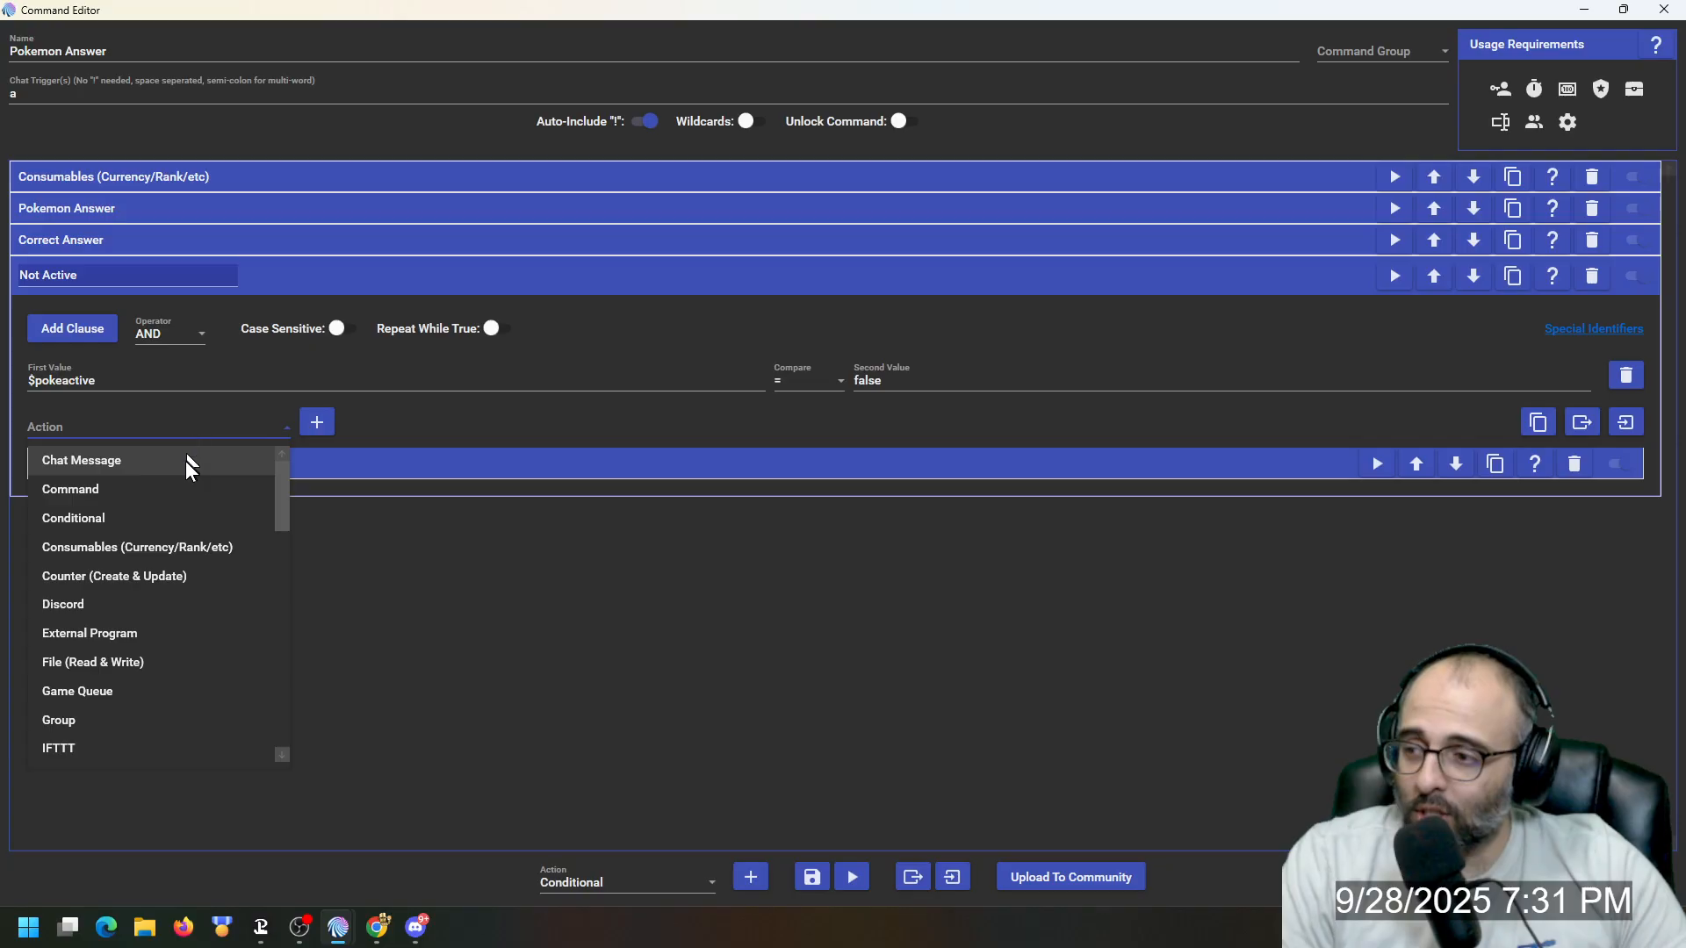
click(187, 464)
click(316, 422)
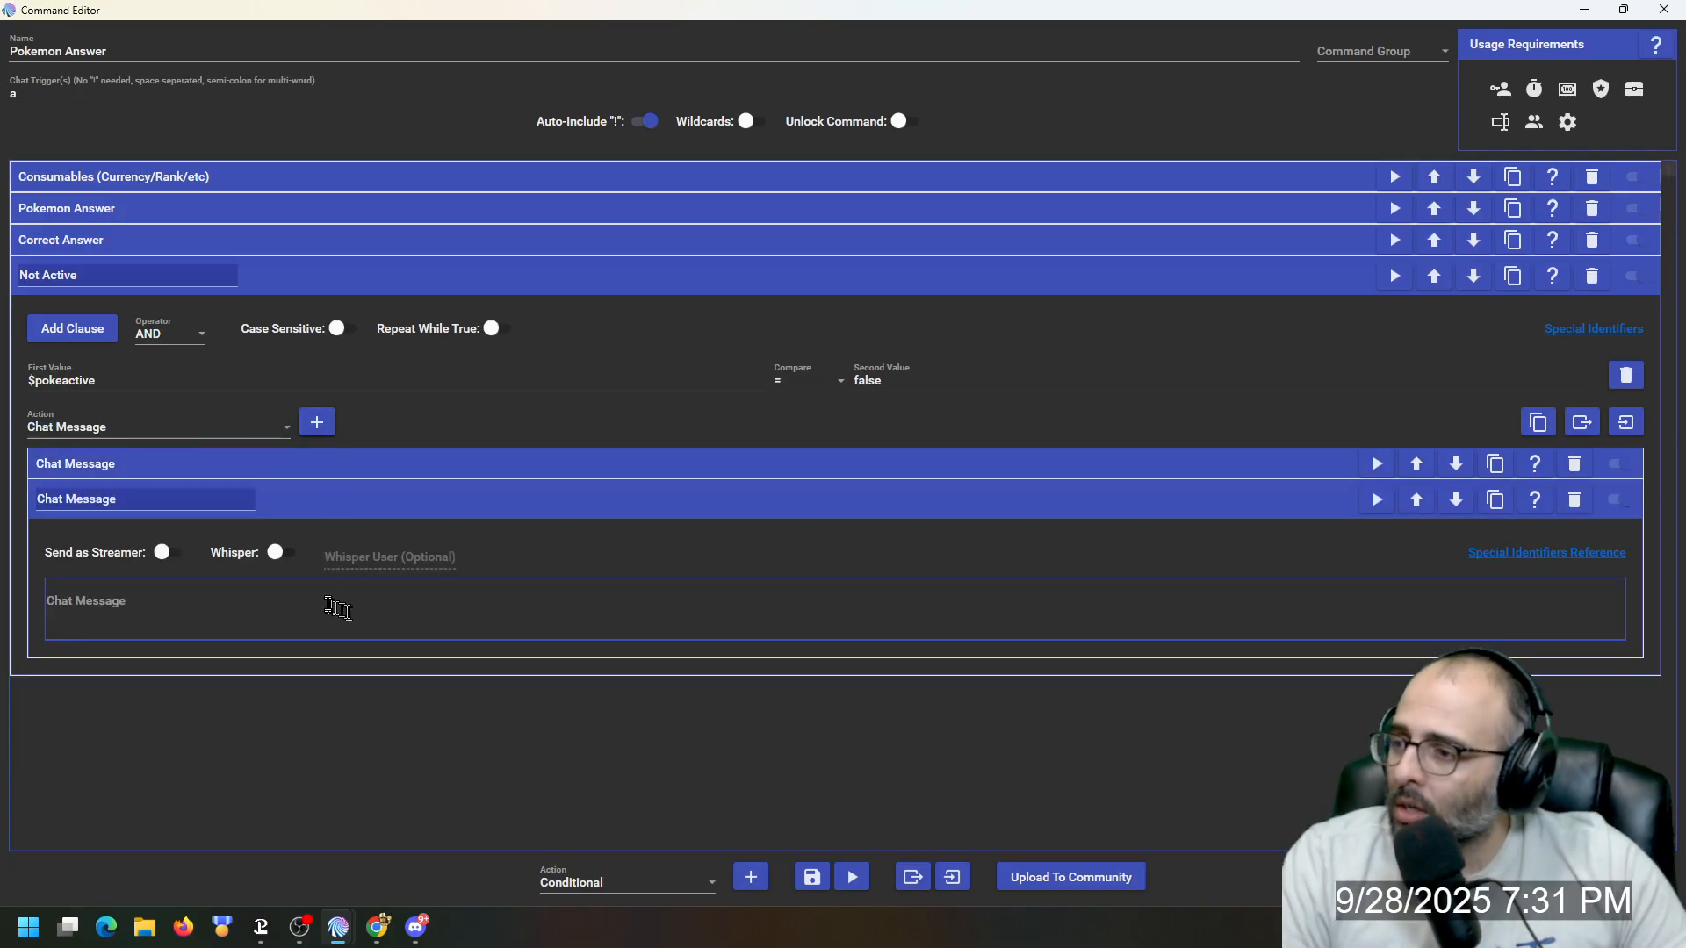
click(1575, 501)
Step: Review the existing chat message nested in Not Active, collapse the actions, and save the Pokemon Answer command
click(854, 464)
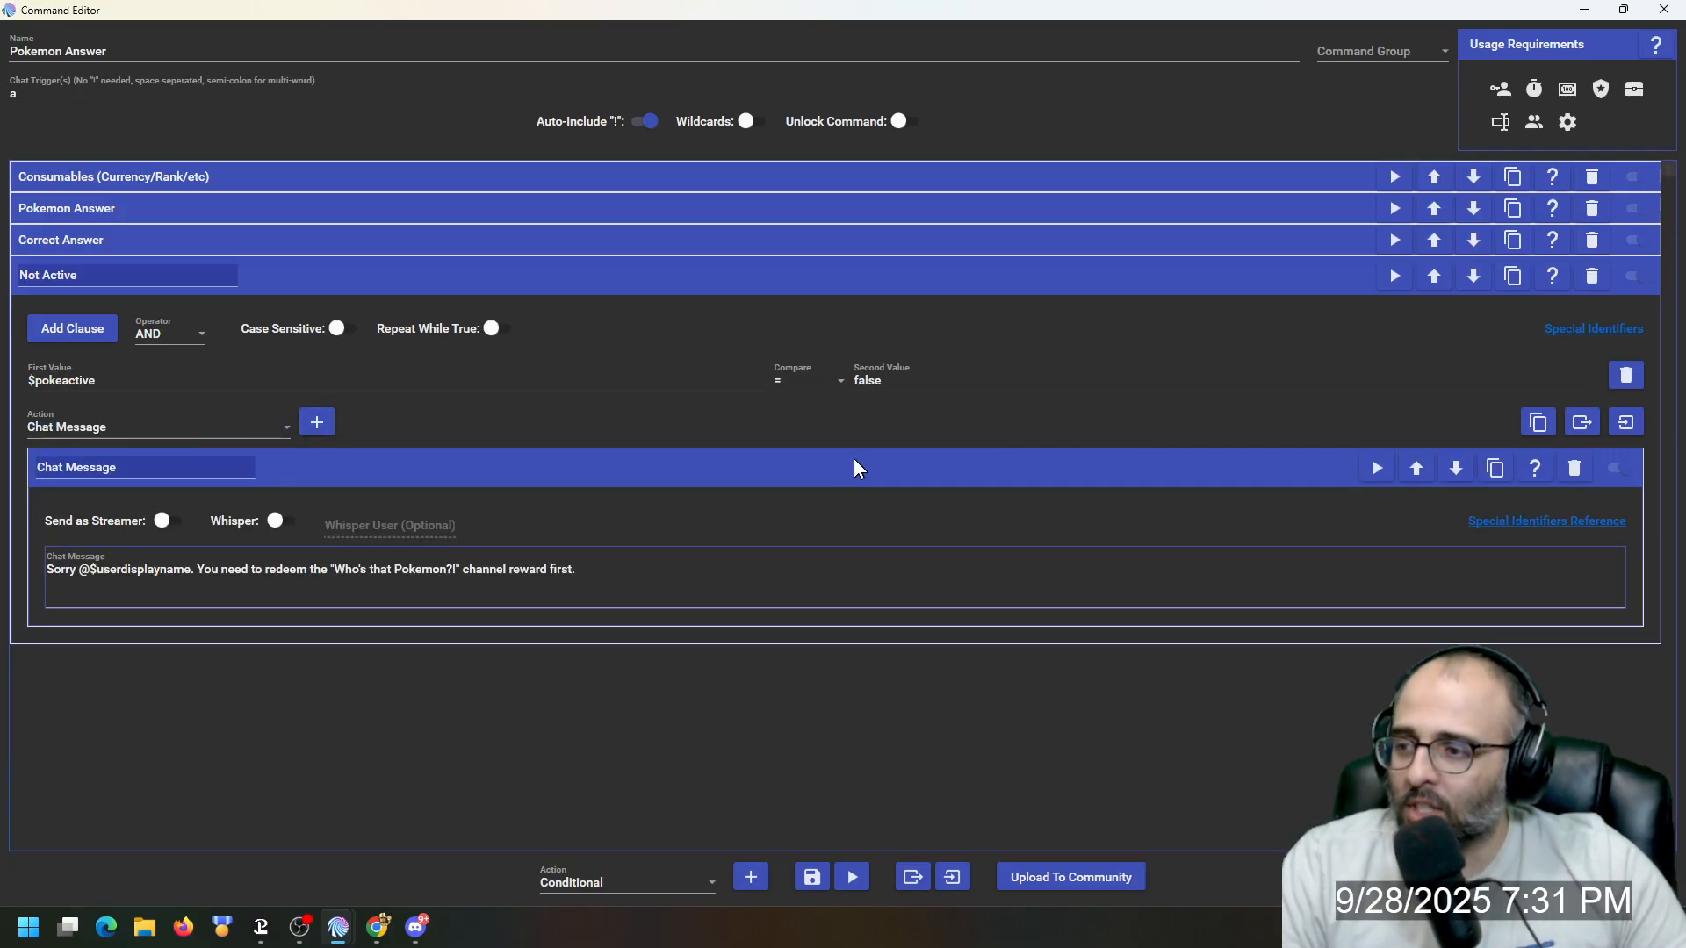
click(392, 471)
click(348, 286)
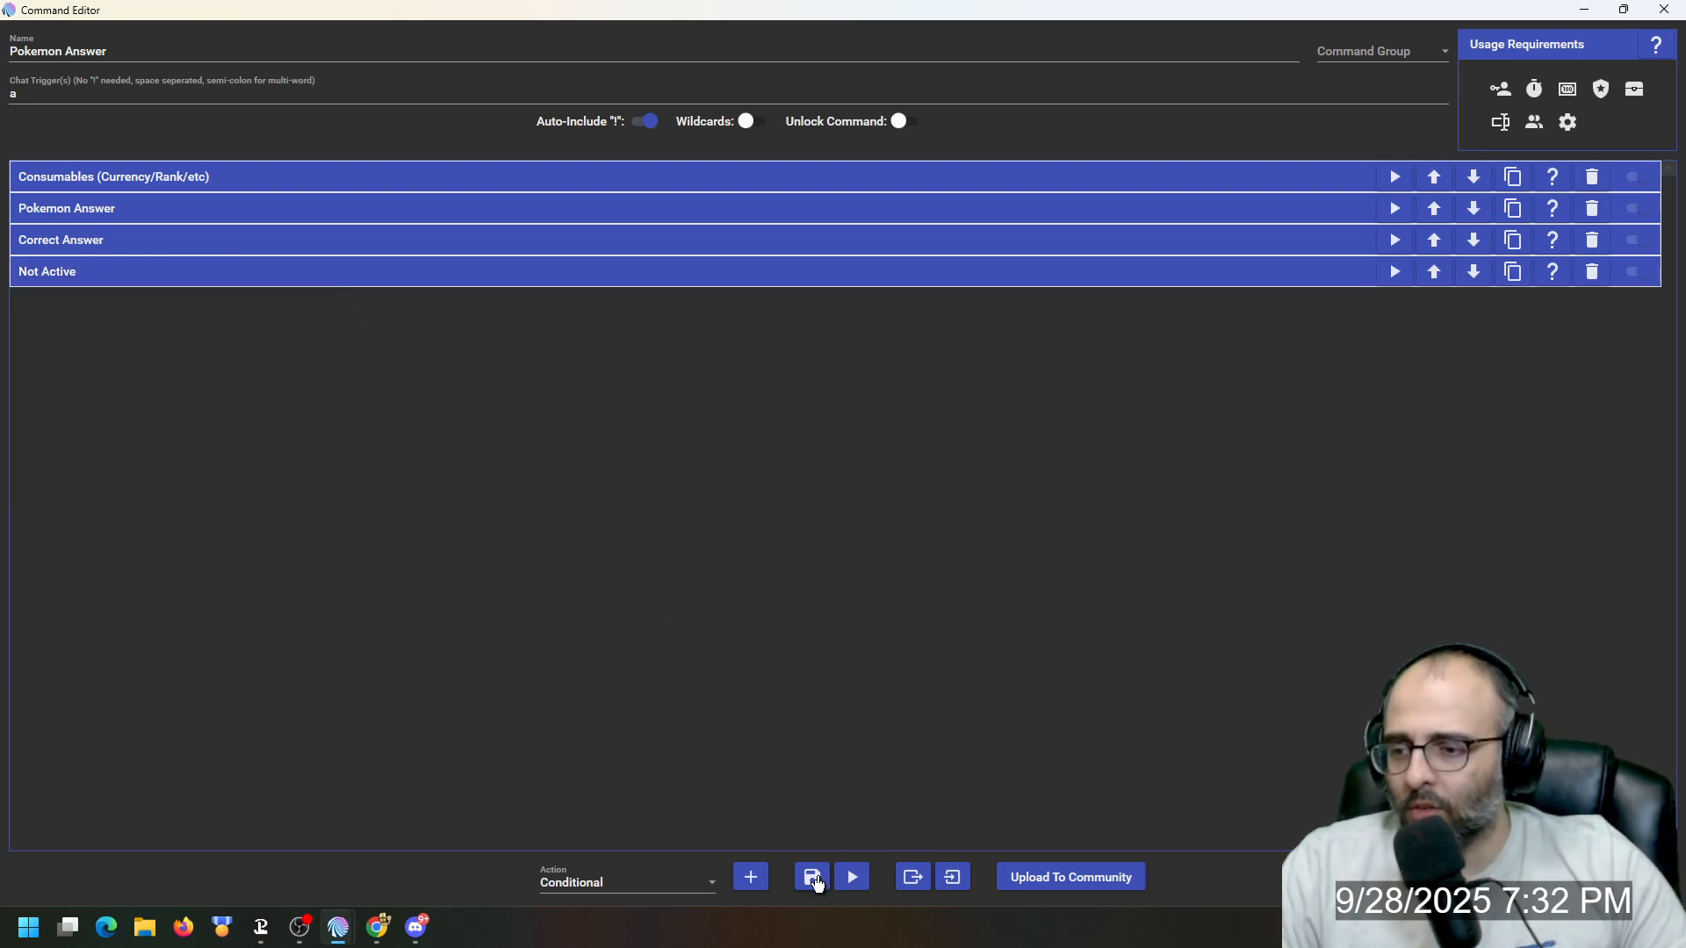
click(813, 879)
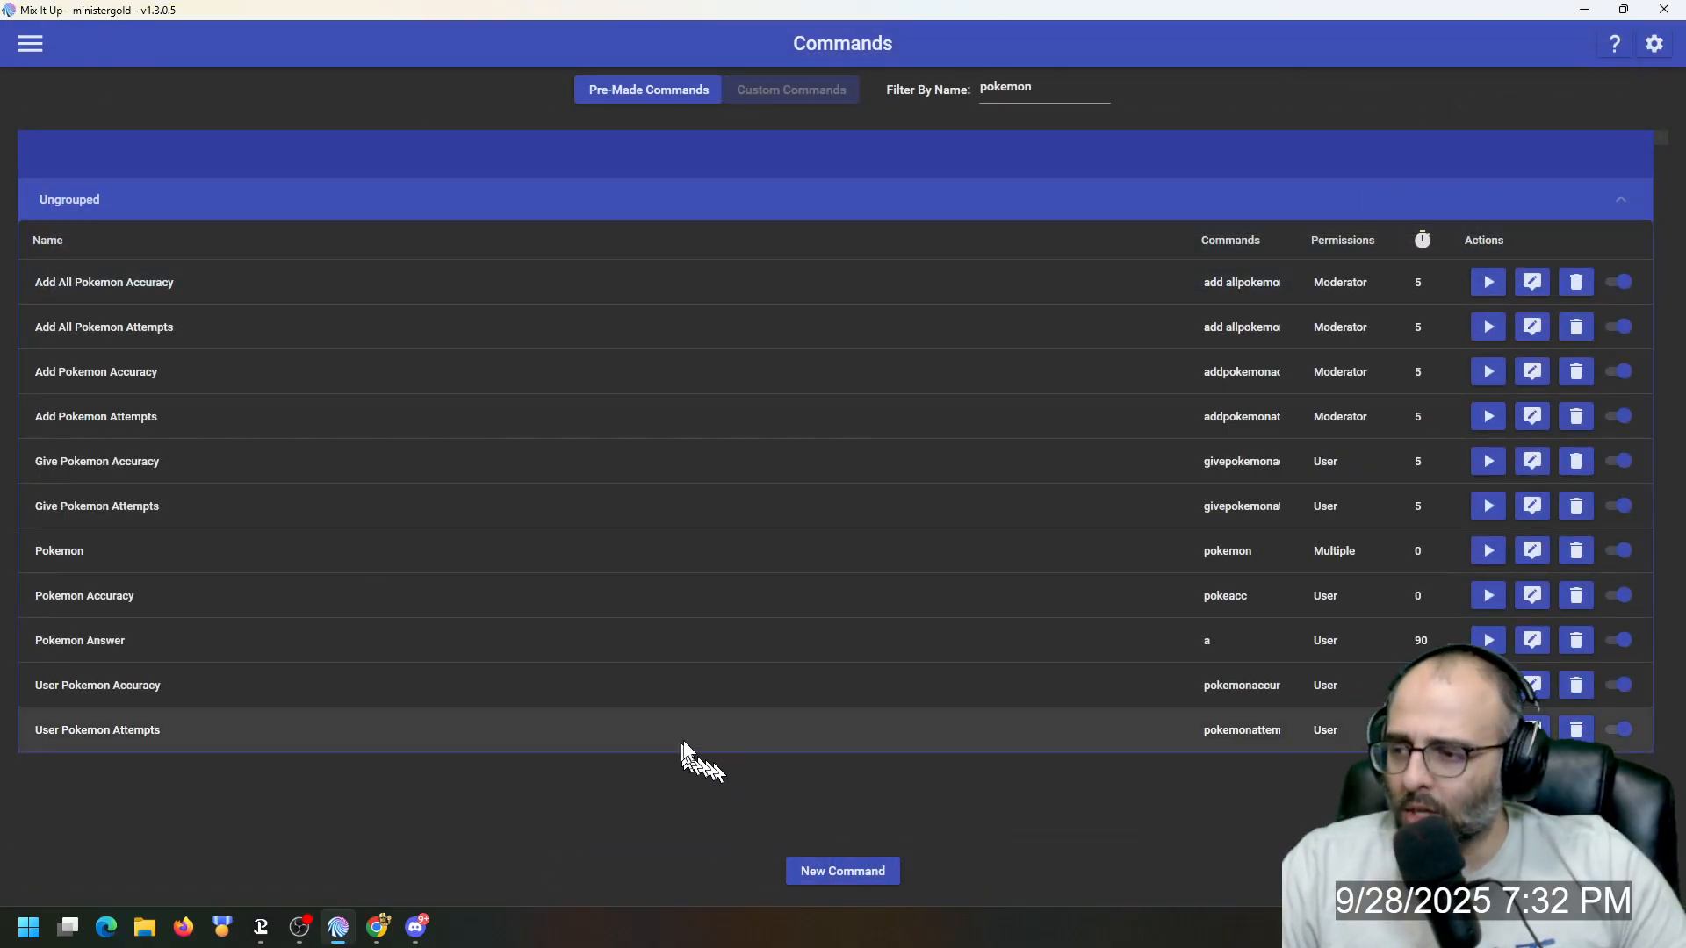
Step: Open the Pokemon Accuracy command for editing, expand its Pokemon Accuracy action, and choose Special Identifier as the action type to add
click(1542, 601)
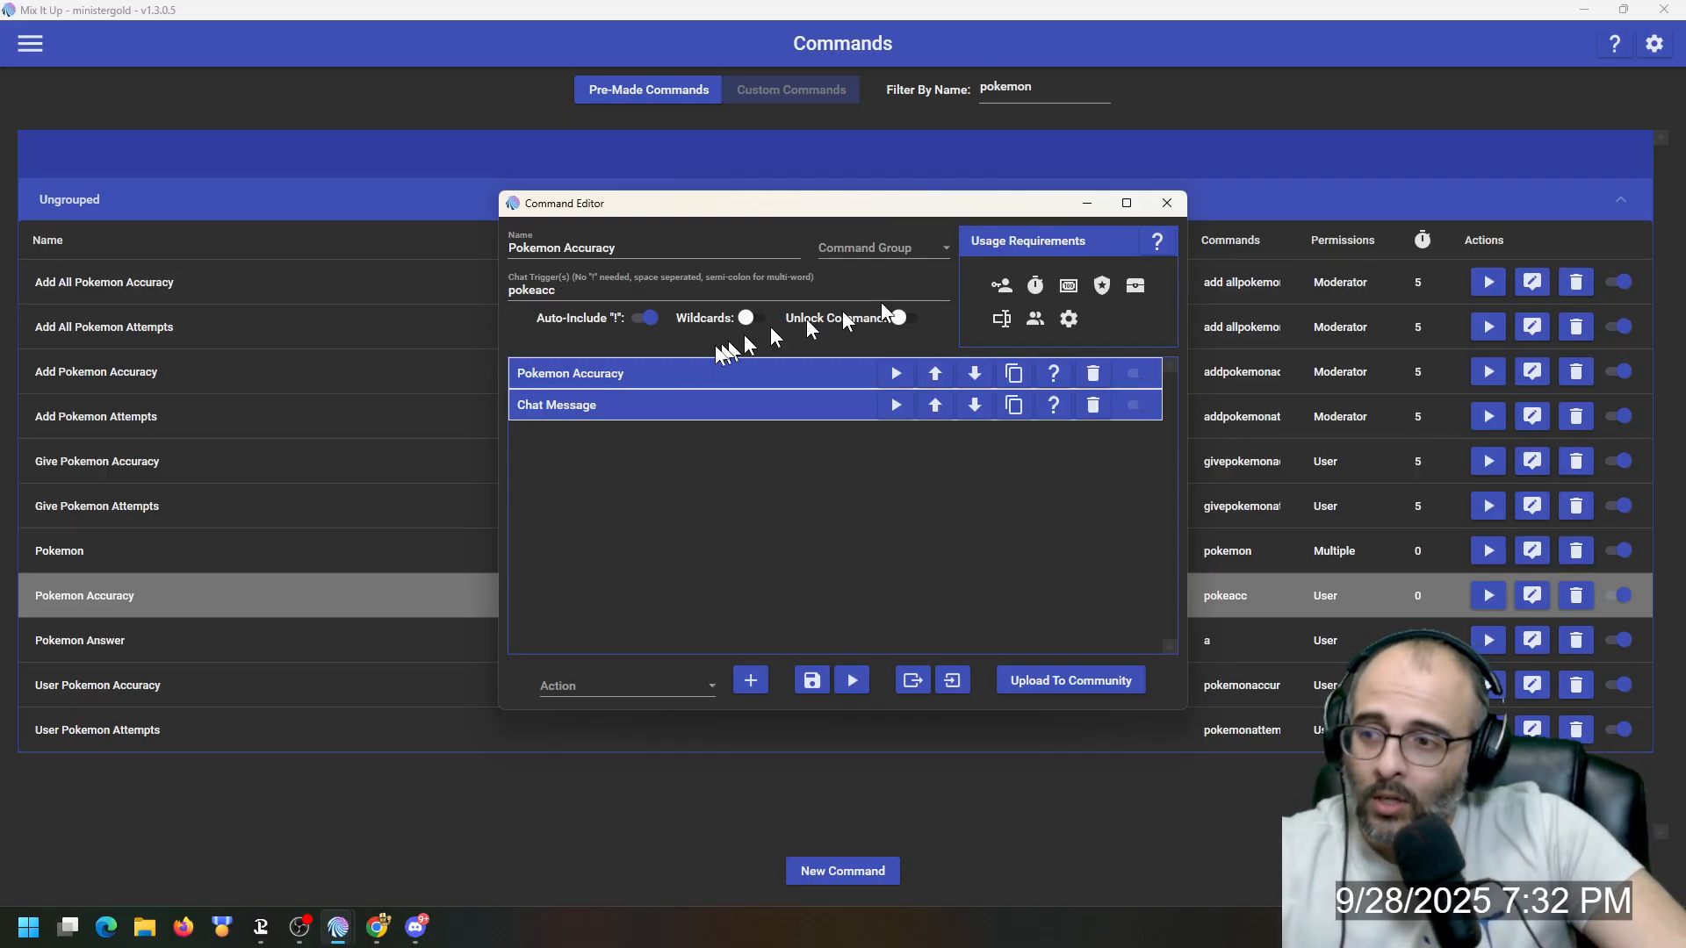
click(676, 369)
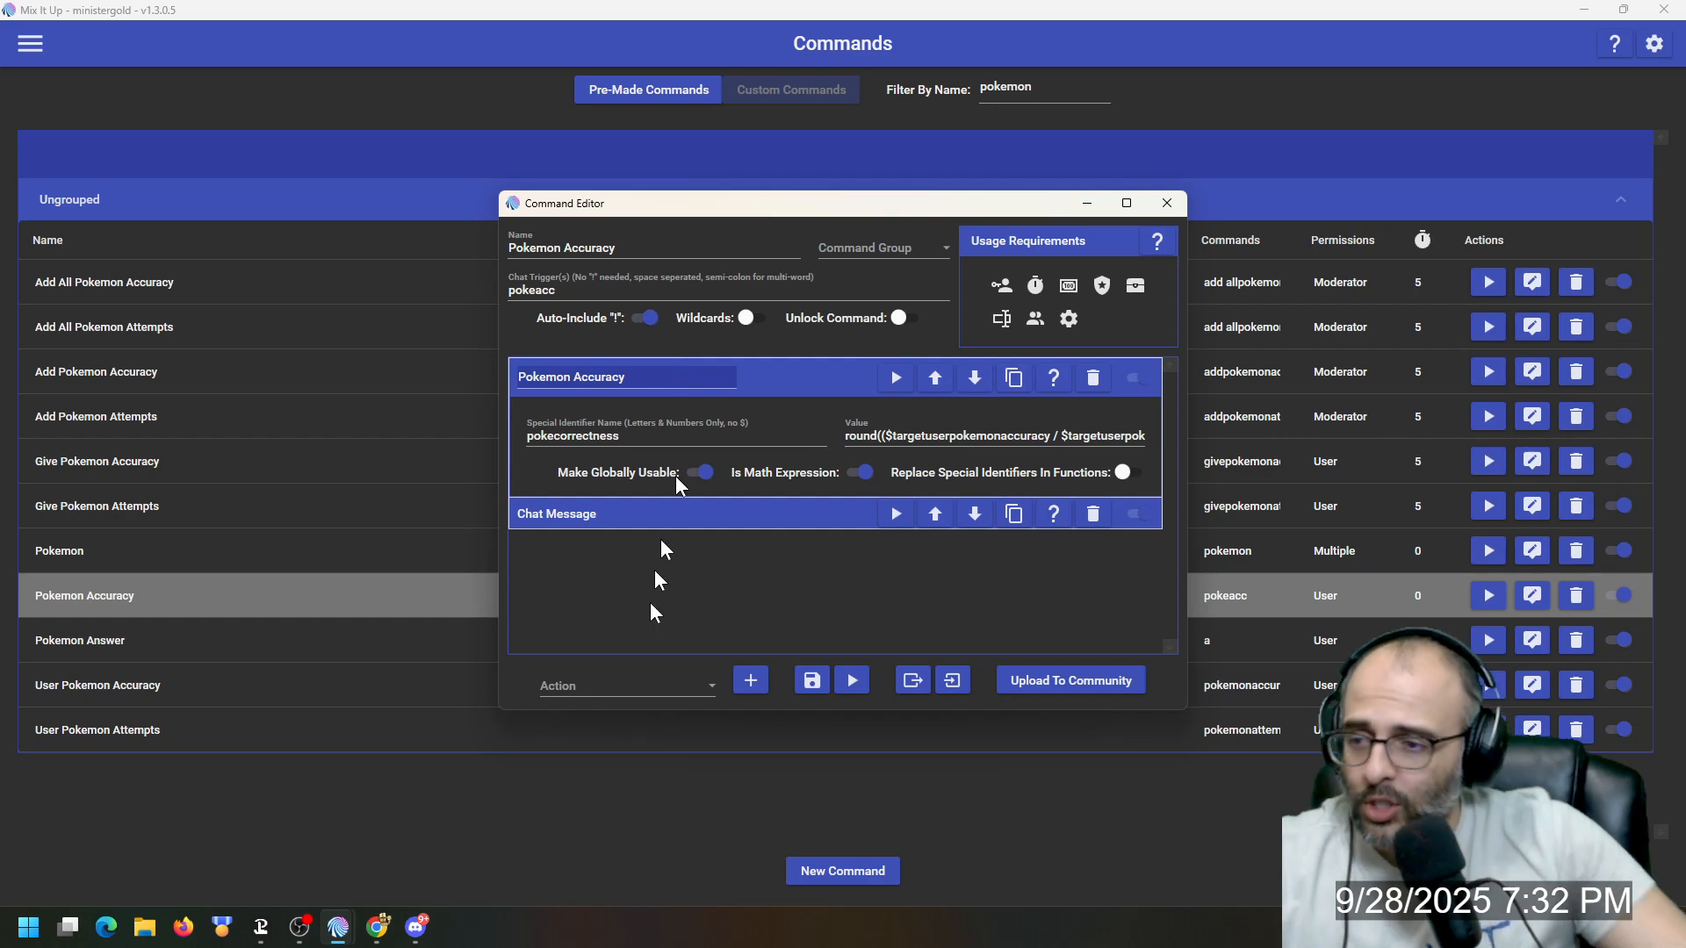
click(623, 683)
scroll(619, 637, down, 9)
scroll(652, 553, up, 3)
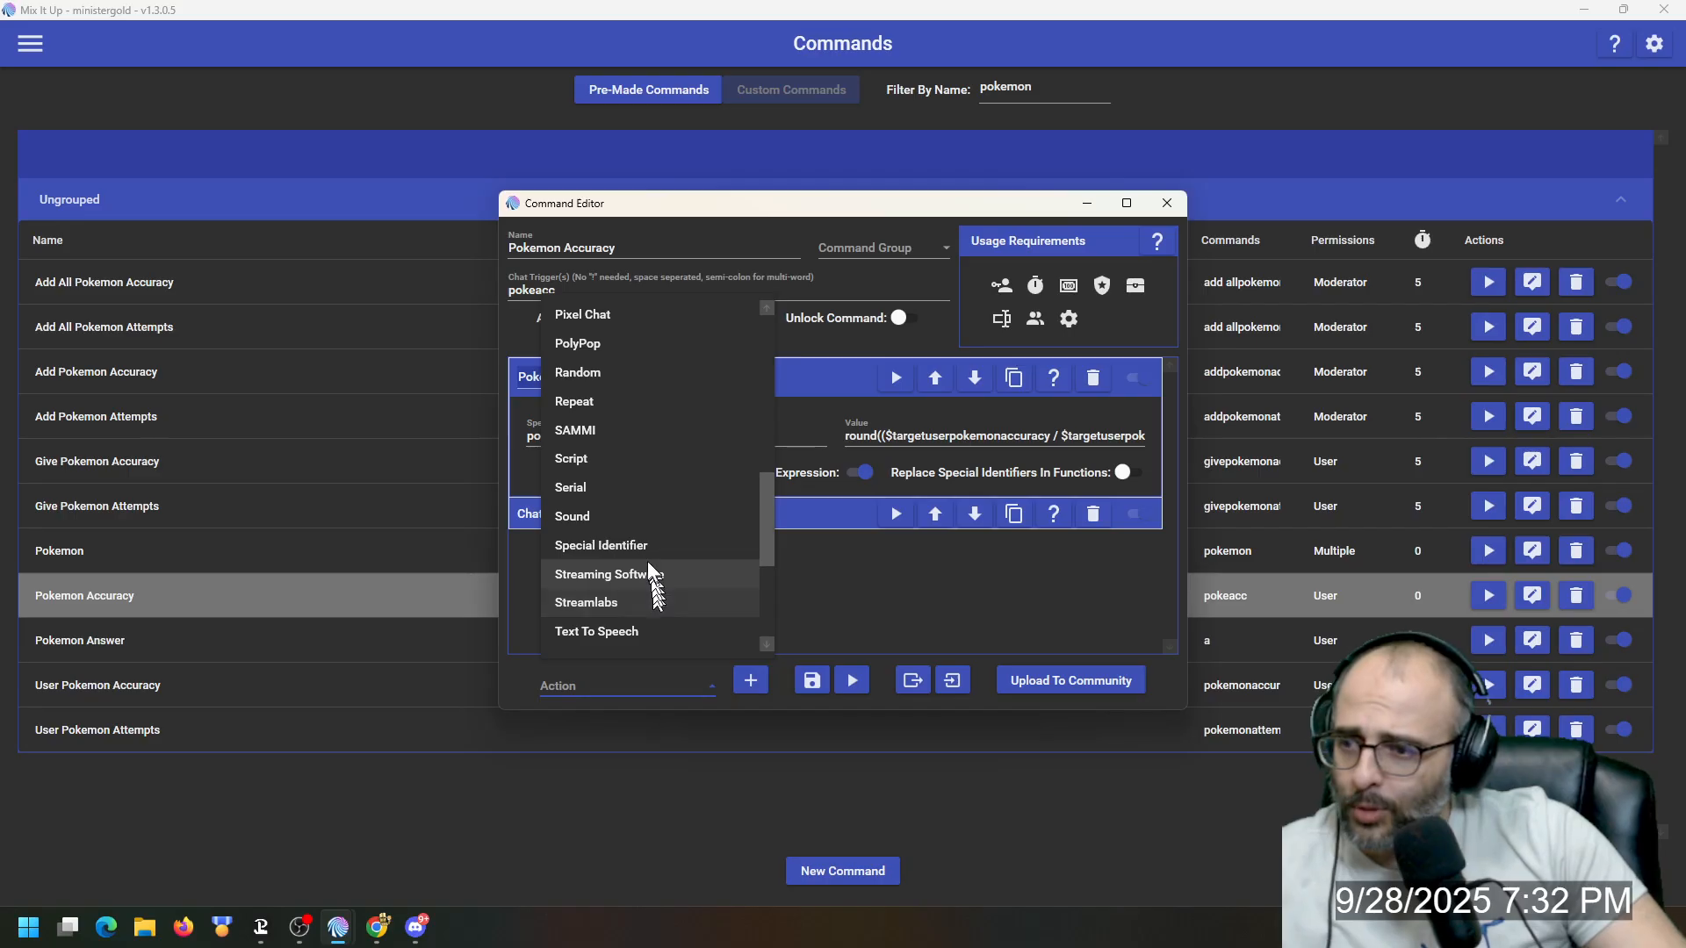
scroll(660, 555, down, 3)
scroll(657, 530, up, 3)
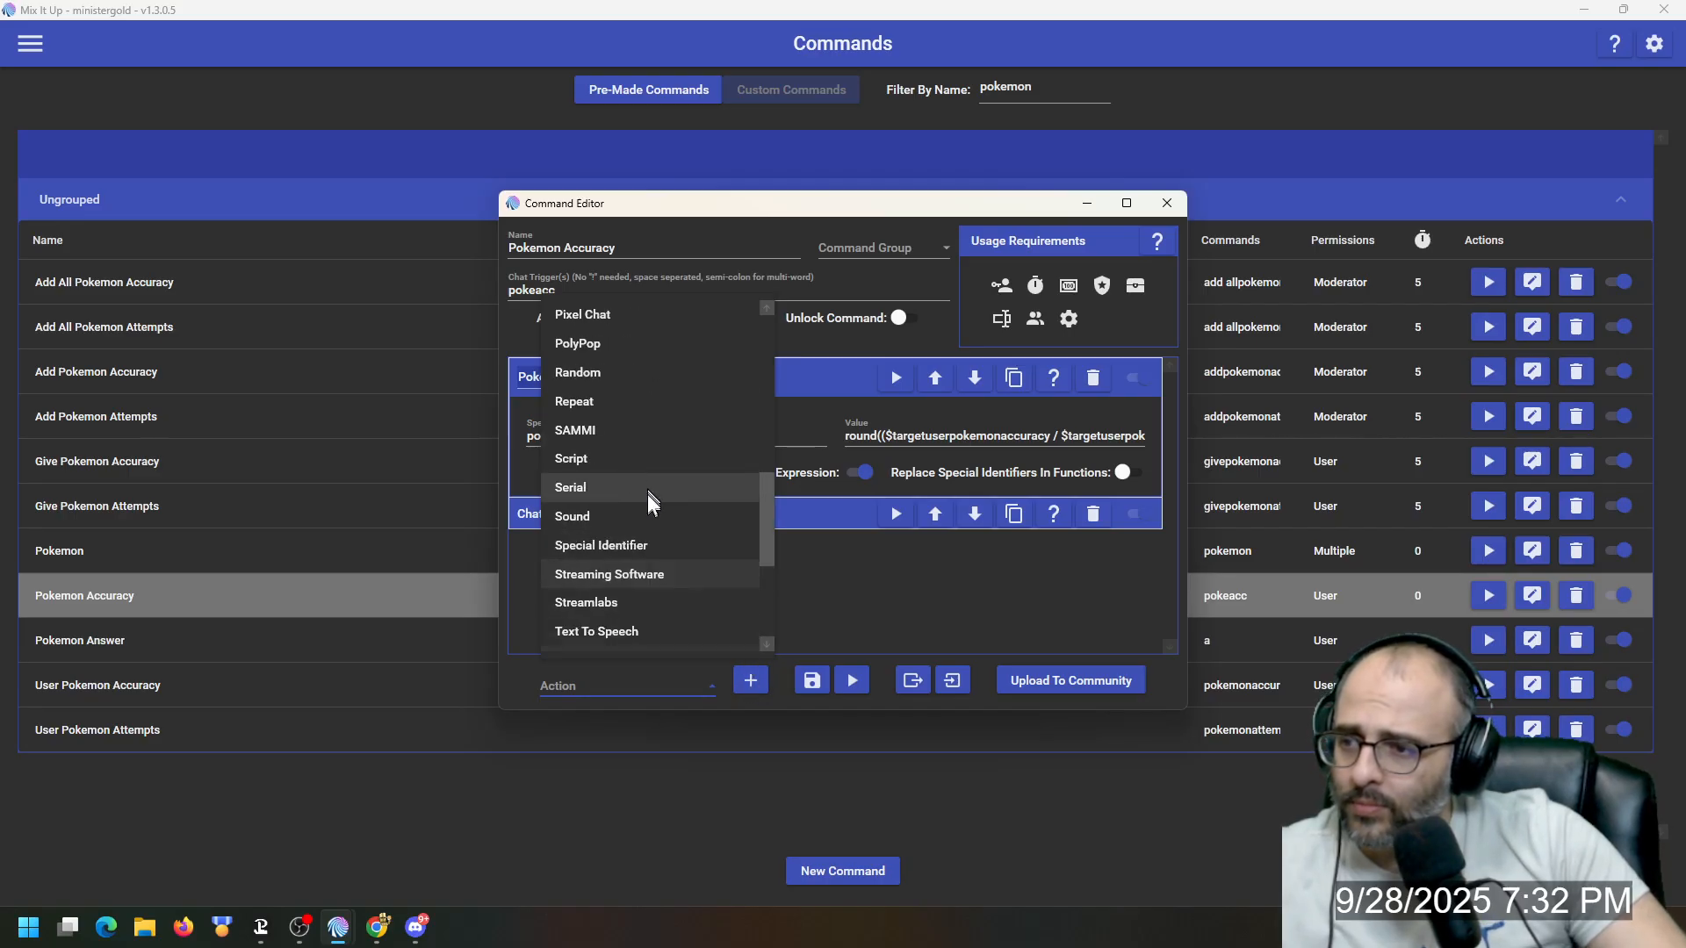
click(648, 545)
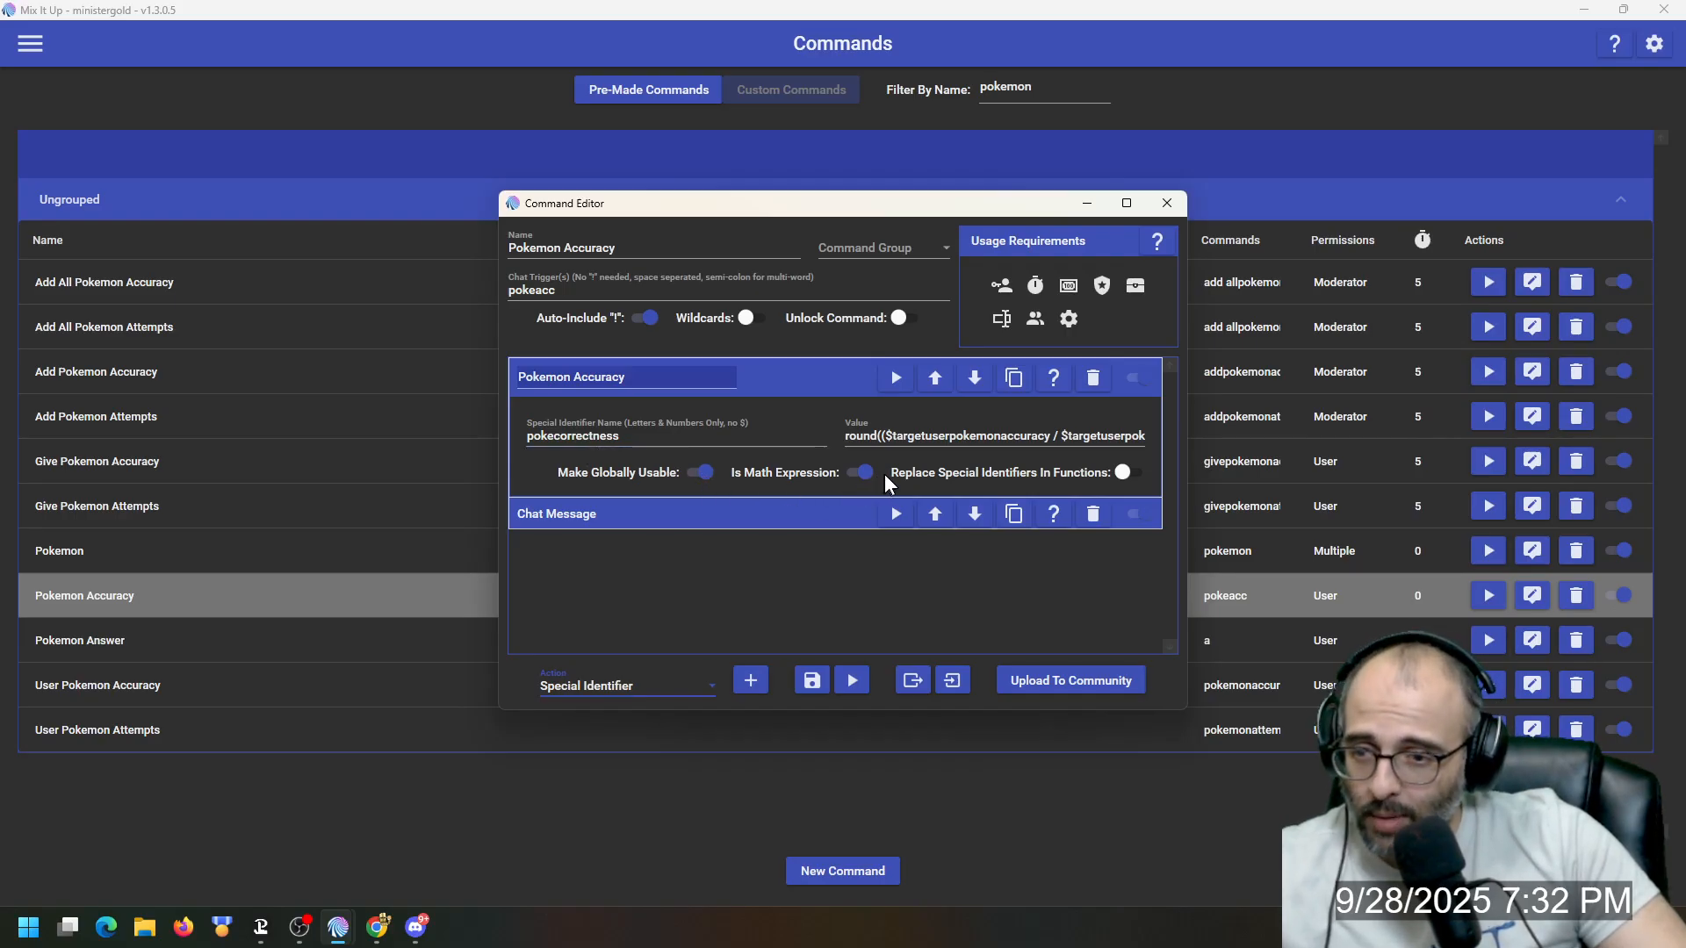
Step: Examine the Pokemon Accuracy action's value expression from its beginning to its end
click(882, 435)
text(()
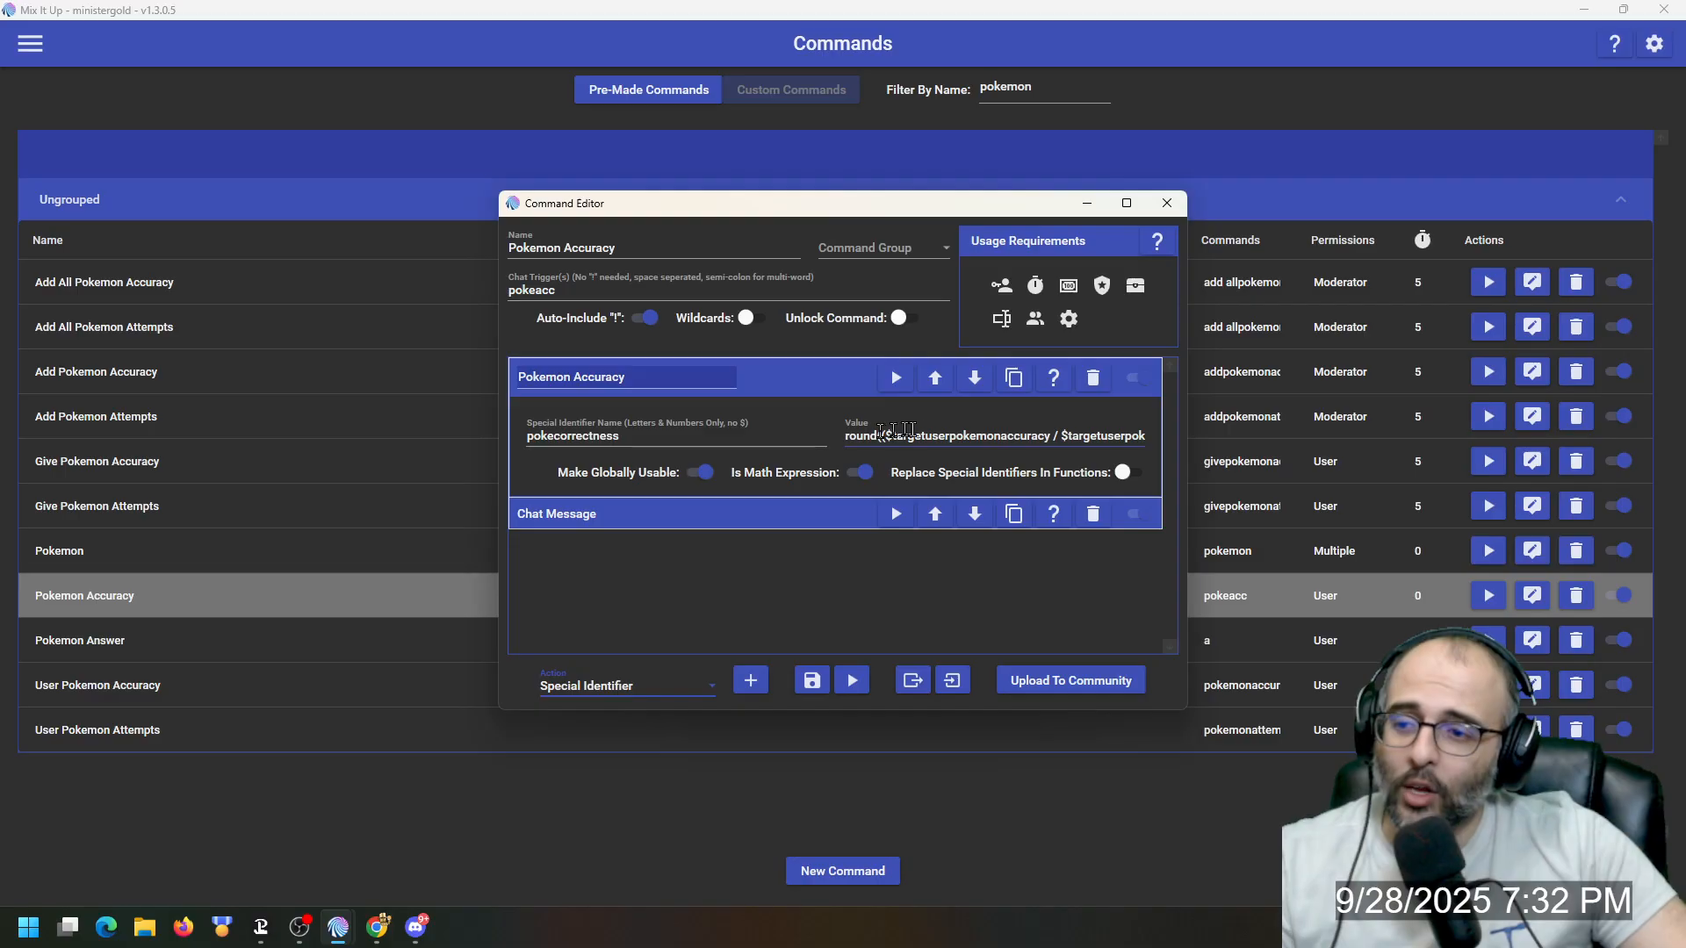
click(846, 437)
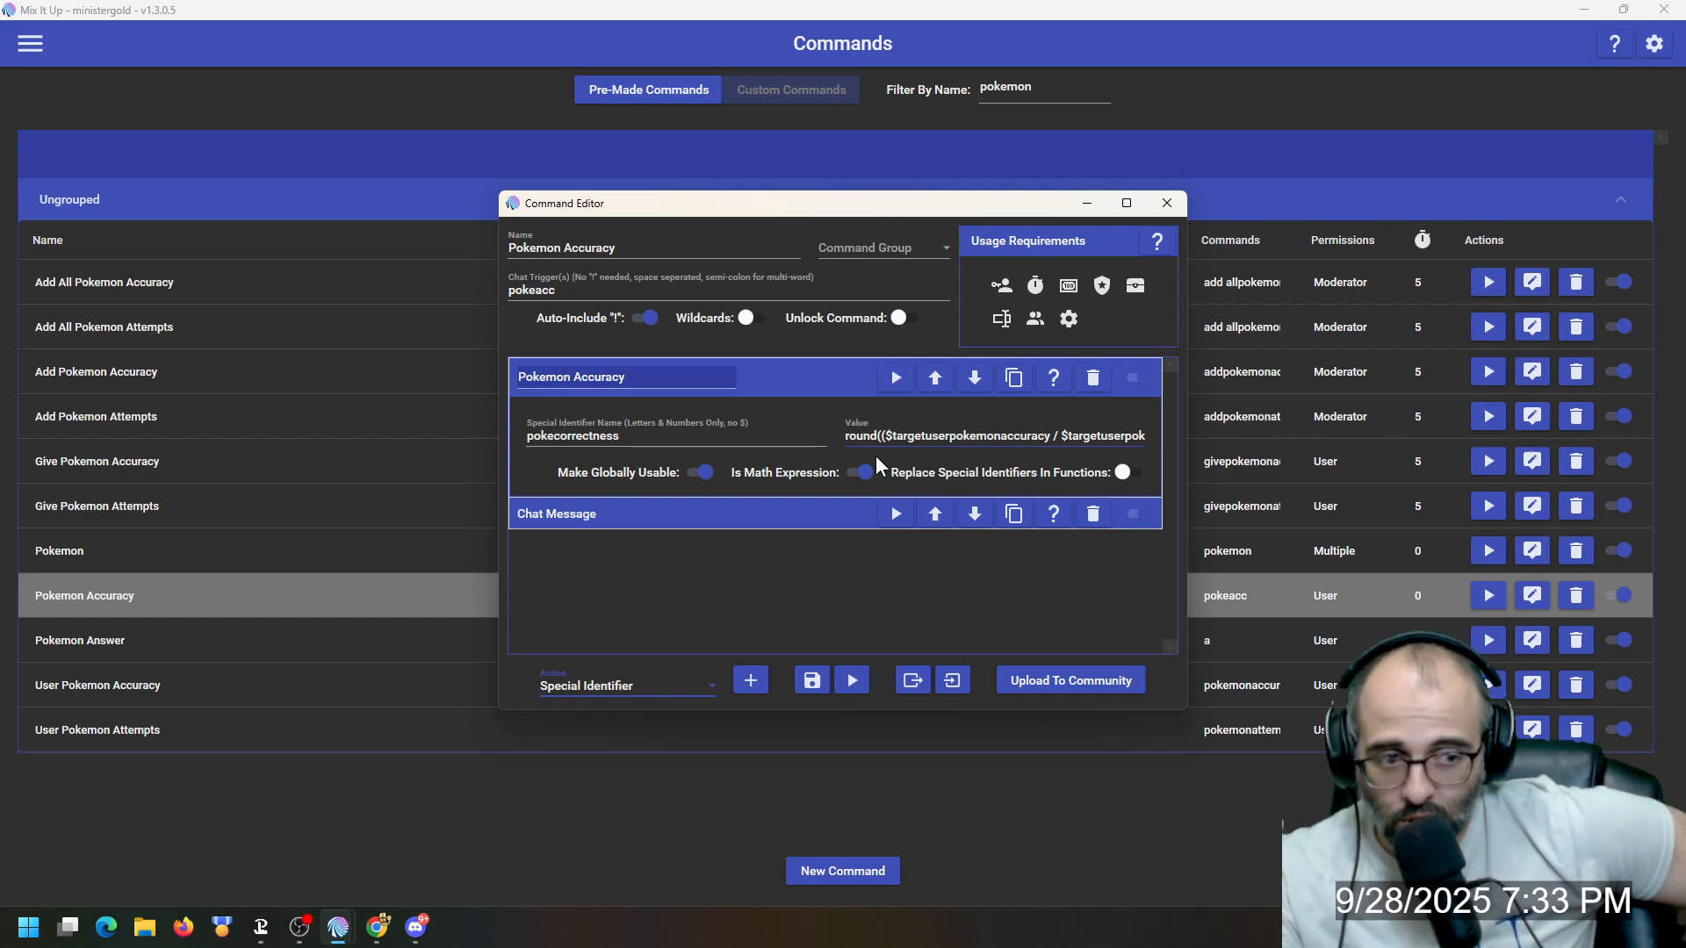
click(1053, 439)
key(End)
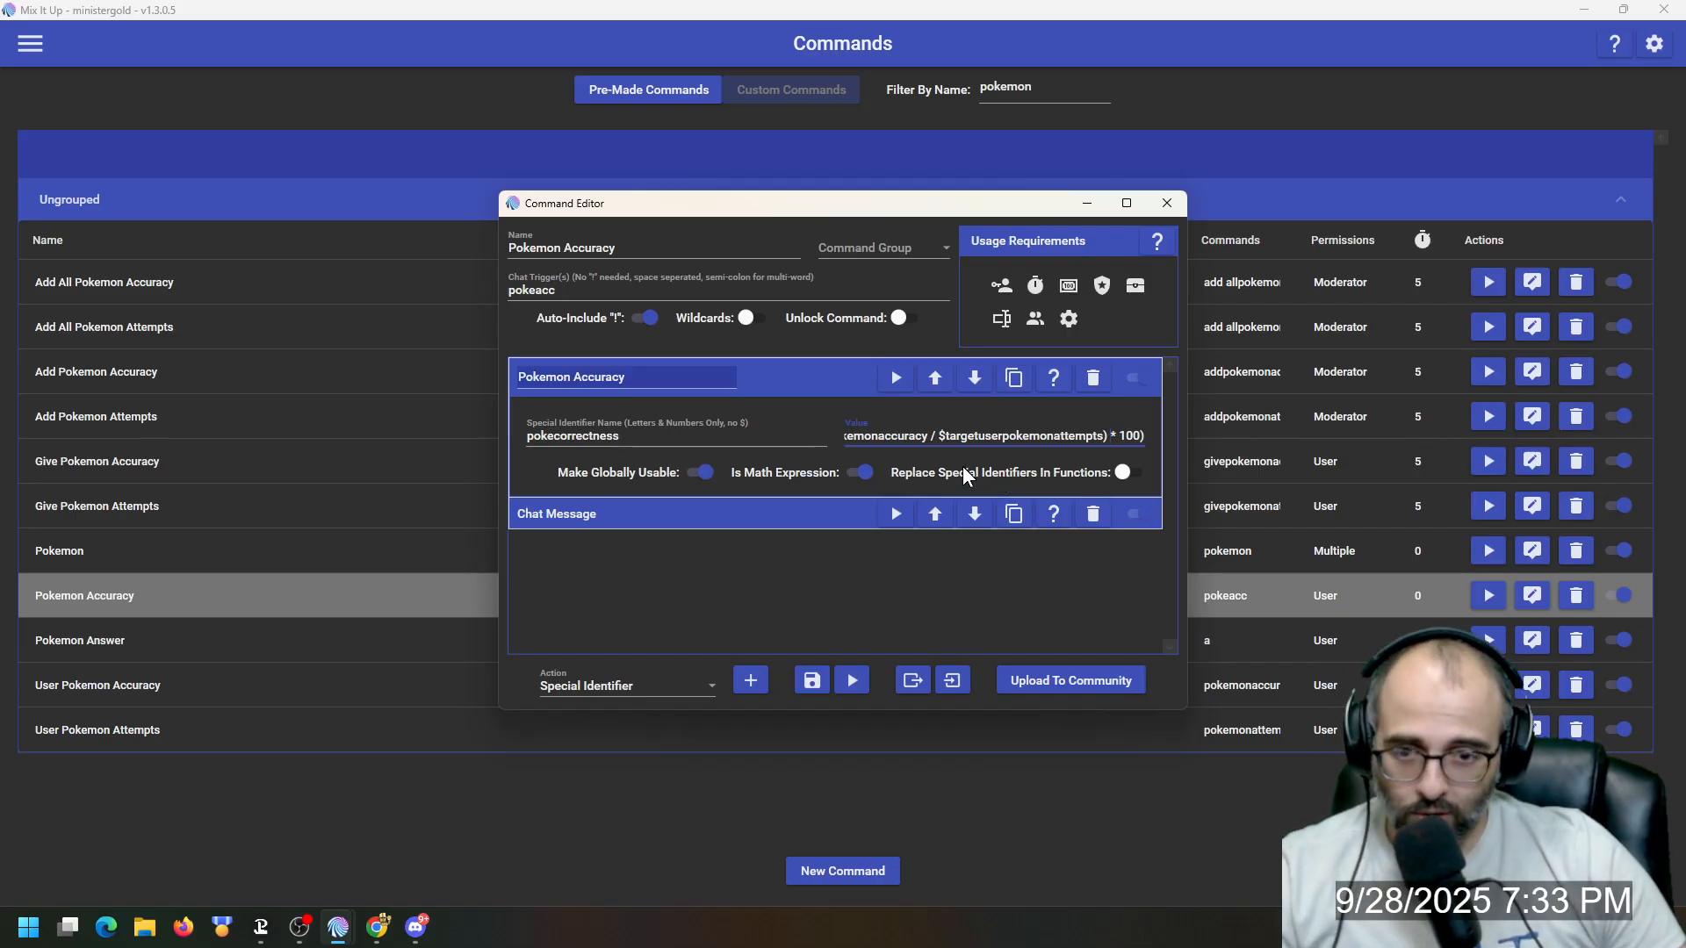
Step: Collapse the Pokemon Accuracy action and review the text of the command's Chat Message action
click(786, 381)
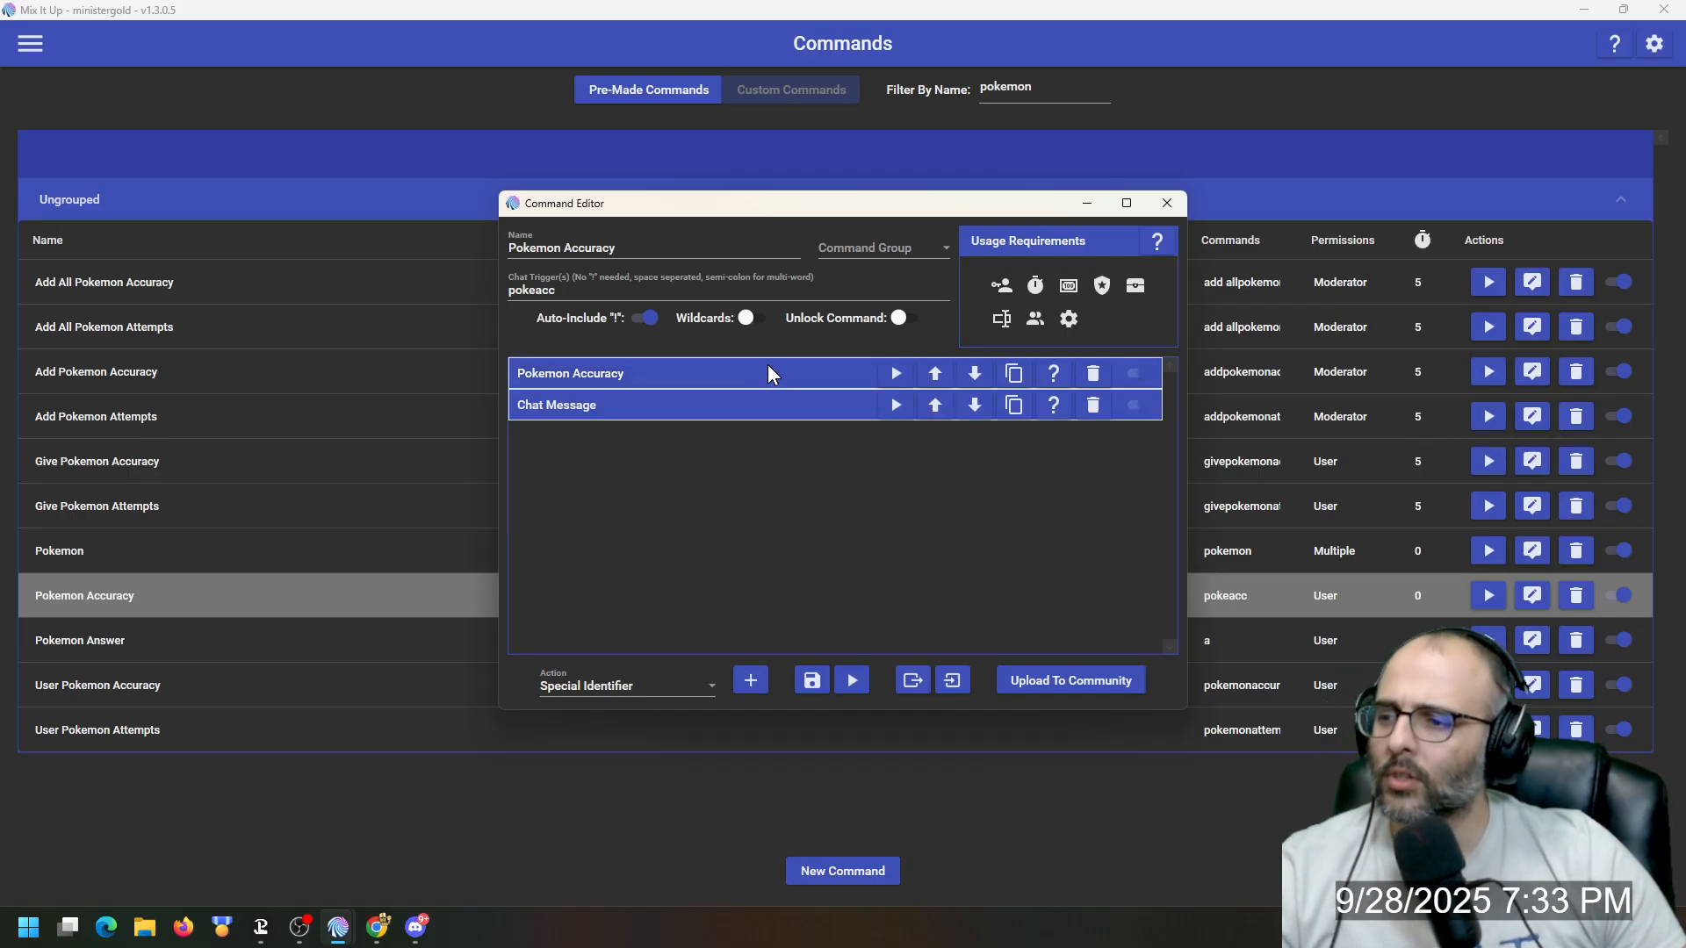
click(645, 418)
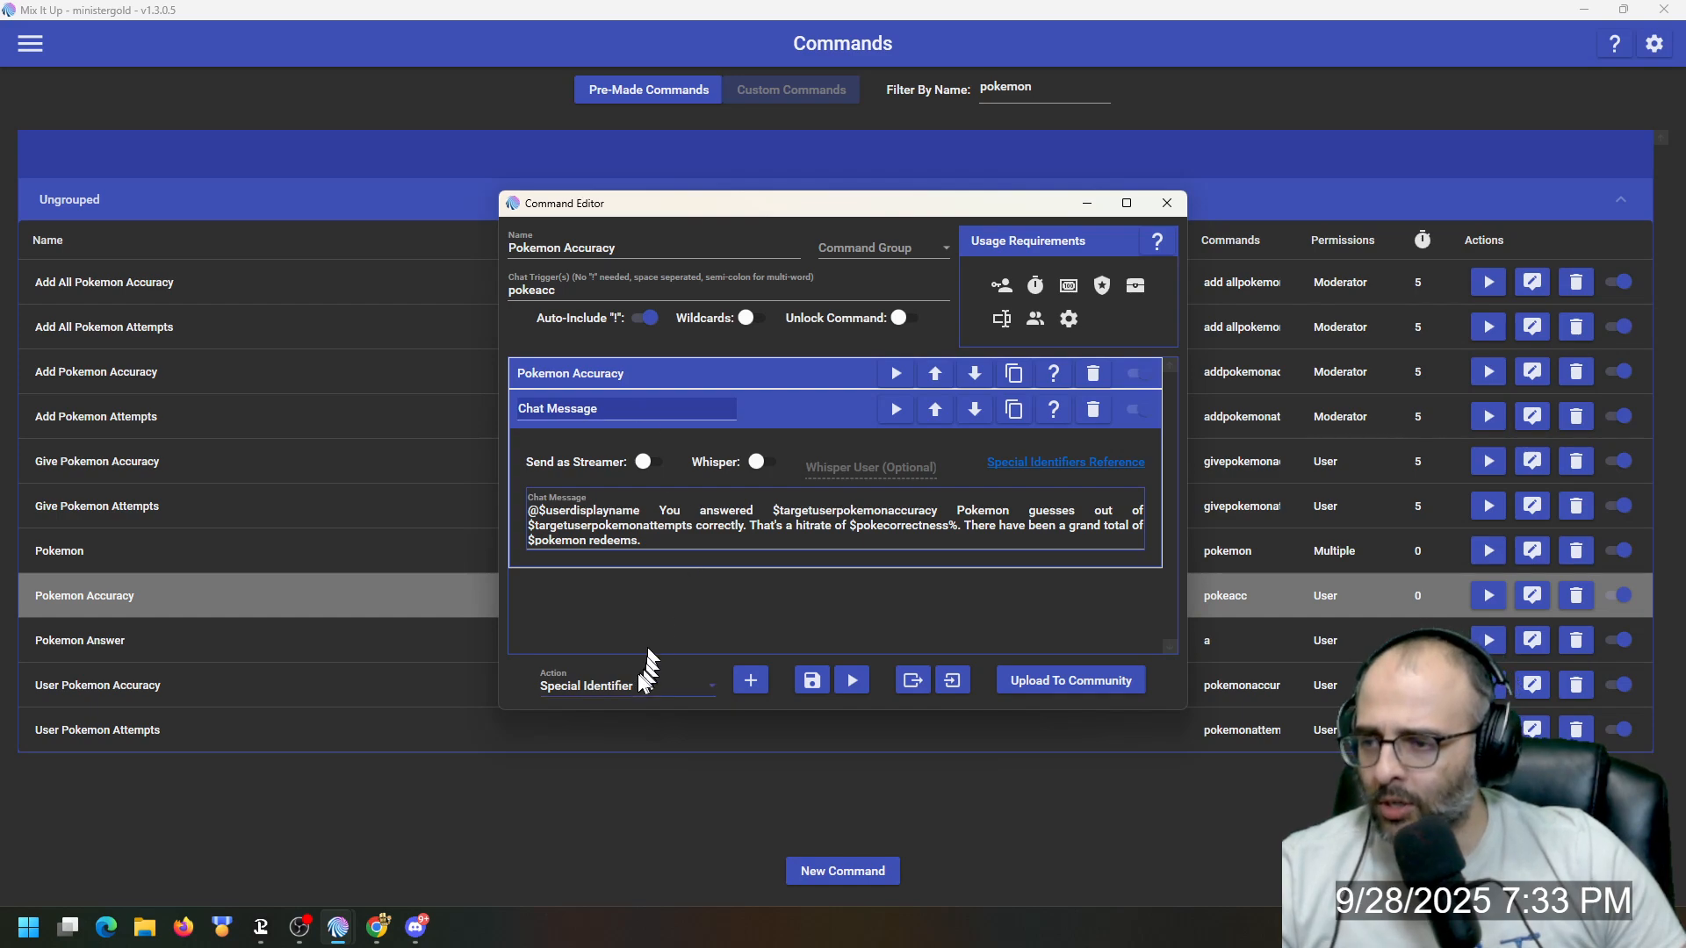
click(527, 518)
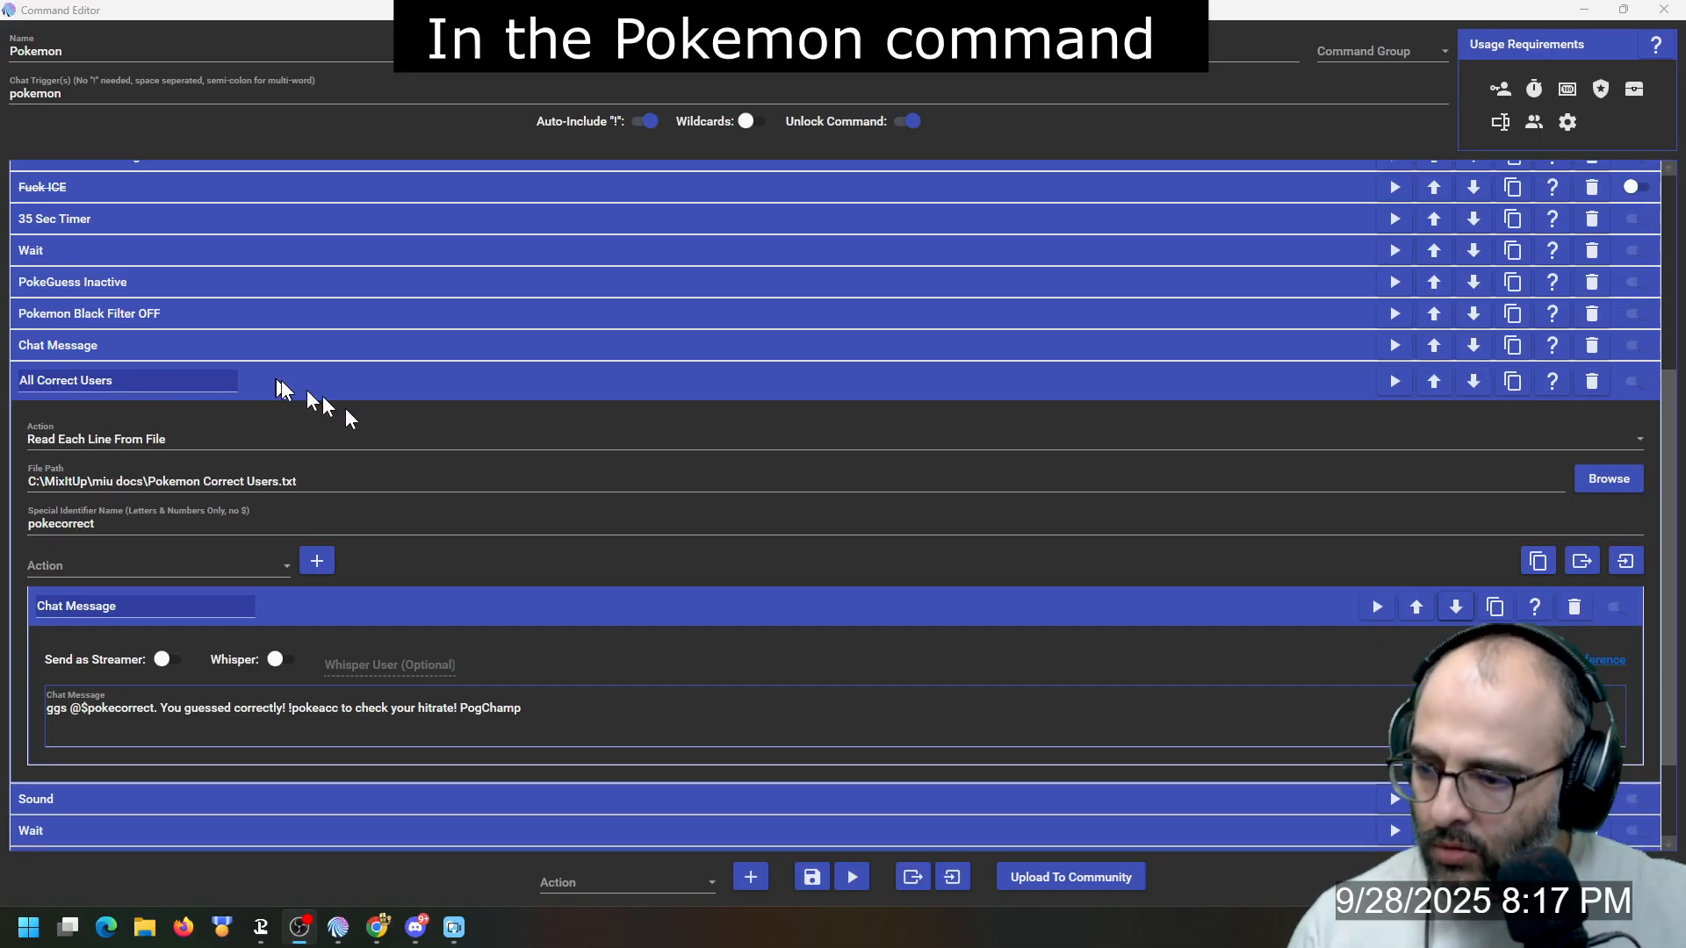
Step: In the Pokemon command, choose File (Read & Write) as the main action type and Chat Message as All Correct Users' nested type, and collapse that action
click(672, 881)
click(657, 660)
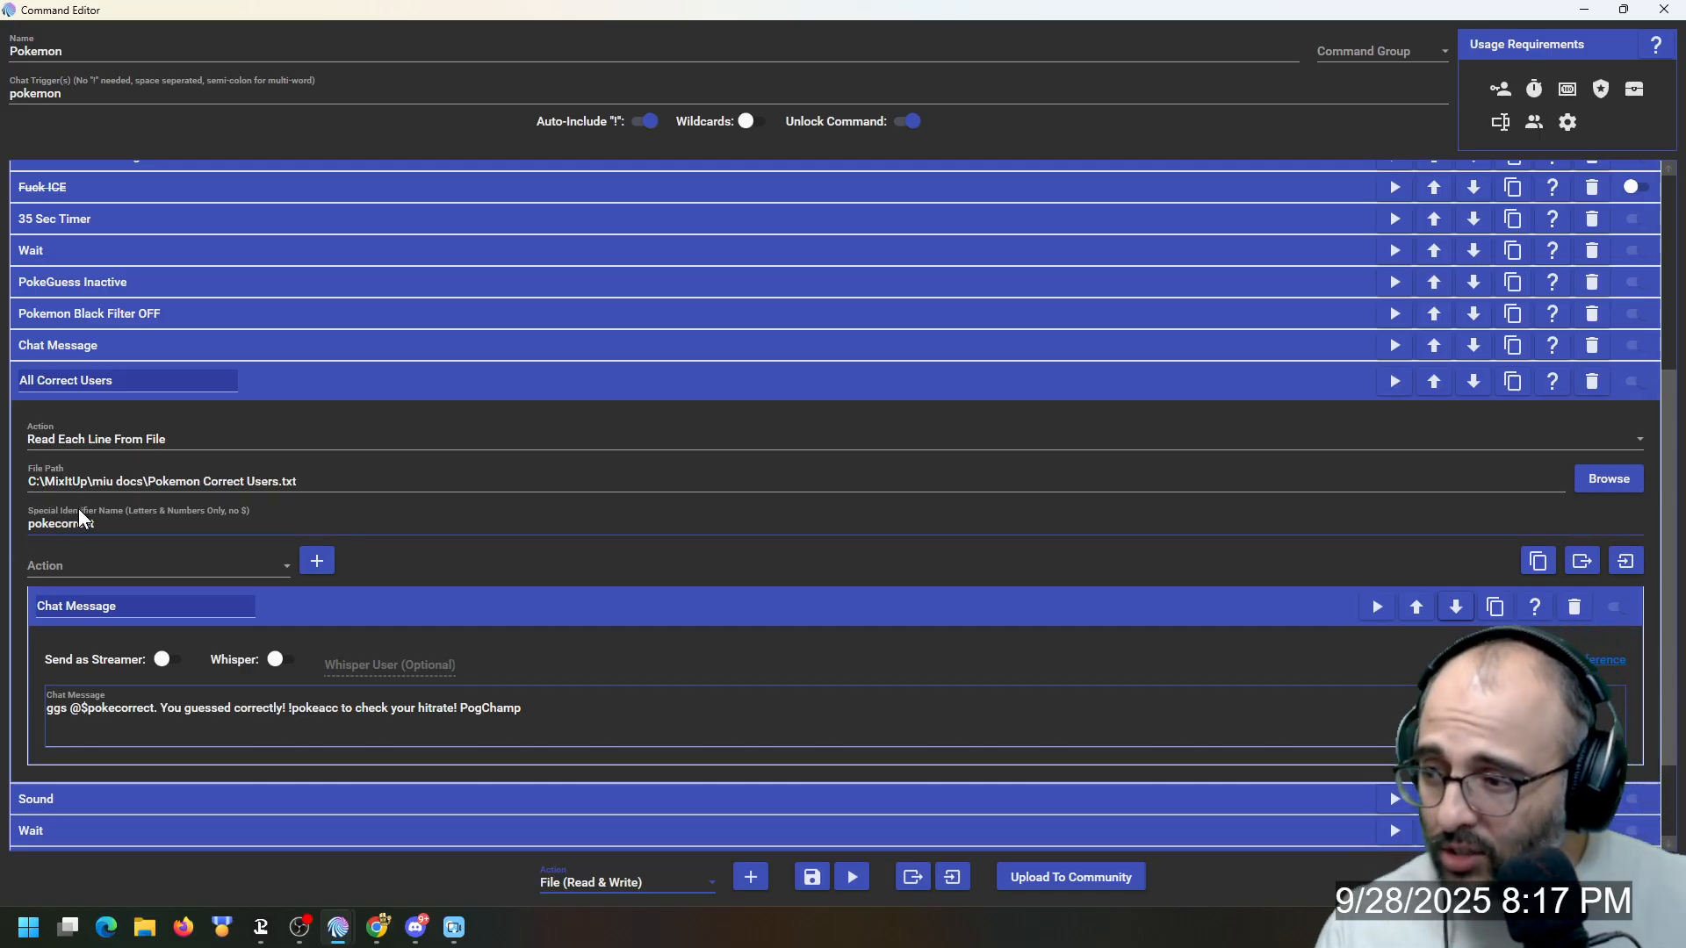
click(145, 568)
click(128, 595)
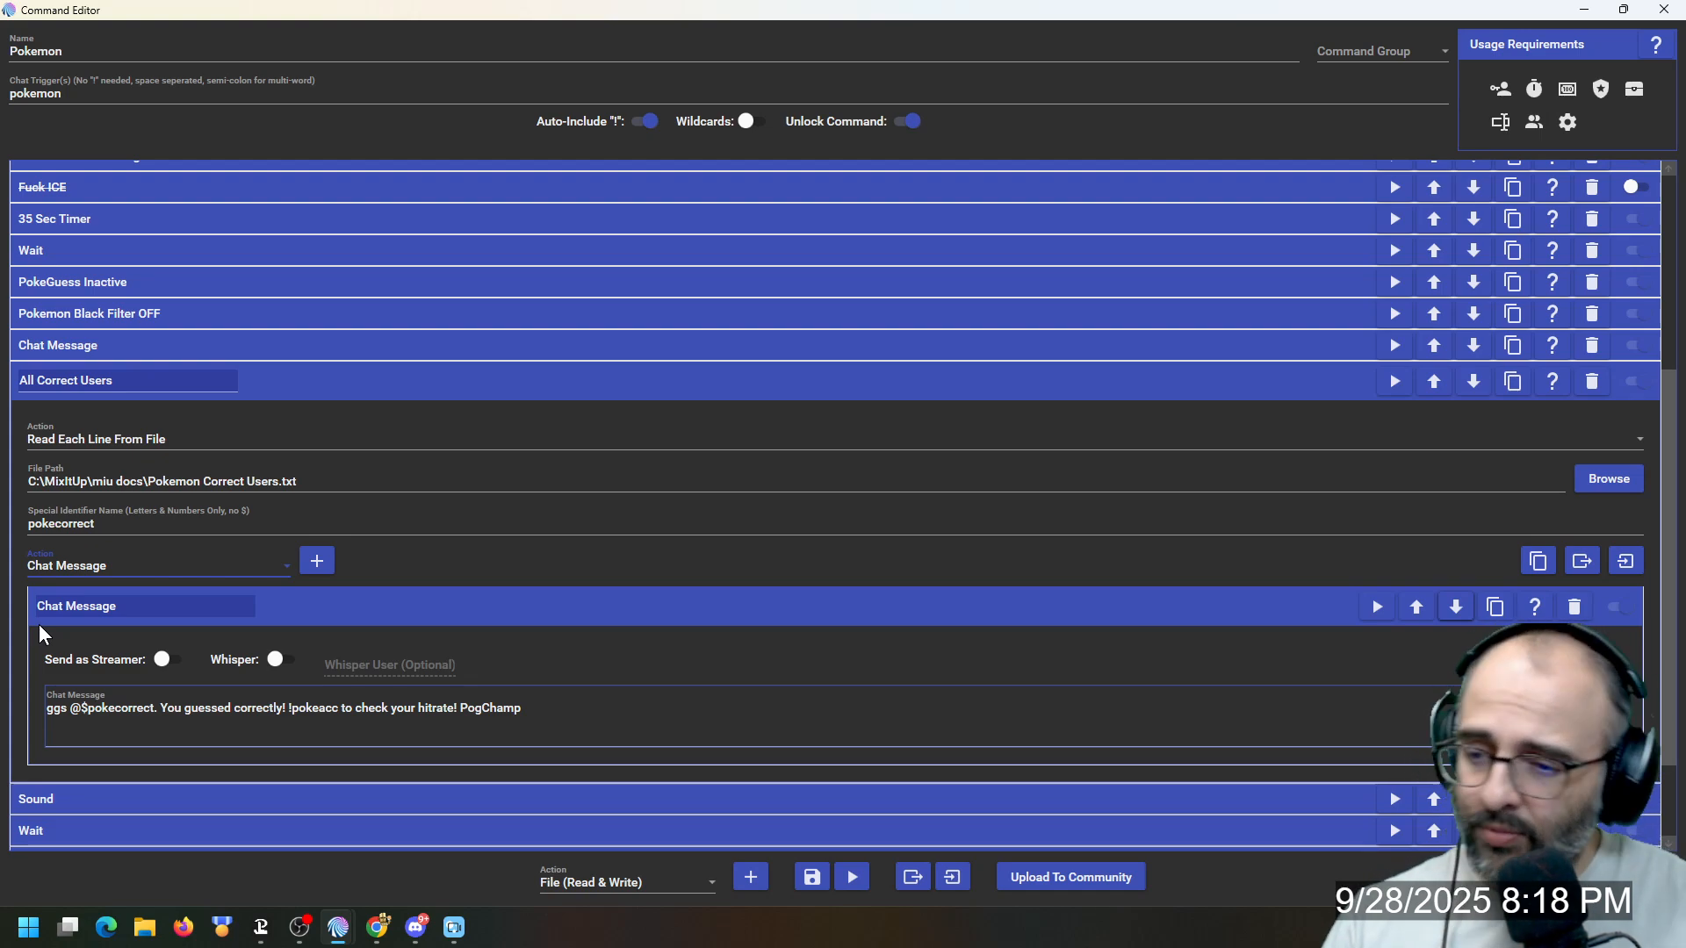
click(318, 390)
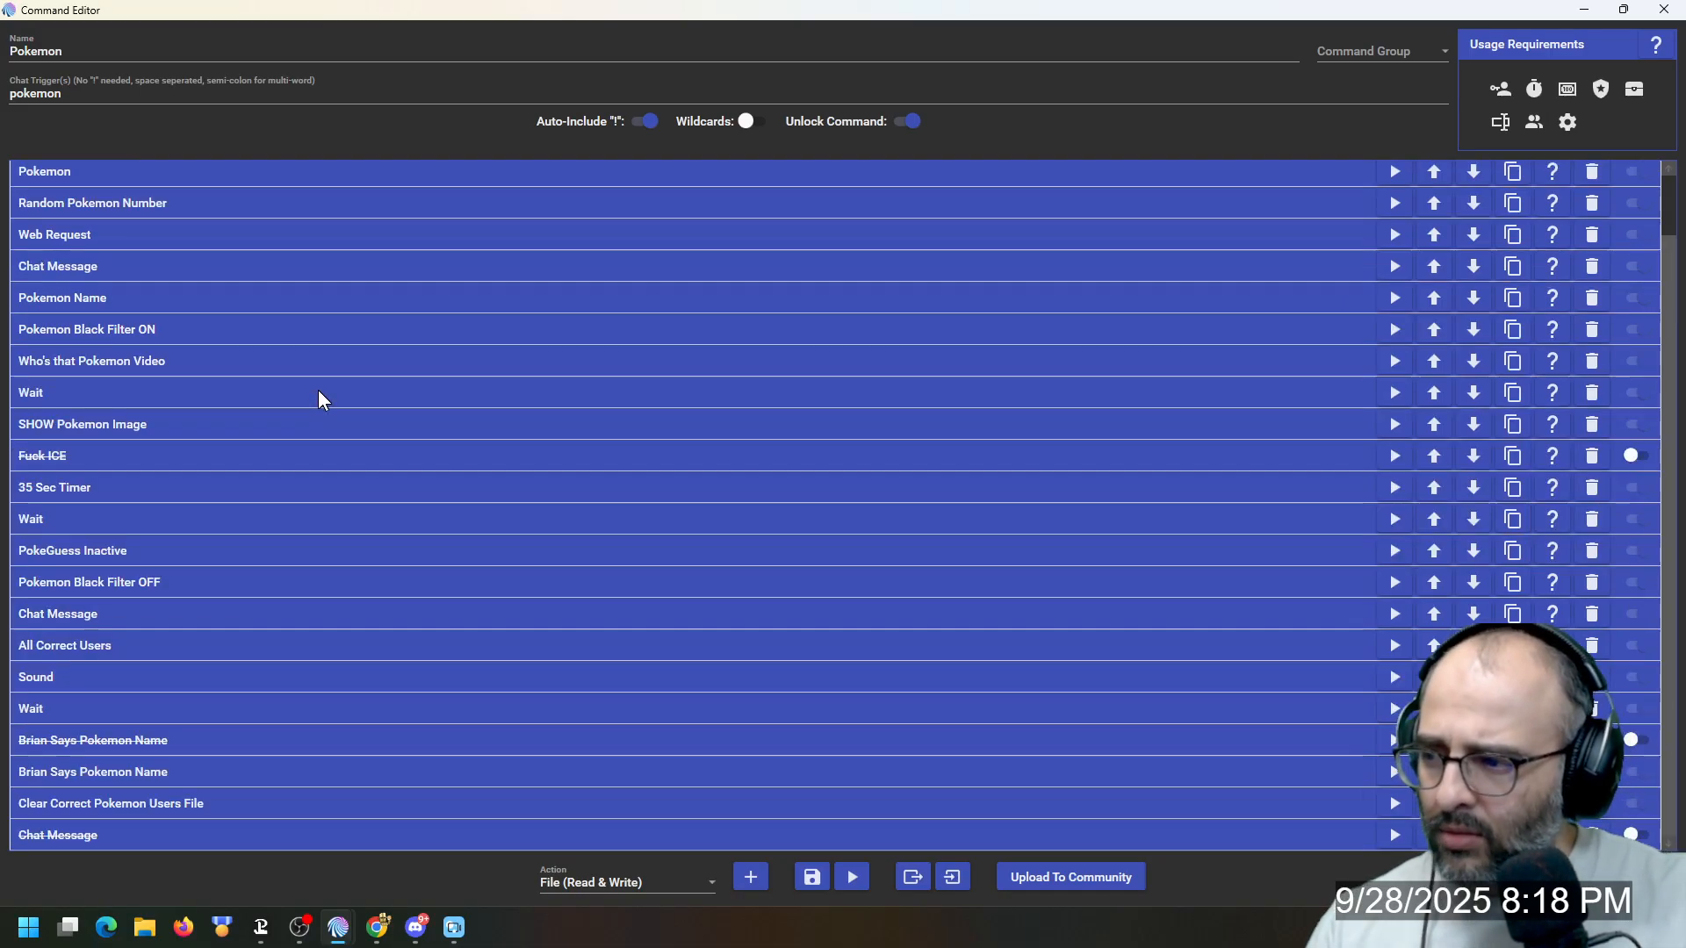